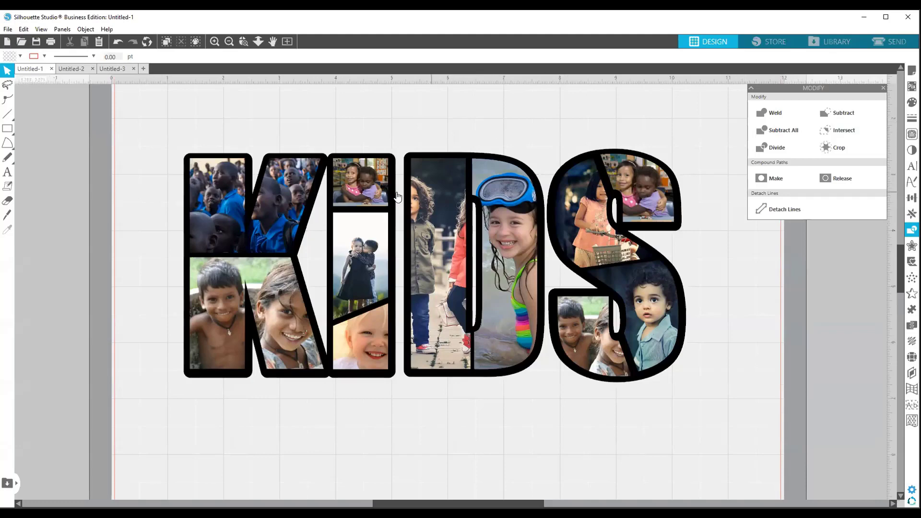
Step: Delete the finished KIDS photo collage and add the text "KIDS" to the empty page
{"action": "left_click_drag", "start_coordinate": [174, 134], "coordinate": [713, 396]}
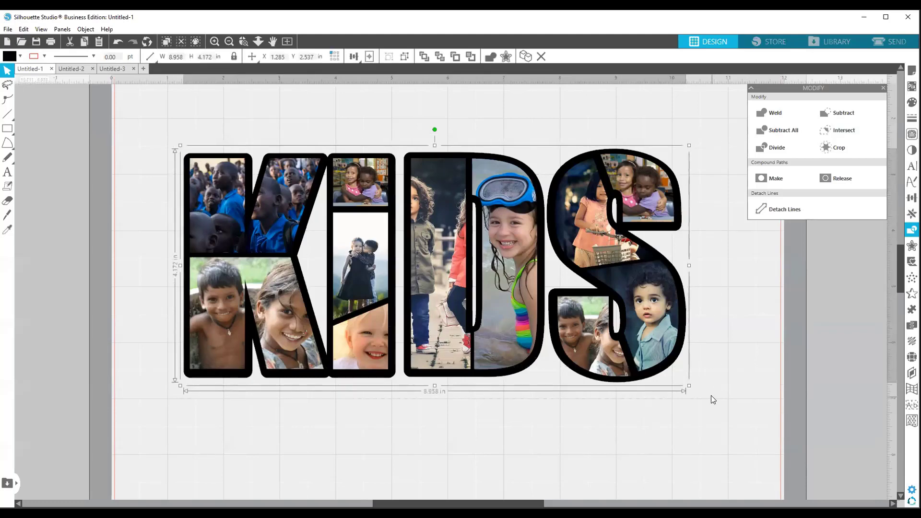
{"action": "key", "text": "Delete"}
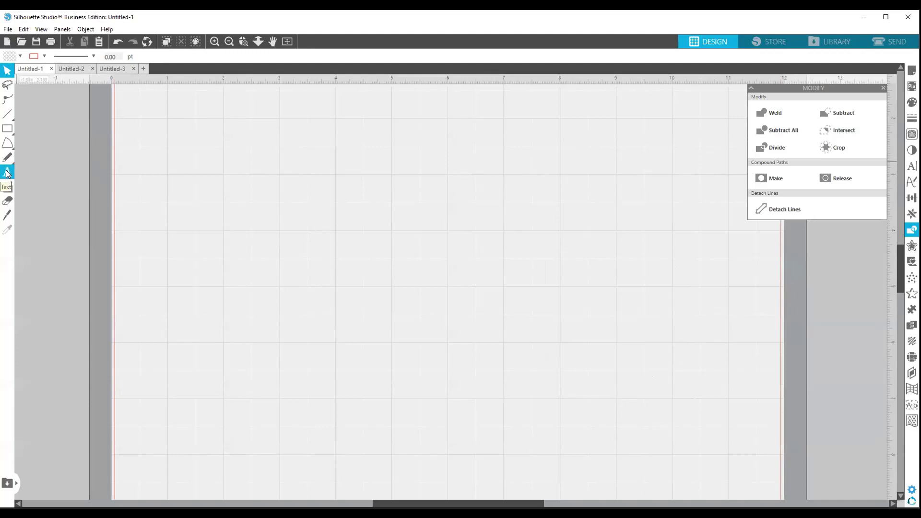
{"action": "key", "text": "alt"}
{"action": "left_click", "coordinate": [7, 174]}
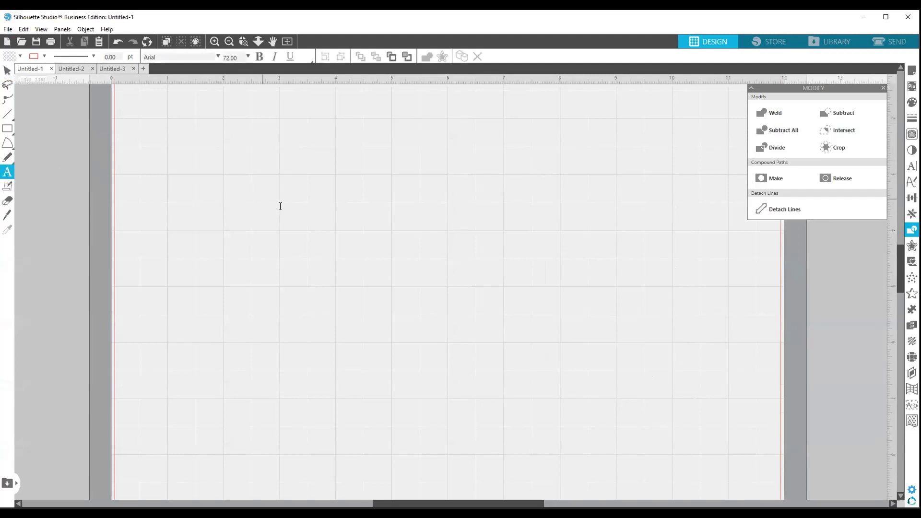
{"action": "left_click", "coordinate": [344, 224]}
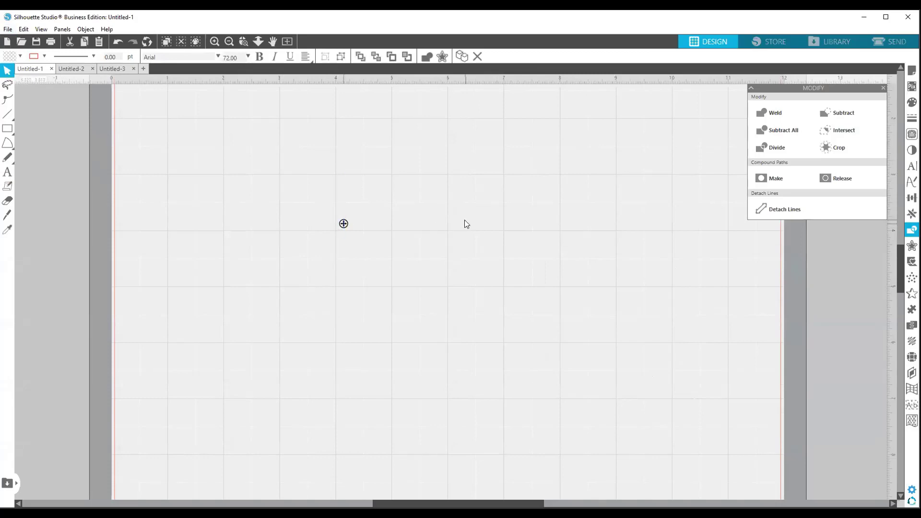
{"action": "type", "text": "L"}
{"action": "key", "text": "BackSpace"}
{"action": "type", "text": "KIDS"}
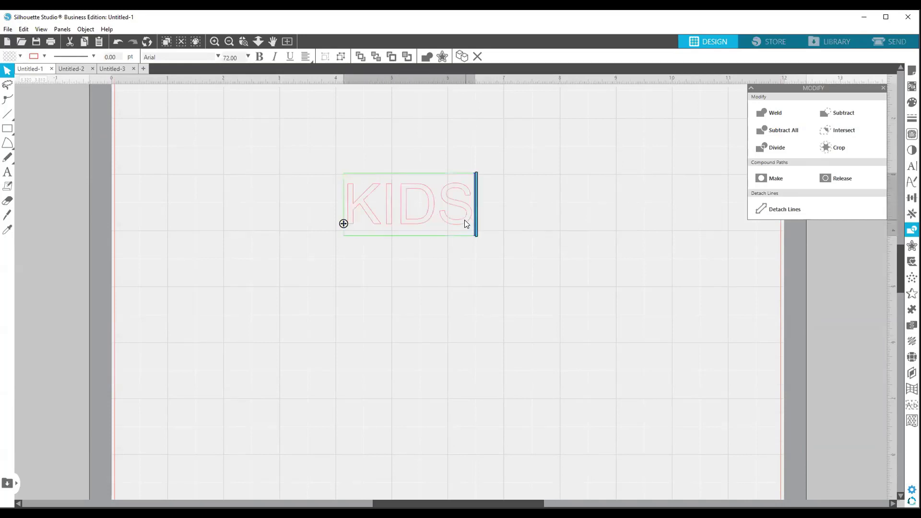
Step: Change the font of the KIDS text to Impact
{"action": "left_click_drag", "start_coordinate": [469, 218], "coordinate": [349, 223]}
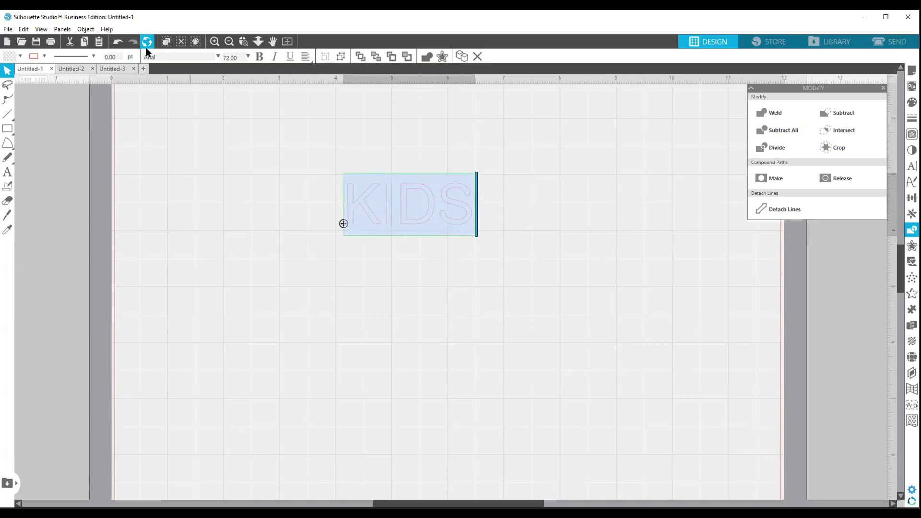
{"action": "left_click", "coordinate": [219, 57]}
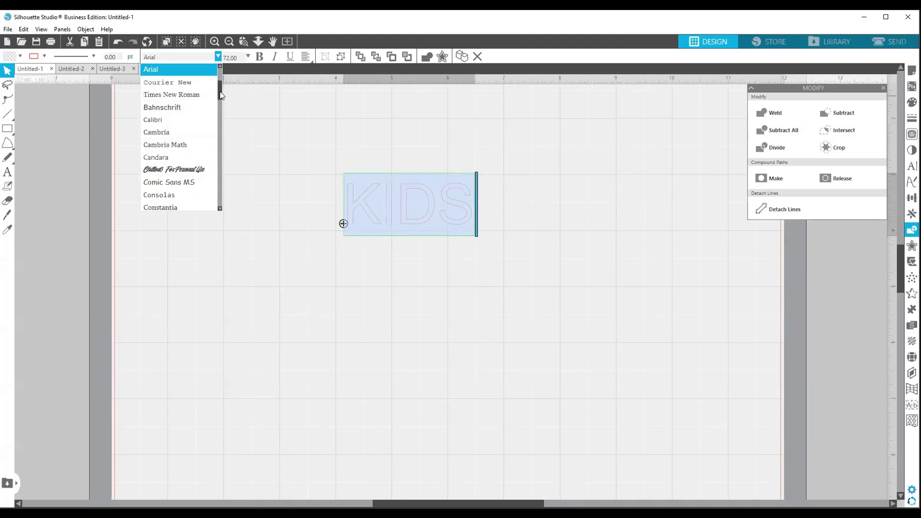
{"action": "left_click_drag", "start_coordinate": [218, 91], "coordinate": [217, 72]}
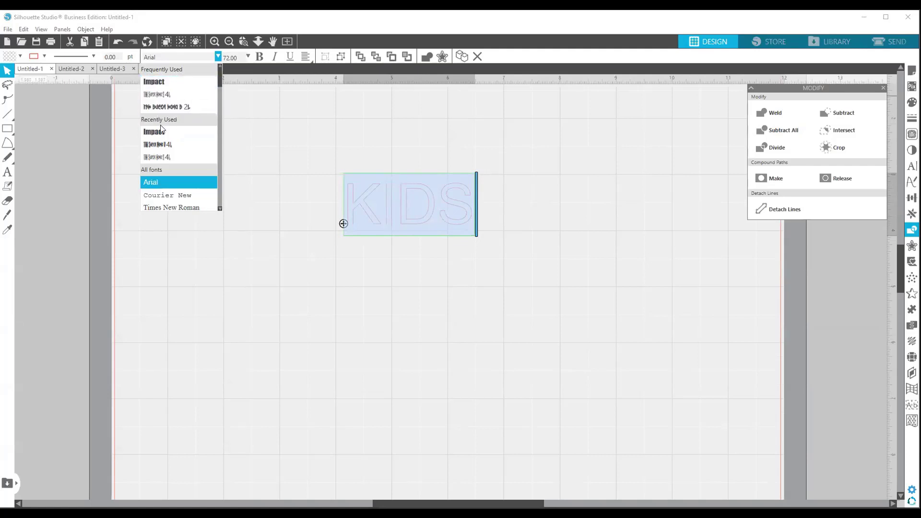
{"action": "left_click", "coordinate": [156, 84]}
{"action": "left_click", "coordinate": [469, 258]}
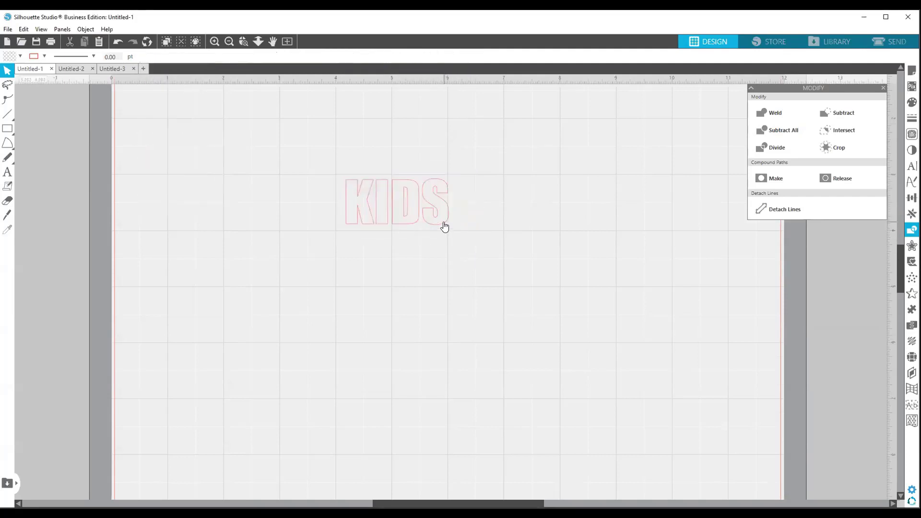
Step: Enlarge the KIDS text to about 6.37 in wide and move it to the centre of the page's upper area
{"action": "left_click", "coordinate": [441, 226]}
{"action": "left_click_drag", "start_coordinate": [452, 238], "coordinate": [730, 360]}
{"action": "left_click", "coordinate": [548, 269]}
{"action": "left_click", "coordinate": [485, 246]}
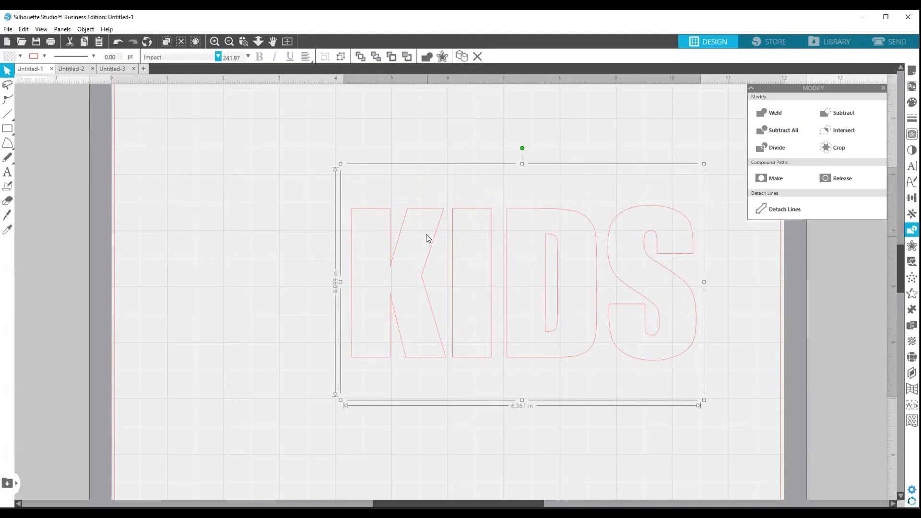
{"action": "left_click_drag", "start_coordinate": [412, 212], "coordinate": [322, 167]}
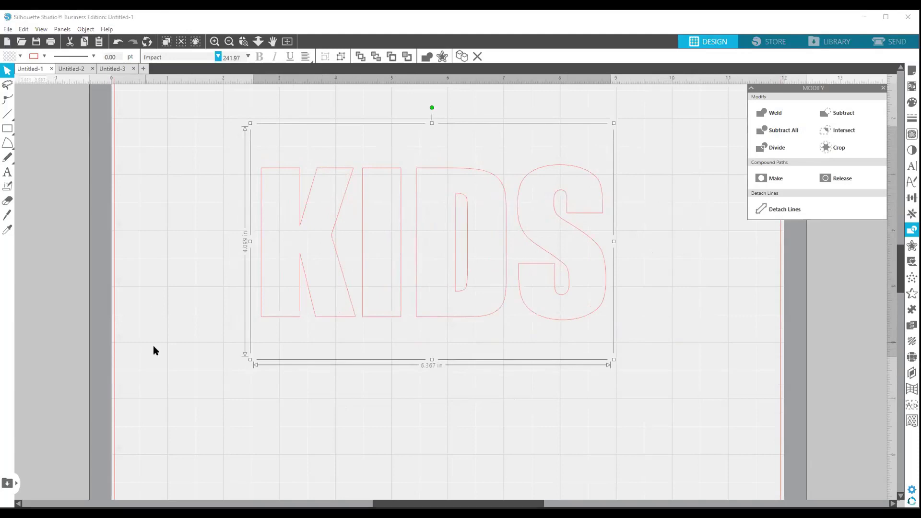
{"action": "left_click", "coordinate": [596, 317]}
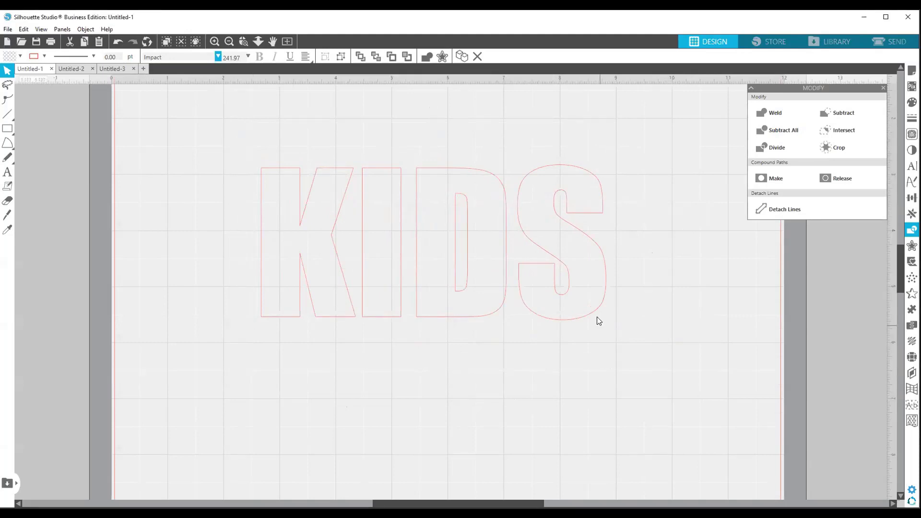
Step: Create a 0.125 in outward offset with rounded corners around the KIDS text
{"action": "left_click", "coordinate": [593, 315]}
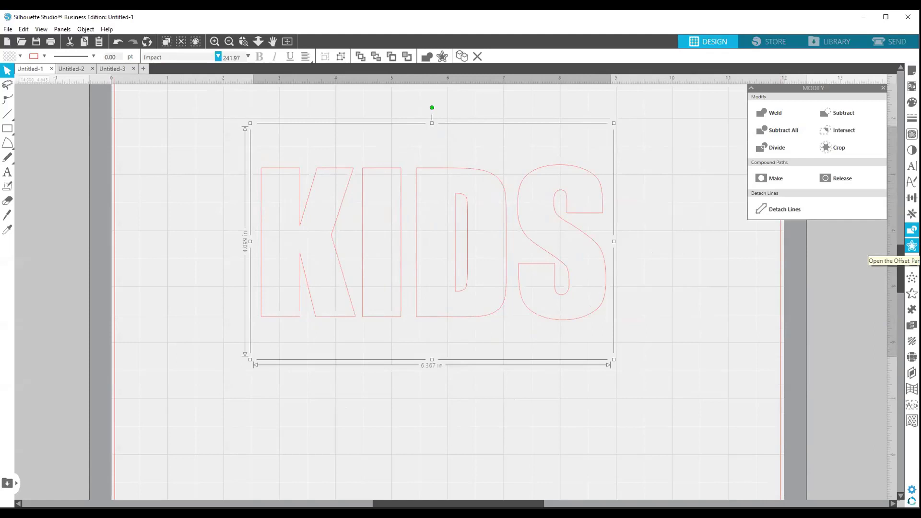
{"action": "left_click", "coordinate": [911, 245]}
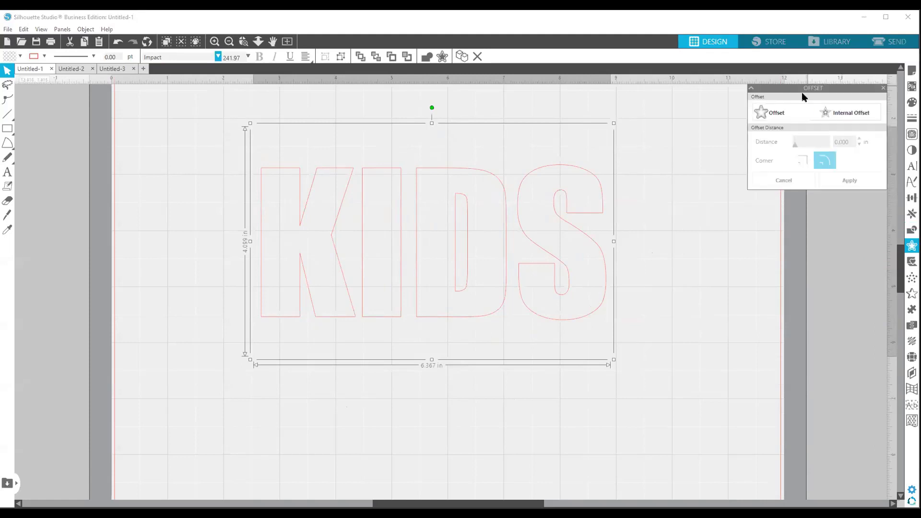
{"action": "left_click_drag", "start_coordinate": [802, 88], "coordinate": [690, 140]}
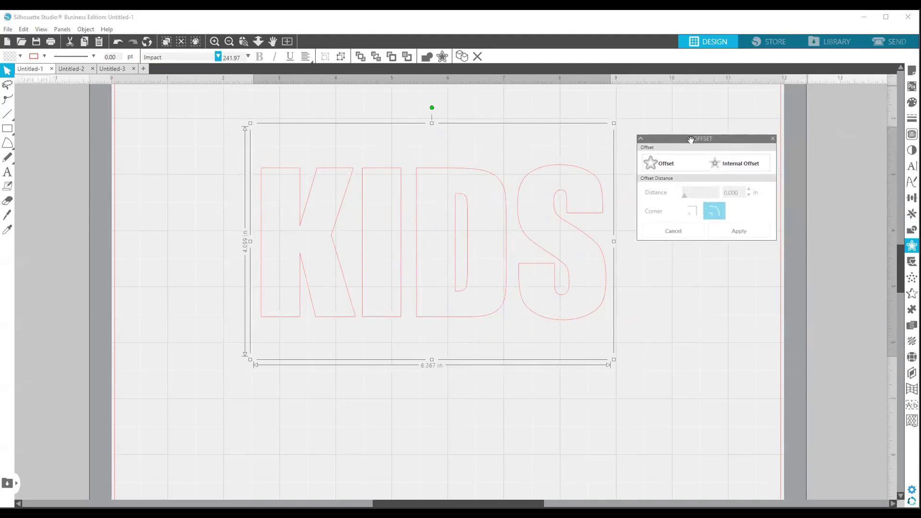
{"action": "left_click", "coordinate": [673, 164]}
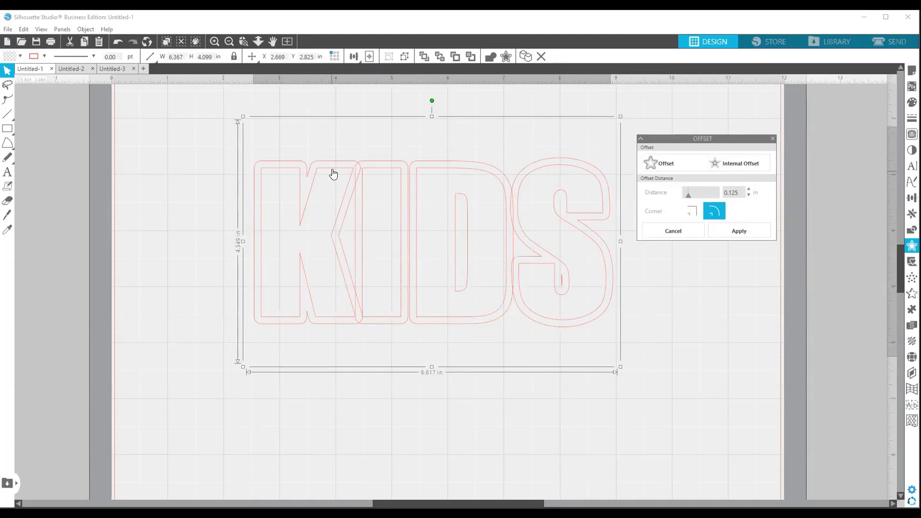
{"action": "left_click", "coordinate": [345, 401]}
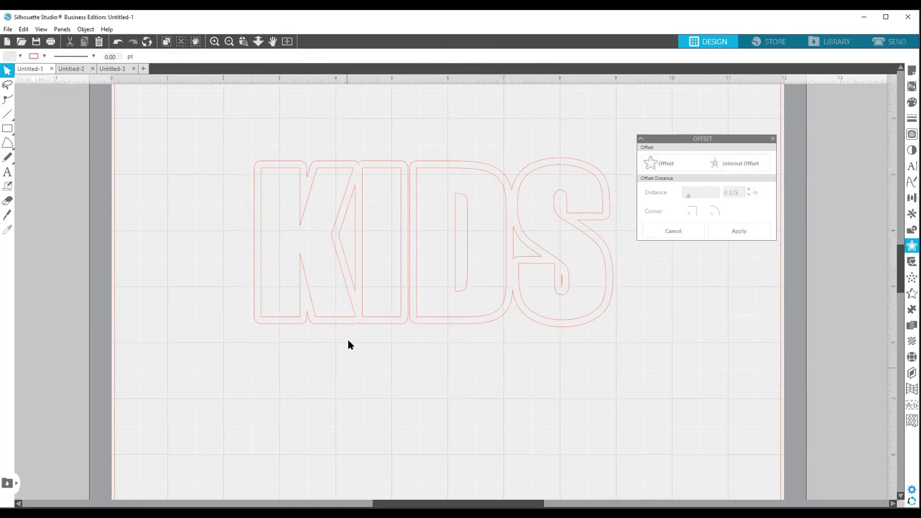
Step: Move both offset shapes together below the original KIDS text and group them
{"action": "left_click", "coordinate": [339, 163]}
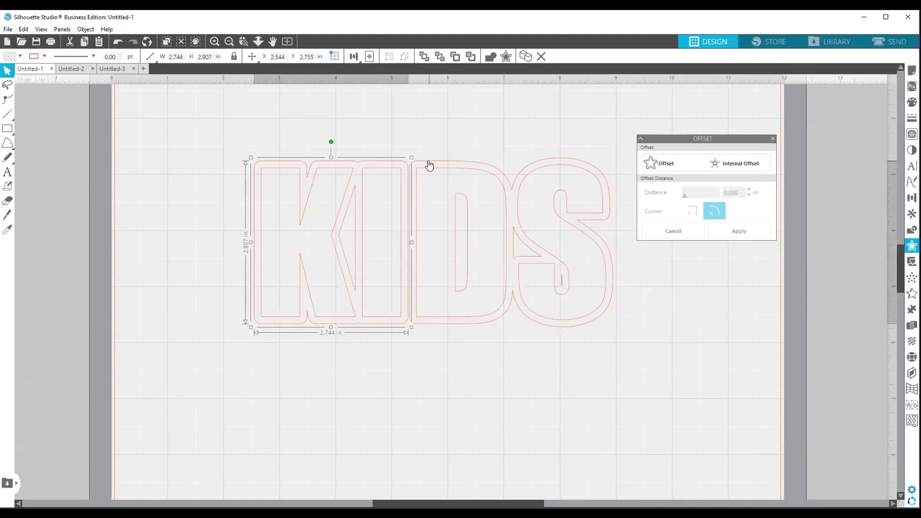
{"action": "left_click", "coordinate": [429, 166], "text": "shift"}
{"action": "left_click_drag", "start_coordinate": [425, 164], "coordinate": [352, 339]}
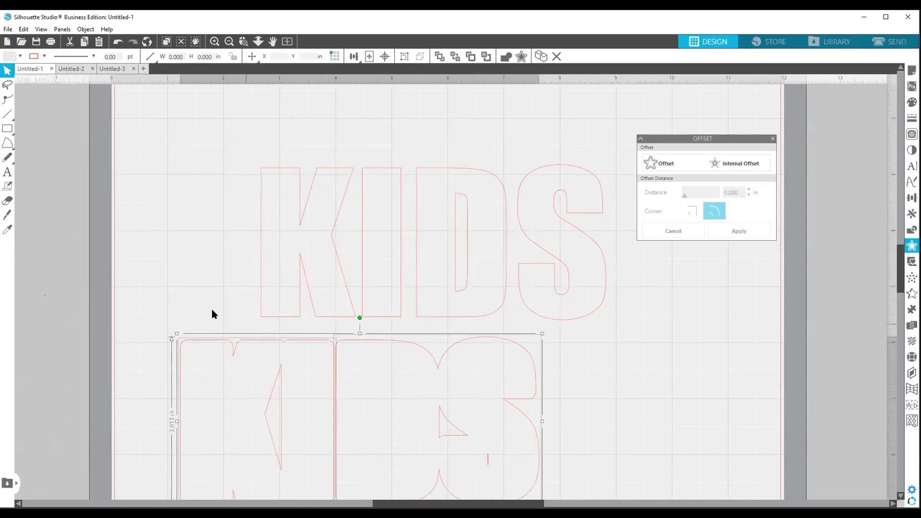
{"action": "right_click", "coordinate": [272, 408]}
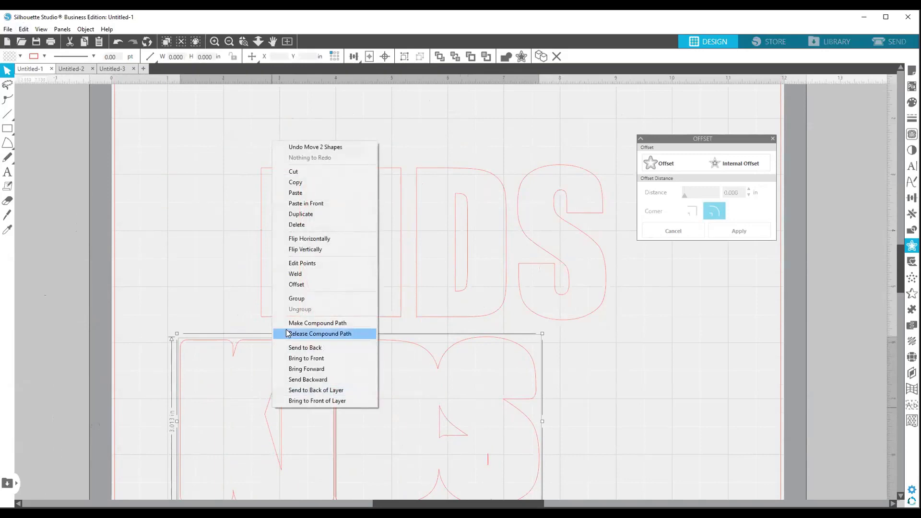
{"action": "left_click", "coordinate": [303, 300]}
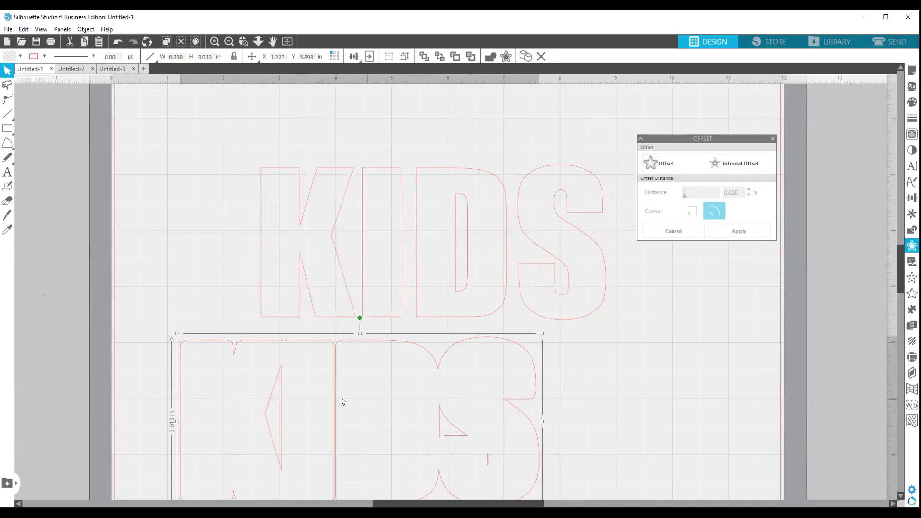
{"action": "left_click", "coordinate": [324, 402]}
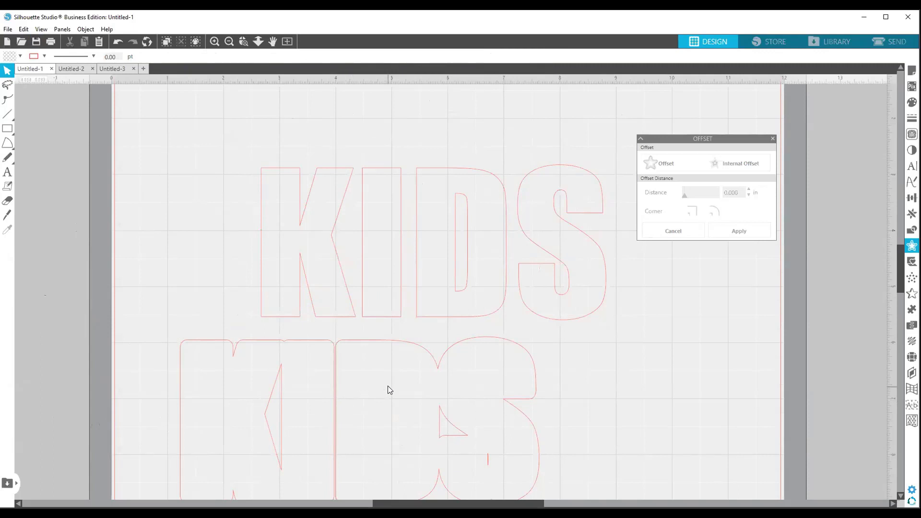
Step: Fill the grouped offset with black and move it off the page to the left of the KIDS text
{"action": "left_click", "coordinate": [280, 366]}
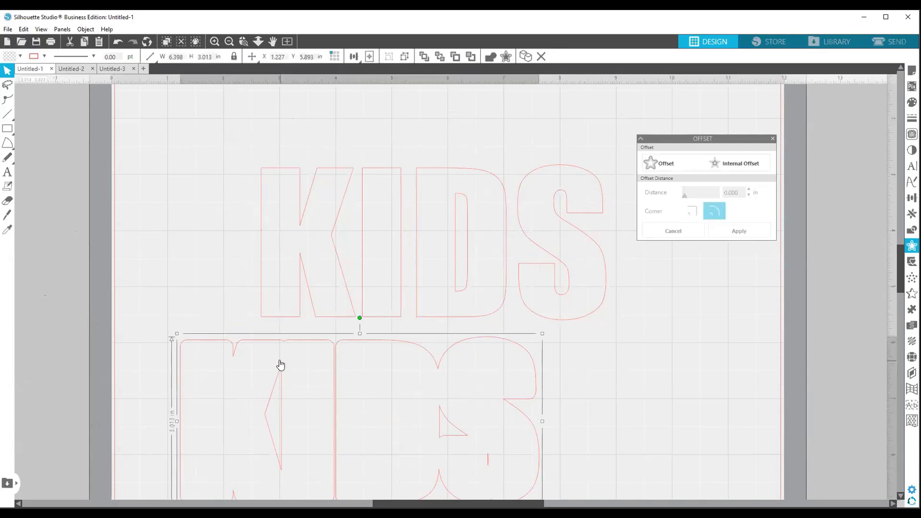
{"action": "left_click", "coordinate": [7, 57]}
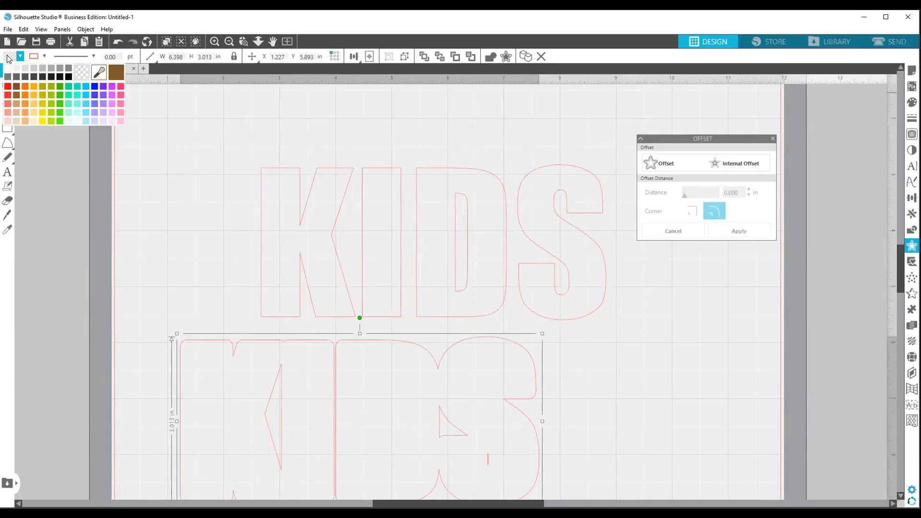
{"action": "left_click", "coordinate": [68, 76]}
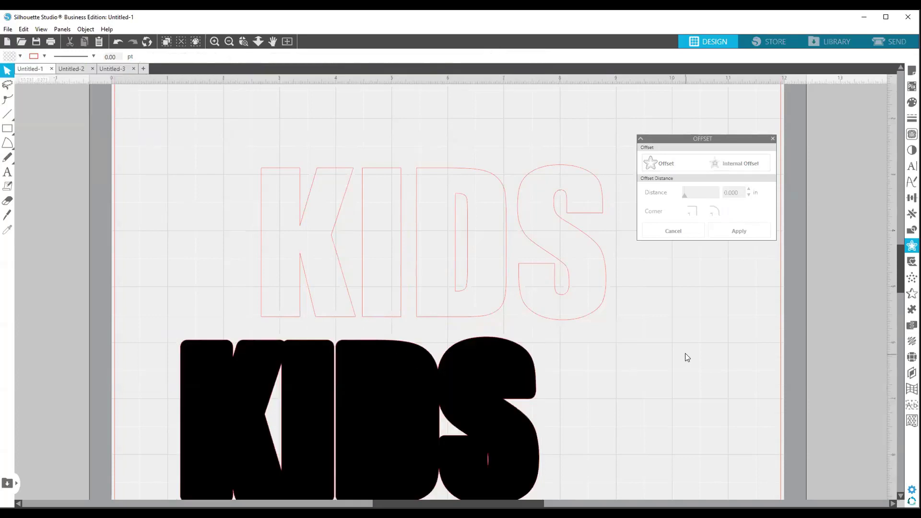
{"action": "left_click_drag", "start_coordinate": [460, 402], "coordinate": [31, 164]}
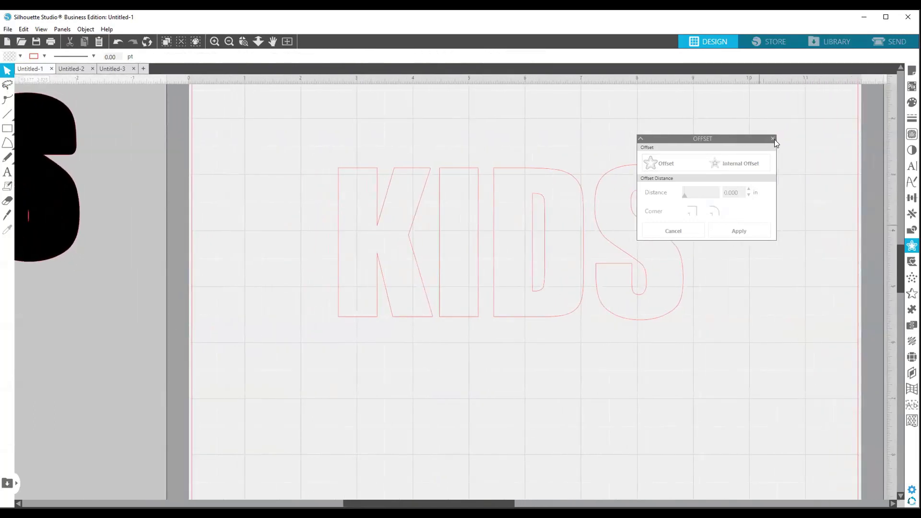
{"action": "left_click", "coordinate": [773, 139]}
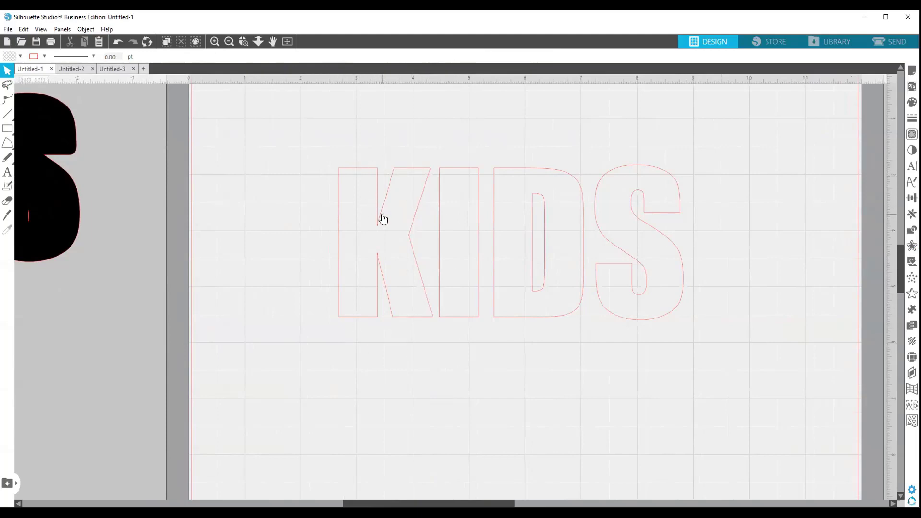
Step: Ungroup the KIDS text into separate letters
{"action": "left_click", "coordinate": [408, 239]}
{"action": "left_click", "coordinate": [264, 328]}
{"action": "left_click", "coordinate": [475, 229]}
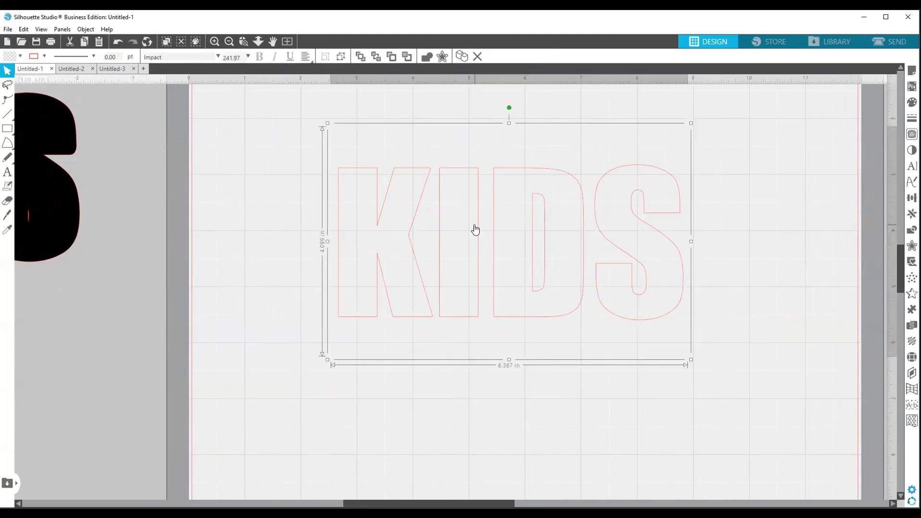
{"action": "right_click", "coordinate": [475, 229]}
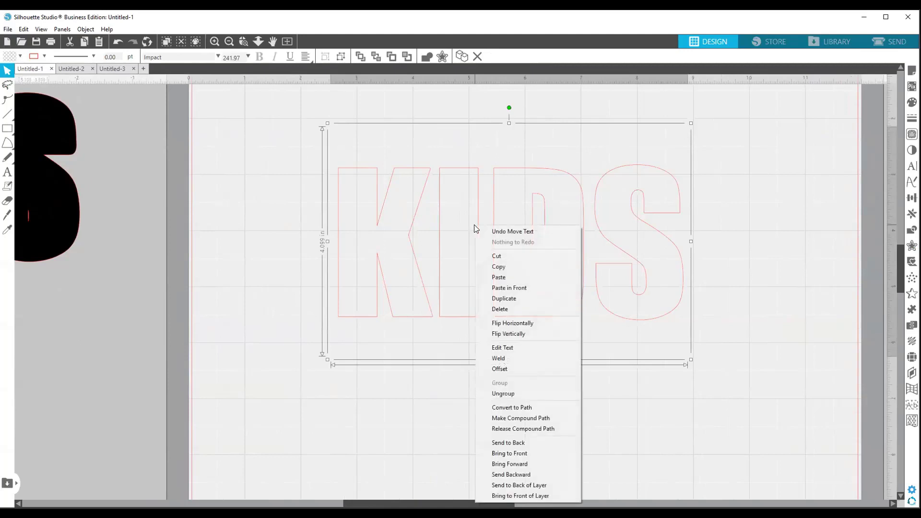
{"action": "left_click", "coordinate": [541, 394]}
{"action": "left_click", "coordinate": [541, 396]}
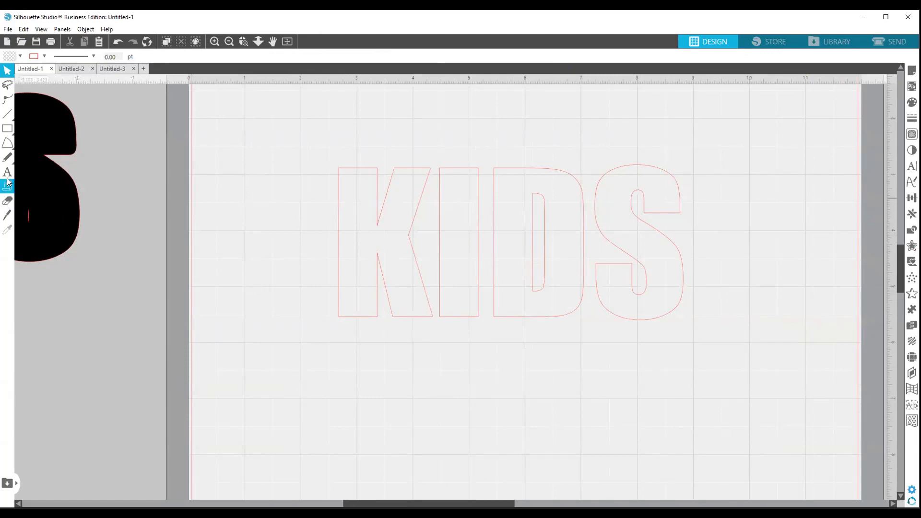
Step: Draw a thin horizontal rectangle about 0.94 in by 0.04 in across the upper part of the K's stem
{"action": "mouse_move", "coordinate": [7, 135]}
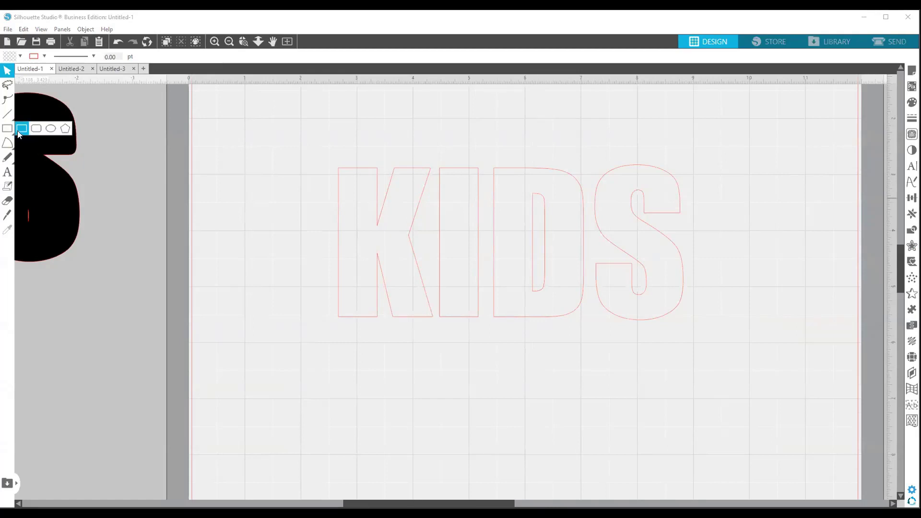
{"action": "left_click", "coordinate": [19, 132]}
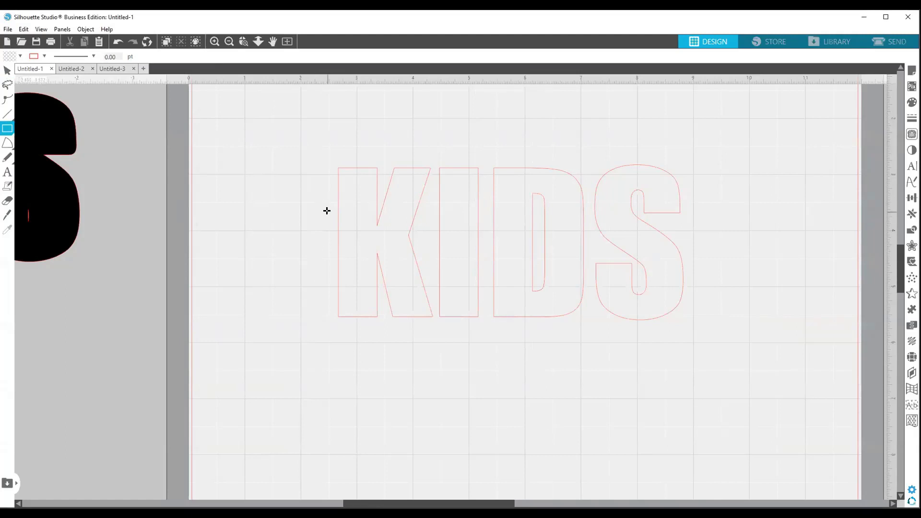
{"action": "left_click_drag", "start_coordinate": [326, 204], "coordinate": [380, 210]}
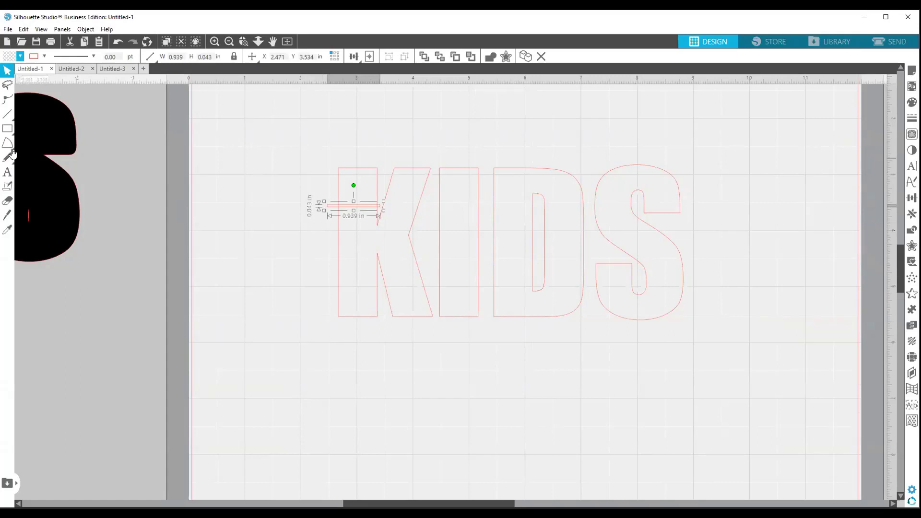
Step: Add a horizontal bar about 2.09 in by 0.03 in across the K's middle and a tilted copy across its lower legs
{"action": "left_click", "coordinate": [7, 129]}
{"action": "left_click_drag", "start_coordinate": [358, 208], "coordinate": [357, 238]}
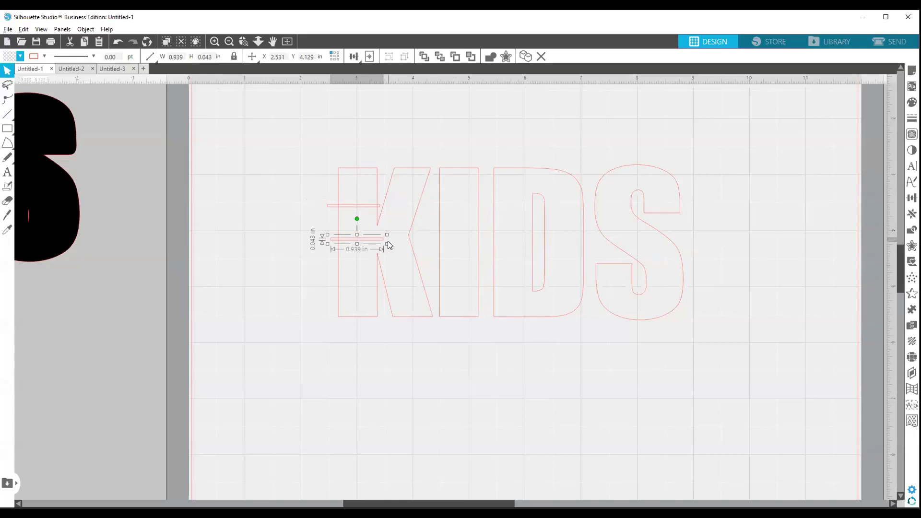
{"action": "left_click_drag", "start_coordinate": [388, 244], "coordinate": [419, 233]}
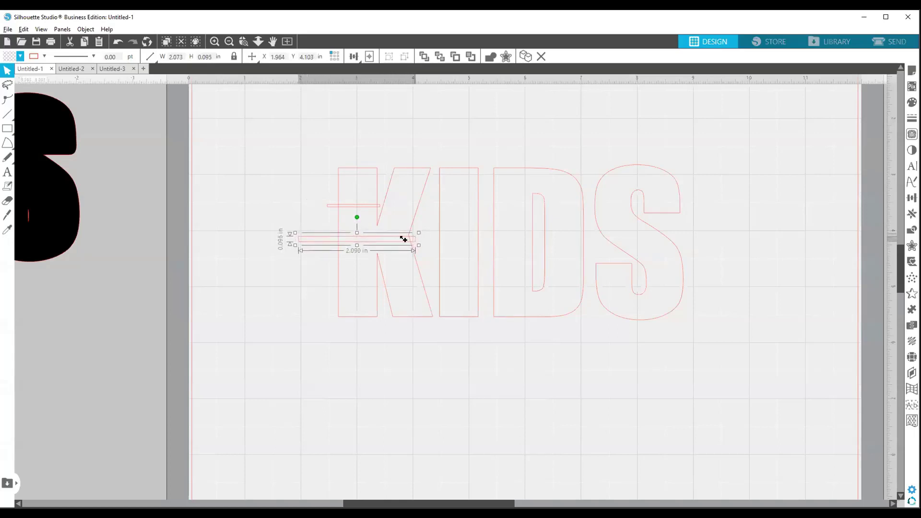
{"action": "left_click_drag", "start_coordinate": [357, 246], "coordinate": [367, 236]}
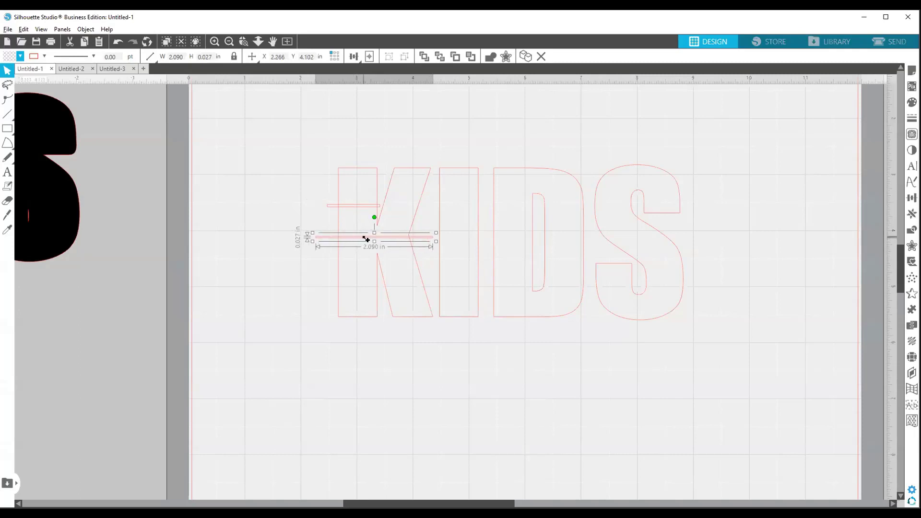
{"action": "left_click_drag", "start_coordinate": [365, 239], "coordinate": [370, 266]}
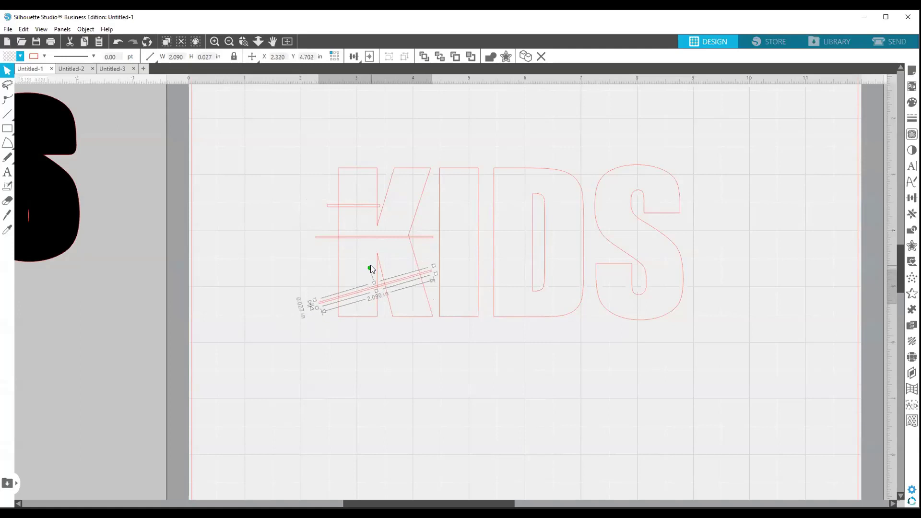
{"action": "left_click", "coordinate": [453, 372]}
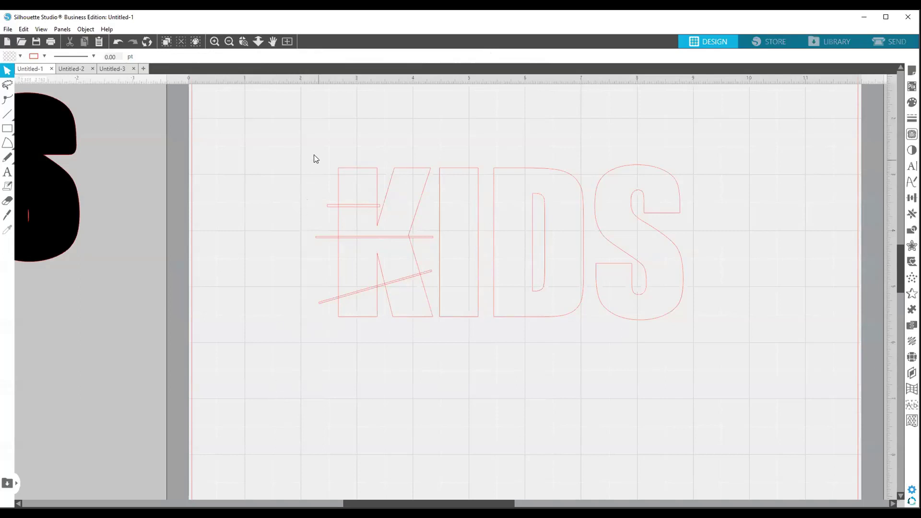
Step: Subtract the three thin bars from the letter K to split it into separate sections
{"action": "left_click_drag", "start_coordinate": [301, 138], "coordinate": [434, 335]}
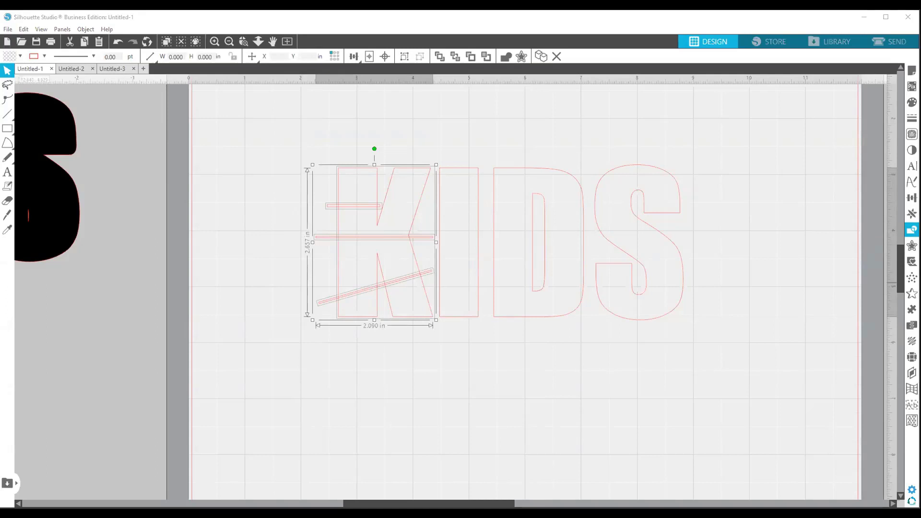
{"action": "left_click", "coordinate": [912, 230]}
{"action": "left_click_drag", "start_coordinate": [803, 88], "coordinate": [751, 126]}
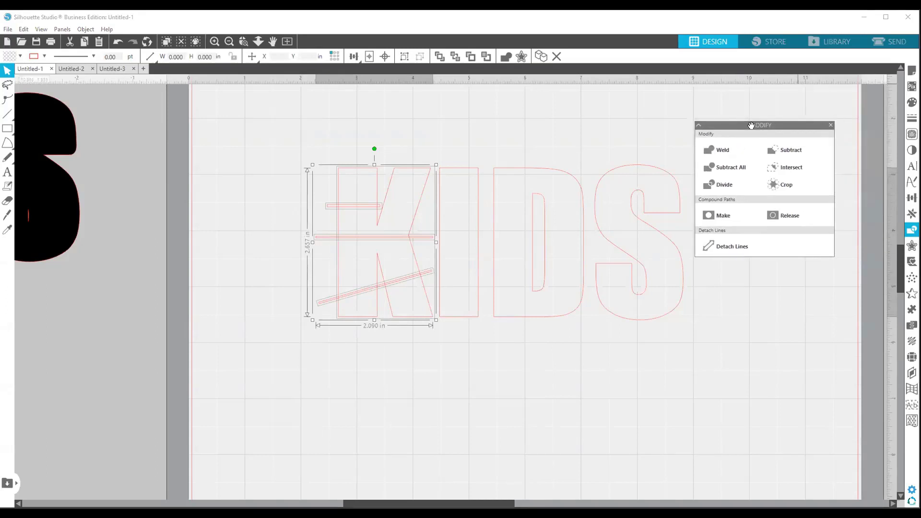
{"action": "left_click", "coordinate": [788, 151]}
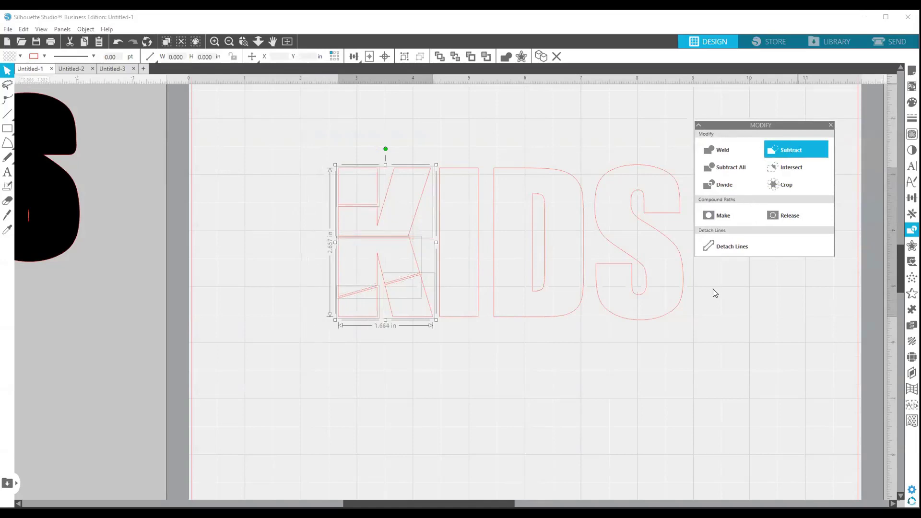
Step: Move the black KIDS offset closer to the page, keeping it off the page's left edge
{"action": "left_click", "coordinate": [470, 420]}
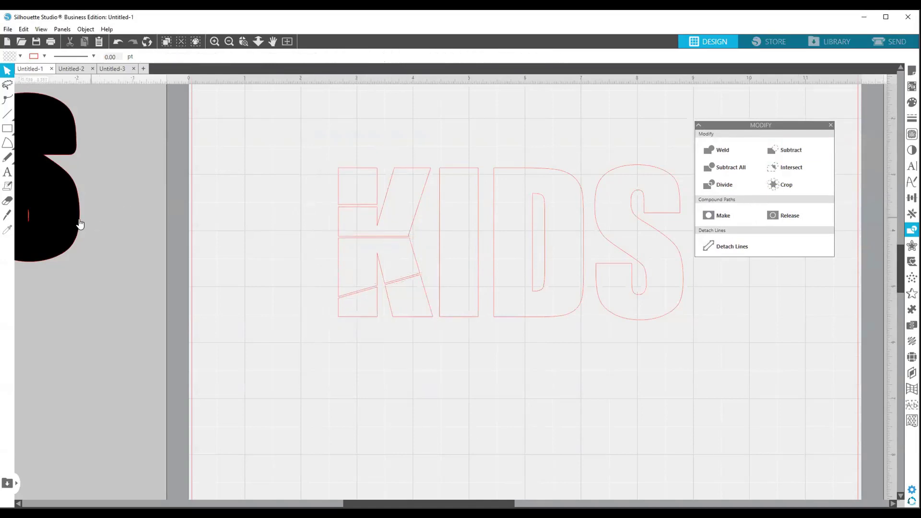
{"action": "left_click_drag", "start_coordinate": [57, 205], "coordinate": [7, 211]}
{"action": "left_click", "coordinate": [346, 176]}
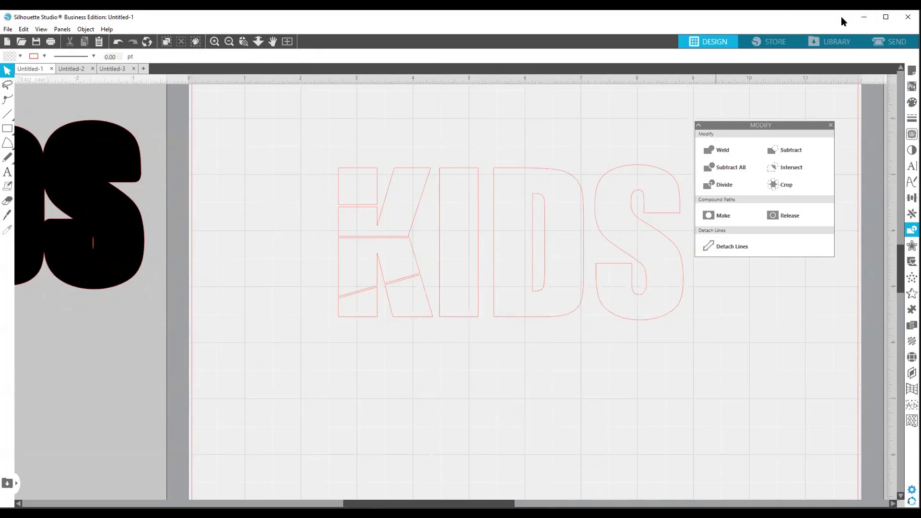
Step: Uncover the desktop beside the design window, open the class photo folder and place it clear of the K and I
{"action": "left_click", "coordinate": [883, 18]}
{"action": "left_click", "coordinate": [885, 15]}
{"action": "double_click", "coordinate": [834, 22]}
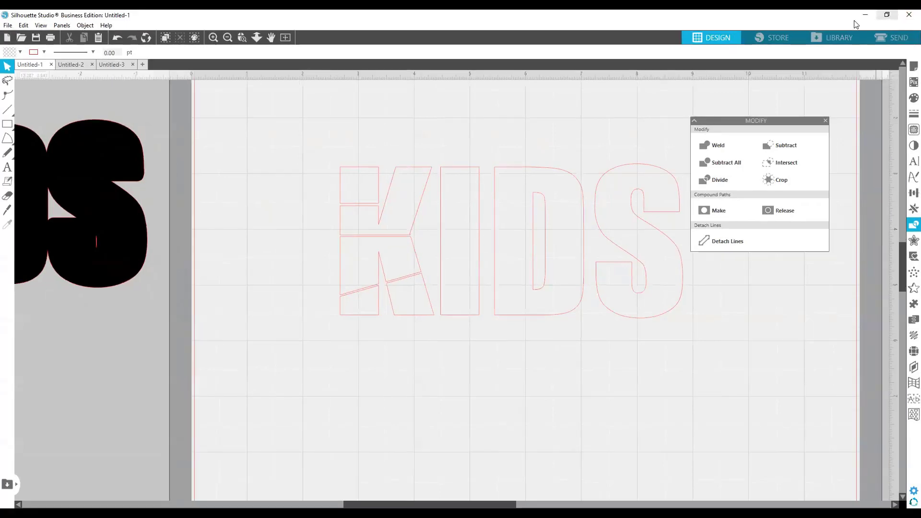
{"action": "double_click", "coordinate": [835, 21]}
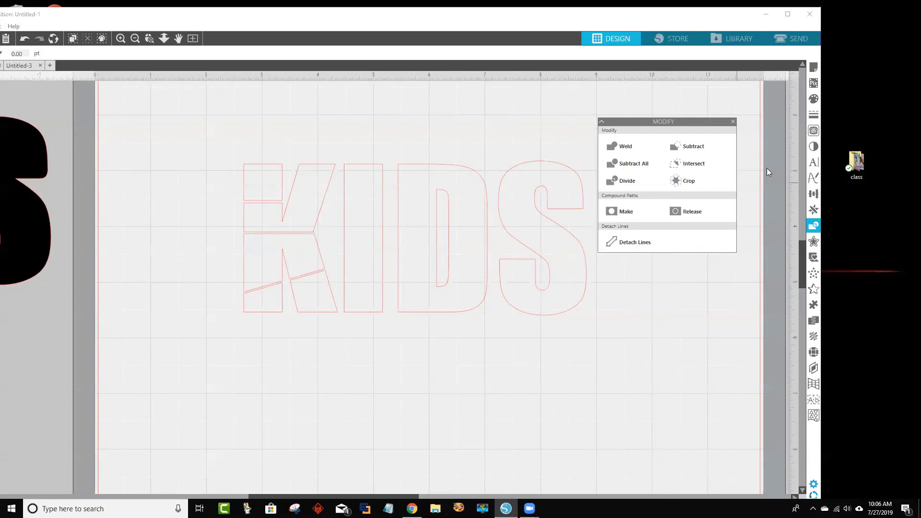
{"action": "double_click", "coordinate": [857, 166]}
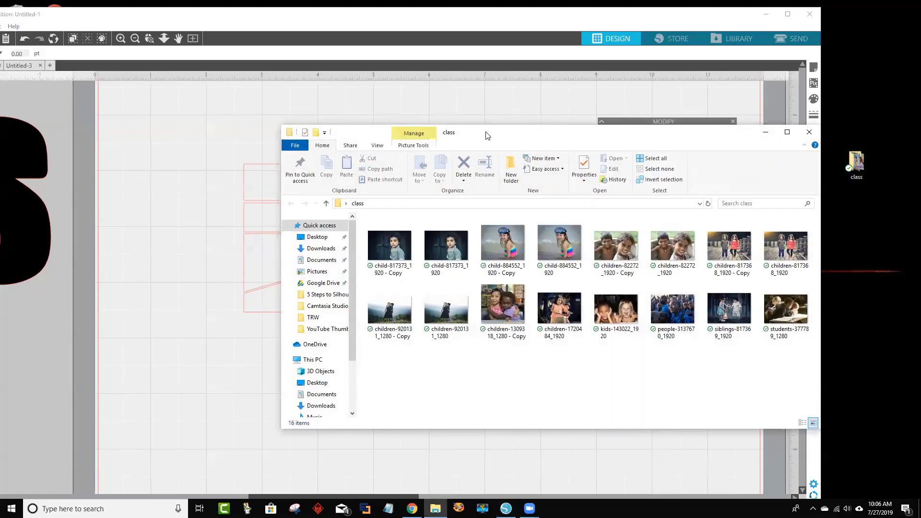
{"action": "left_click_drag", "start_coordinate": [485, 136], "coordinate": [709, 63]}
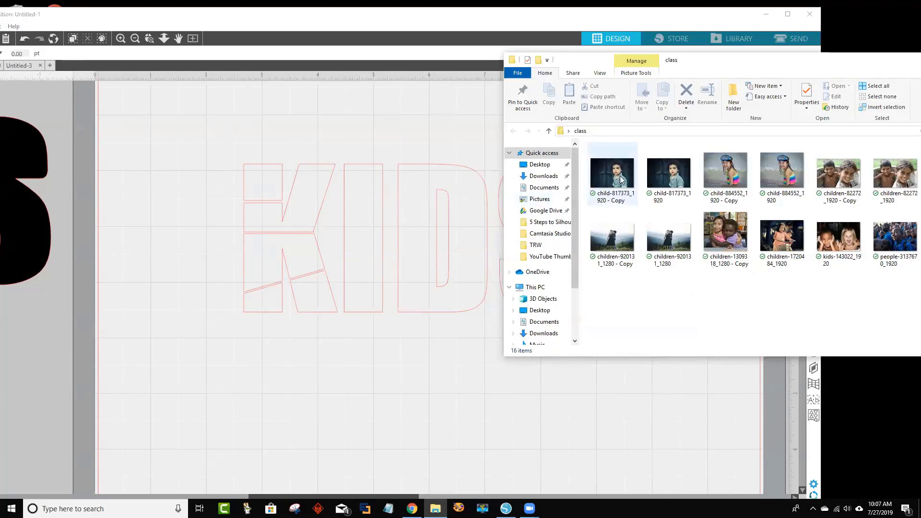
Step: Fill the K's top stem section with child-817373_1920 - Copy, the I with child-884552_1920 - Copy, and the K's middle section with children-82272_1920 - Copy
{"action": "left_click_drag", "start_coordinate": [620, 179], "coordinate": [259, 185]}
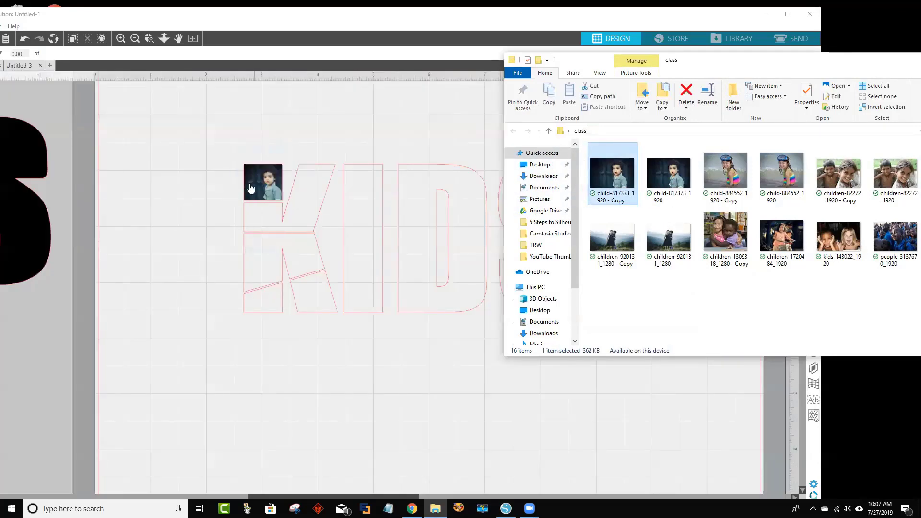
{"action": "left_click", "coordinate": [735, 178]}
{"action": "left_click_drag", "start_coordinate": [735, 178], "coordinate": [378, 263]}
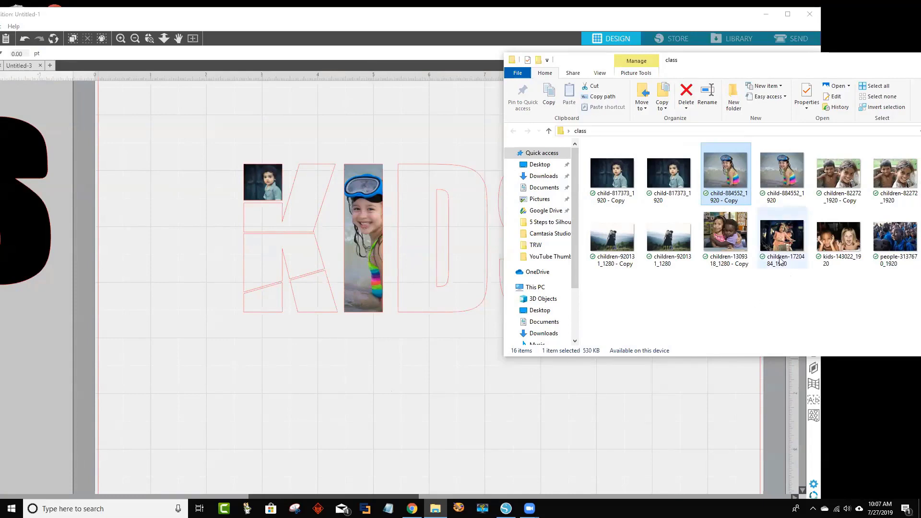
{"action": "left_click_drag", "start_coordinate": [851, 179], "coordinate": [298, 259]}
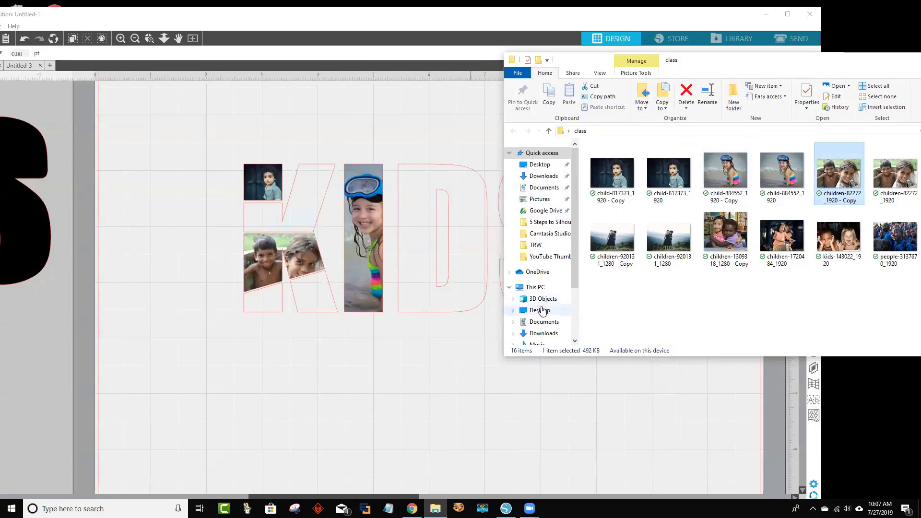
Step: Try the people-3137670_1920 photo as the fill of the K's upper arm section and undo it
{"action": "left_click", "coordinate": [619, 243]}
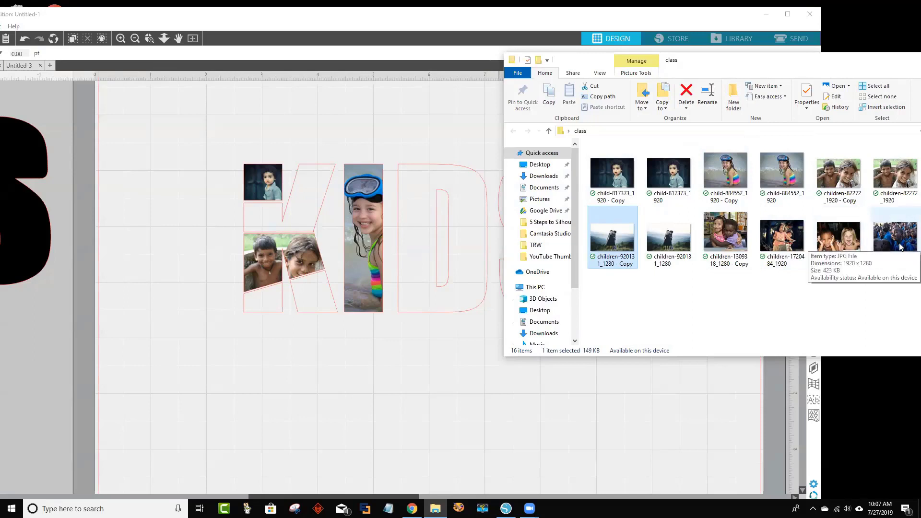
{"action": "left_click_drag", "start_coordinate": [900, 247], "coordinate": [302, 232]}
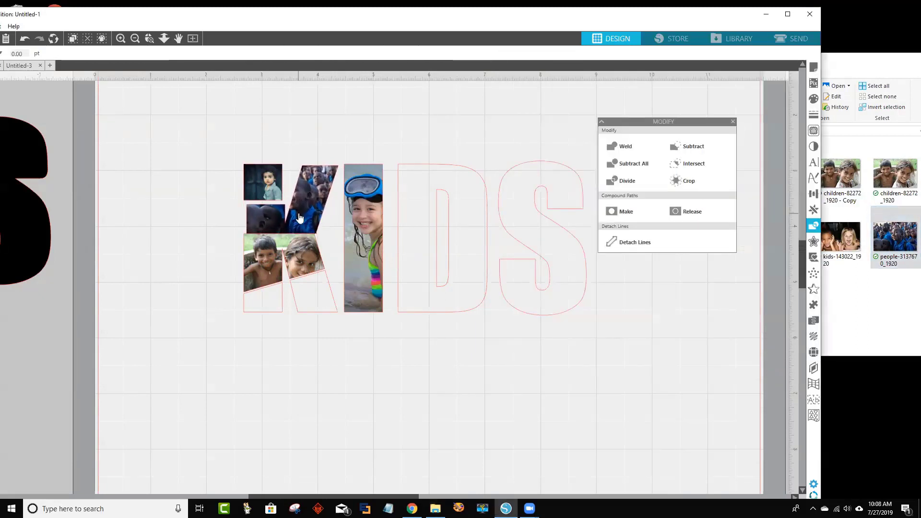
{"action": "key", "text": "ctrl+z"}
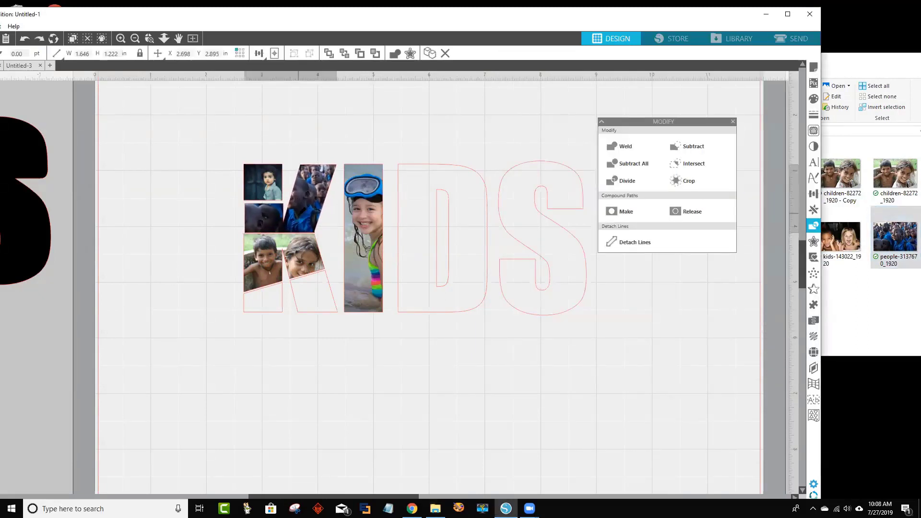
{"action": "left_click", "coordinate": [881, 64]}
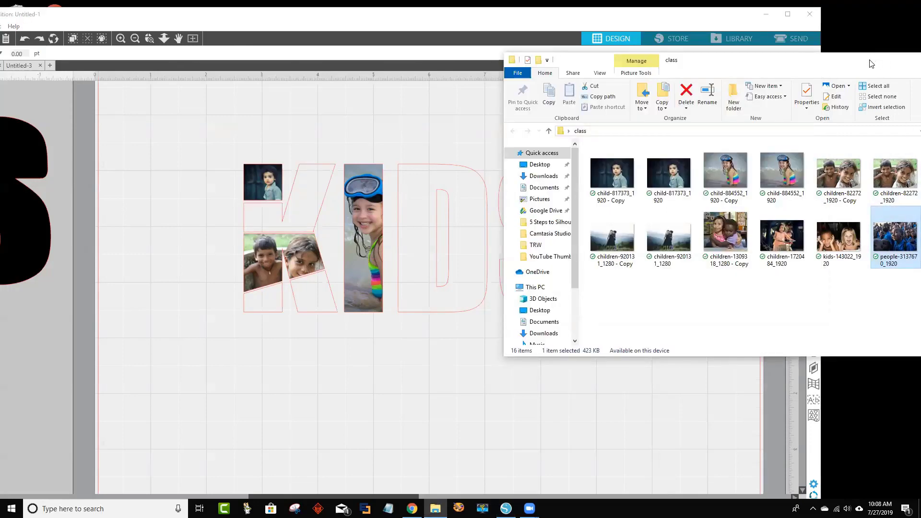
Step: Fill the K's upper arm section with children-817368_1920 - Copy, its lower right leg with kids-143022_1920, and its lower left section with children-920131_1280 - Copy
{"action": "left_click_drag", "start_coordinate": [871, 64], "coordinate": [587, 300]}
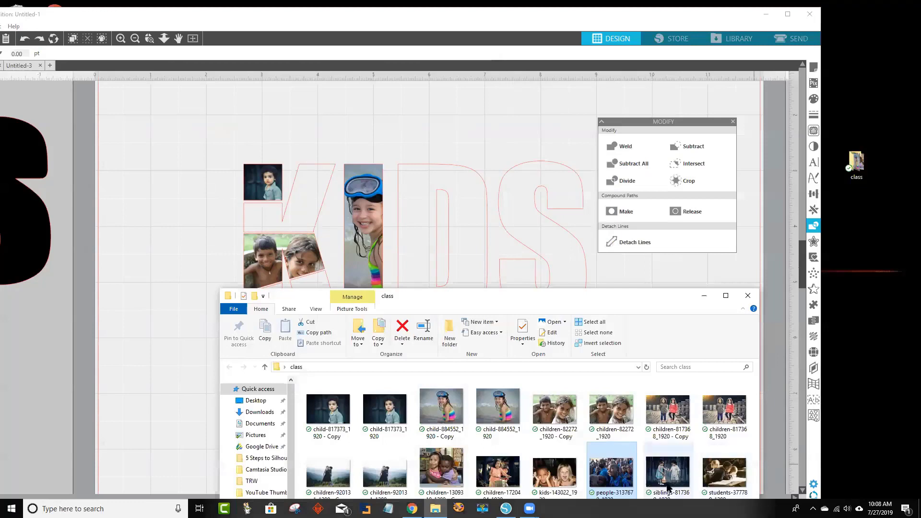
{"action": "left_click_drag", "start_coordinate": [665, 424], "coordinate": [277, 225]}
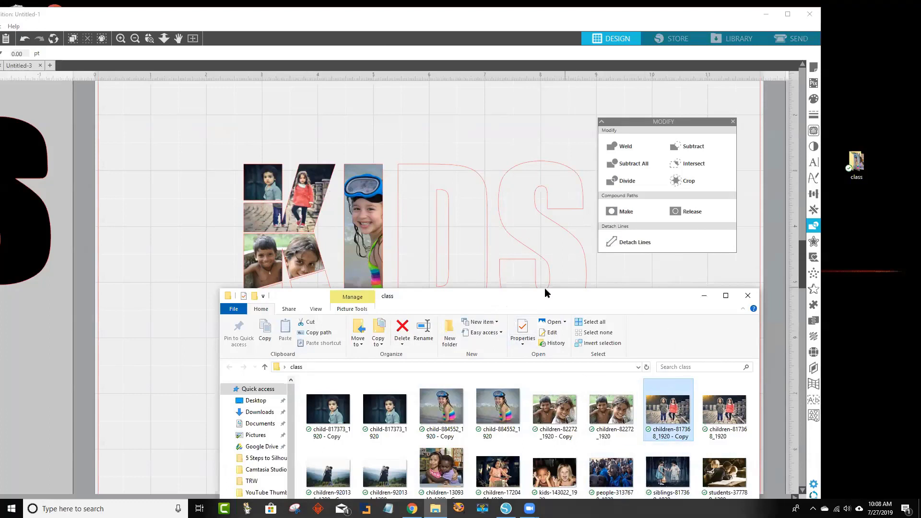
{"action": "left_click_drag", "start_coordinate": [545, 288], "coordinate": [696, 111]}
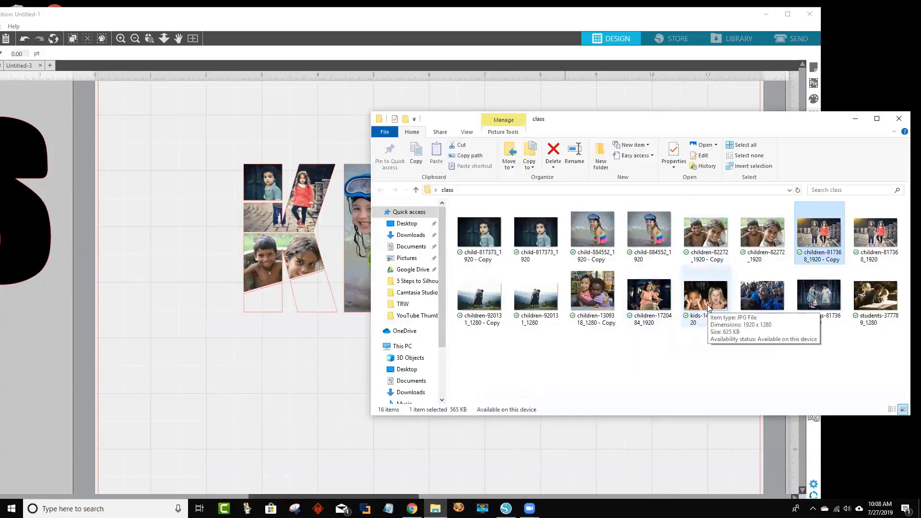
{"action": "left_click_drag", "start_coordinate": [708, 307], "coordinate": [295, 311]}
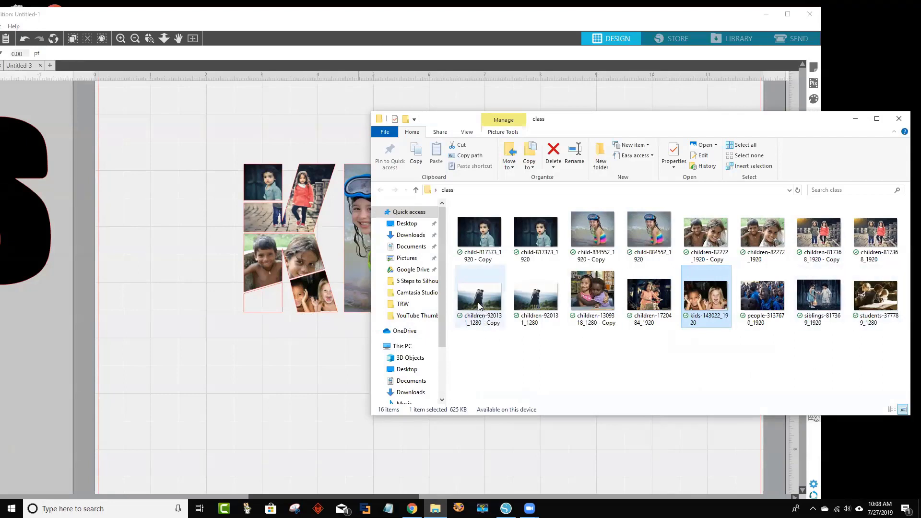
{"action": "left_click_drag", "start_coordinate": [479, 305], "coordinate": [266, 302]}
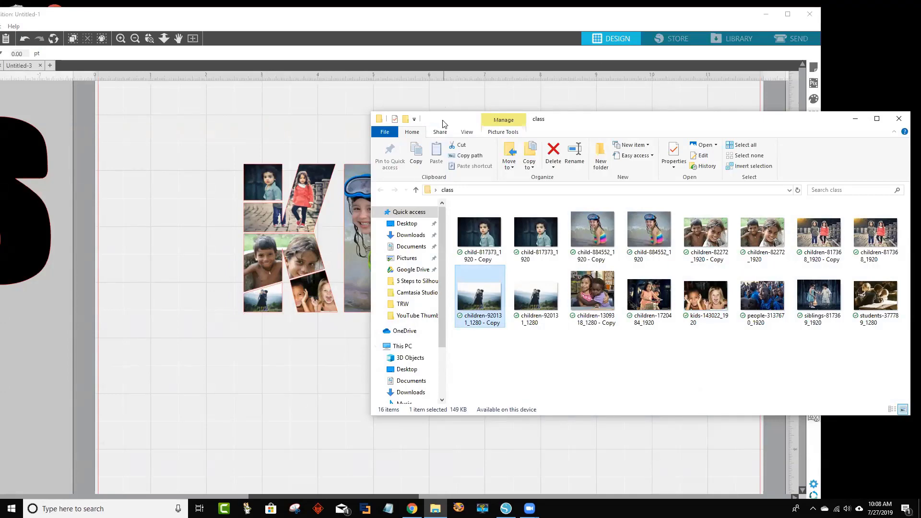
{"action": "left_click_drag", "start_coordinate": [443, 123], "coordinate": [682, 137]}
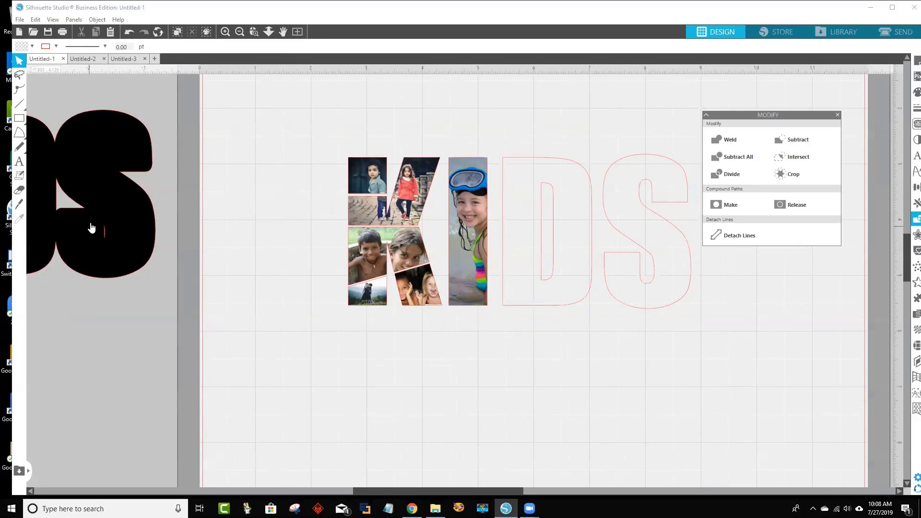
Step: Draw a thin bar about 1.70 in by 0.10 in and lay it diagonally across the upper part of the D
{"action": "left_click", "coordinate": [18, 120]}
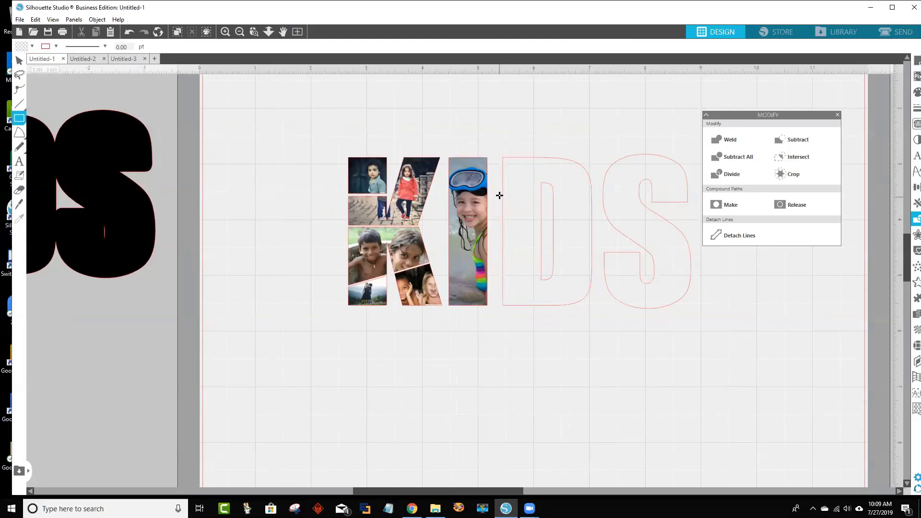
{"action": "mouse_move", "coordinate": [473, 114]}
{"action": "left_mouse_down"}
{"action": "mouse_move", "coordinate": [582, 117]}
{"action": "mouse_move", "coordinate": [527, 131]}
{"action": "mouse_move", "coordinate": [533, 174]}
{"action": "mouse_move", "coordinate": [547, 183]}
{"action": "mouse_move", "coordinate": [532, 154]}
{"action": "left_mouse_up"}
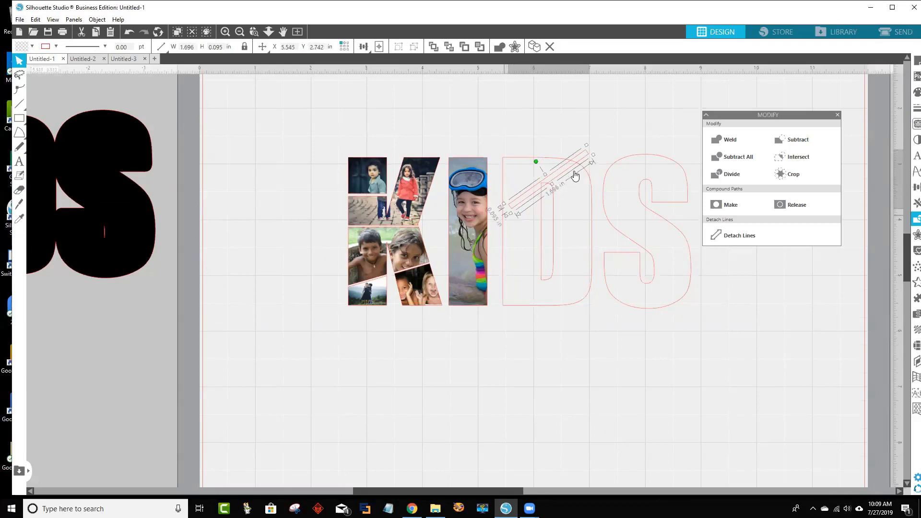
{"action": "left_click_drag", "start_coordinate": [588, 156], "coordinate": [578, 159]}
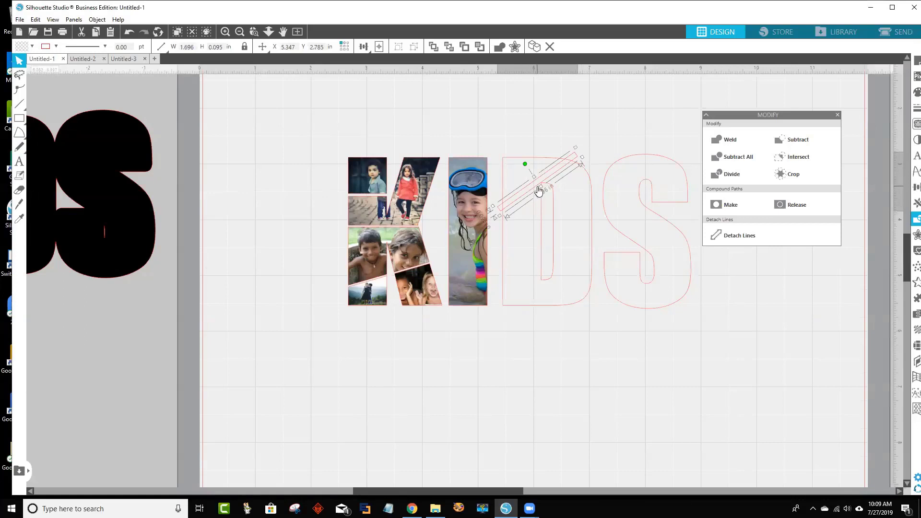
Step: Copy the diagonal bar to the D's lower part, enlarge the copy to about 1.85 in long, and adjust the bars' positions
{"action": "left_click_drag", "start_coordinate": [539, 190], "coordinate": [554, 284]}
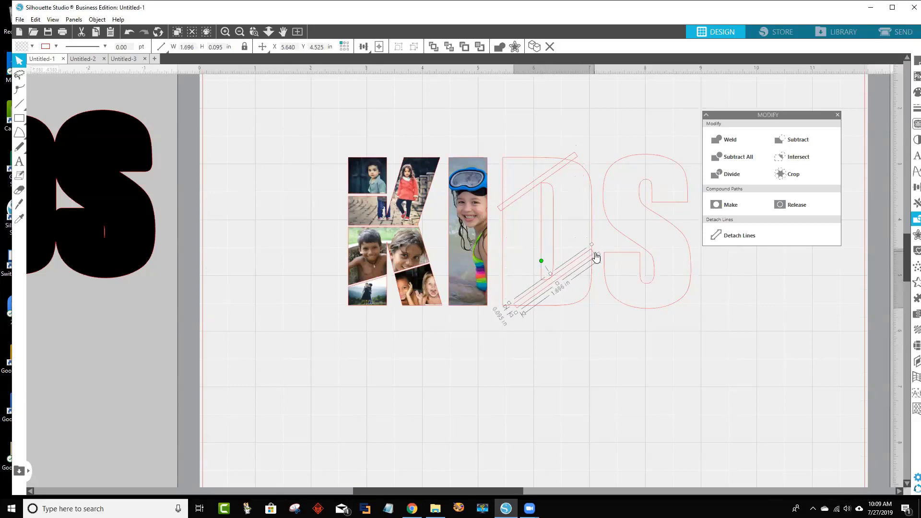
{"action": "left_click_drag", "start_coordinate": [598, 255], "coordinate": [603, 254]}
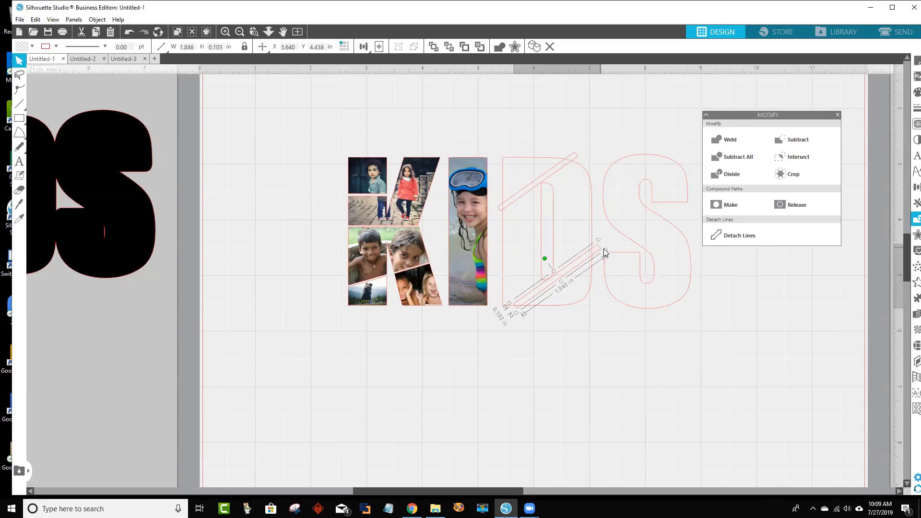
{"action": "left_click_drag", "start_coordinate": [555, 283], "coordinate": [550, 287]}
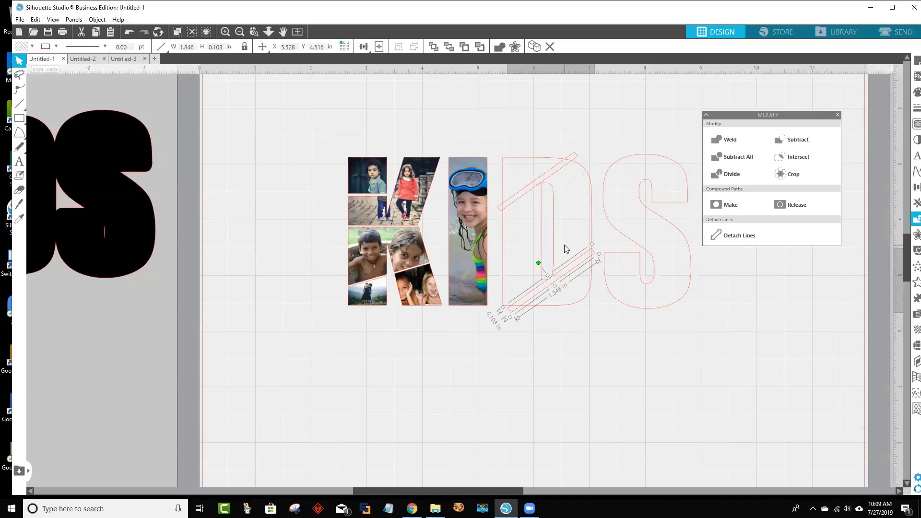
{"action": "left_click", "coordinate": [540, 183]}
{"action": "left_click", "coordinate": [553, 288]}
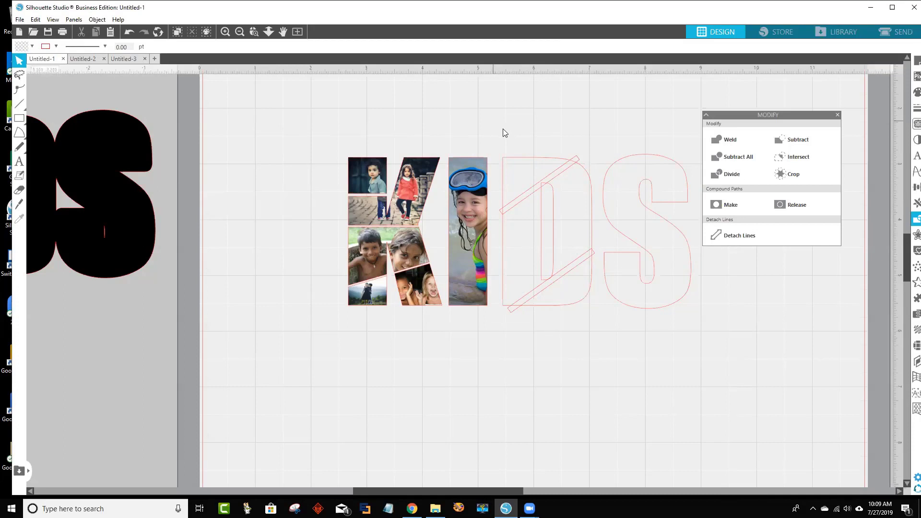
Step: Subtract the two diagonal bars from the D to split the letter into separate sections
{"action": "left_click", "coordinate": [551, 155]}
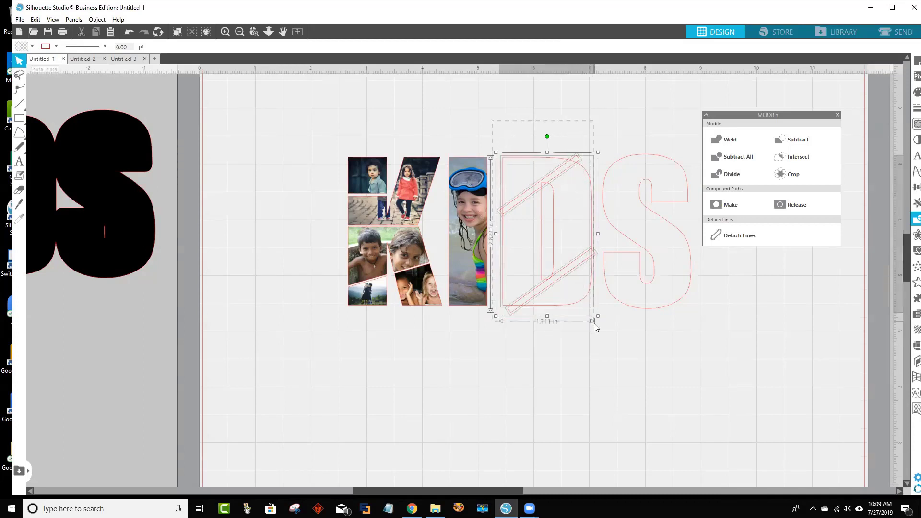
{"action": "left_click", "coordinate": [741, 233]}
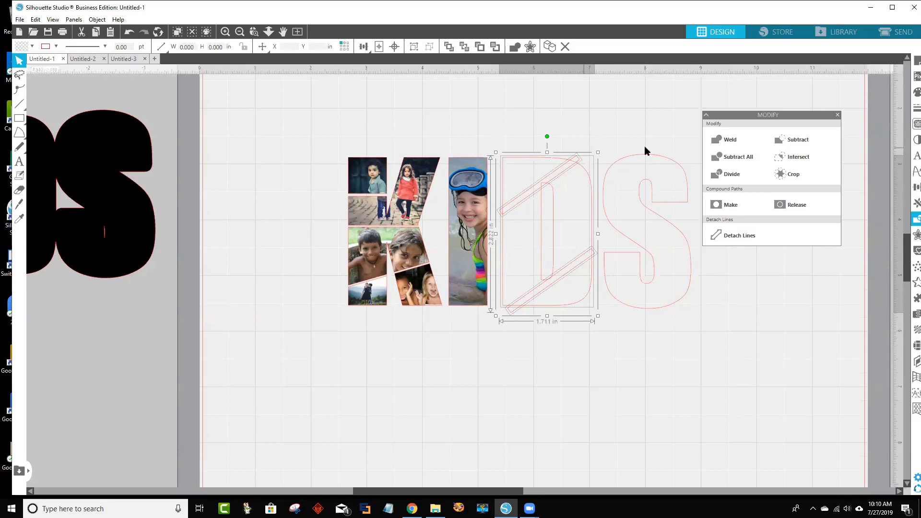
{"action": "left_click", "coordinate": [802, 141]}
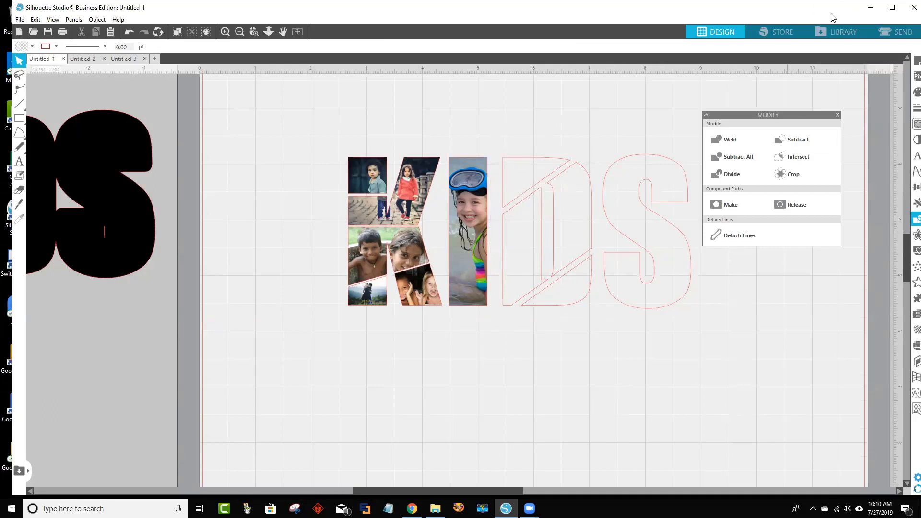
Step: Try the children-1309318_1280 - Copy photo as the fill of the D's upper-left section and undo it
{"action": "key", "text": "super+Left"}
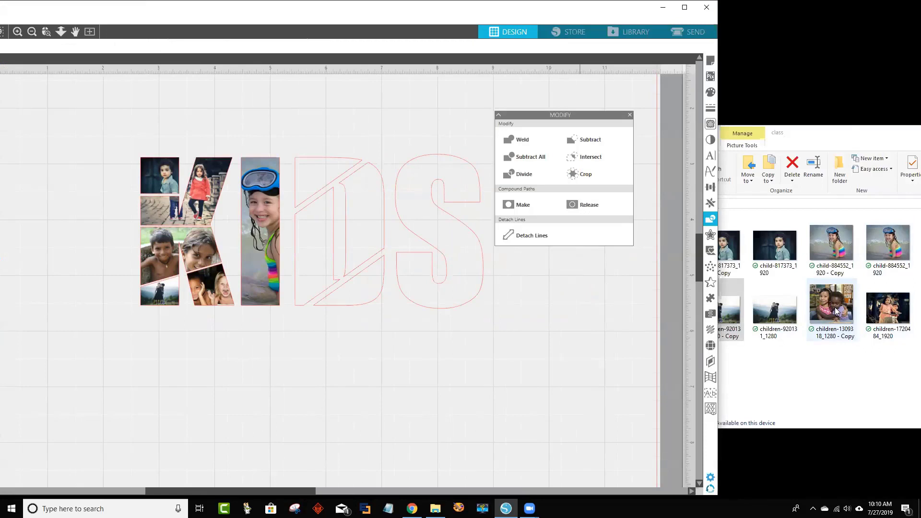
{"action": "left_click_drag", "start_coordinate": [835, 311], "coordinate": [646, 364]}
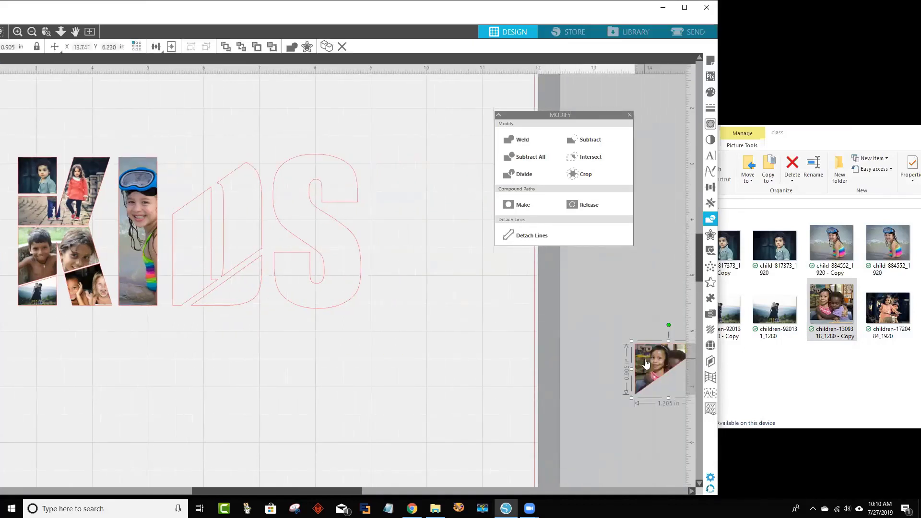
{"action": "key", "text": "Delete"}
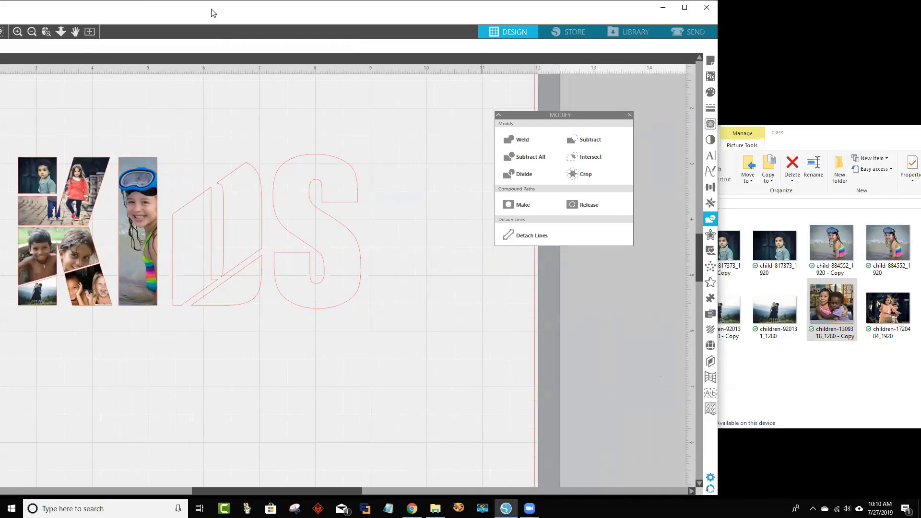
{"action": "left_click_drag", "start_coordinate": [214, 12], "coordinate": [283, 25]}
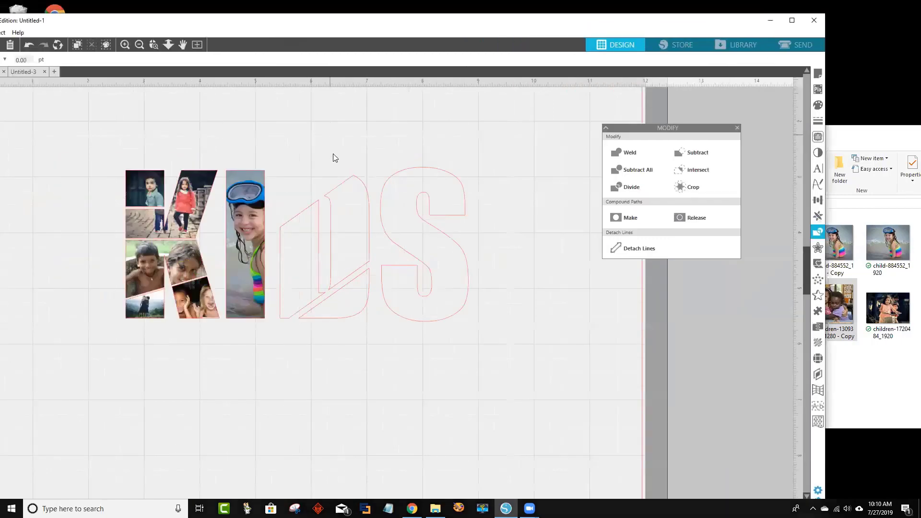
{"action": "key", "text": "ctrl+z"}
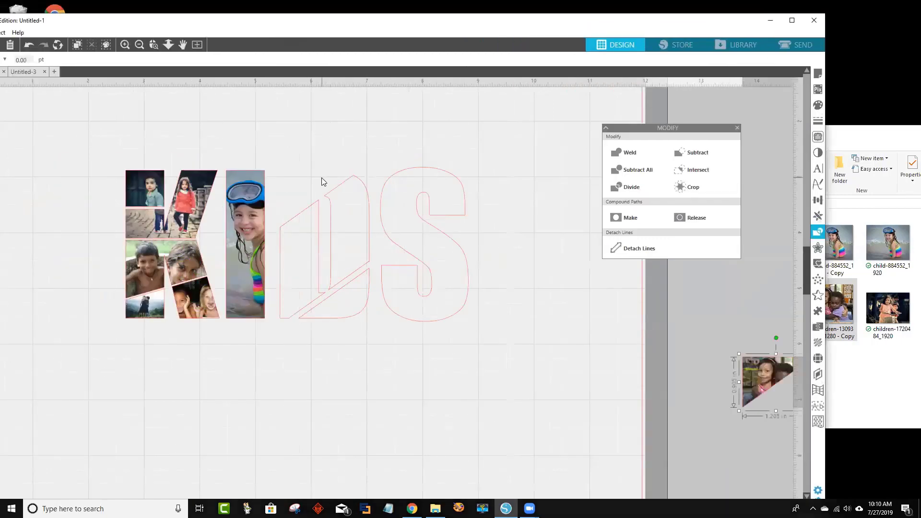
{"action": "key", "text": "ctrl+z"}
{"action": "key", "text": "ctrl+z"}
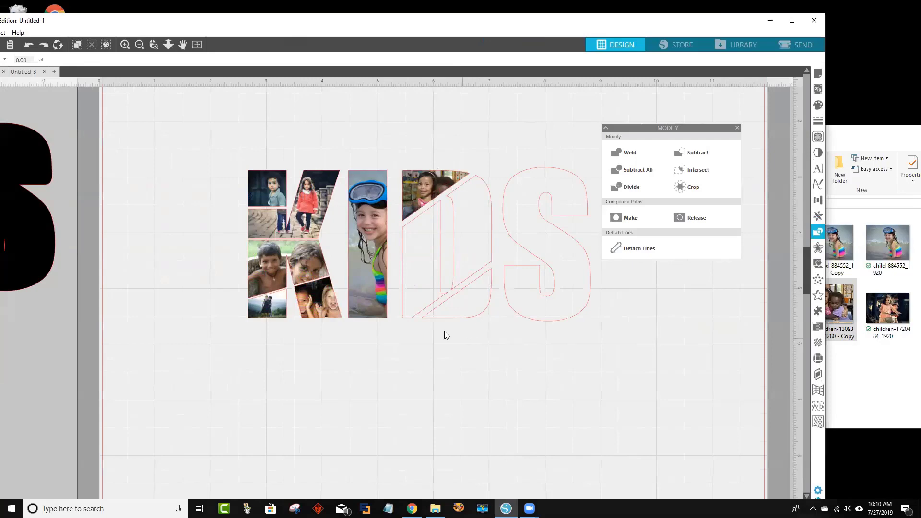
{"action": "key", "text": "ctrl+z"}
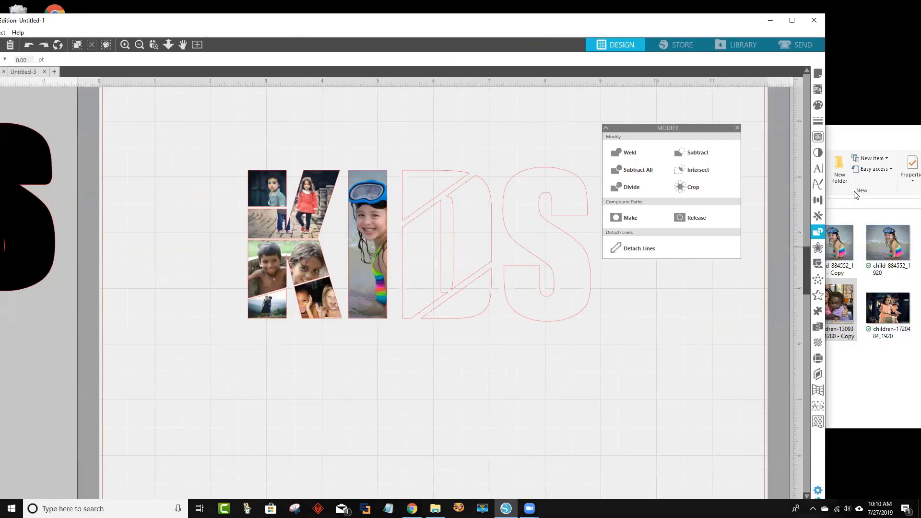
Step: Fill the D's upper-left section with the people-3137670_1920 photo and the whole S with children-817368_1920
{"action": "left_click", "coordinate": [863, 144]}
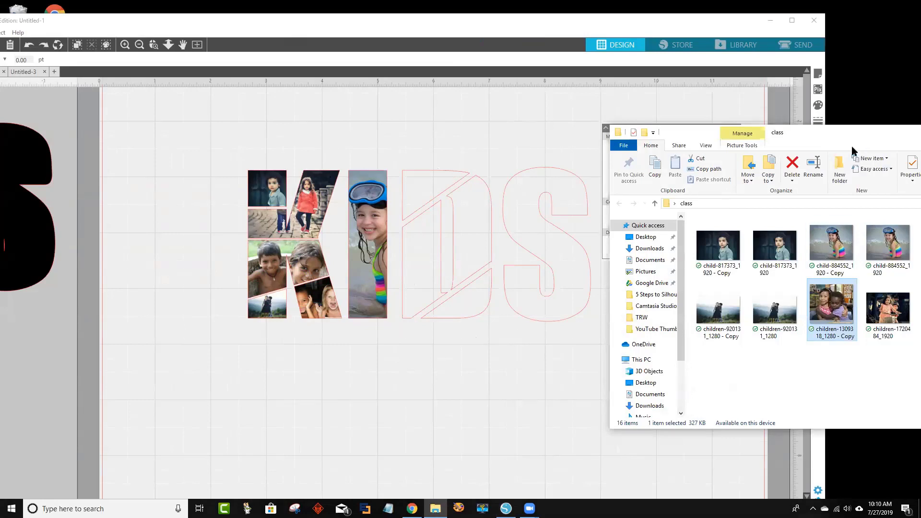
{"action": "left_click_drag", "start_coordinate": [853, 150], "coordinate": [313, 312]}
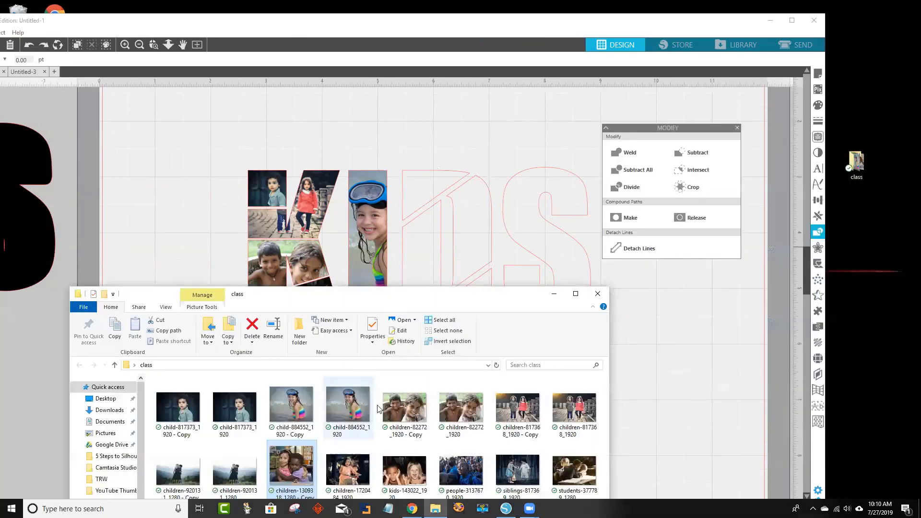
{"action": "left_click_drag", "start_coordinate": [468, 481], "coordinate": [429, 197]}
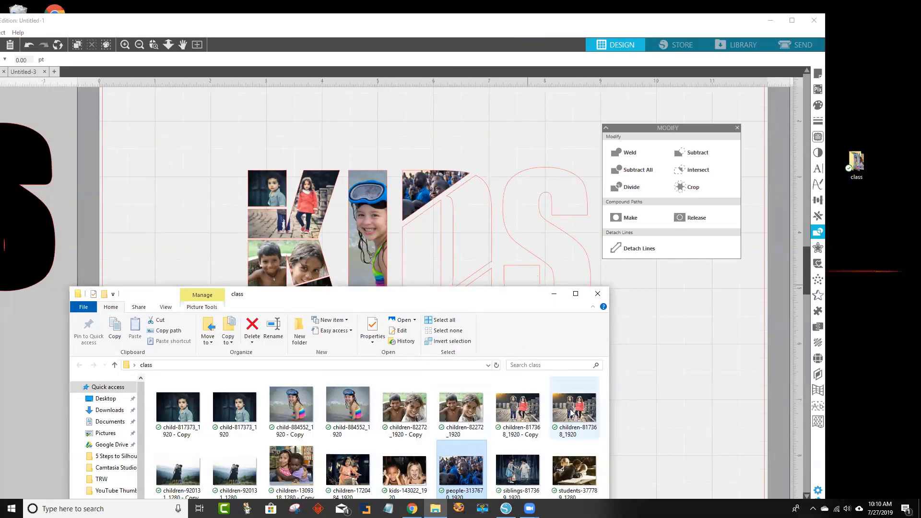
{"action": "left_click_drag", "start_coordinate": [572, 412], "coordinate": [522, 251]}
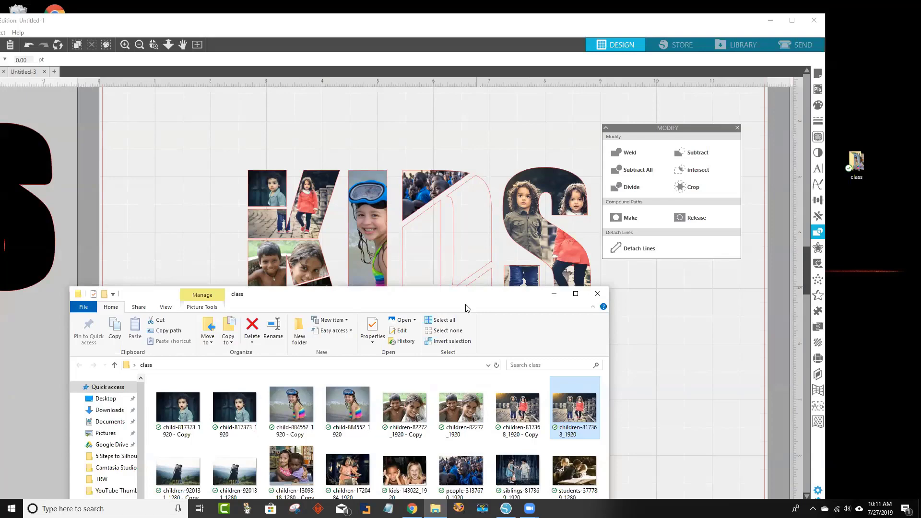
Step: Move the class photo folder window aside and maximize the Silhouette Studio window
{"action": "left_click_drag", "start_coordinate": [467, 308], "coordinate": [911, 150]}
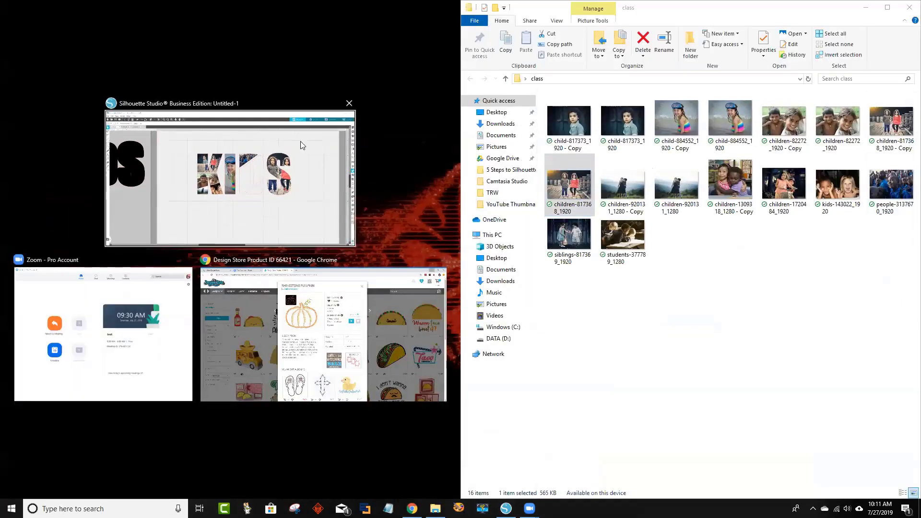
{"action": "left_click", "coordinate": [284, 115]}
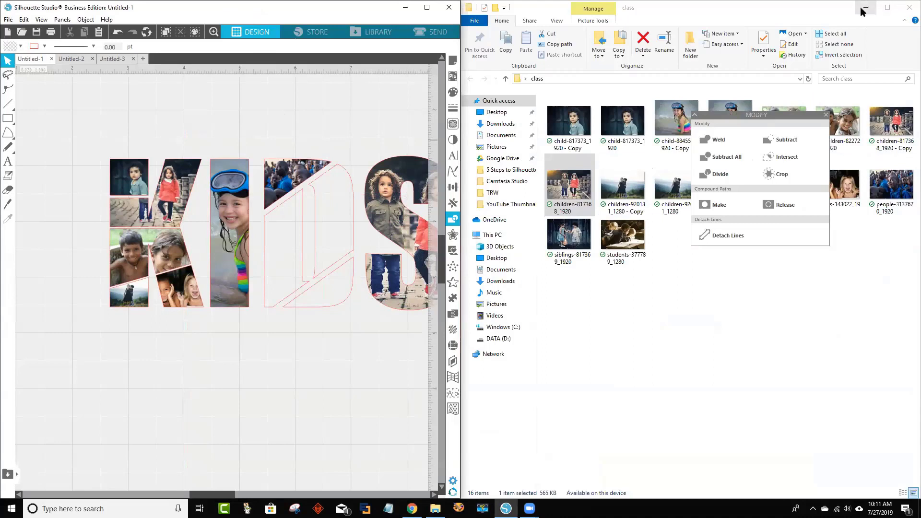
{"action": "left_click", "coordinate": [794, 24]}
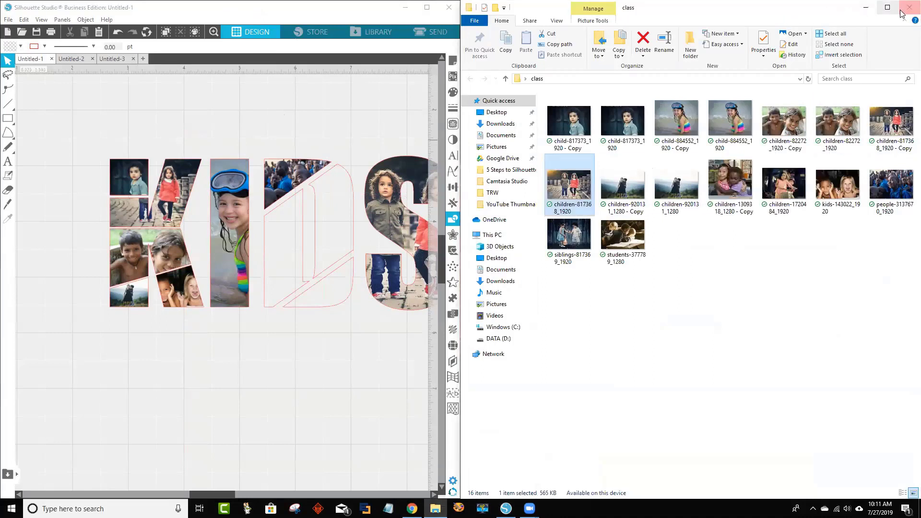
{"action": "left_click", "coordinate": [397, 48]}
{"action": "double_click", "coordinate": [436, 7]}
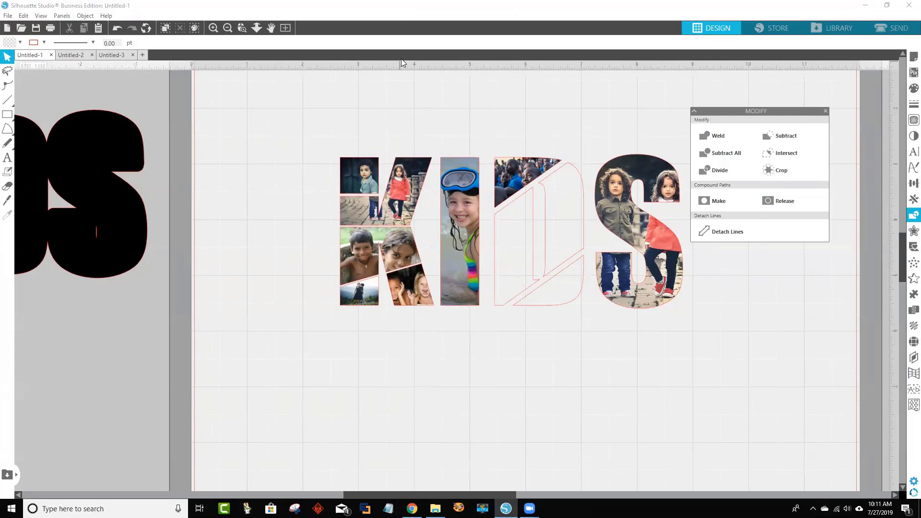
{"action": "left_click", "coordinate": [886, 6]}
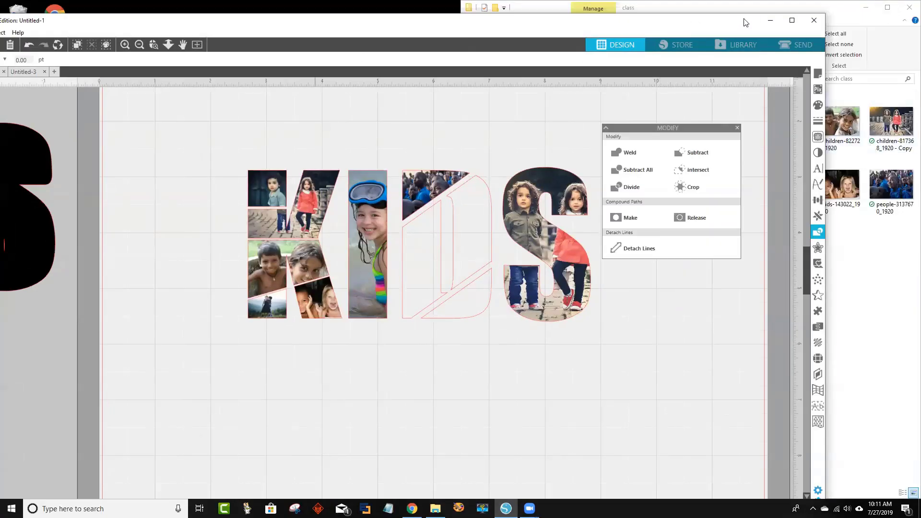
{"action": "left_click", "coordinate": [792, 20]}
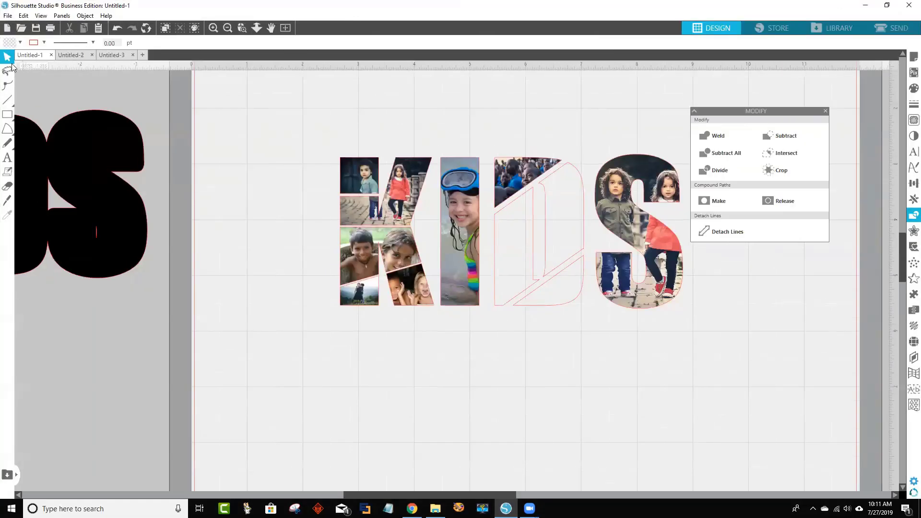
Step: Merge the children-1309318_1280 photo from the Downloads folder into the design and set its width to 3 in
{"action": "left_click", "coordinate": [7, 15]}
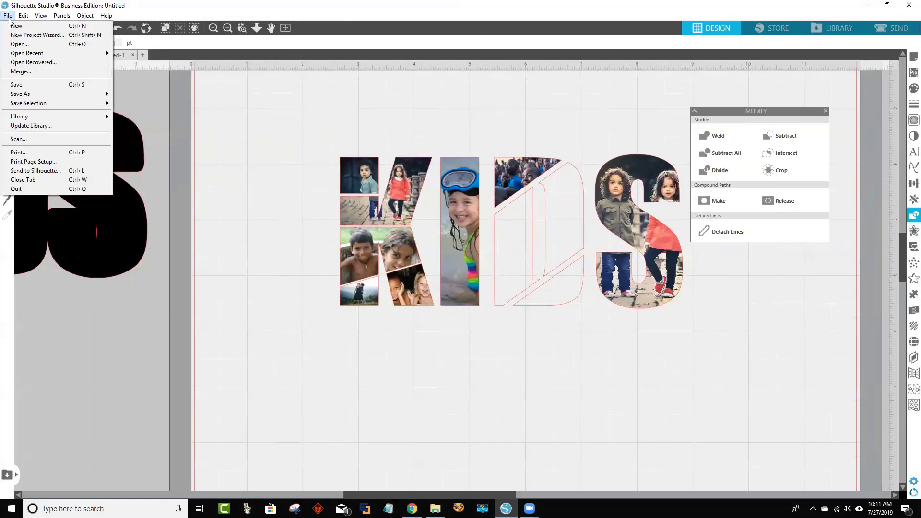
{"action": "left_click", "coordinate": [32, 72]}
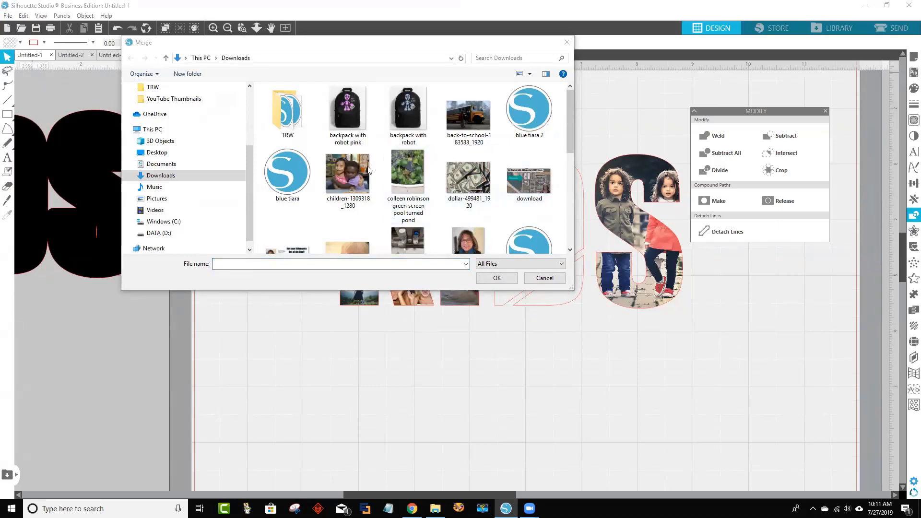
{"action": "double_click", "coordinate": [346, 178]}
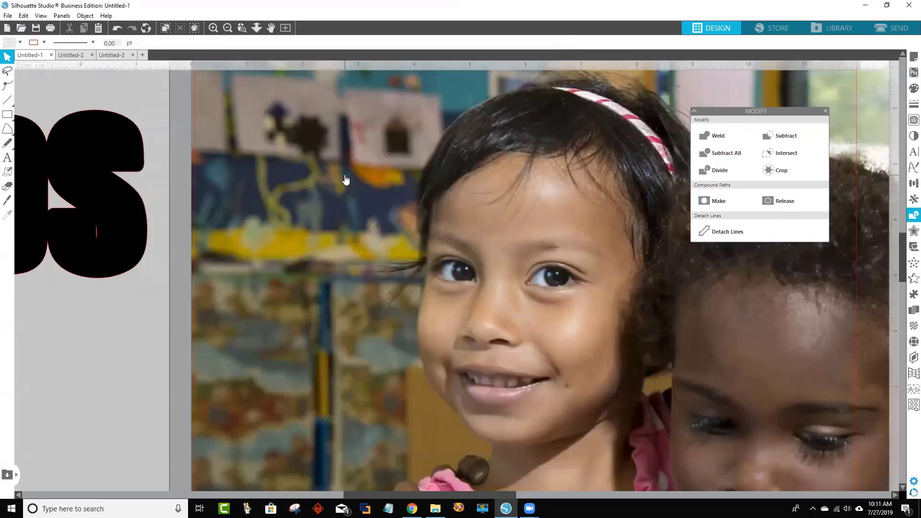
{"action": "left_click", "coordinate": [509, 287]}
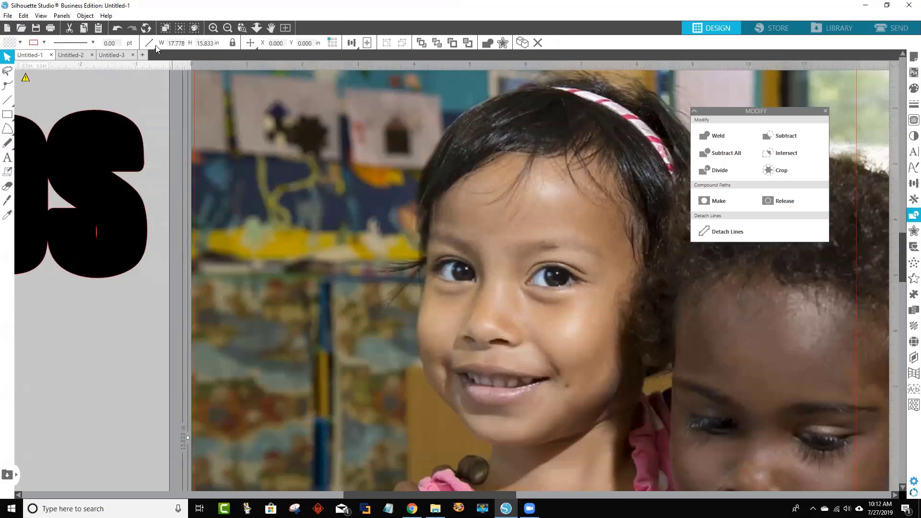
{"action": "left_click", "coordinate": [174, 42]}
{"action": "type", "text": "8"}
{"action": "key", "text": "Return"}
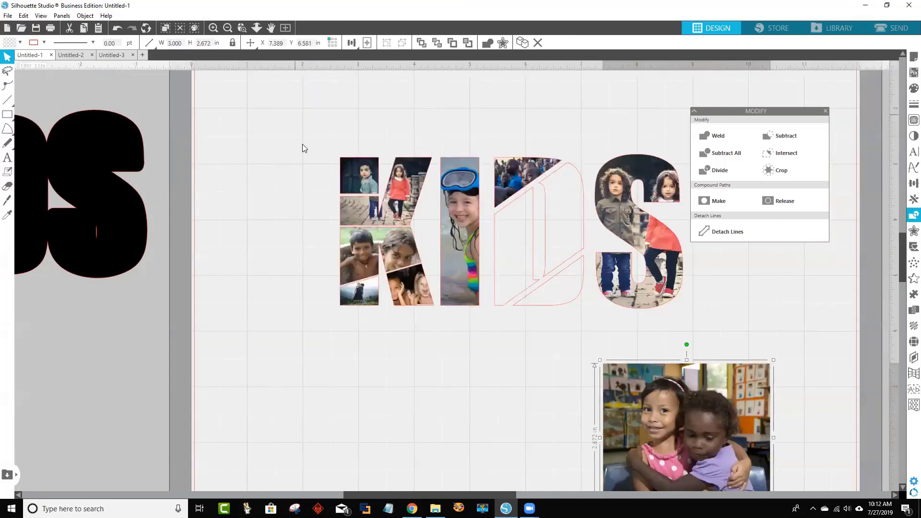
Step: Scale the merged photo down slightly and place it in the empty area below the D
{"action": "left_click_drag", "start_coordinate": [652, 410], "coordinate": [282, 284]}
{"action": "left_click_drag", "start_coordinate": [403, 398], "coordinate": [350, 382]}
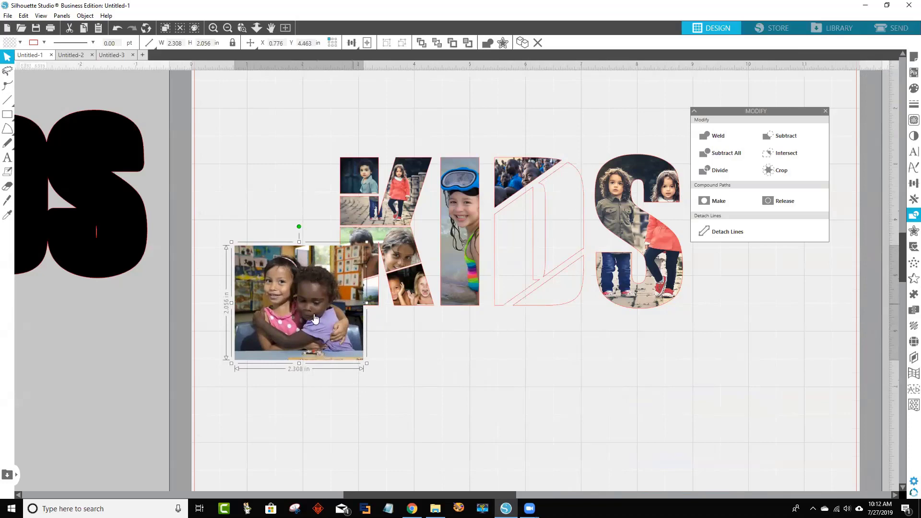
{"action": "left_click_drag", "start_coordinate": [302, 312], "coordinate": [503, 358]}
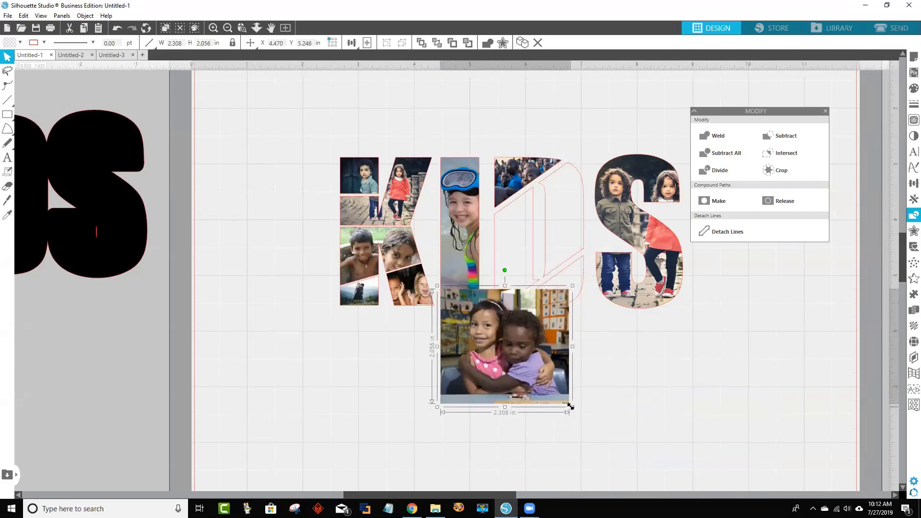
{"action": "left_click_drag", "start_coordinate": [577, 414], "coordinate": [611, 444]}
{"action": "left_click_drag", "start_coordinate": [528, 387], "coordinate": [544, 456]}
Step: Move the K and I together away from the D on one side and the S on the other to clear space around it
{"action": "left_click_drag", "start_coordinate": [486, 326], "coordinate": [330, 152]}
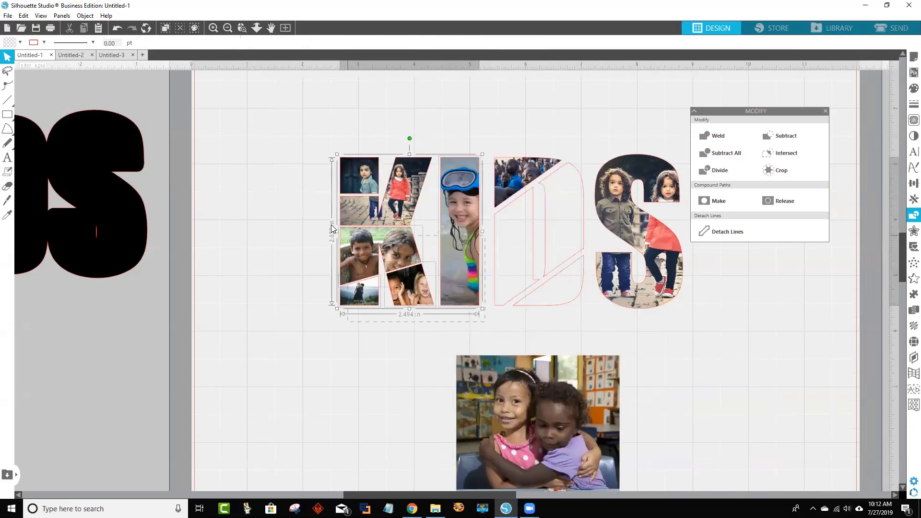
{"action": "left_click_drag", "start_coordinate": [347, 214], "coordinate": [217, 214]}
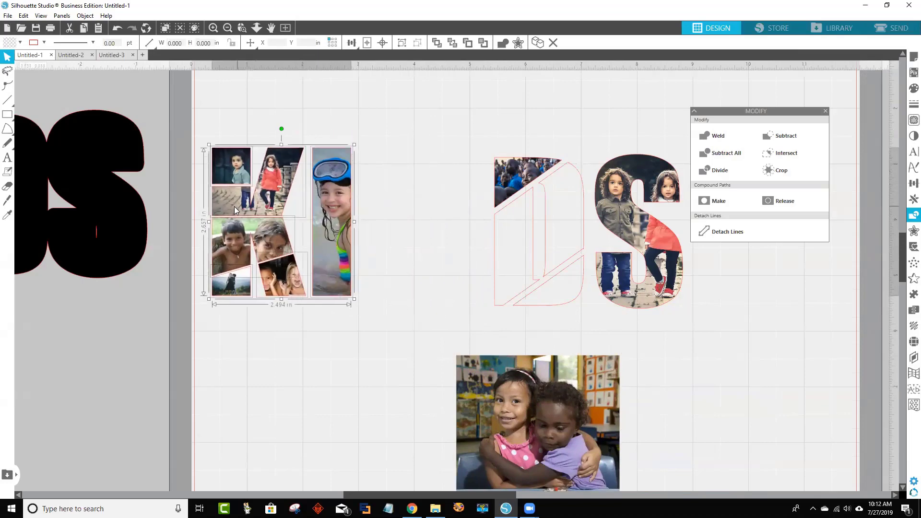
{"action": "left_click_drag", "start_coordinate": [738, 334], "coordinate": [625, 163]}
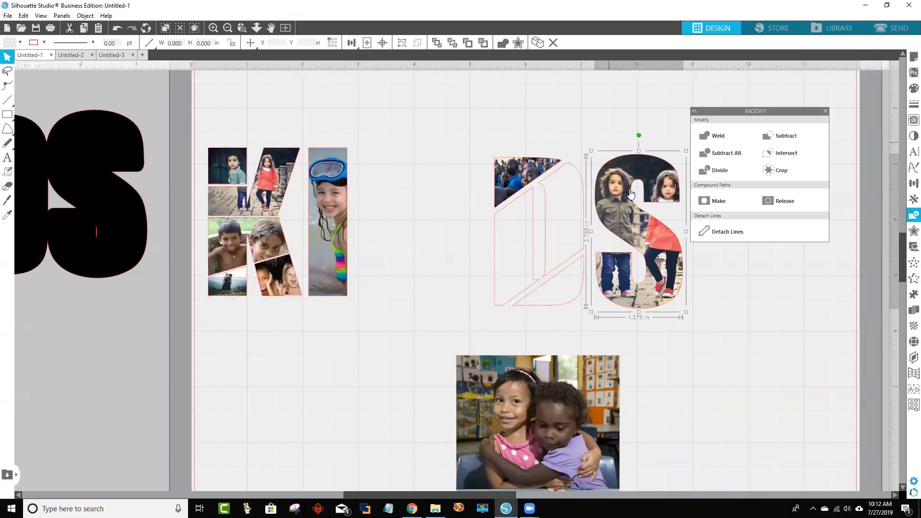
{"action": "left_click_drag", "start_coordinate": [626, 204], "coordinate": [794, 215]}
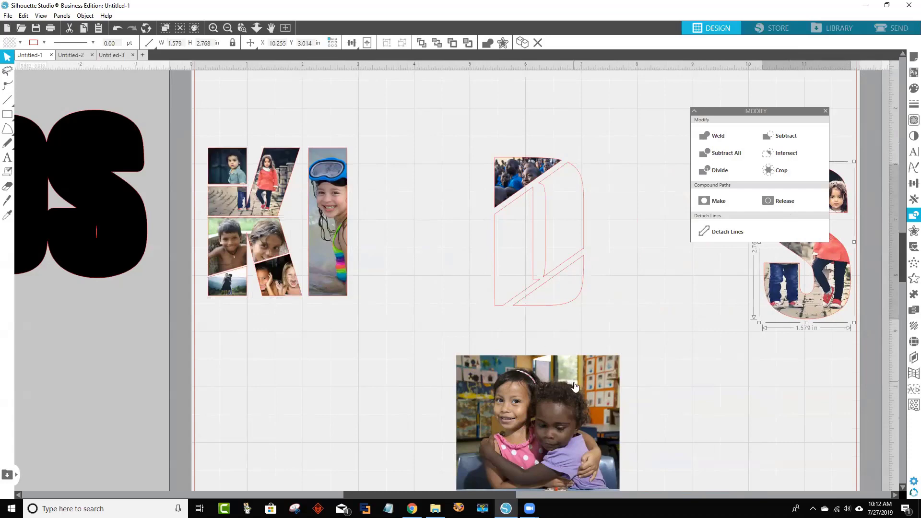
Step: Fill the two large middle sections of the D with light aqua
{"action": "left_click", "coordinate": [517, 205]}
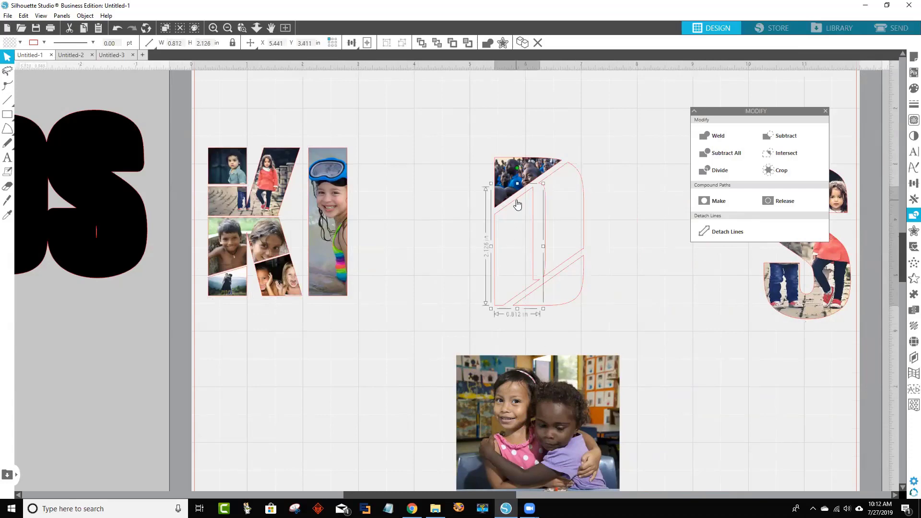
{"action": "left_click", "coordinate": [5, 44]}
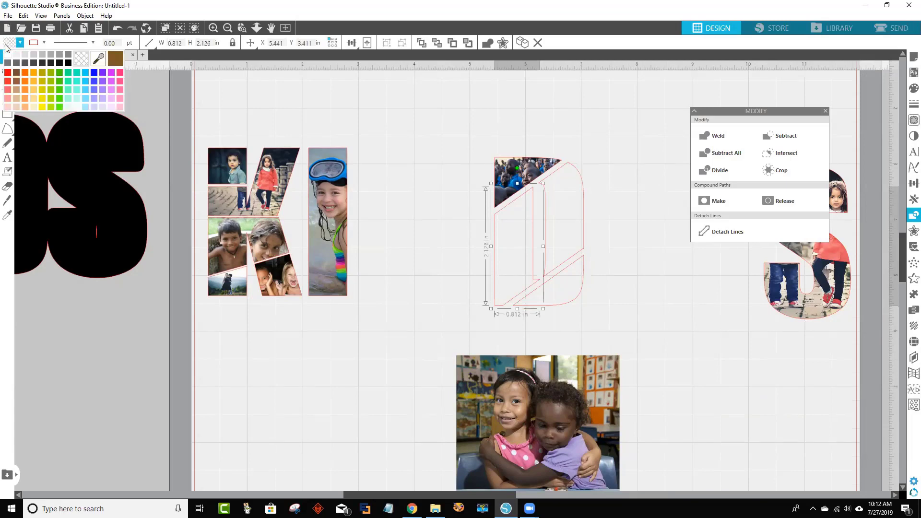
{"action": "left_click", "coordinate": [398, 265]}
{"action": "left_click", "coordinate": [513, 207]}
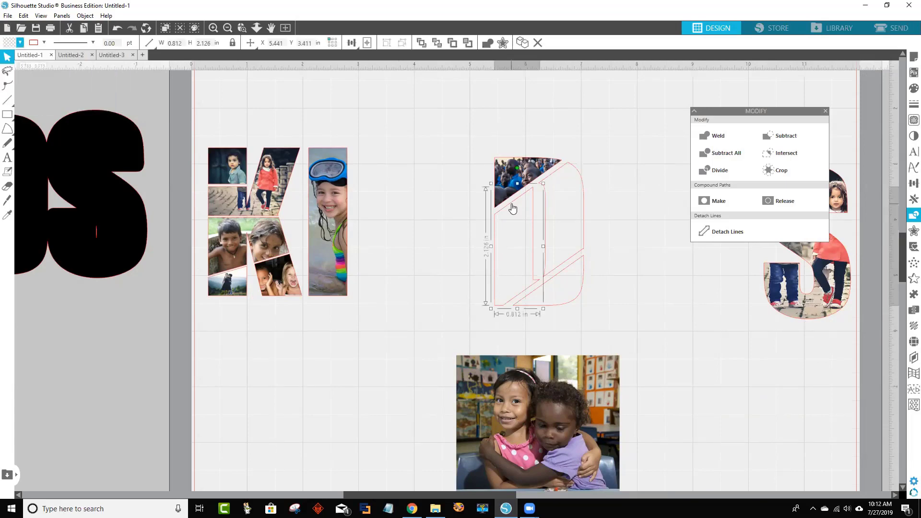
{"action": "left_click", "coordinate": [8, 43]}
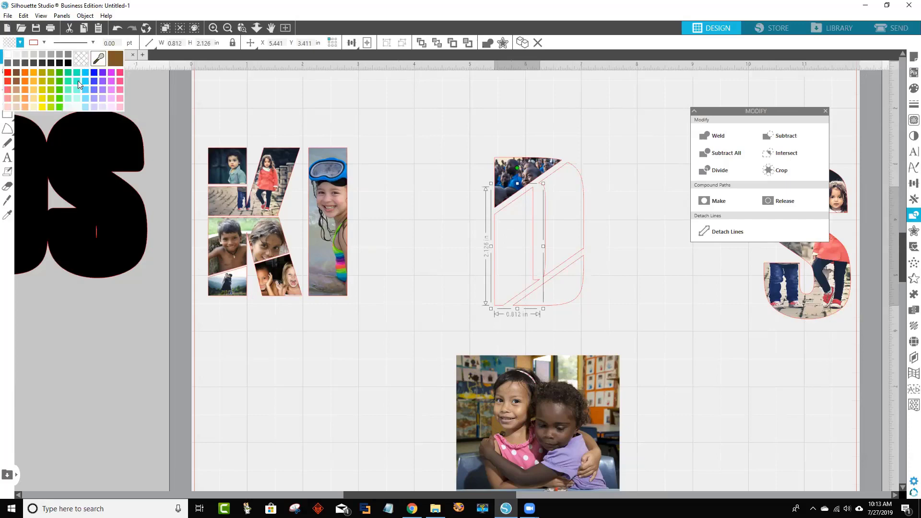
{"action": "left_click", "coordinate": [79, 99]}
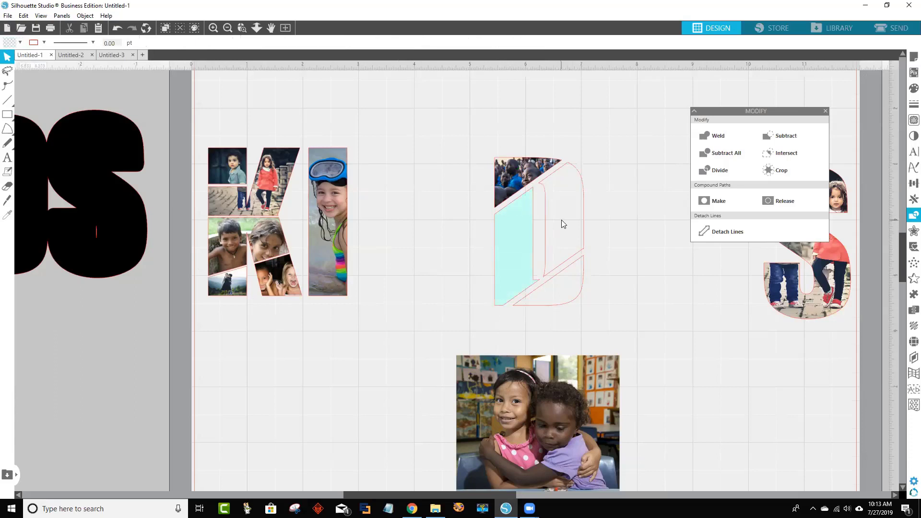
{"action": "left_click", "coordinate": [555, 179]}
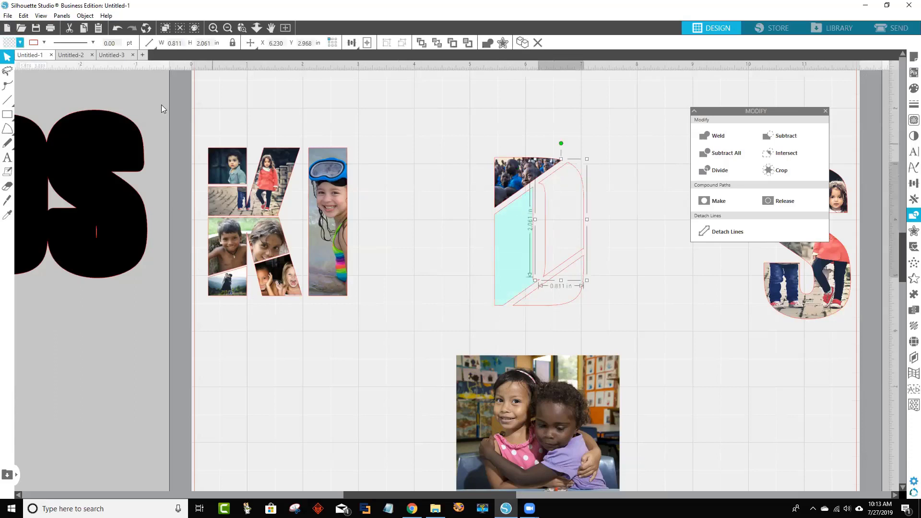
{"action": "left_click", "coordinate": [7, 43]}
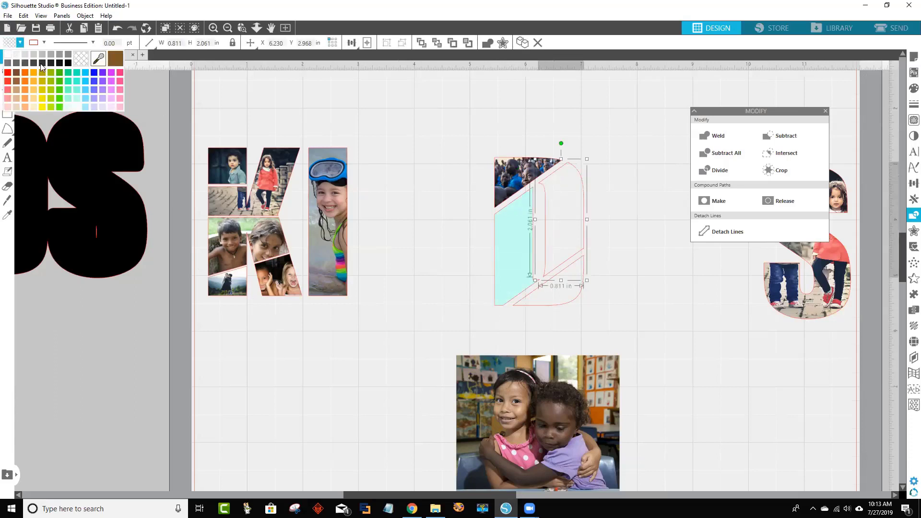
{"action": "left_click", "coordinate": [79, 99]}
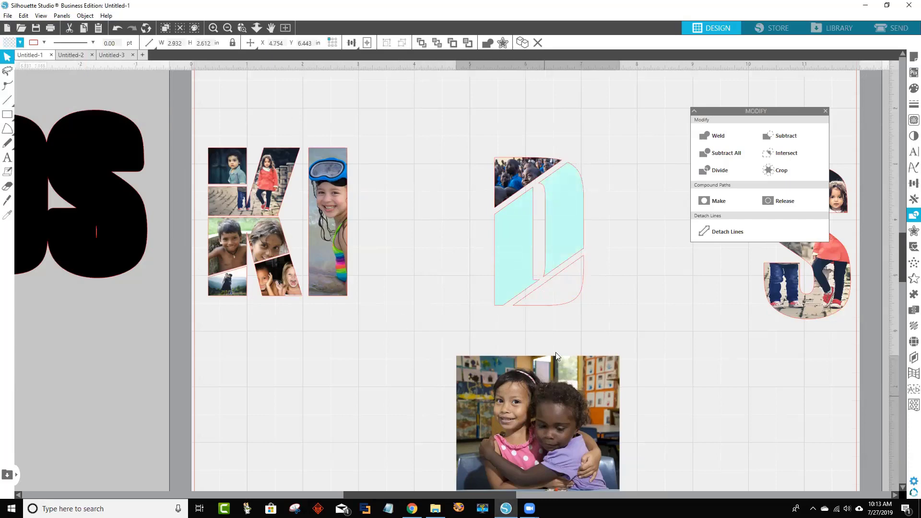
Step: Move the photo of the two hugging children over the D and set its transparency to 60%
{"action": "left_click_drag", "start_coordinate": [542, 388], "coordinate": [547, 202]}
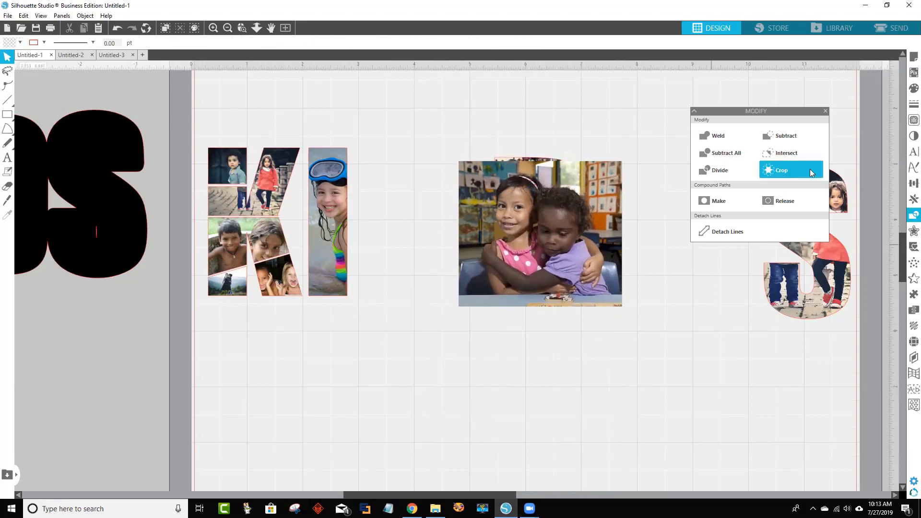
{"action": "left_click", "coordinate": [907, 91]}
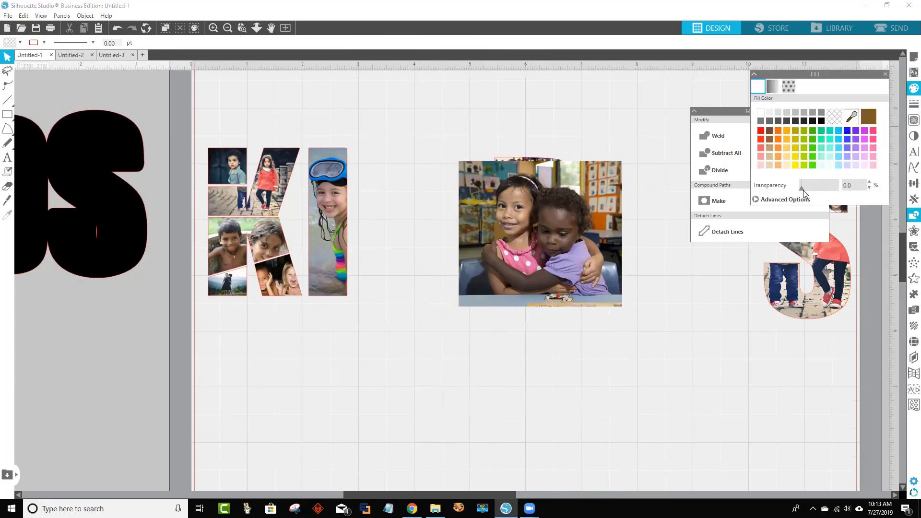
{"action": "left_click_drag", "start_coordinate": [803, 192], "coordinate": [826, 190]}
{"action": "left_click", "coordinate": [601, 204]}
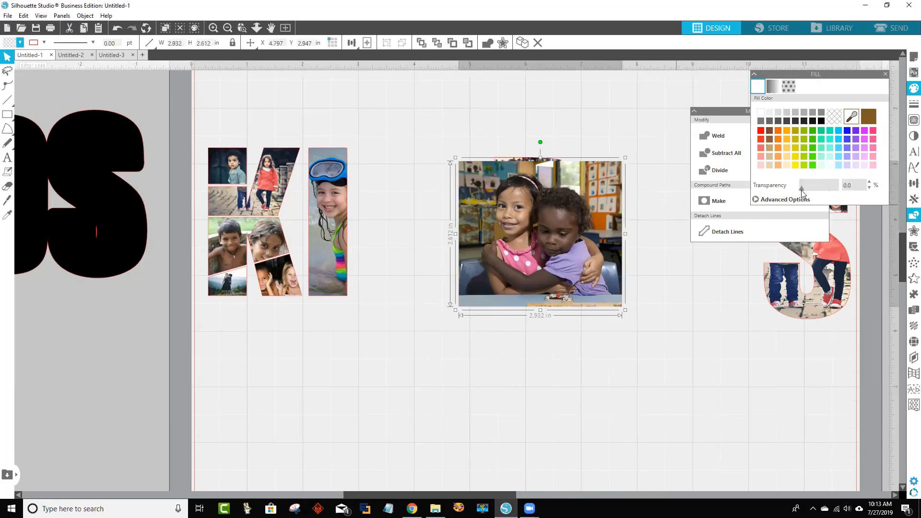
{"action": "left_click_drag", "start_coordinate": [802, 191], "coordinate": [823, 191]}
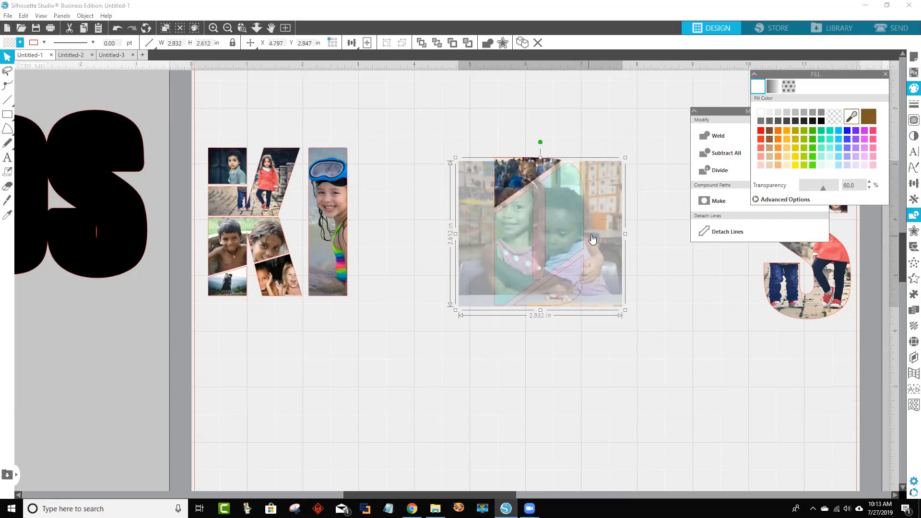
Step: Scale the transparent photo to about 3.18 in wide and position it so each child's face falls within a separate section of the D
{"action": "left_click_drag", "start_coordinate": [599, 228], "coordinate": [604, 236]}
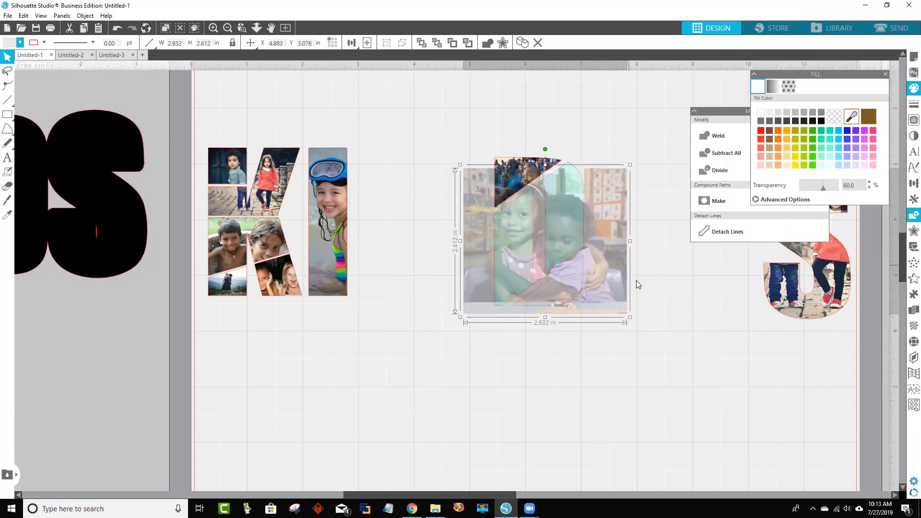
{"action": "left_click_drag", "start_coordinate": [630, 317], "coordinate": [626, 313]}
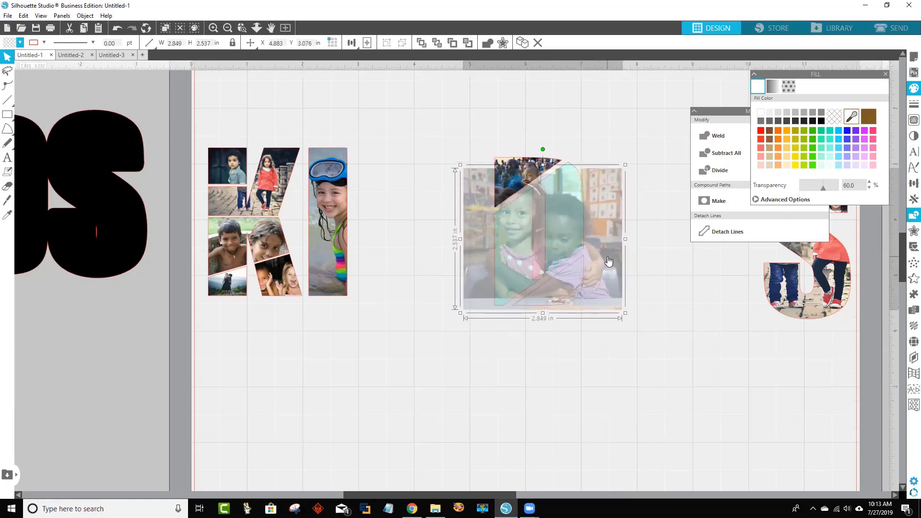
{"action": "left_click_drag", "start_coordinate": [610, 263], "coordinate": [611, 264]}
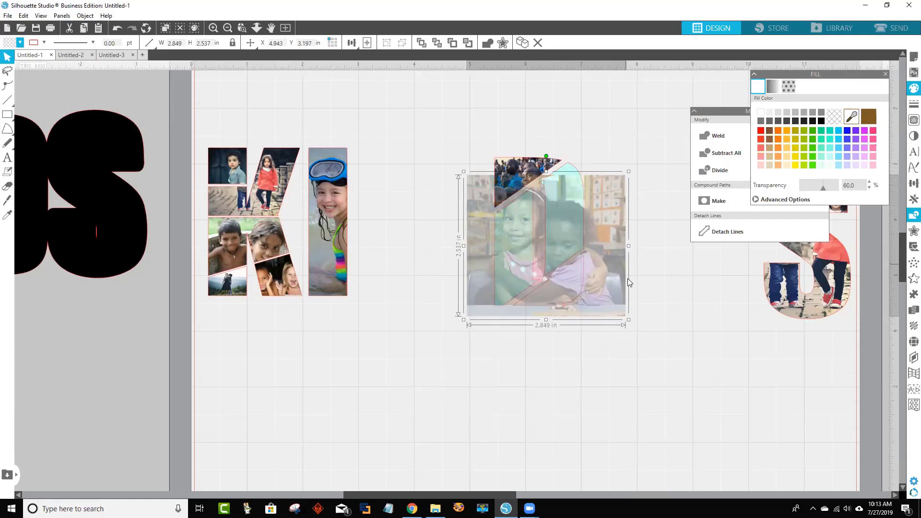
{"action": "left_click_drag", "start_coordinate": [628, 320], "coordinate": [644, 336]}
{"action": "left_click_drag", "start_coordinate": [625, 289], "coordinate": [619, 289]}
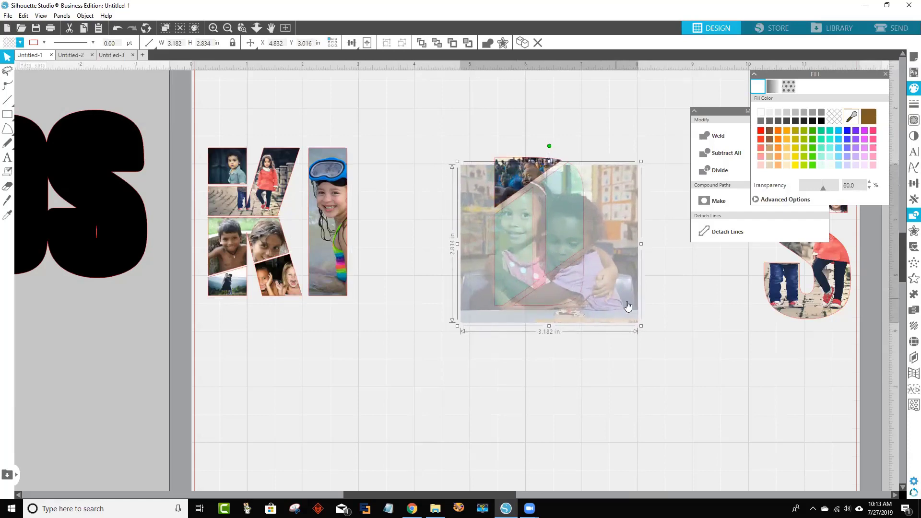
Step: Crop the photo together with all sections of the D, moving the fill settings aside to reach the Modify tools
{"action": "left_click", "coordinate": [679, 310]}
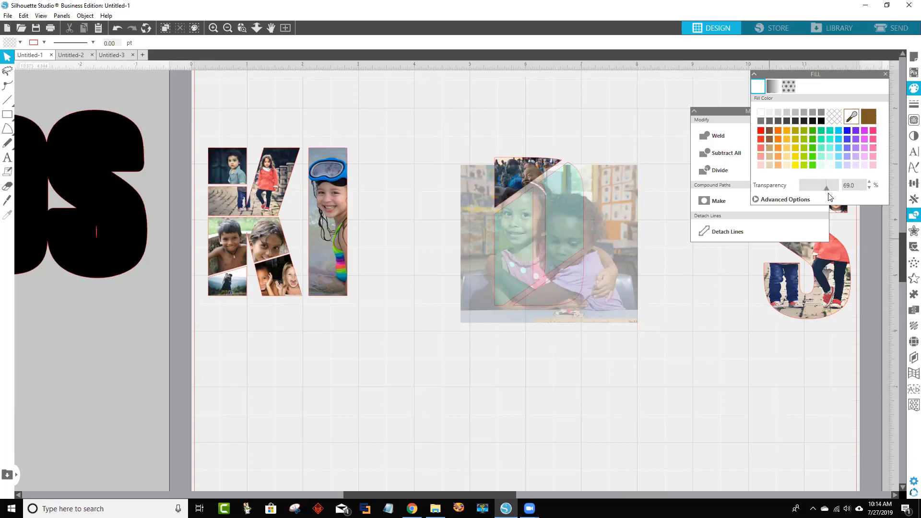
{"action": "left_click", "coordinate": [589, 320]}
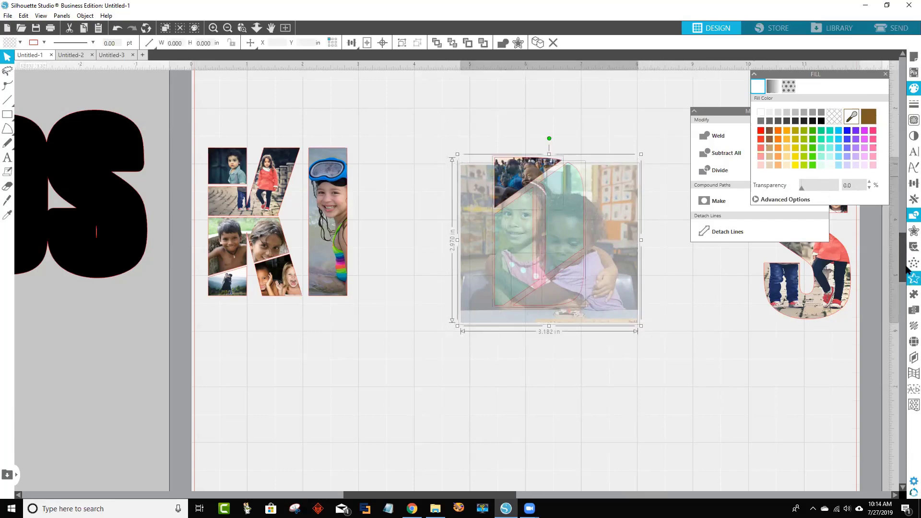
{"action": "left_click", "coordinate": [908, 218]}
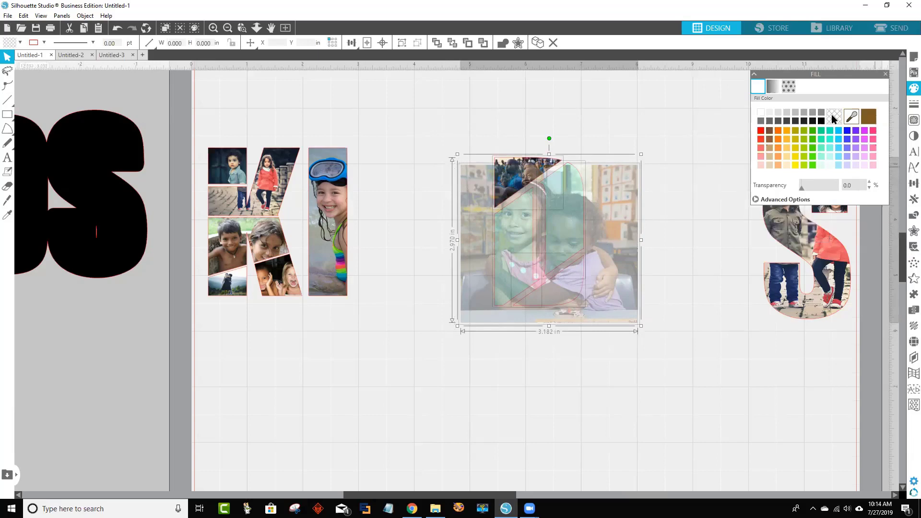
{"action": "left_click_drag", "start_coordinate": [831, 74], "coordinate": [789, 307]}
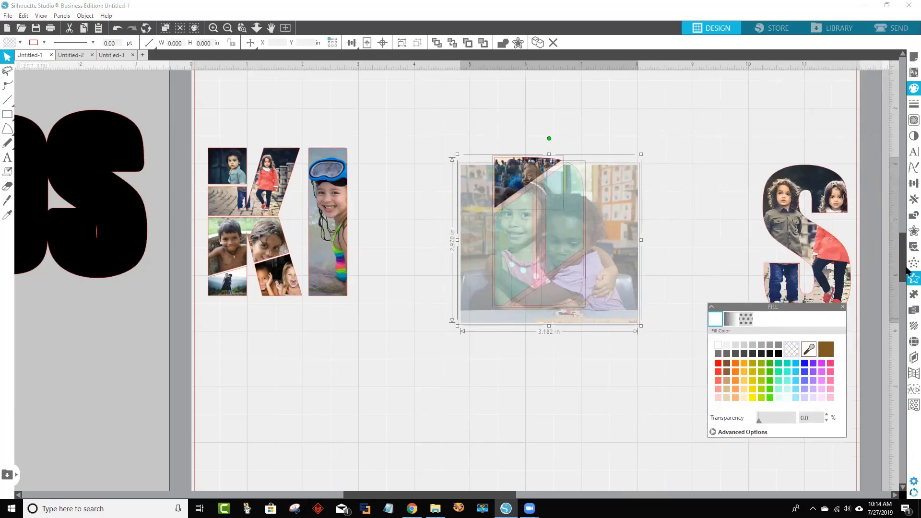
{"action": "left_click", "coordinate": [908, 217]}
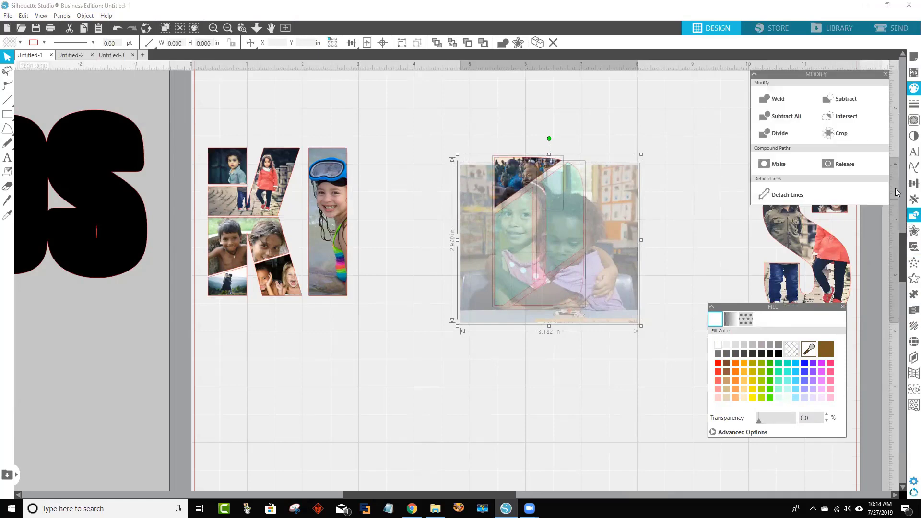
{"action": "left_click", "coordinate": [831, 135]}
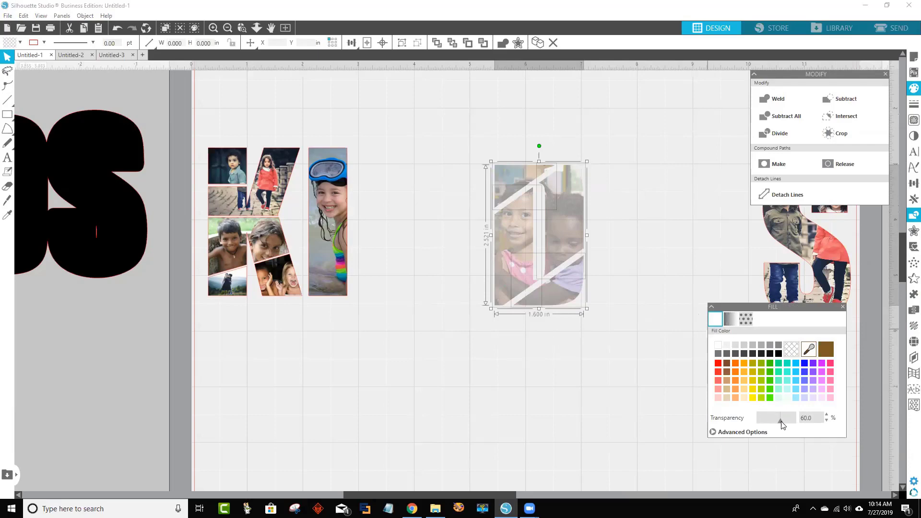
Step: Reset the transparency of the cropped D pieces to 0% and group them together
{"action": "left_click", "coordinate": [759, 421]}
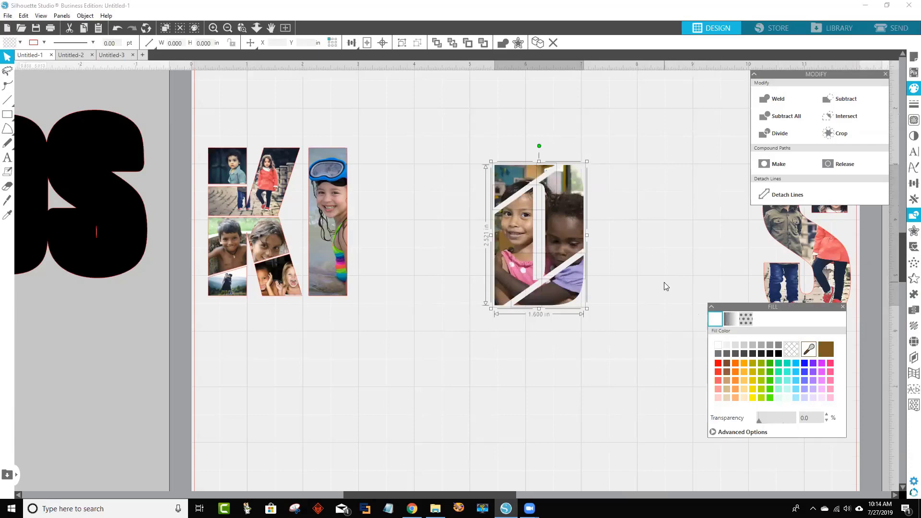
{"action": "left_click", "coordinate": [660, 212]}
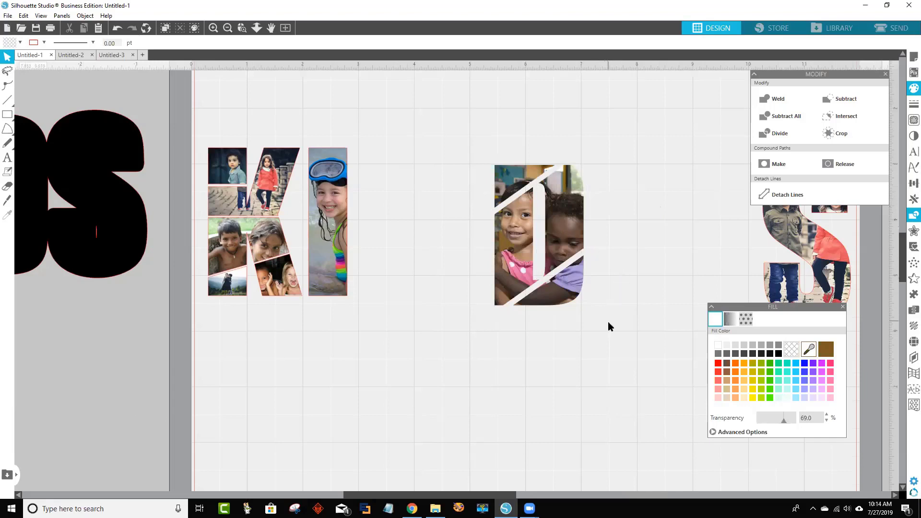
{"action": "left_click", "coordinate": [552, 302]}
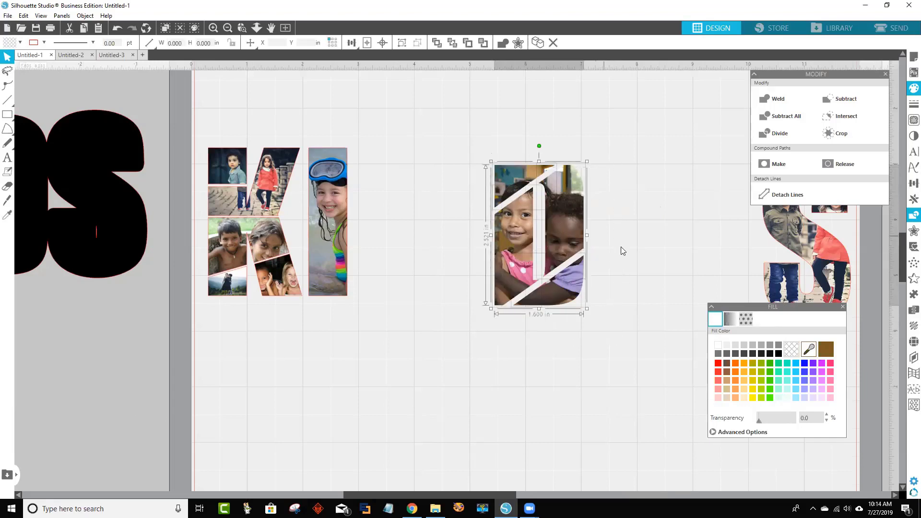
{"action": "right_click", "coordinate": [571, 222]}
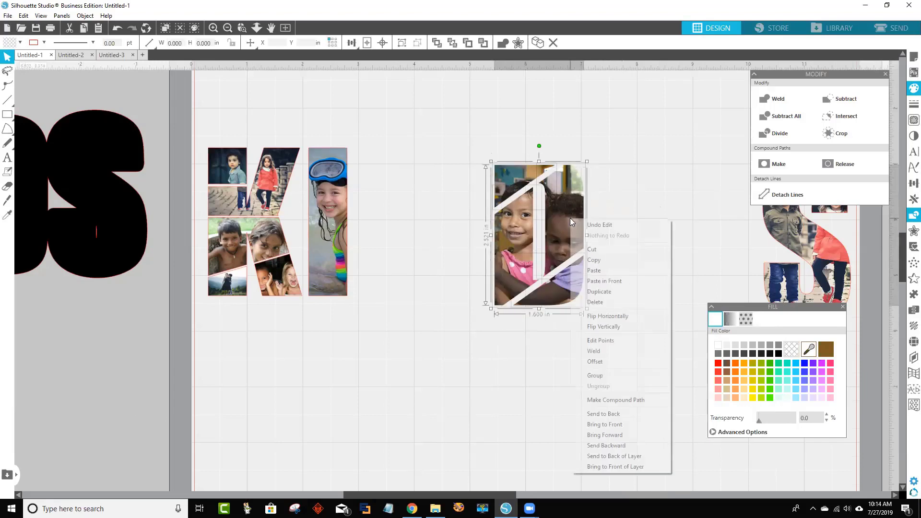
{"action": "left_click", "coordinate": [625, 383]}
Step: Move the grouped D beside the I and the S beside the D to form the word KIDS
{"action": "left_click_drag", "start_coordinate": [563, 240], "coordinate": [433, 225]}
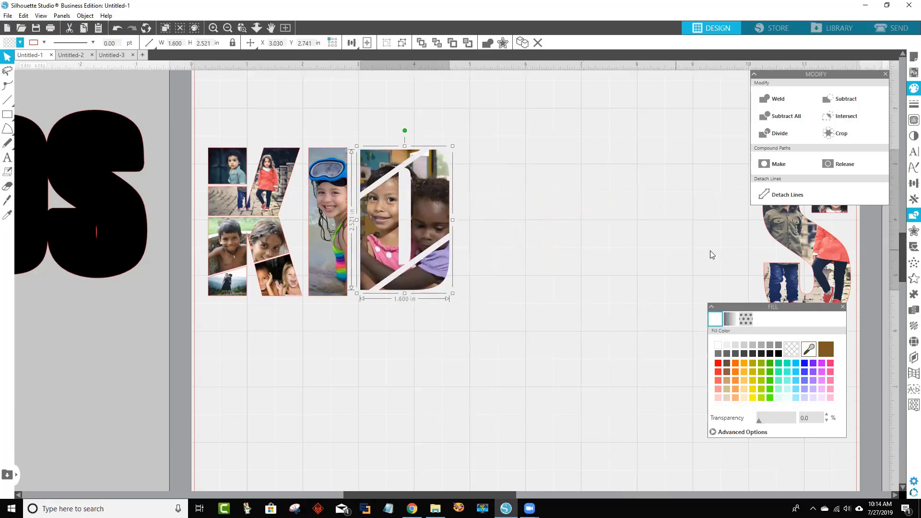
{"action": "left_click_drag", "start_coordinate": [787, 236], "coordinate": [479, 214]}
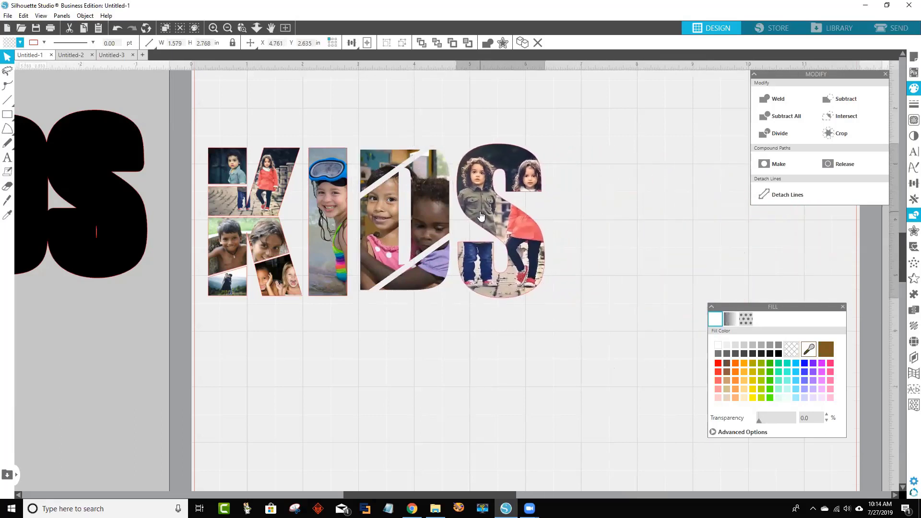
{"action": "left_click", "coordinate": [546, 278]}
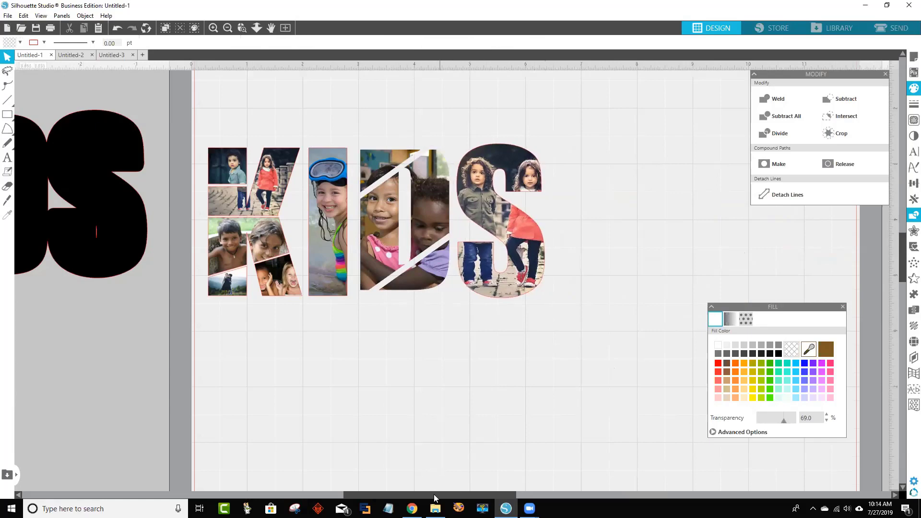
Step: Move the black offset KIDS outline behind the photo letters
{"action": "left_click_drag", "start_coordinate": [436, 499], "coordinate": [394, 499]}
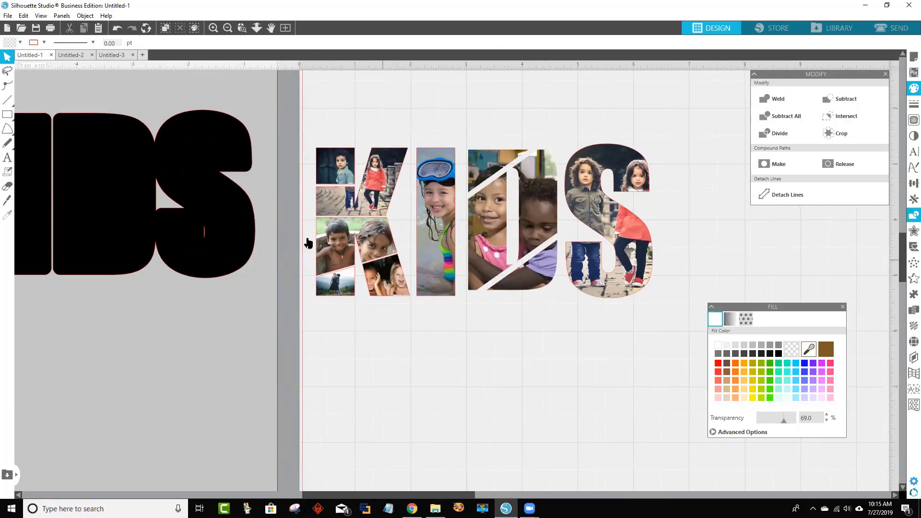
{"action": "left_click_drag", "start_coordinate": [216, 210], "coordinate": [629, 243]}
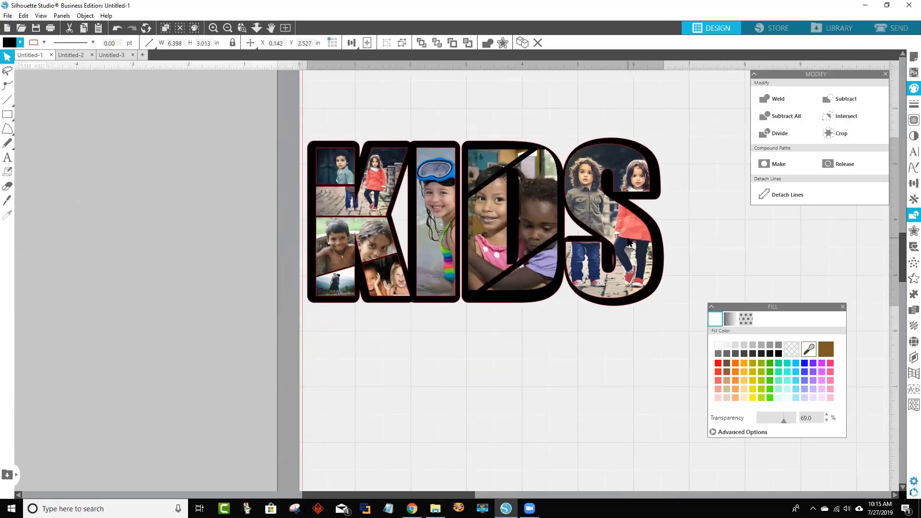
{"action": "left_click", "coordinate": [687, 259]}
Step: Try adjusting the black outline's width, and undo that change together with its move behind the letters
{"action": "left_click", "coordinate": [662, 263]}
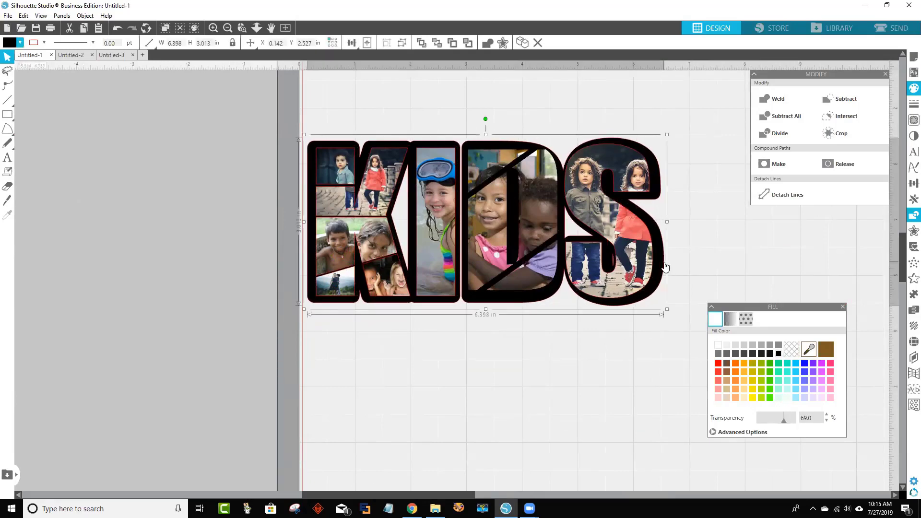
{"action": "left_click_drag", "start_coordinate": [667, 223], "coordinate": [666, 220]}
{"action": "key", "text": "i"}
{"action": "left_click", "coordinate": [667, 221]}
{"action": "left_click", "coordinate": [667, 221]}
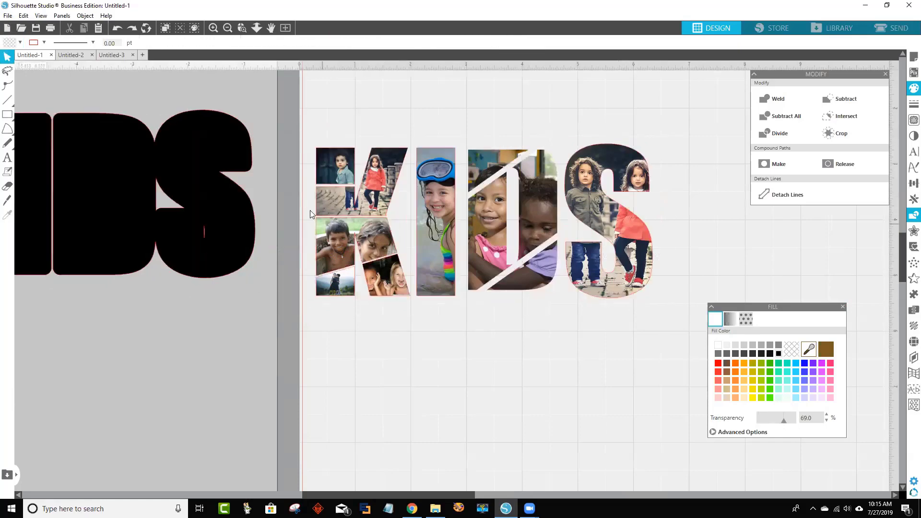
Step: Place the black offset outline behind the photo letters again and shift the photo S to sit centred within its outline
{"action": "left_click_drag", "start_coordinate": [223, 245], "coordinate": [635, 274]}
{"action": "left_click", "coordinate": [732, 260]}
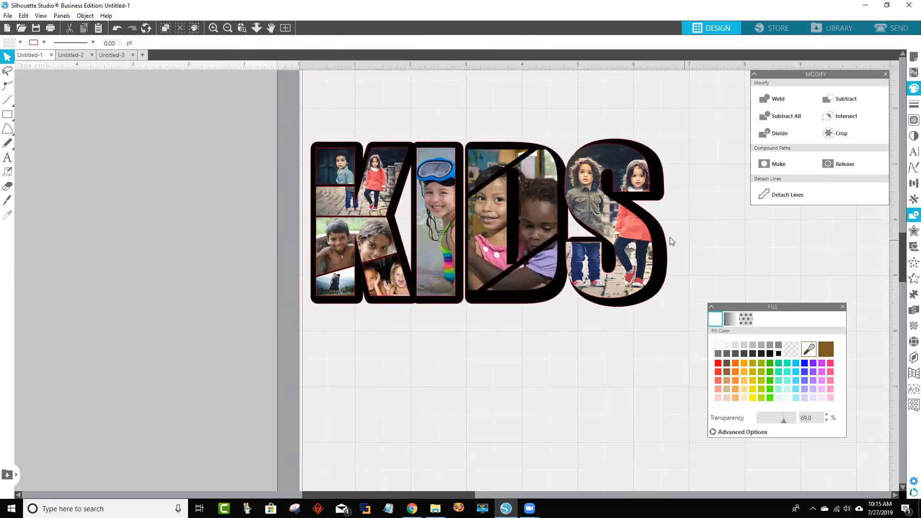
{"action": "left_click", "coordinate": [641, 233]}
{"action": "left_click_drag", "start_coordinate": [637, 231], "coordinate": [643, 234]}
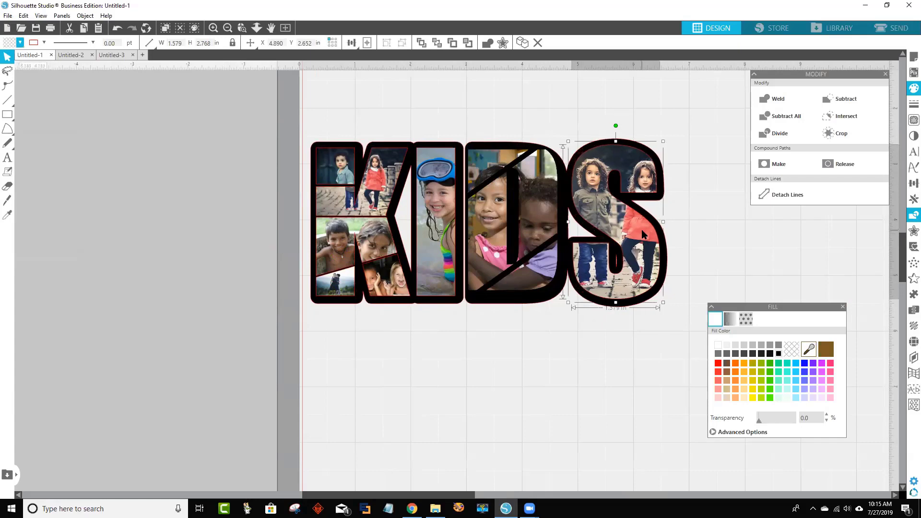
Step: Nudge the photo D slightly down and right within its black outline
{"action": "left_click", "coordinate": [542, 232]}
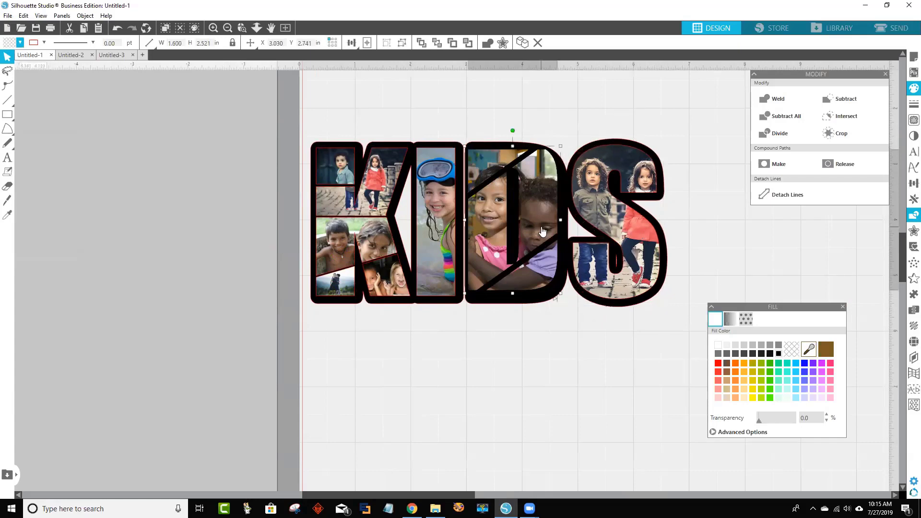
{"action": "left_click_drag", "start_coordinate": [541, 230], "coordinate": [544, 233]}
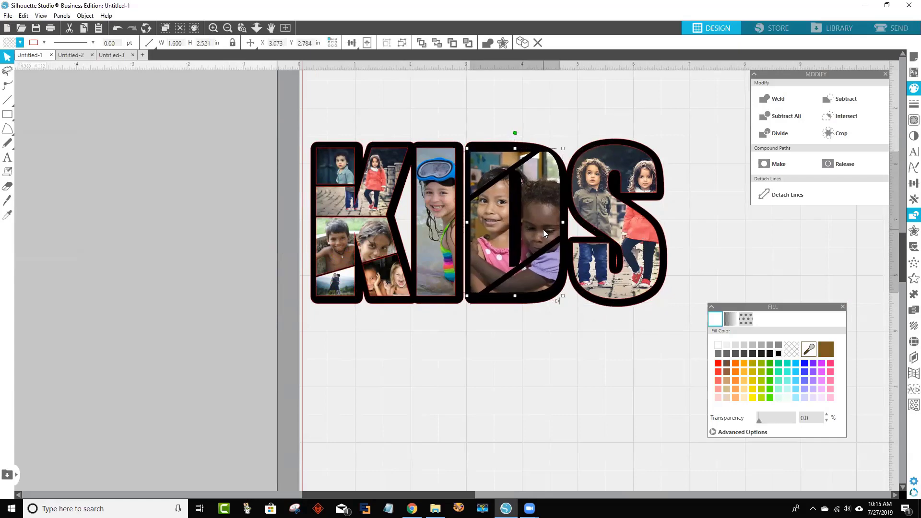
{"action": "left_click", "coordinate": [510, 321]}
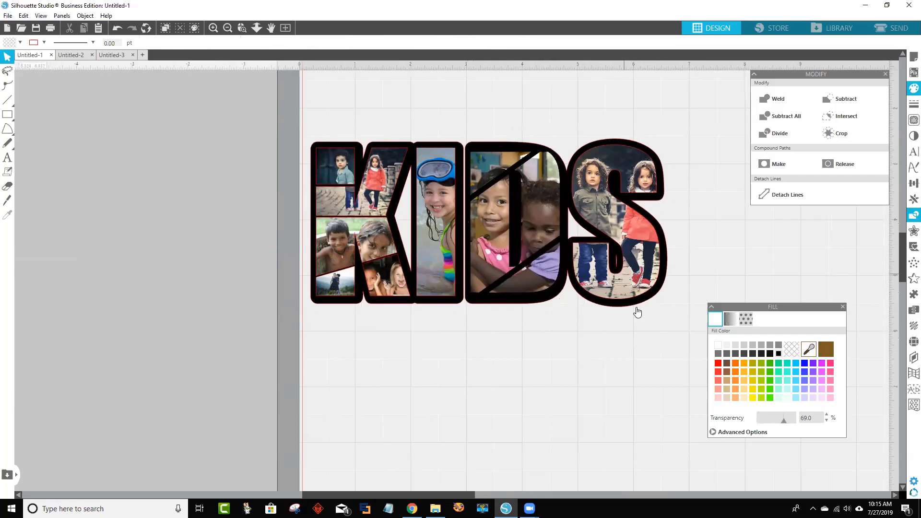
{"action": "key", "text": "ctrl+a"}
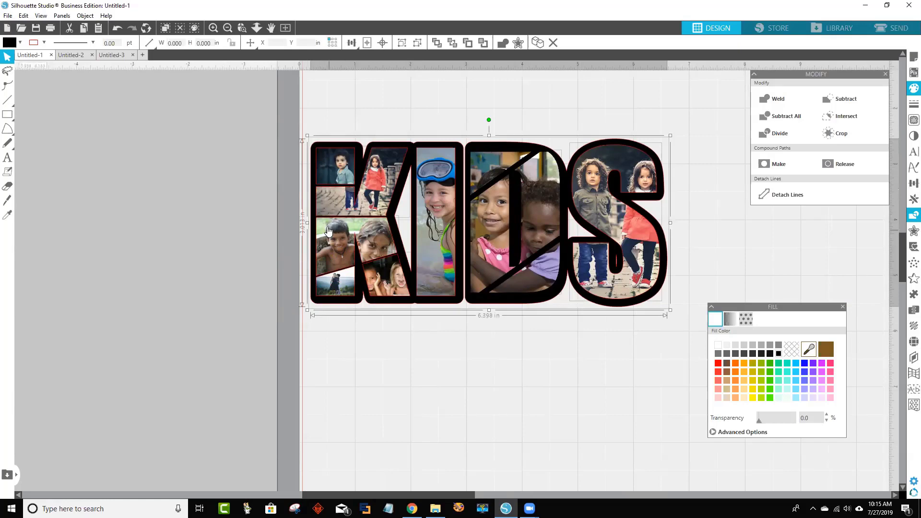
{"action": "left_click", "coordinate": [33, 44]}
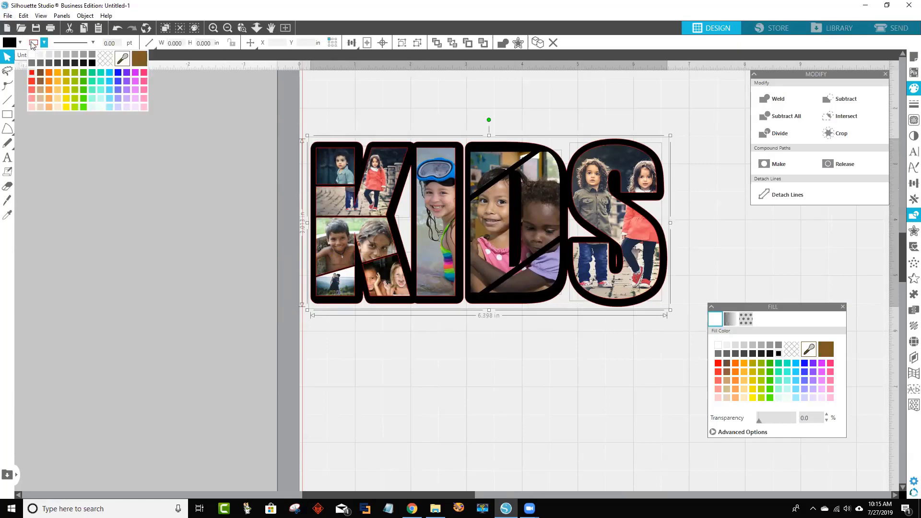
{"action": "left_click", "coordinate": [168, 106]}
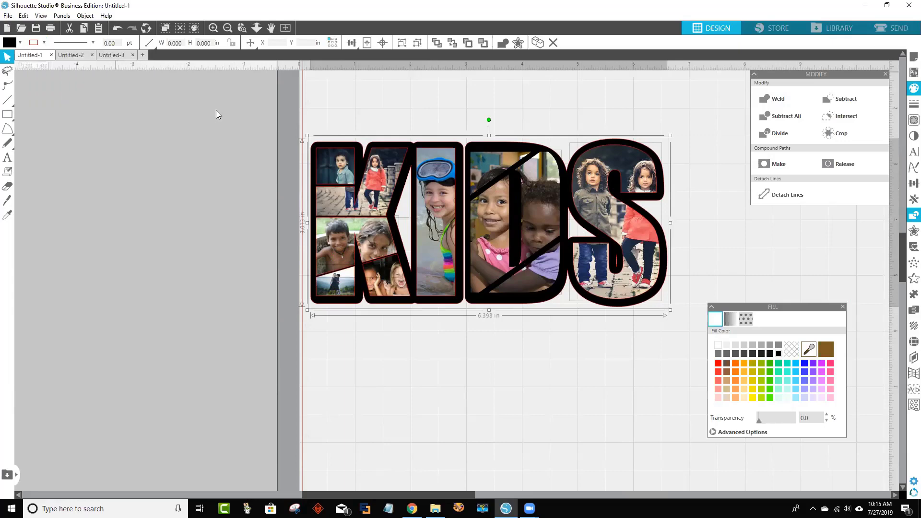
Step: Remove the red line color from all the photo pieces of the K
{"action": "left_click", "coordinate": [334, 154]}
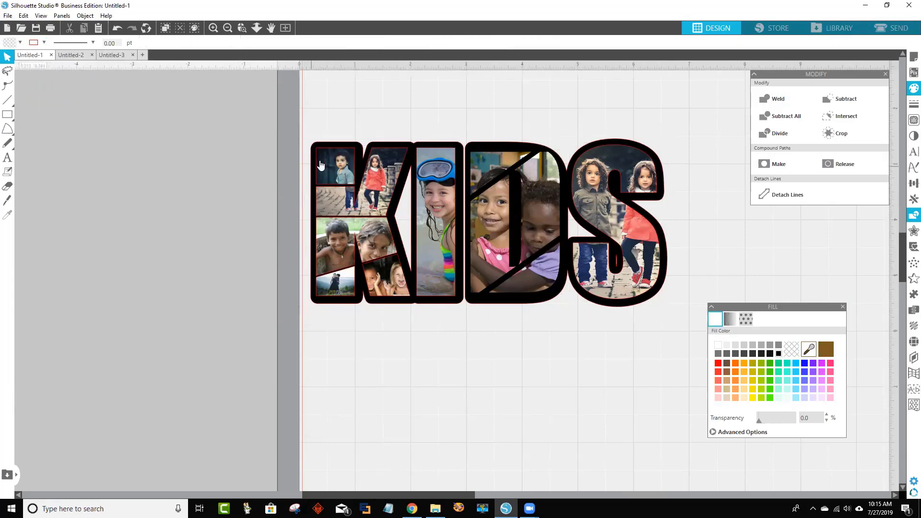
{"action": "left_click", "coordinate": [369, 190], "text": "shift"}
{"action": "left_click", "coordinate": [372, 249], "text": "shift"}
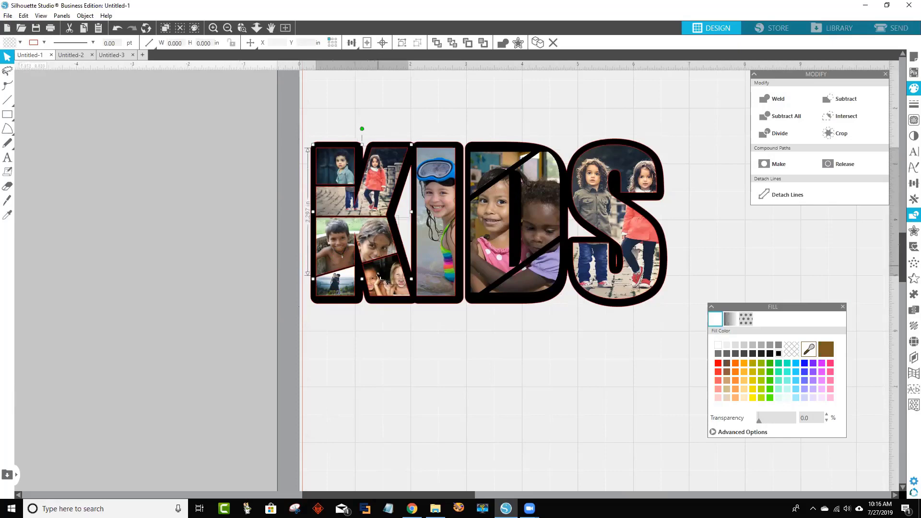
{"action": "left_click", "coordinate": [380, 277], "text": "shift"}
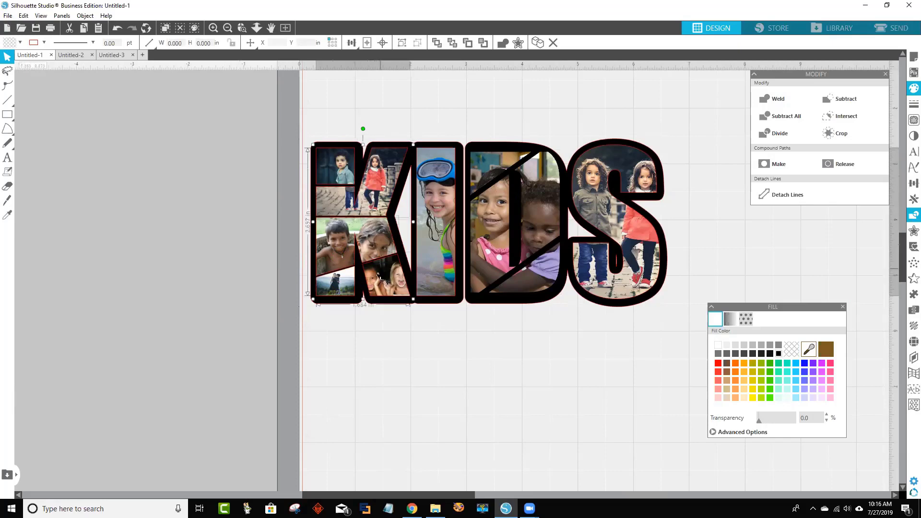
{"action": "left_click", "coordinate": [44, 42]}
{"action": "left_click", "coordinate": [105, 62]}
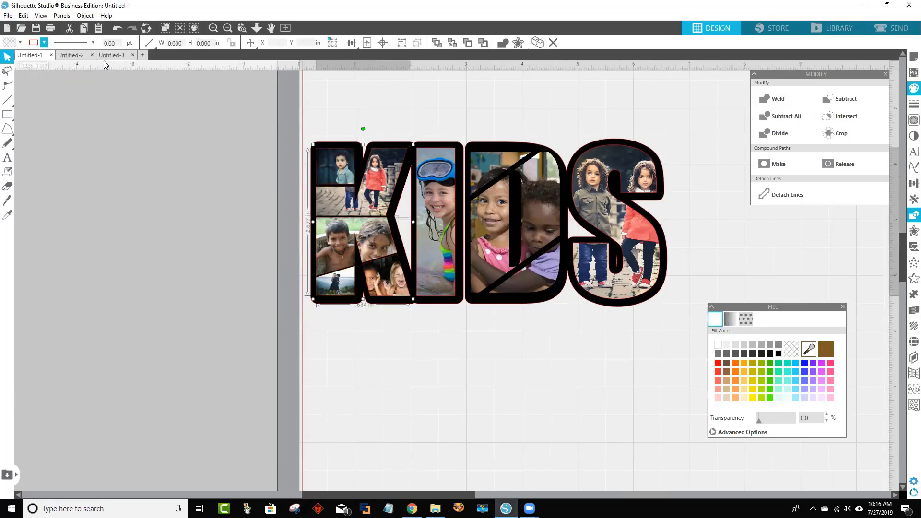
{"action": "left_click", "coordinate": [454, 367]}
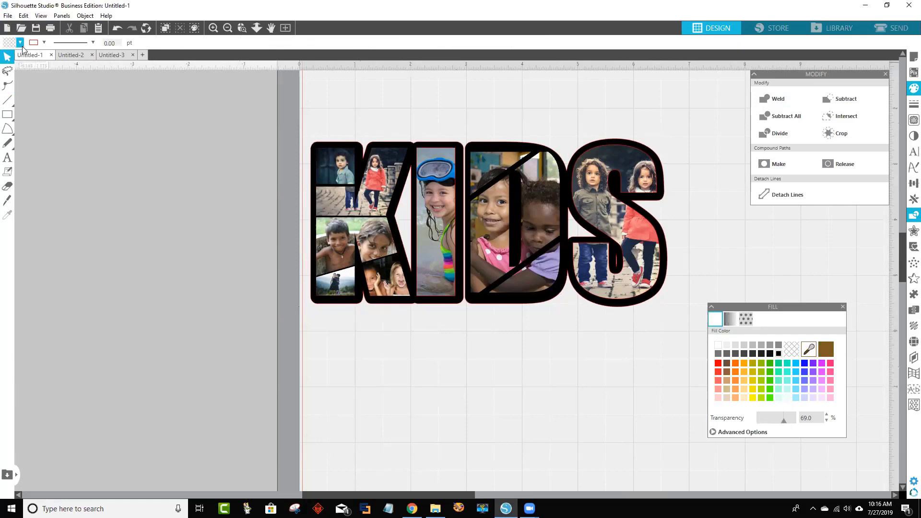
Step: Nudge the K's two bottom photo pieces slightly down to even out the black border around them
{"action": "left_click", "coordinate": [242, 28]}
{"action": "left_click_drag", "start_coordinate": [282, 143], "coordinate": [454, 348]}
{"action": "scroll", "coordinate": [489, 303], "scroll_direction": "up", "scroll_amount": 3}
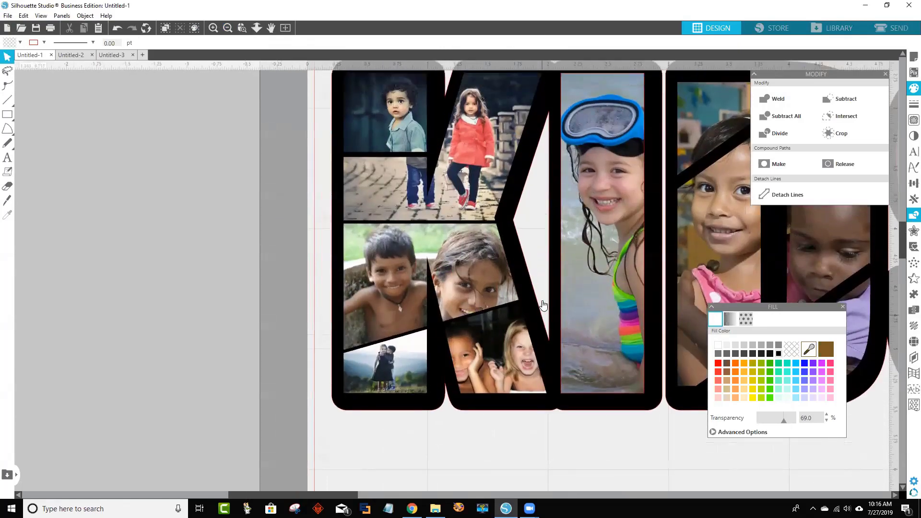
{"action": "mouse_move", "coordinate": [419, 279]}
{"action": "left_mouse_down"}
{"action": "mouse_move", "coordinate": [445, 278]}
{"action": "mouse_move", "coordinate": [421, 278]}
{"action": "left_mouse_up"}
{"action": "key", "text": "Escape"}
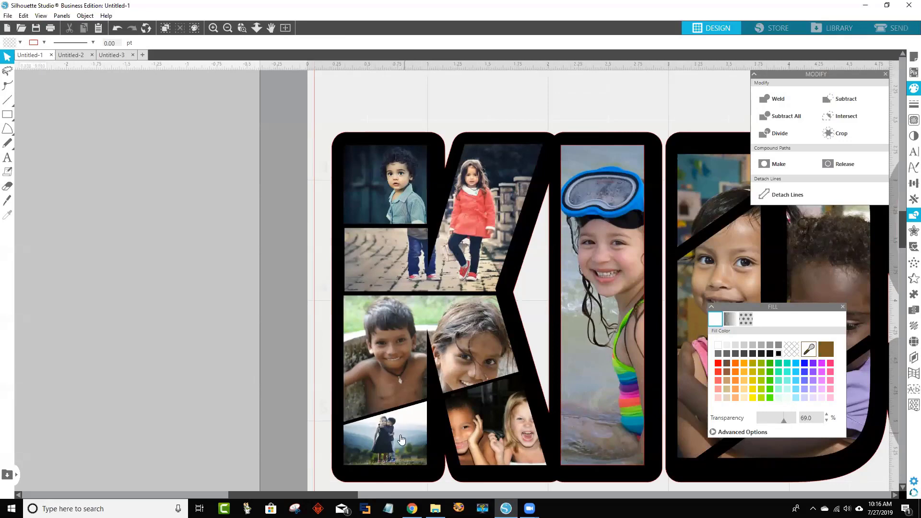
{"action": "left_click_drag", "start_coordinate": [399, 436], "coordinate": [399, 440]}
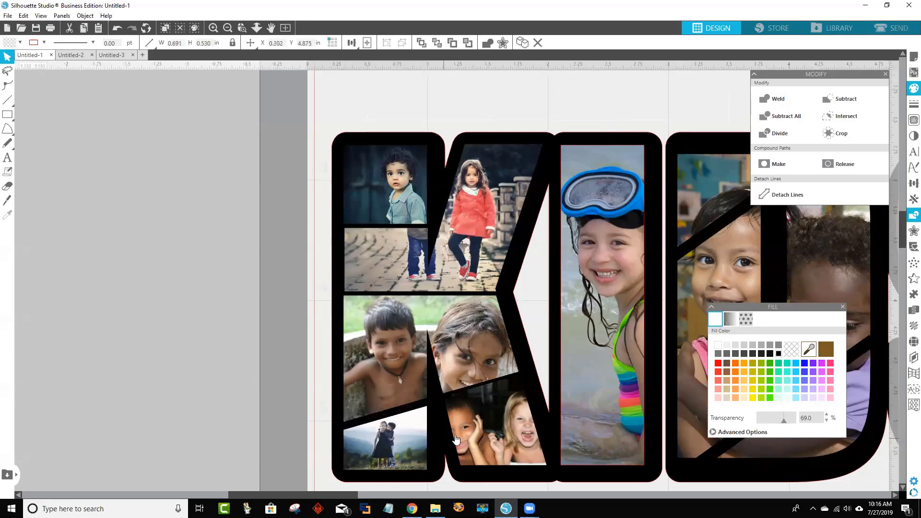
{"action": "left_click_drag", "start_coordinate": [462, 431], "coordinate": [462, 433]}
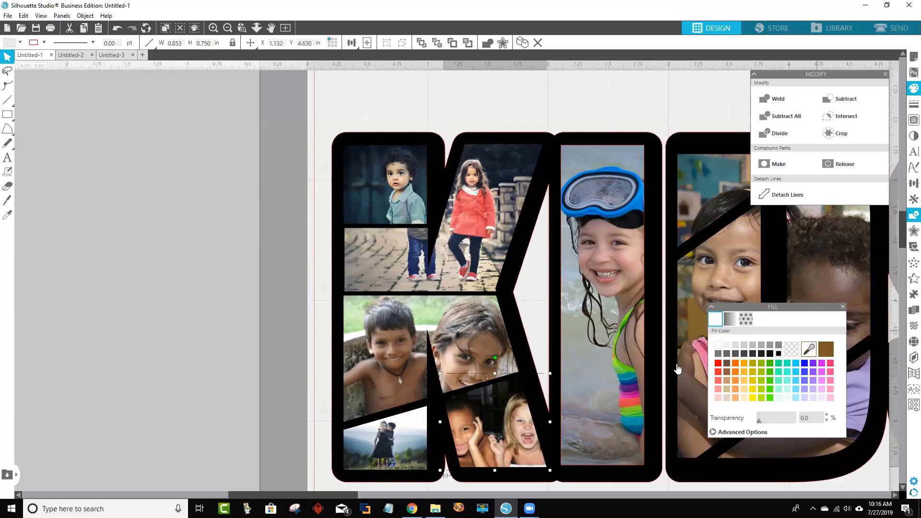
Step: Nudge the photo D slightly up within its outline and shift the K's top-right photo piece to the left
{"action": "left_click_drag", "start_coordinate": [282, 496], "coordinate": [334, 495]}
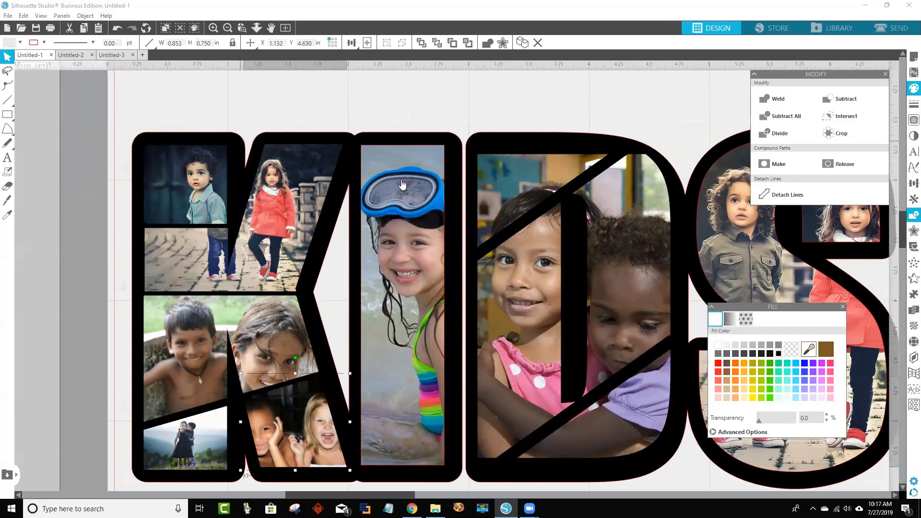
{"action": "mouse_move", "coordinate": [500, 171]}
{"action": "left_mouse_down"}
{"action": "mouse_move", "coordinate": [501, 180]}
{"action": "mouse_move", "coordinate": [500, 170]}
{"action": "left_mouse_up"}
{"action": "key", "text": "Escape"}
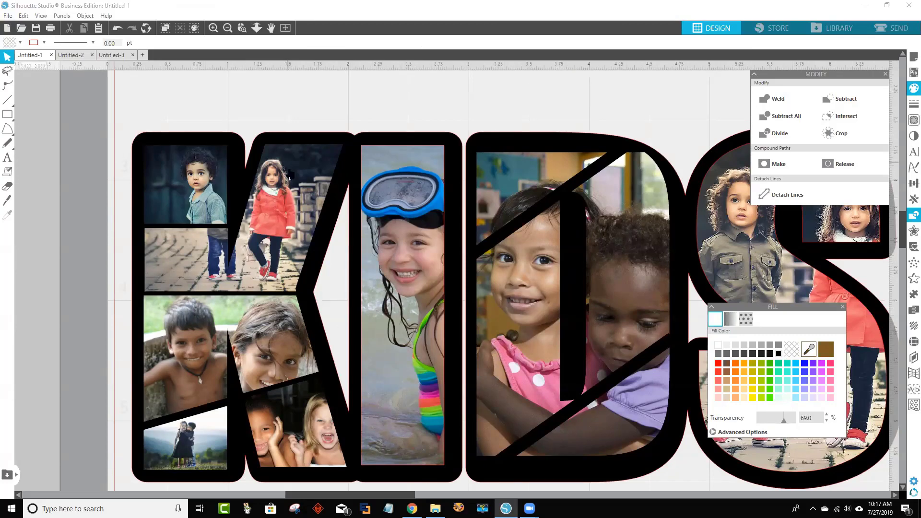
{"action": "mouse_move", "coordinate": [290, 173]}
{"action": "left_mouse_down"}
{"action": "mouse_move", "coordinate": [342, 167]}
{"action": "mouse_move", "coordinate": [235, 158]}
{"action": "left_mouse_up"}
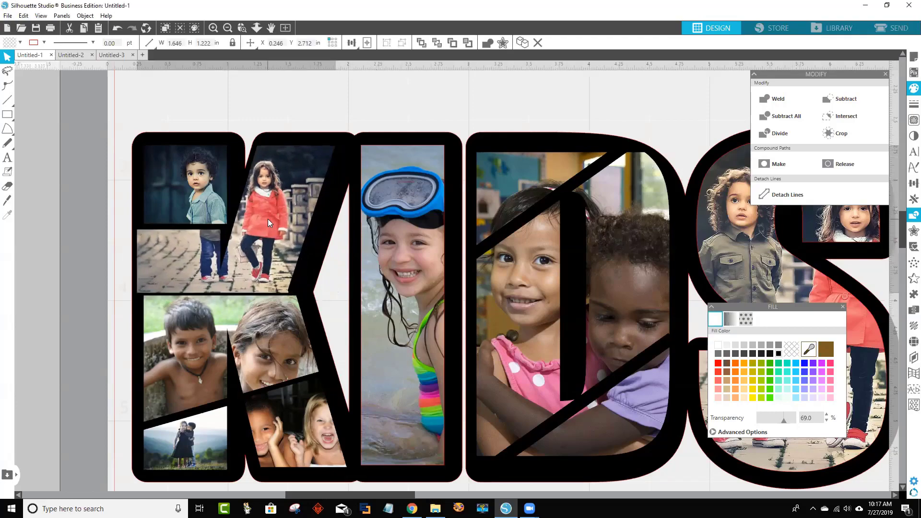
Step: Nudge the photo D further up and left, and shift the K's top-right photo piece back to the right
{"action": "left_click_drag", "start_coordinate": [378, 496], "coordinate": [477, 496]}
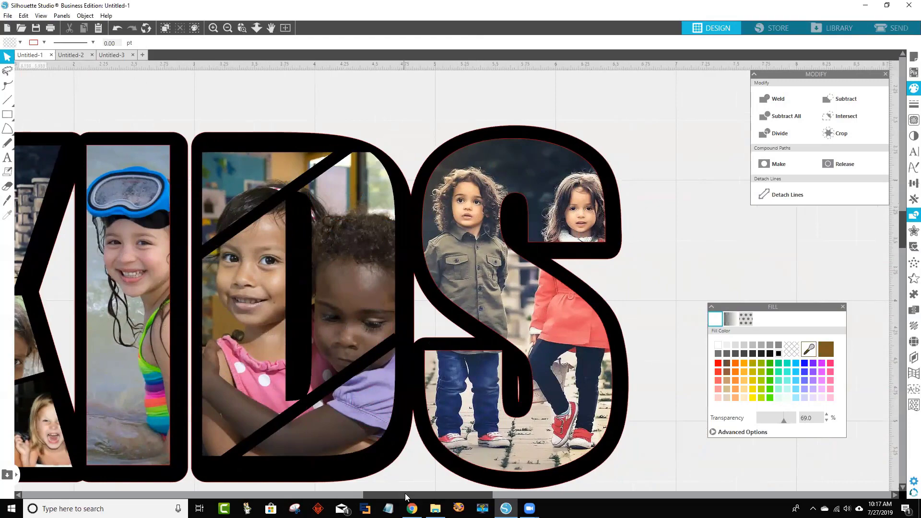
{"action": "left_click_drag", "start_coordinate": [405, 493], "coordinate": [300, 501]}
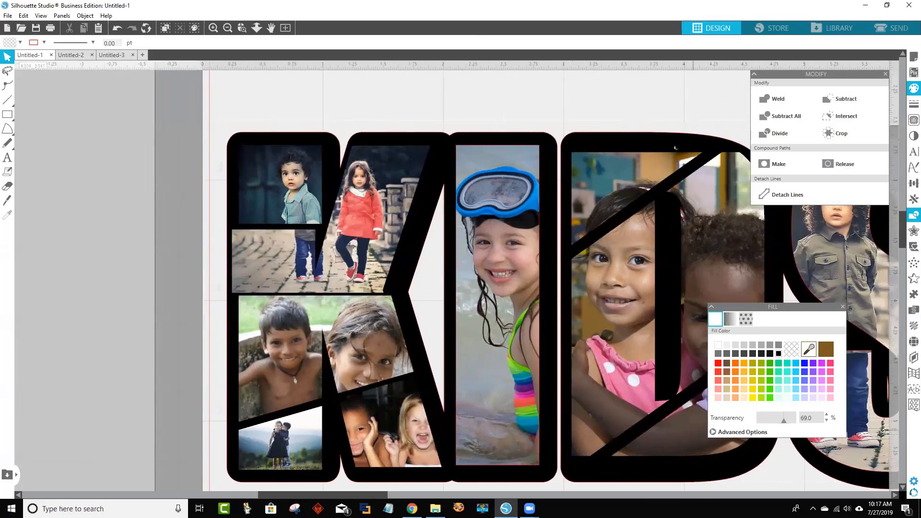
{"action": "left_click_drag", "start_coordinate": [612, 184], "coordinate": [608, 181]}
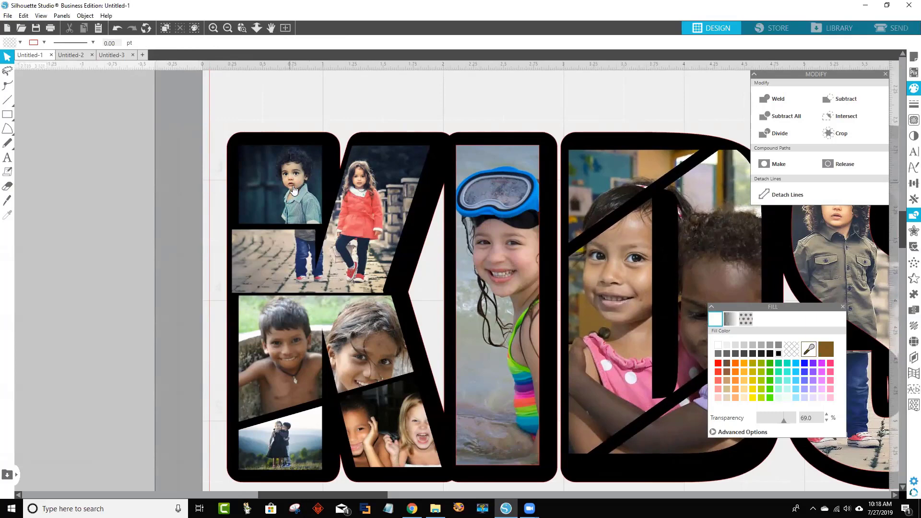
{"action": "mouse_move", "coordinate": [310, 249]}
{"action": "left_mouse_down"}
{"action": "mouse_move", "coordinate": [243, 257]}
{"action": "mouse_move", "coordinate": [294, 251]}
{"action": "left_mouse_up"}
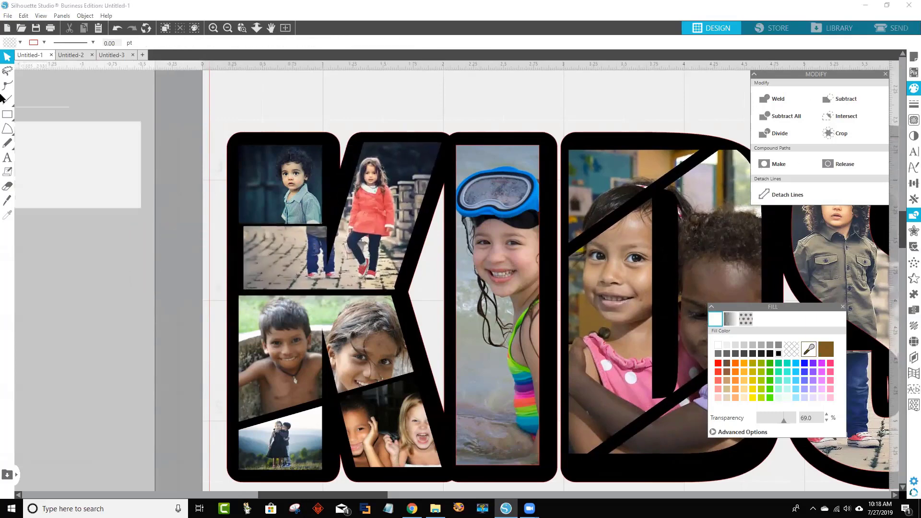
Step: Merge the photo siblings-817369_1280 from the class folder on the Desktop into the design
{"action": "left_click", "coordinate": [8, 15]}
{"action": "left_click", "coordinate": [39, 72]}
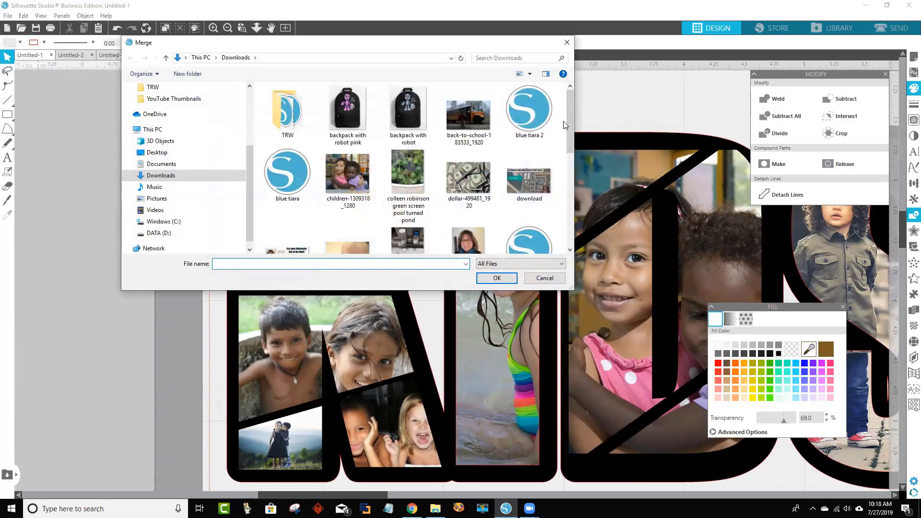
{"action": "mouse_move", "coordinate": [568, 117]}
{"action": "left_mouse_down"}
{"action": "mouse_move", "coordinate": [552, 194]}
{"action": "mouse_move", "coordinate": [557, 123]}
{"action": "left_mouse_up"}
{"action": "left_click", "coordinate": [156, 153]}
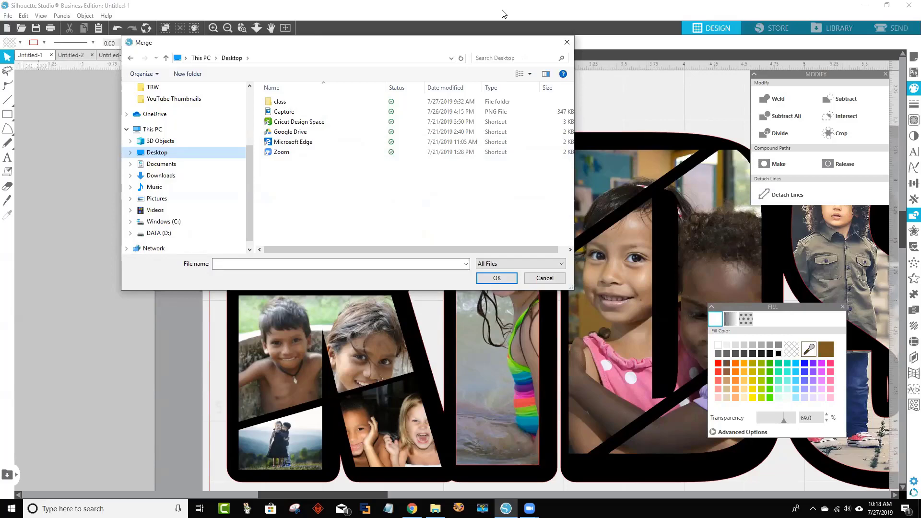
{"action": "double_click", "coordinate": [280, 102]}
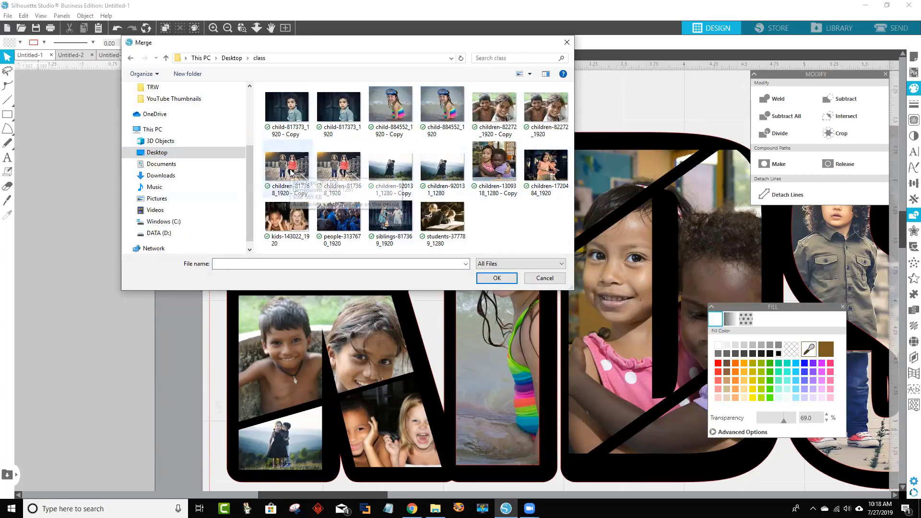
{"action": "double_click", "coordinate": [396, 227]}
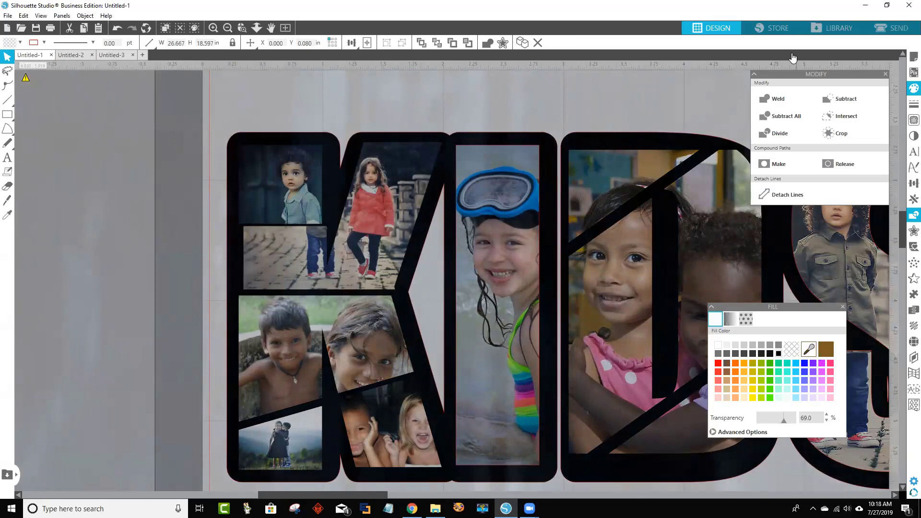
Step: Set the merged siblings photo's fill transparency to 0%
{"action": "left_click", "coordinate": [911, 88]}
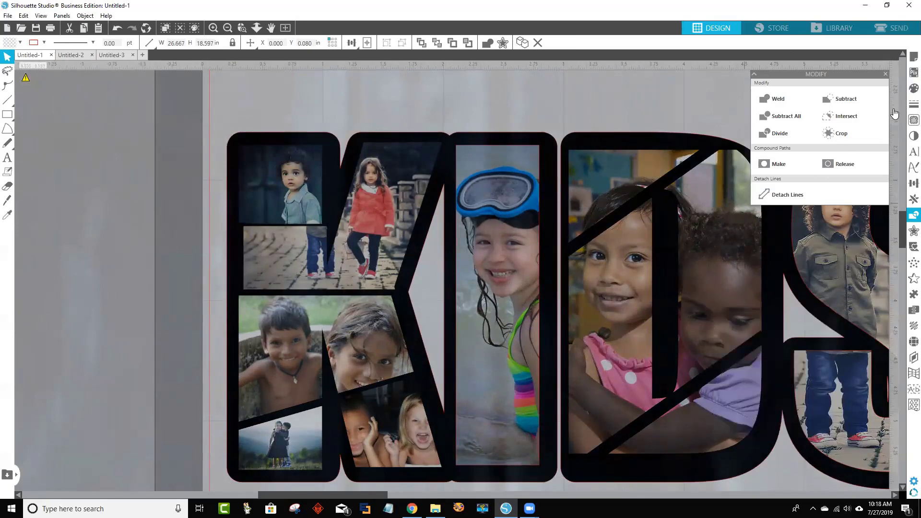
{"action": "left_click", "coordinate": [913, 88]}
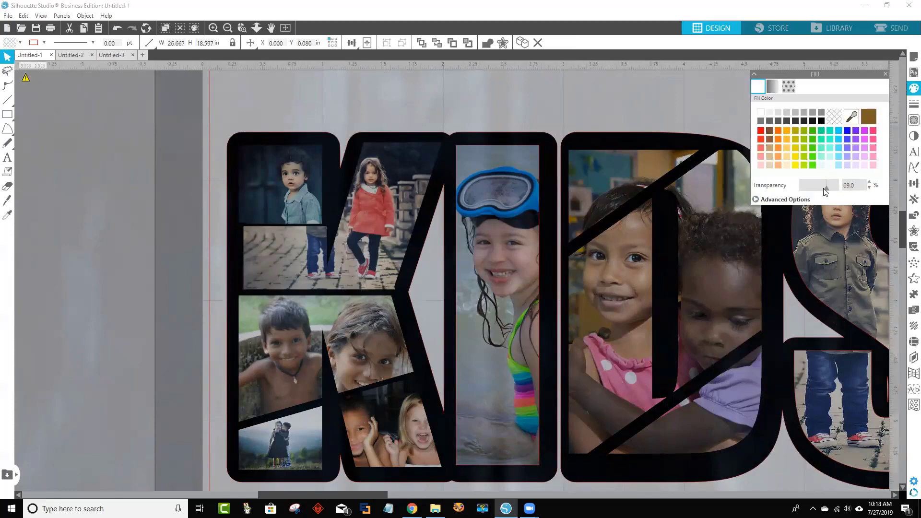
{"action": "left_click_drag", "start_coordinate": [826, 188], "coordinate": [796, 197]}
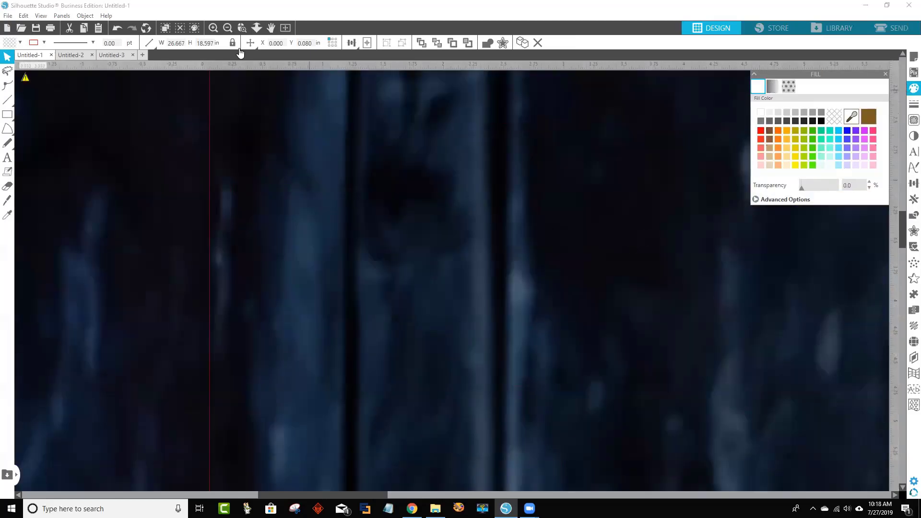
Step: Resize the merged siblings photo to 5 in wide with its proportions locked
{"action": "left_click", "coordinate": [176, 43]}
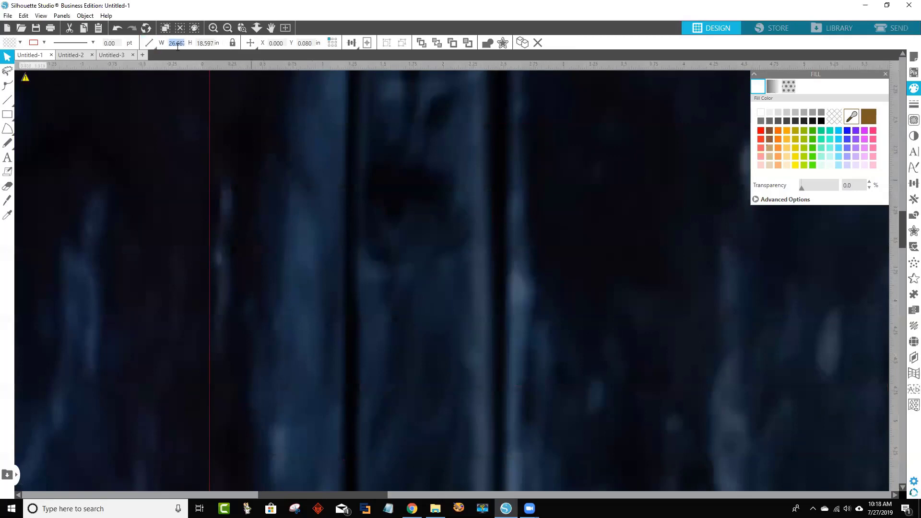
{"action": "type", "text": "5"}
{"action": "key", "text": "Return"}
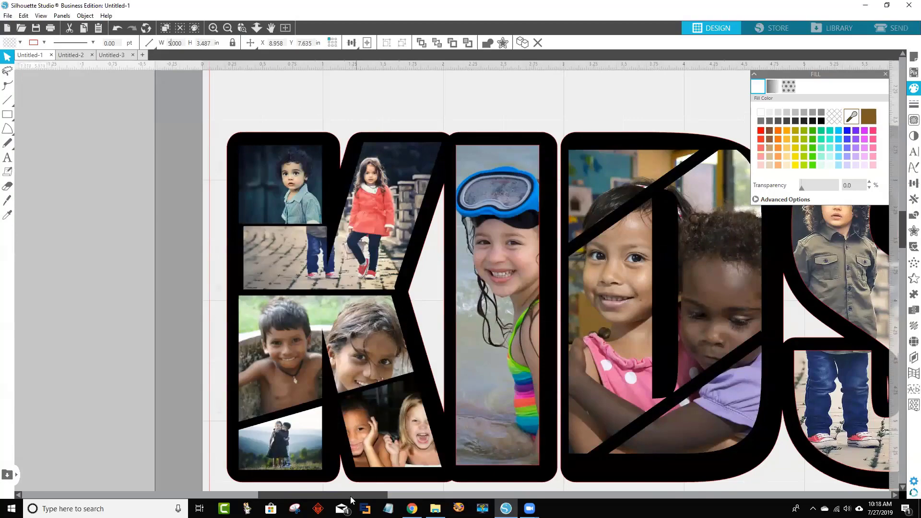
Step: Move the siblings photo onto the empty gray area to the left of the cutting mat
{"action": "left_click_drag", "start_coordinate": [350, 496], "coordinate": [431, 481]}
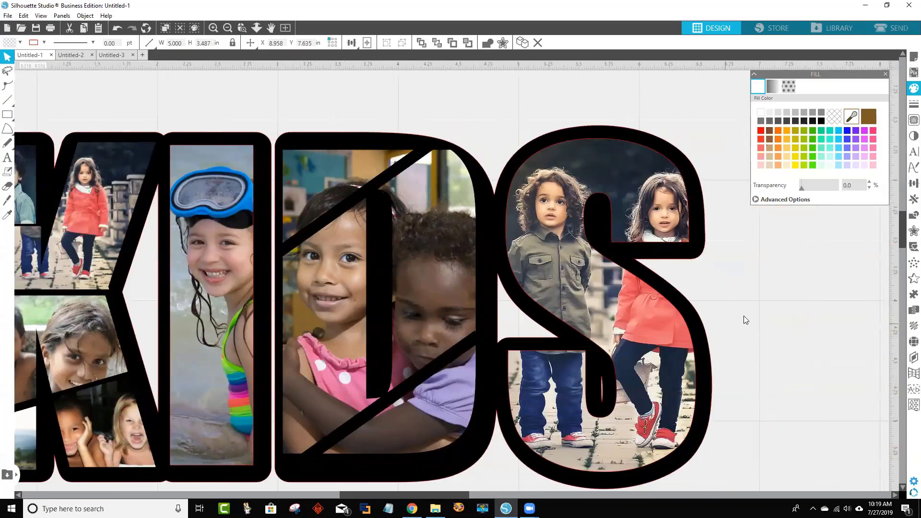
{"action": "scroll", "coordinate": [312, 189], "scroll_direction": "up", "scroll_amount": 2}
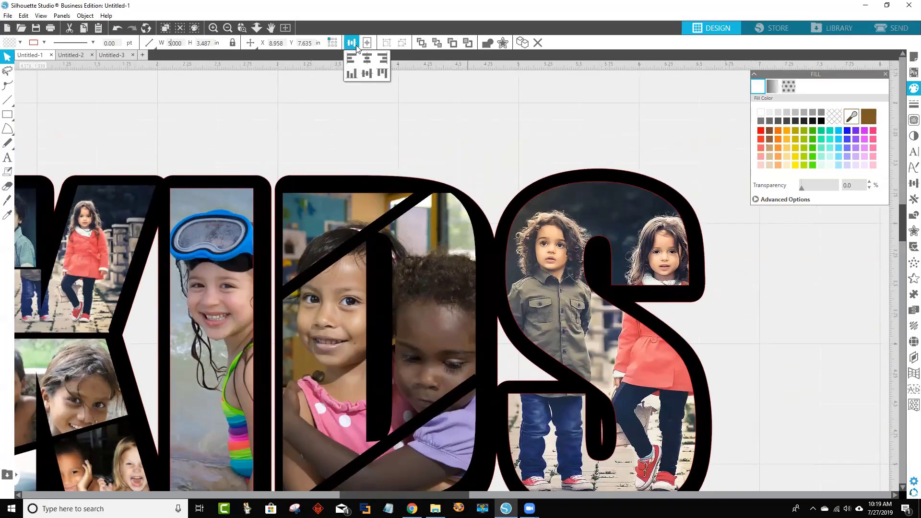
{"action": "left_click", "coordinate": [286, 28]}
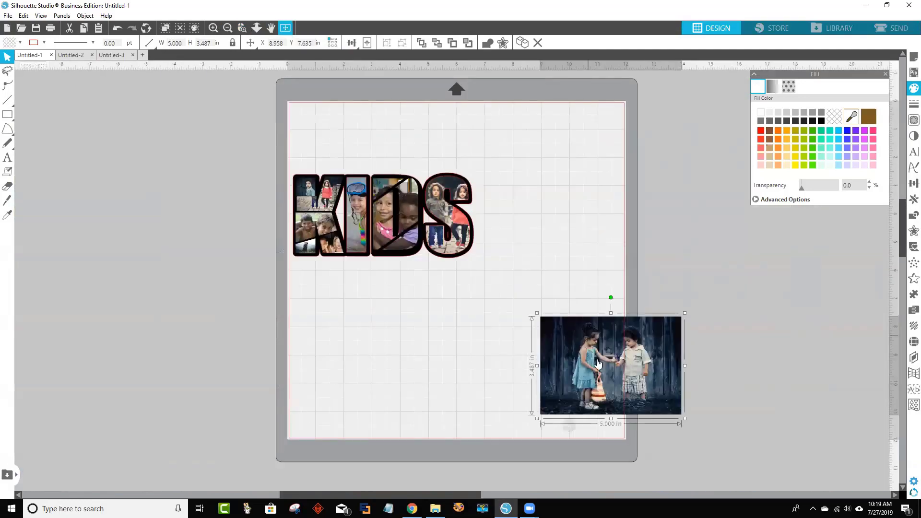
{"action": "left_click_drag", "start_coordinate": [548, 369], "coordinate": [138, 176]}
{"action": "left_click", "coordinate": [238, 257]}
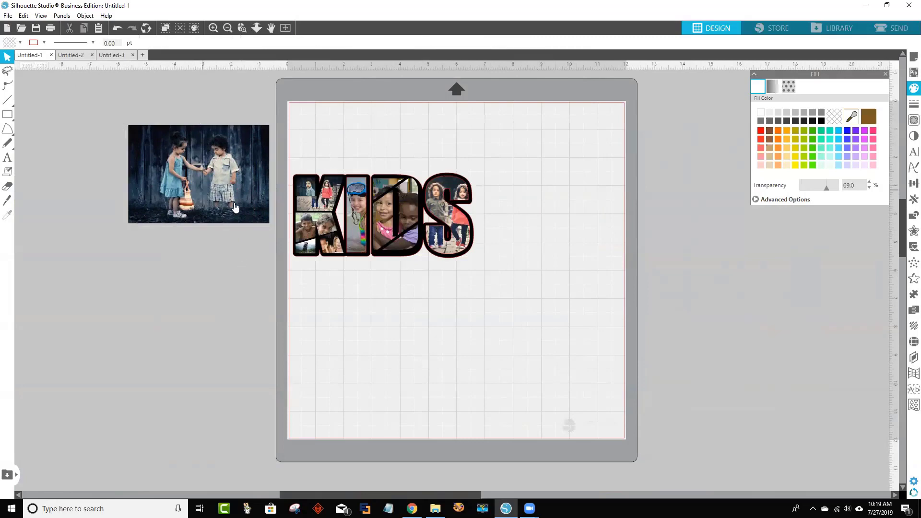
Step: Nudge the two left-side pieces of the photo in the K's upper half slightly apart to adjust their black gap
{"action": "left_click", "coordinate": [241, 28]}
{"action": "left_click", "coordinate": [307, 255]}
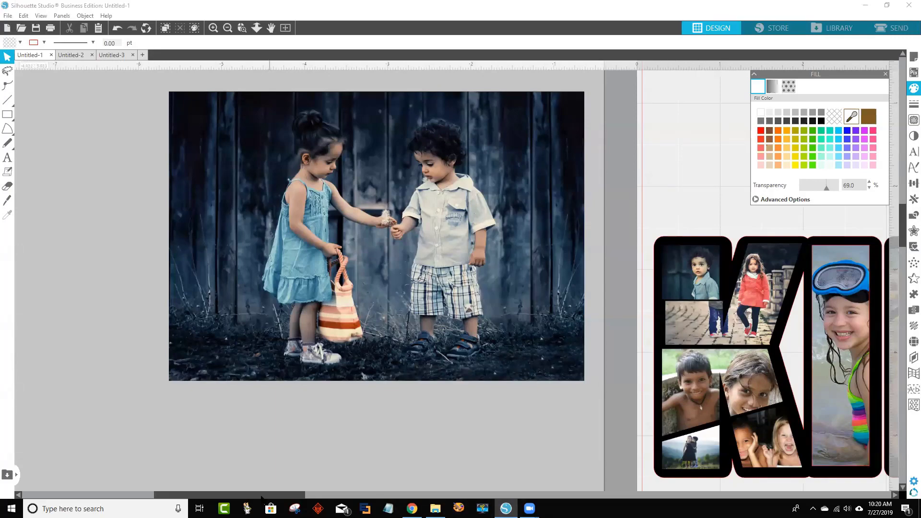
{"action": "left_click_drag", "start_coordinate": [269, 495], "coordinate": [404, 494]}
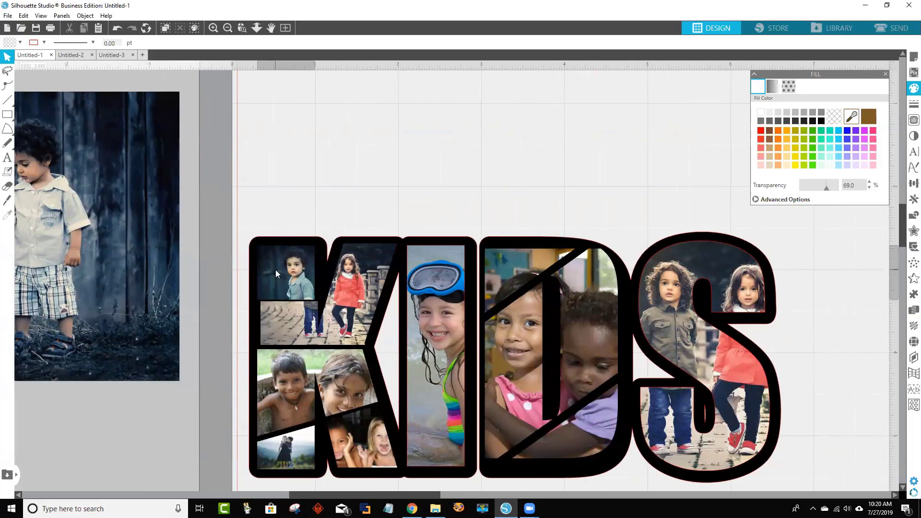
{"action": "left_click_drag", "start_coordinate": [275, 270], "coordinate": [275, 267]}
{"action": "left_click", "coordinate": [274, 315]}
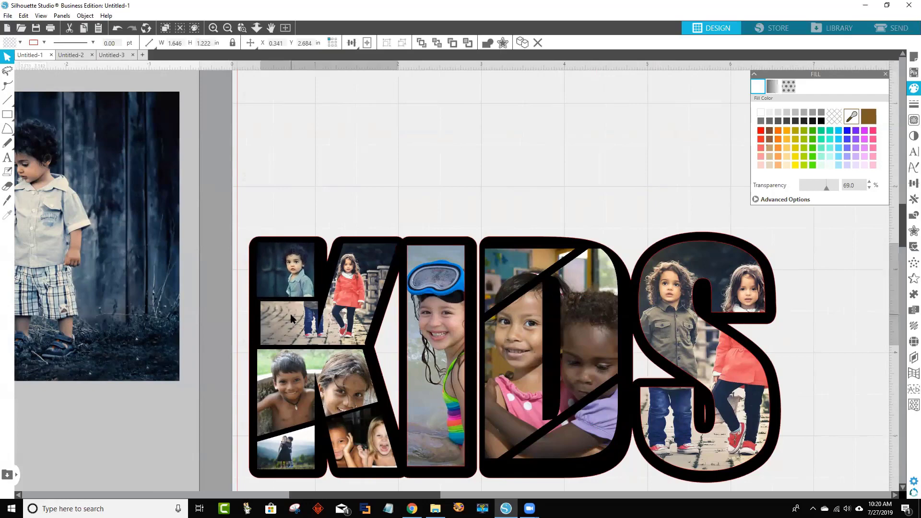
{"action": "left_click_drag", "start_coordinate": [274, 315], "coordinate": [272, 313]}
{"action": "left_click", "coordinate": [289, 319]}
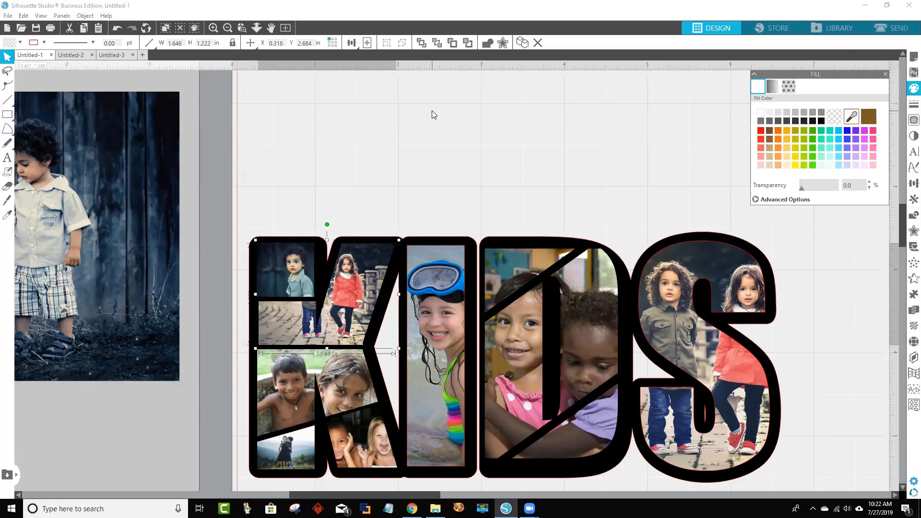
Step: Move the KIDS design up the mat and place the two left-behind photos back into the K's lower panels
{"action": "mouse_move", "coordinate": [249, 221]}
{"action": "left_mouse_down"}
{"action": "mouse_move", "coordinate": [706, 335]}
{"action": "mouse_move", "coordinate": [801, 383]}
{"action": "left_mouse_up"}
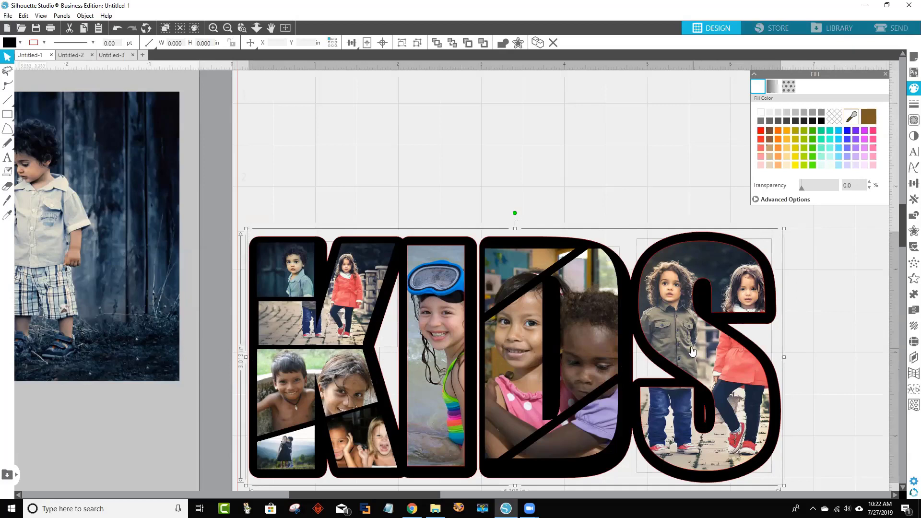
{"action": "left_click_drag", "start_coordinate": [692, 351], "coordinate": [678, 250]}
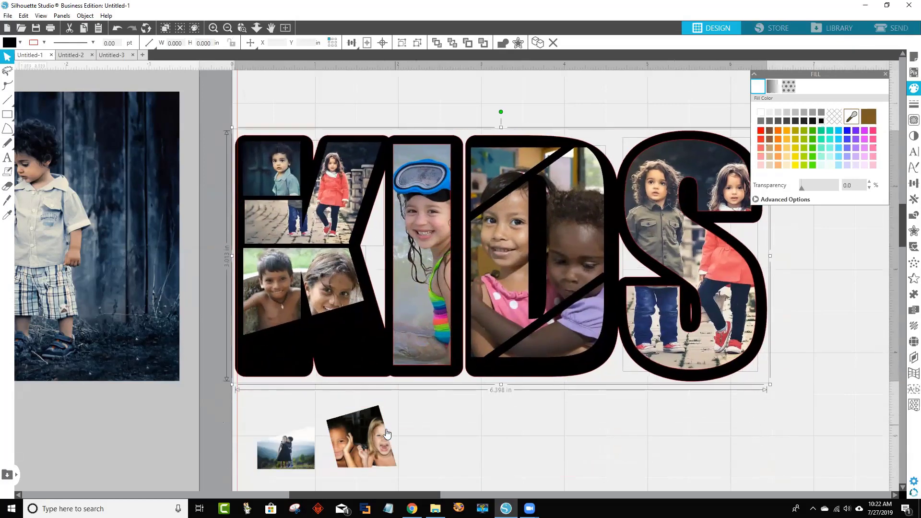
{"action": "left_click_drag", "start_coordinate": [387, 433], "coordinate": [359, 344]}
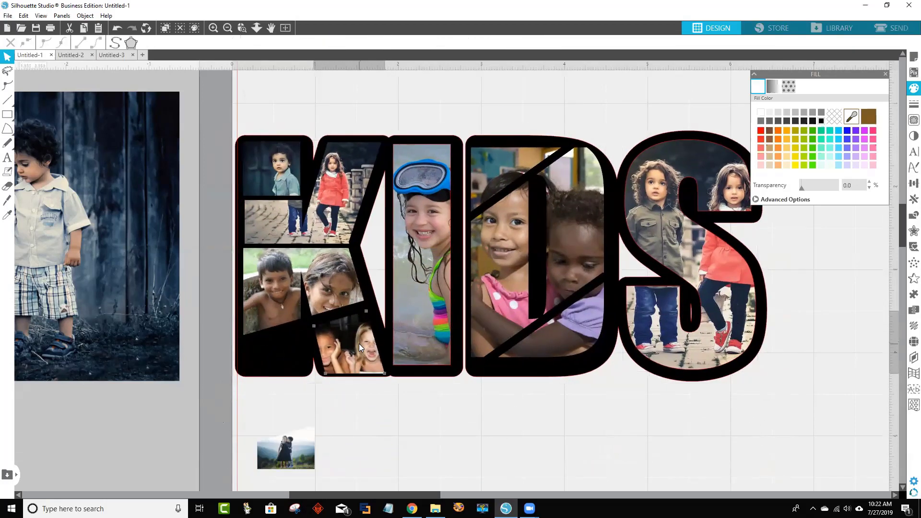
{"action": "left_click_drag", "start_coordinate": [304, 443], "coordinate": [275, 356]}
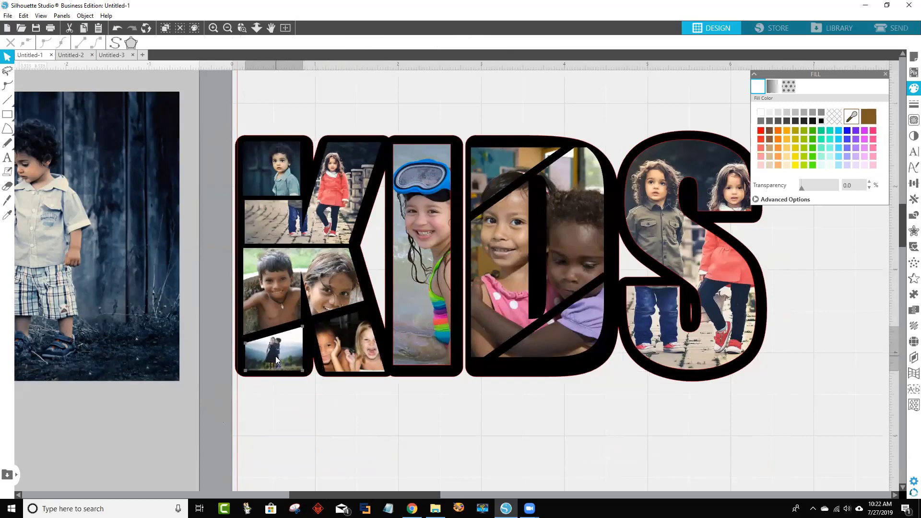
{"action": "left_click", "coordinate": [327, 403]}
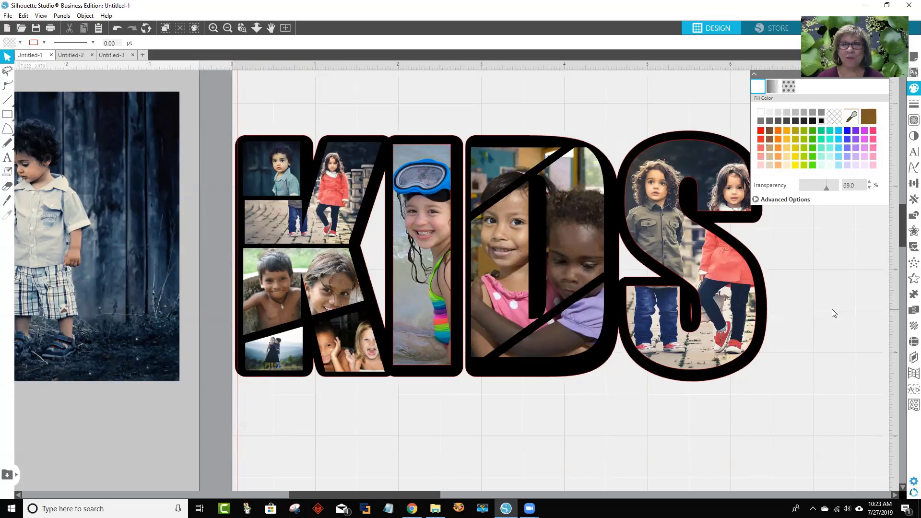
Step: Nudge the photo piece showing the boy in the K's upper-left panel slightly upward
{"action": "left_click", "coordinate": [284, 175]}
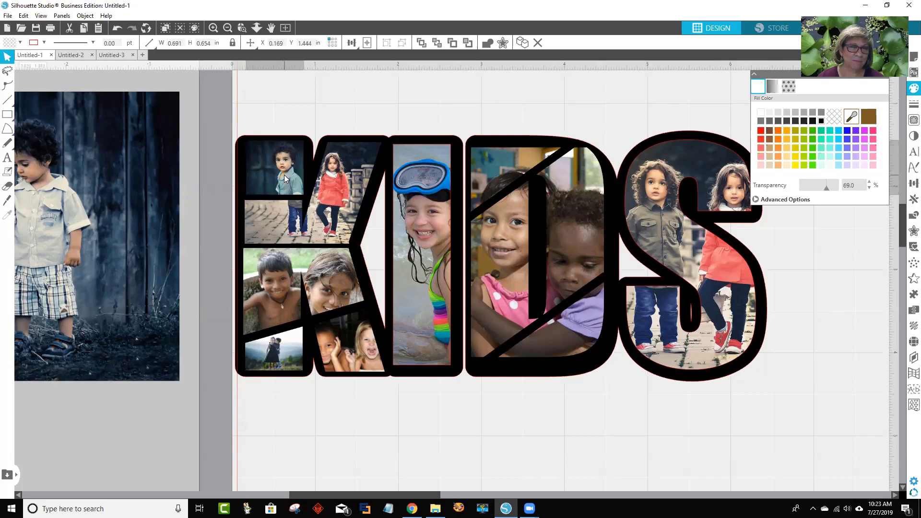
{"action": "left_click", "coordinate": [284, 176]}
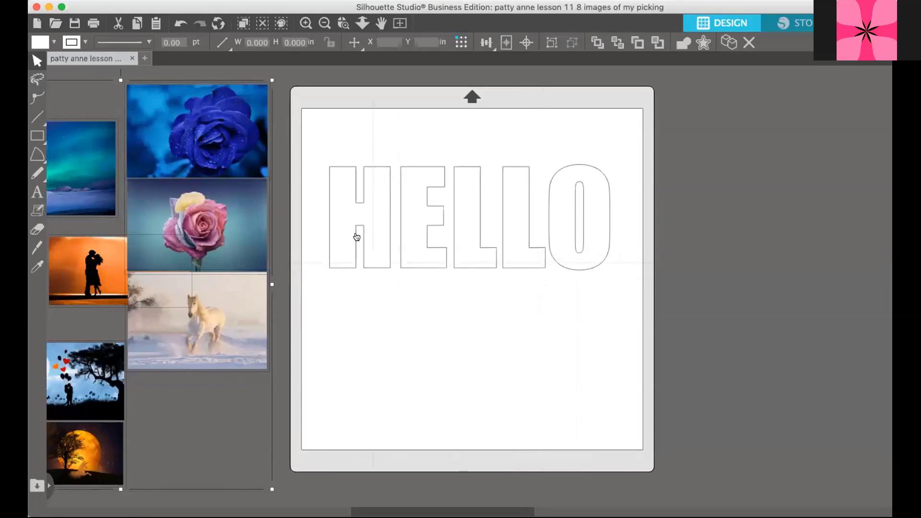
Step: Draw a thin horizontal rectangle about 0.92 × 0.13 in across the upper left stem of the H in HELLO
{"action": "scroll", "coordinate": [349, 238], "scroll_direction": "right", "scroll_amount": 2}
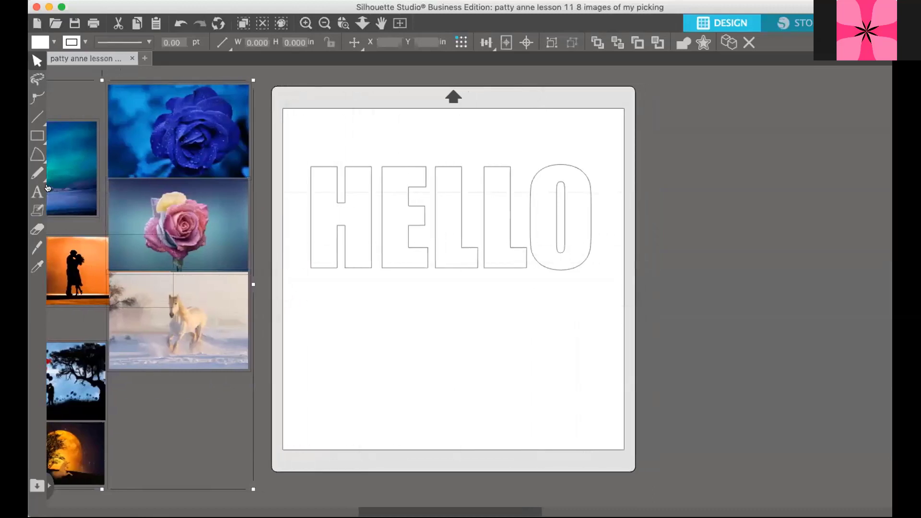
{"action": "left_click", "coordinate": [37, 136]}
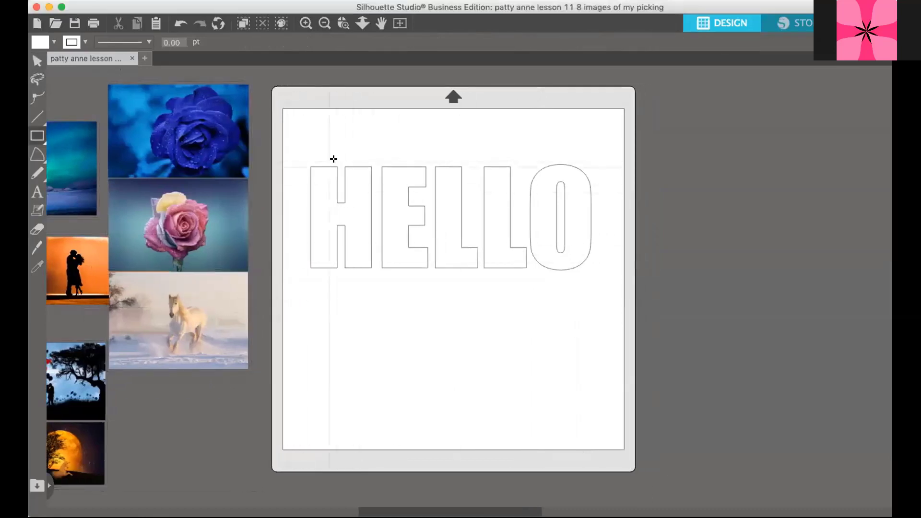
{"action": "left_click_drag", "start_coordinate": [310, 187], "coordinate": [334, 189]}
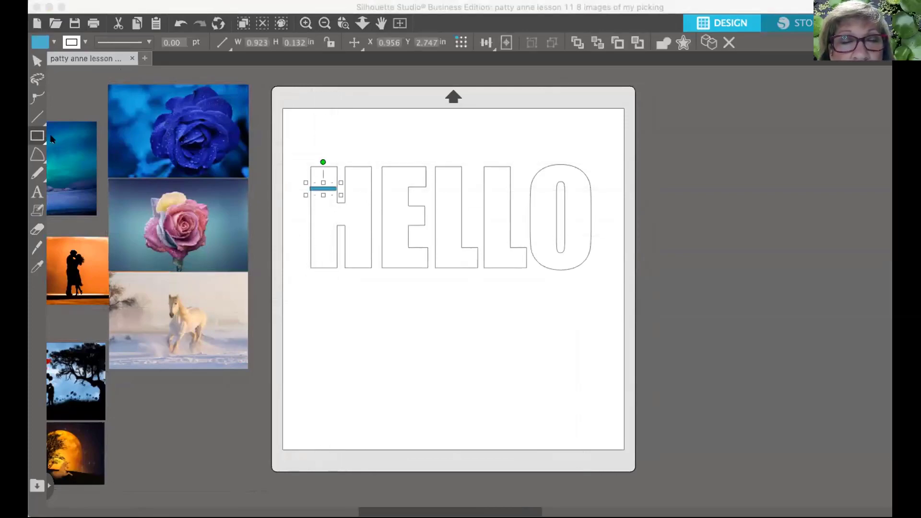
{"action": "left_click", "coordinate": [344, 194]}
{"action": "left_click", "coordinate": [344, 194]}
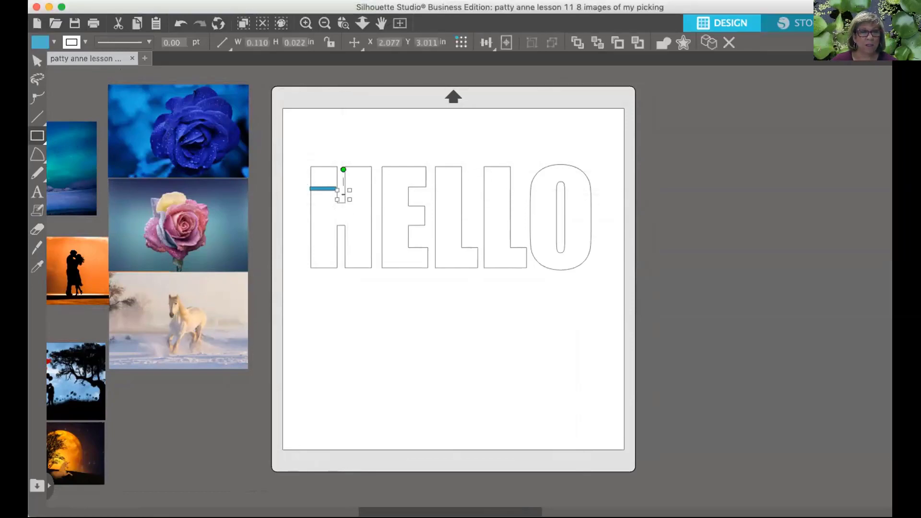
Step: Enlarge the thin blue bar to about 1.12 × 0.16 in so it overlaps both edges of the H's left stem
{"action": "key", "text": "v"}
{"action": "left_click", "coordinate": [338, 191]}
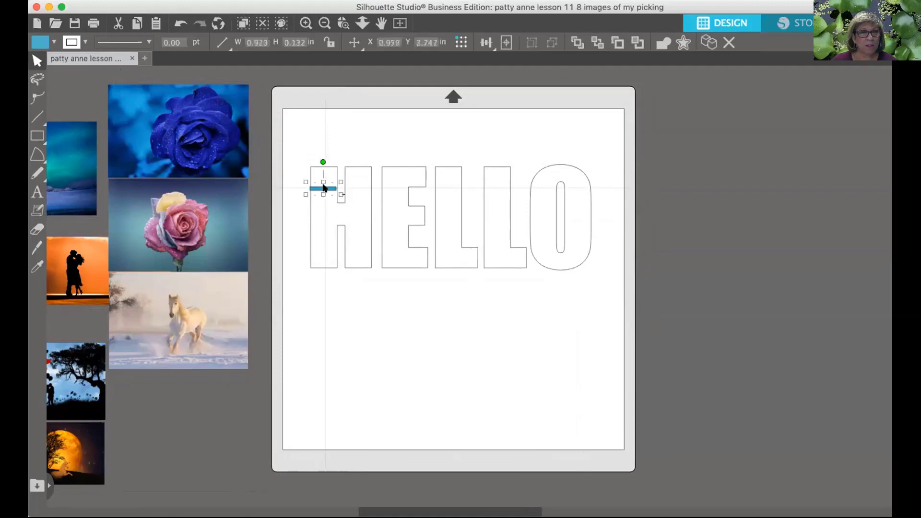
{"action": "left_click_drag", "start_coordinate": [341, 195], "coordinate": [325, 190]}
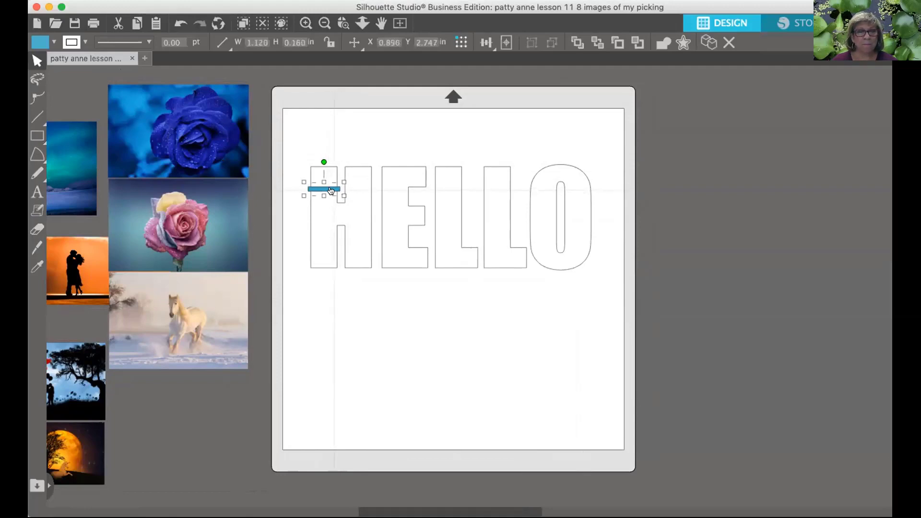
{"action": "left_click", "coordinate": [294, 149]}
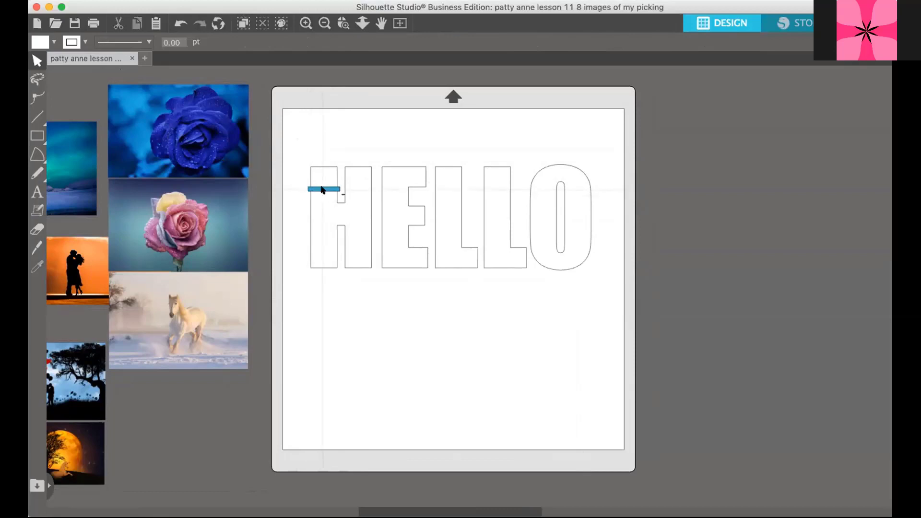
{"action": "left_click", "coordinate": [321, 190]}
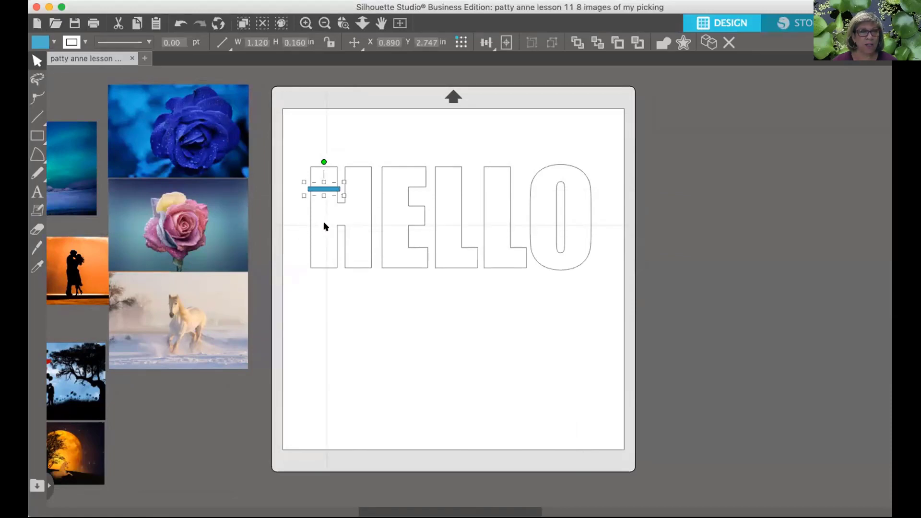
Step: Ungroup the HELLO text into separate letters
{"action": "left_click", "coordinate": [335, 241]}
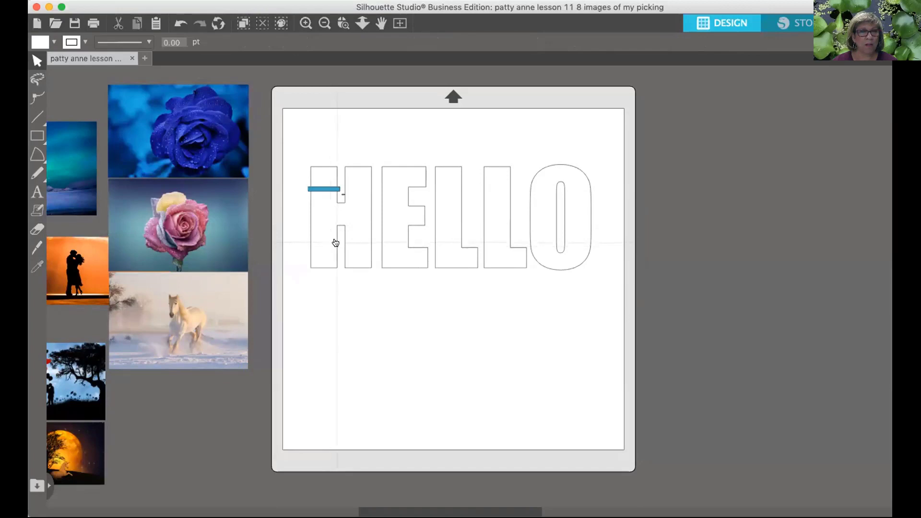
{"action": "left_click", "coordinate": [336, 242]}
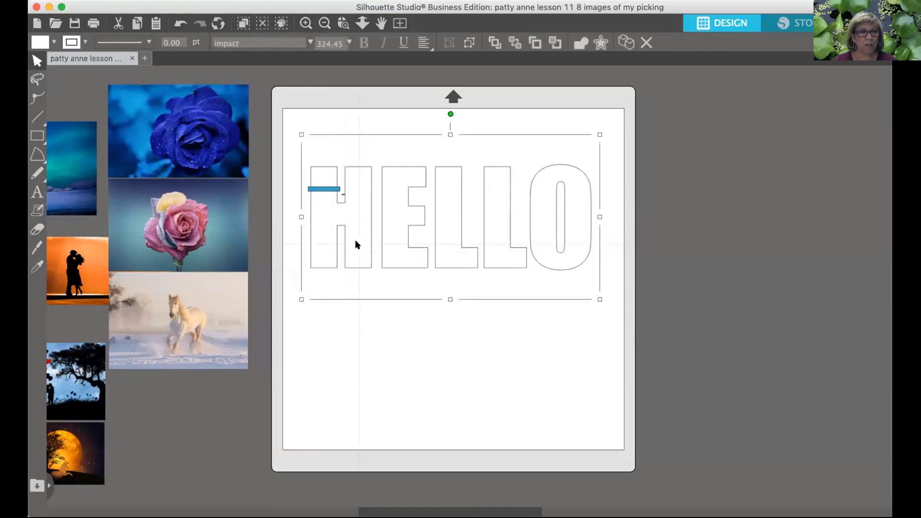
{"action": "right_click", "coordinate": [356, 244]}
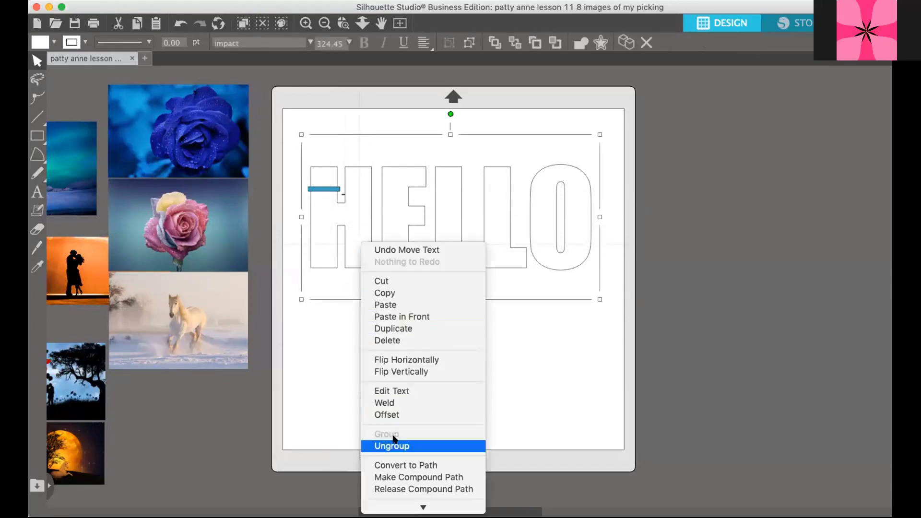
{"action": "left_click", "coordinate": [393, 443]}
{"action": "left_click", "coordinate": [345, 254]}
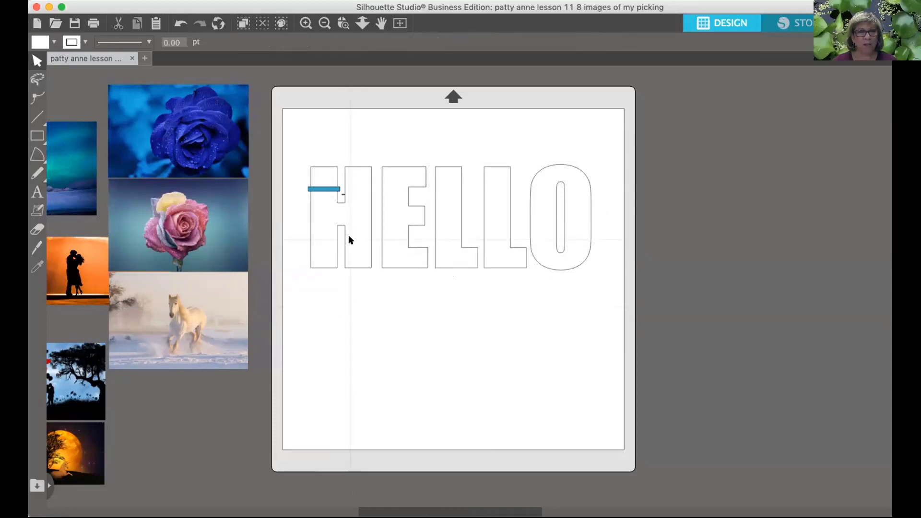
Step: Subtract the blue bar from the letter H to split off the top of its left stem
{"action": "left_click", "coordinate": [344, 239]}
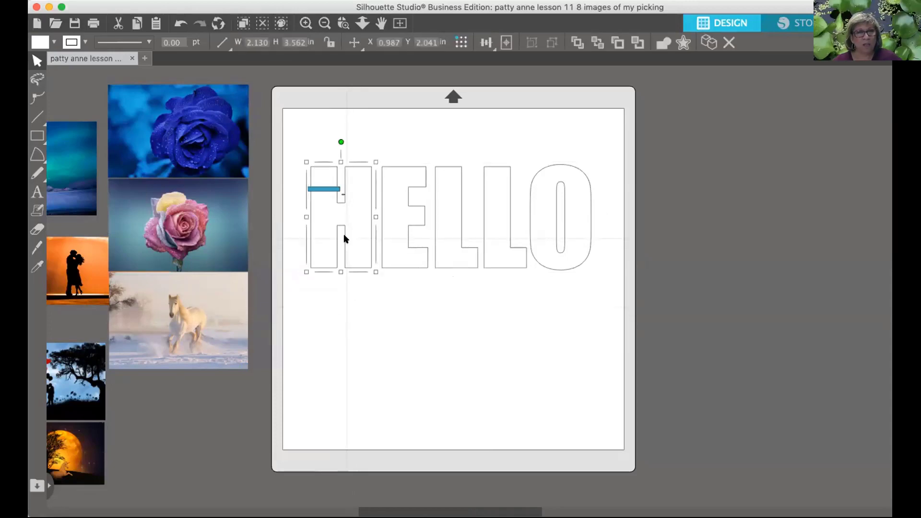
{"action": "left_click", "coordinate": [324, 190], "text": "shift"}
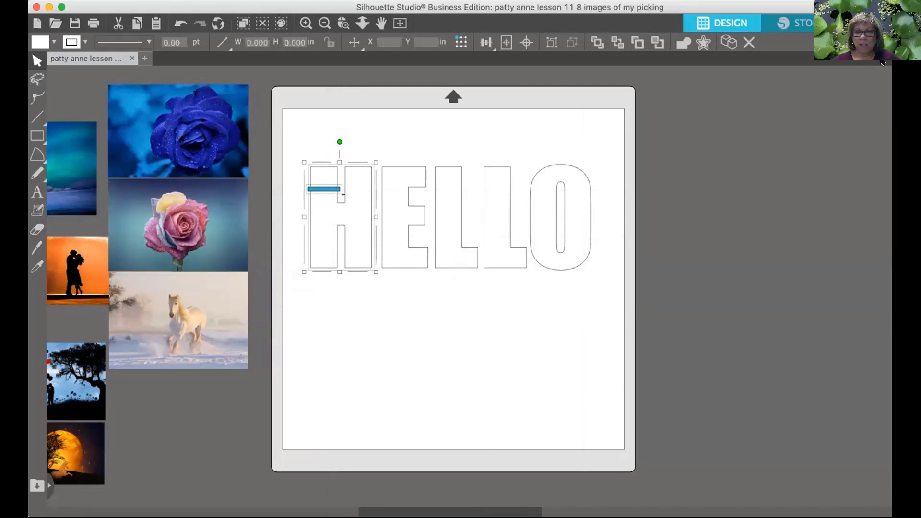
{"action": "left_click", "coordinate": [881, 63]}
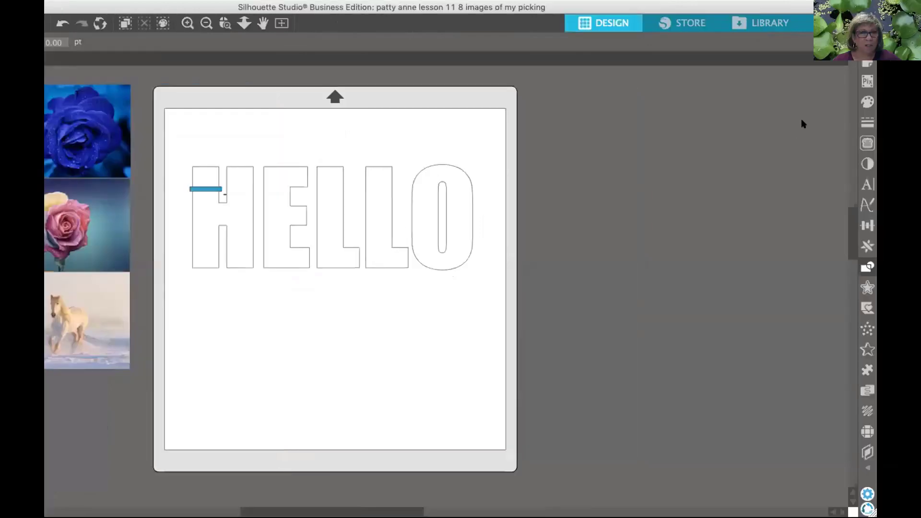
{"action": "left_click", "coordinate": [215, 226]}
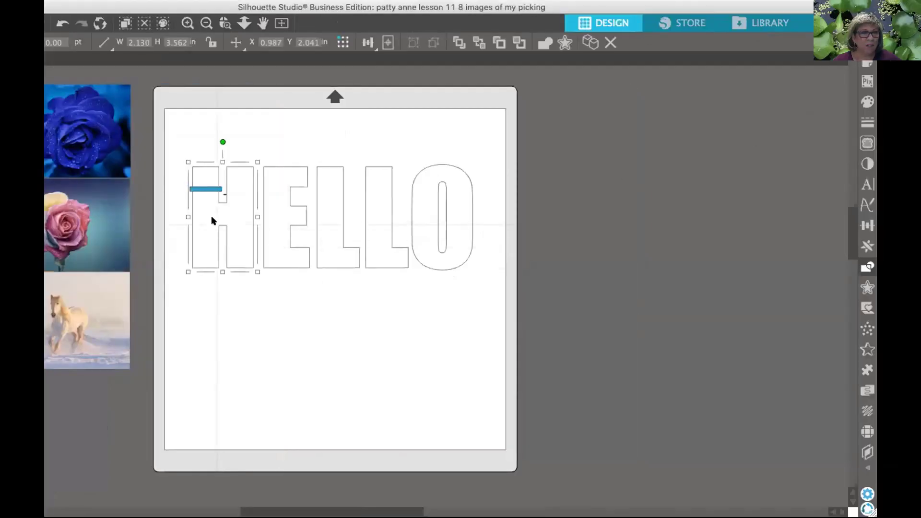
{"action": "left_click", "coordinate": [206, 189], "text": "shift"}
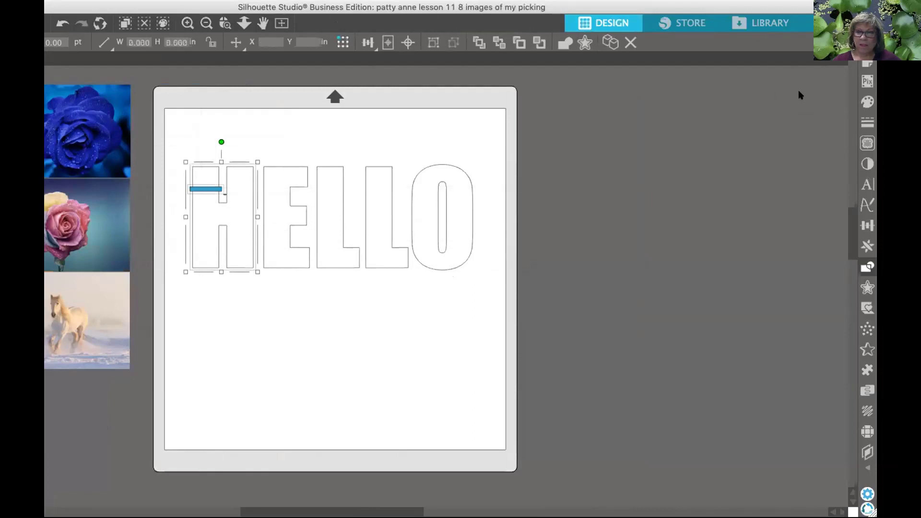
{"action": "left_click", "coordinate": [772, 107]}
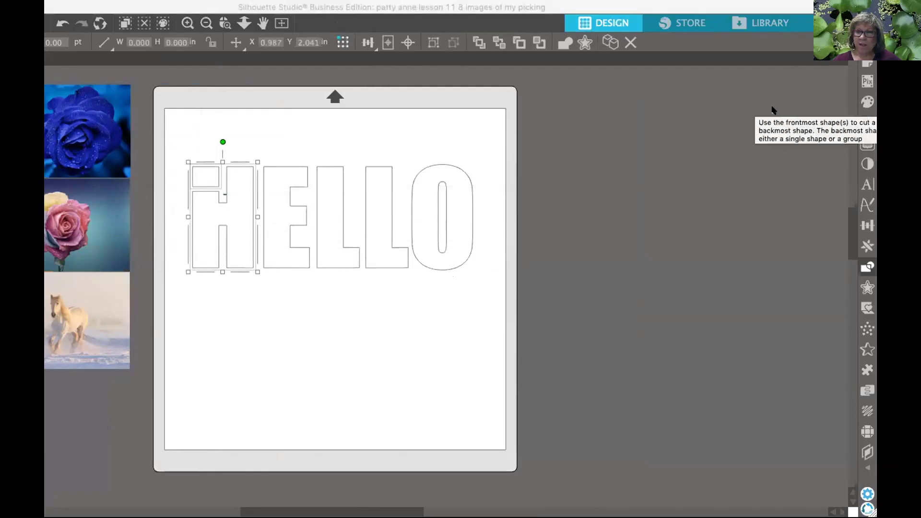
{"action": "left_click", "coordinate": [282, 92]}
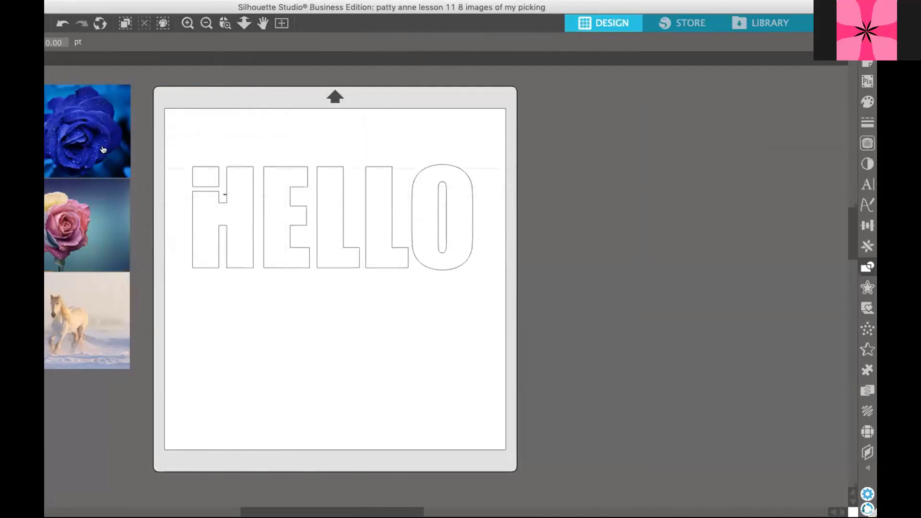
Step: Place the blue rose photo over the H's separated upper-left piece and shrink it to about 1.38 × 0.91 in
{"action": "left_click_drag", "start_coordinate": [103, 149], "coordinate": [228, 192]}
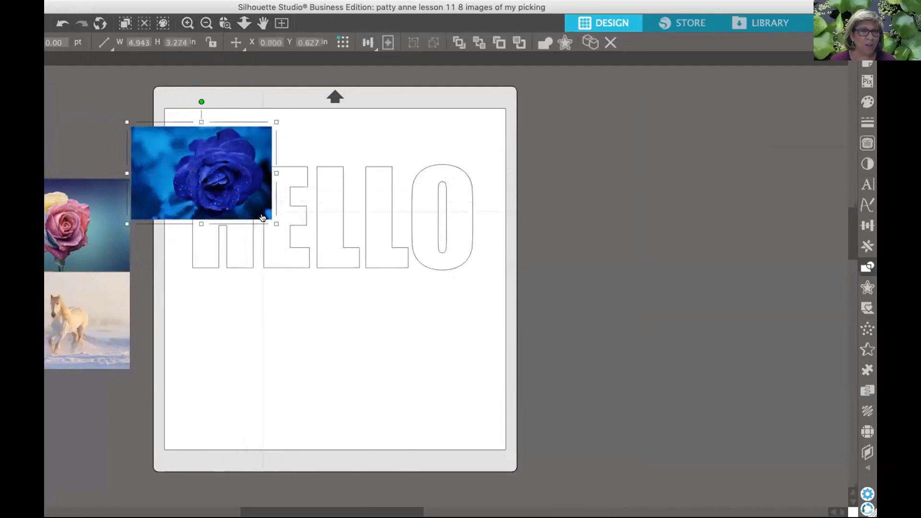
{"action": "left_click_drag", "start_coordinate": [276, 224], "coordinate": [223, 198]}
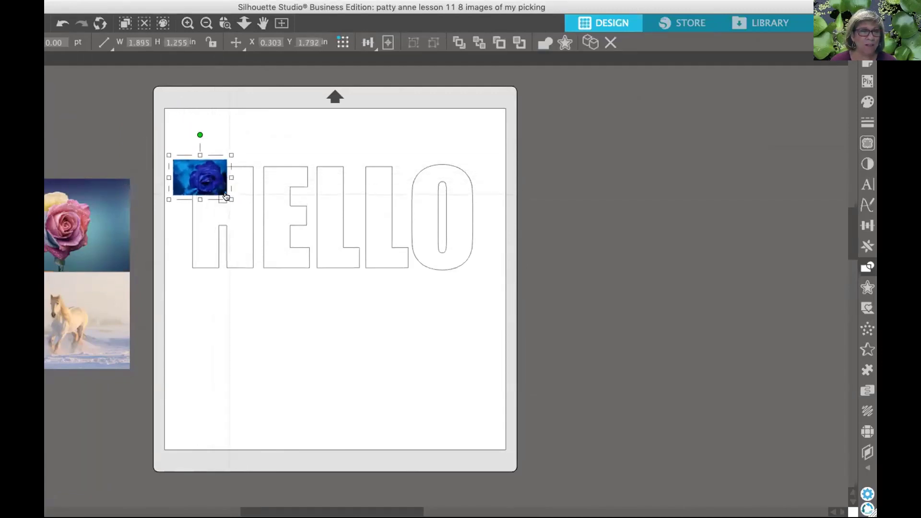
{"action": "left_click_drag", "start_coordinate": [170, 156], "coordinate": [203, 174]}
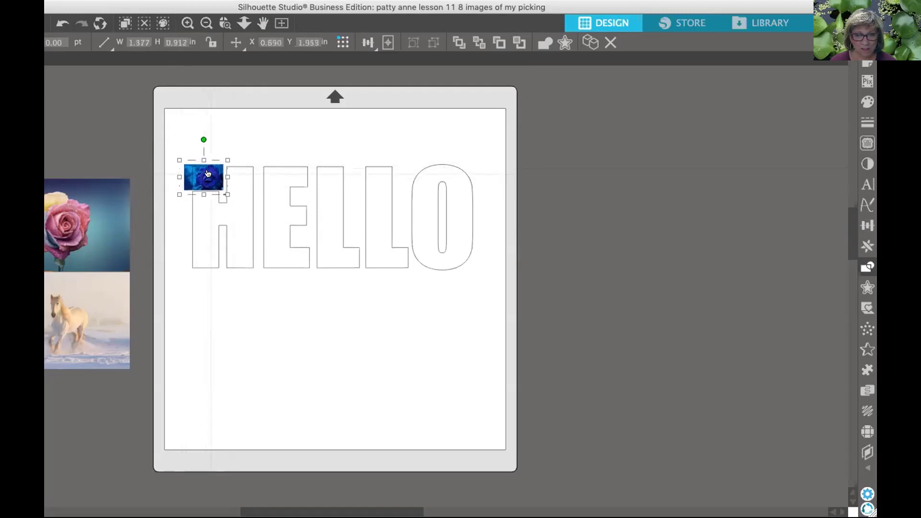
Step: Try to crop the blue rose photo together with the large remaining part of the H
{"action": "left_click", "coordinate": [220, 205], "text": "shift"}
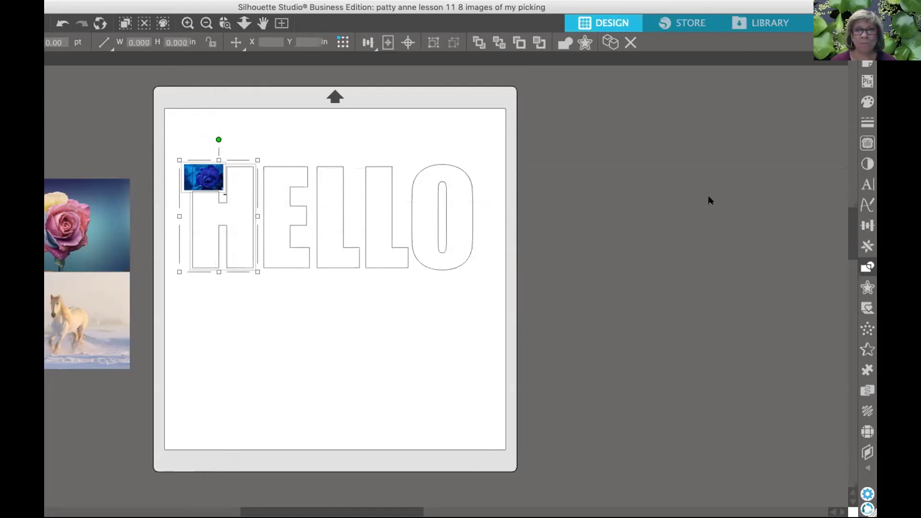
{"action": "key", "text": "Delete"}
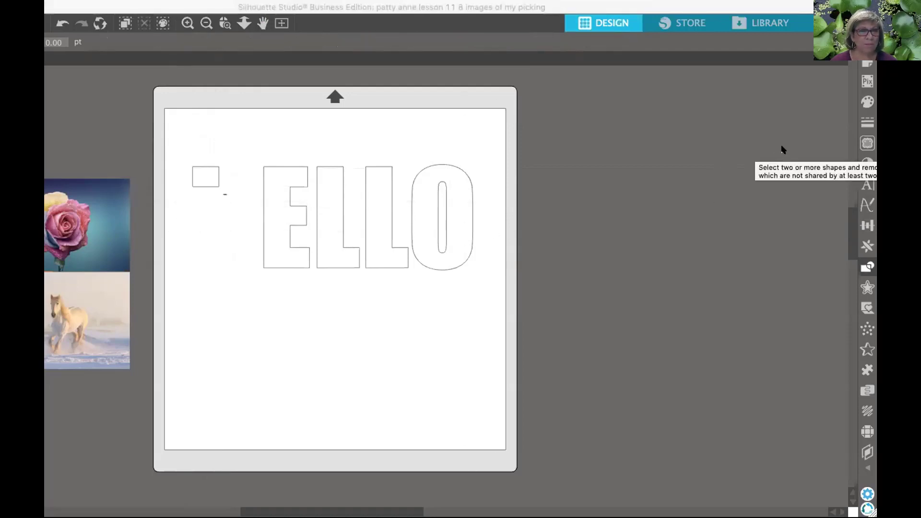
Step: Undo the crop of the blue rose photo with the H's large remaining part, including one repeated attempt
{"action": "left_click", "coordinate": [63, 23]}
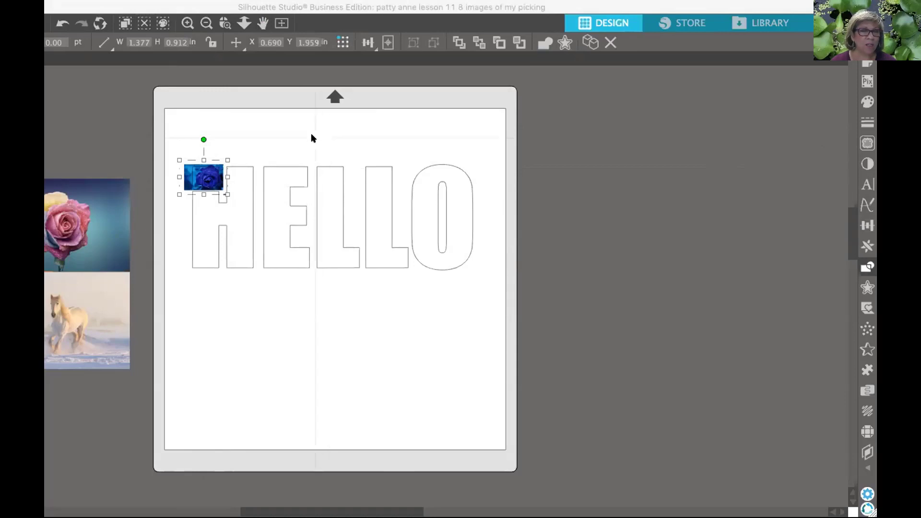
{"action": "left_click", "coordinate": [218, 202]}
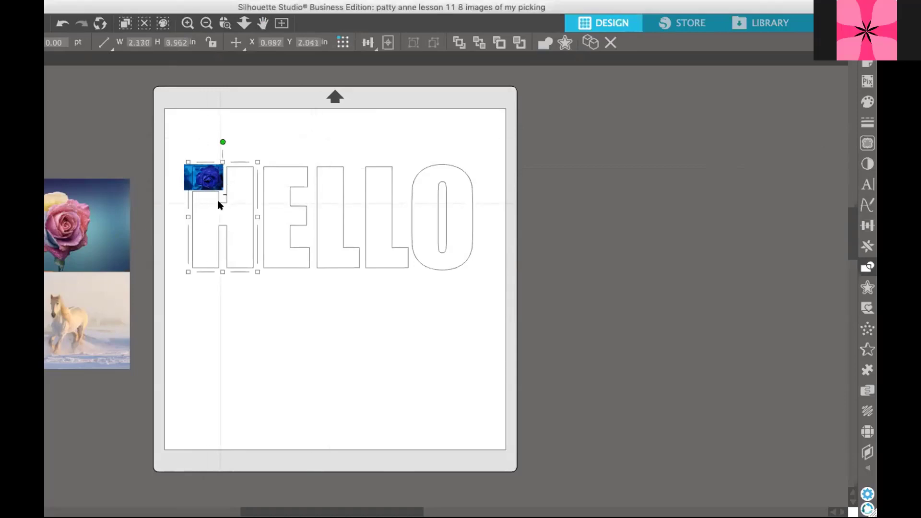
{"action": "left_click", "coordinate": [193, 182], "text": "shift"}
{"action": "left_click", "coordinate": [790, 148]}
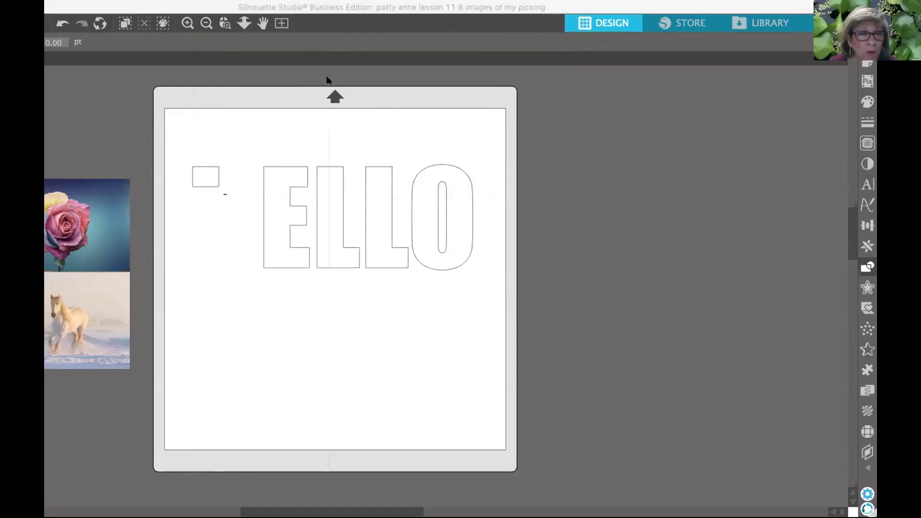
{"action": "left_click", "coordinate": [62, 23]}
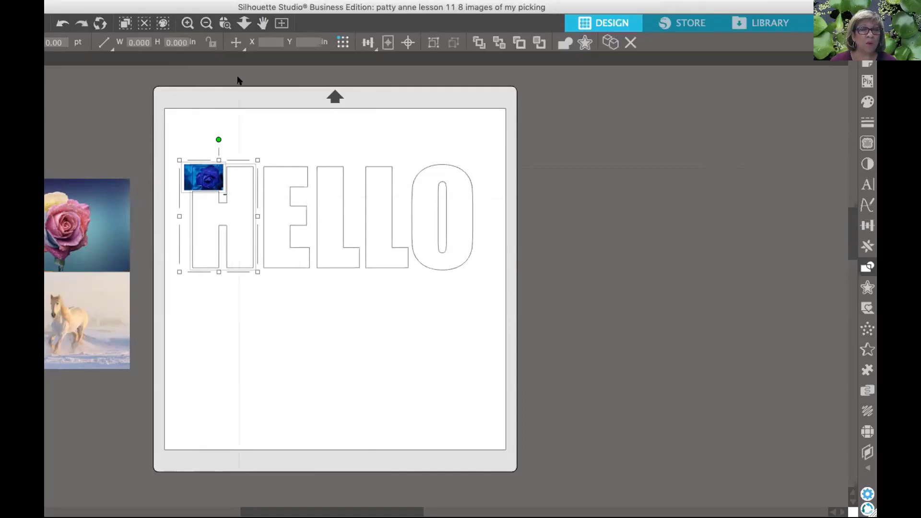
{"action": "left_click", "coordinate": [267, 131]}
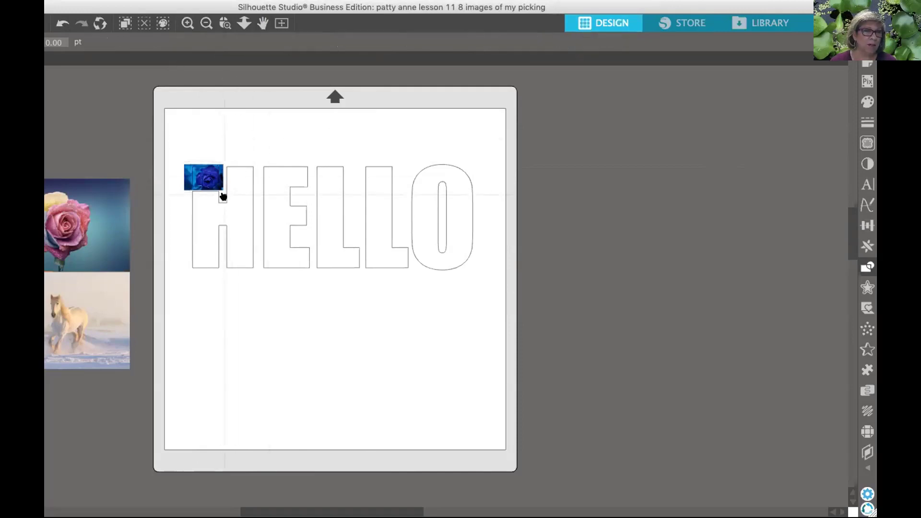
Step: Shrink the blue rose photo to about 0.92 × 0.61 in and crop it to the H's separated upper-left piece
{"action": "left_click", "coordinate": [208, 179]}
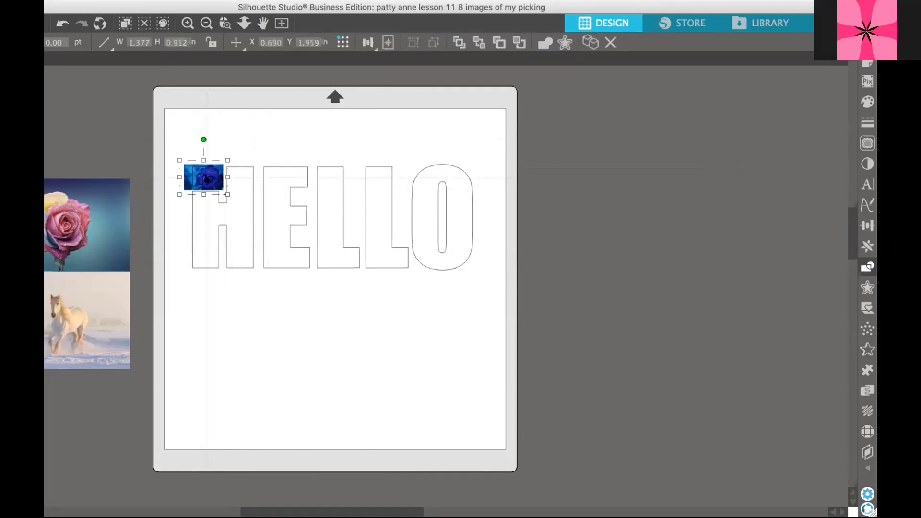
{"action": "mouse_move", "coordinate": [219, 170]}
{"action": "left_mouse_down"}
{"action": "mouse_move", "coordinate": [246, 150]}
{"action": "mouse_move", "coordinate": [209, 178]}
{"action": "left_mouse_up"}
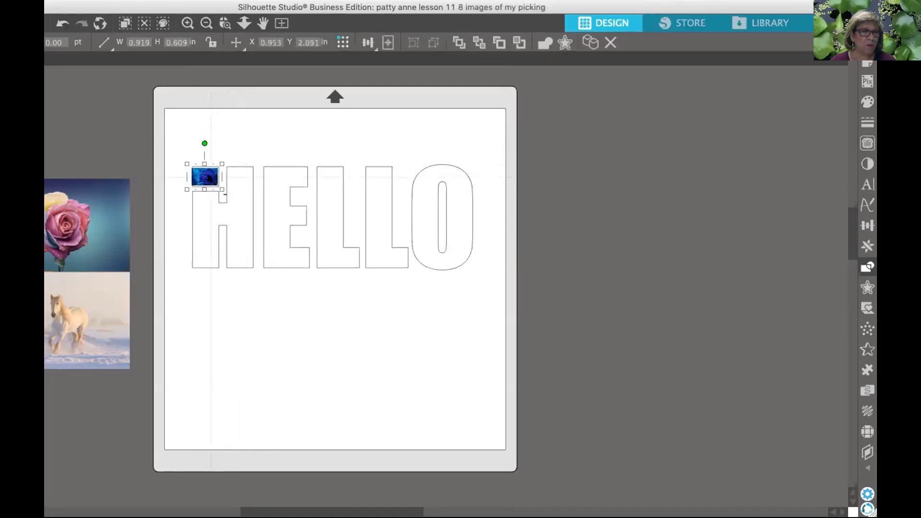
{"action": "left_click", "coordinate": [207, 166], "text": "shift"}
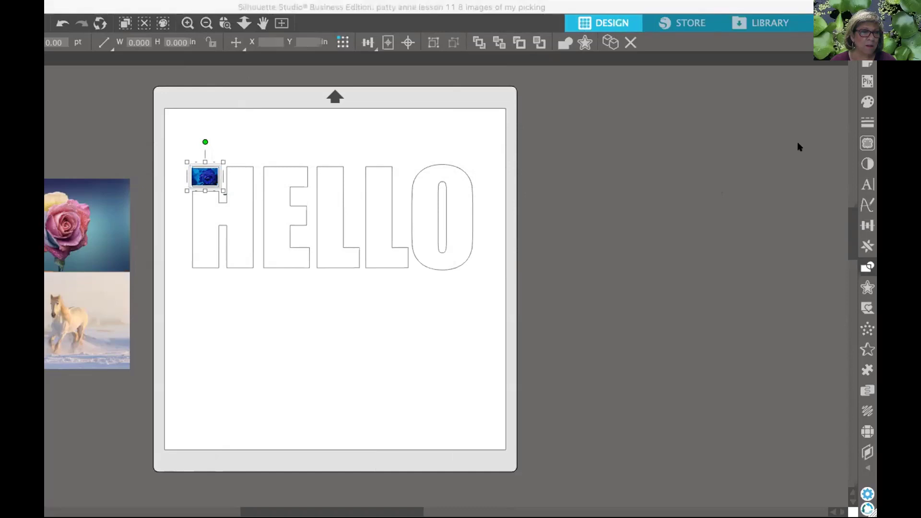
{"action": "left_click", "coordinate": [564, 165]}
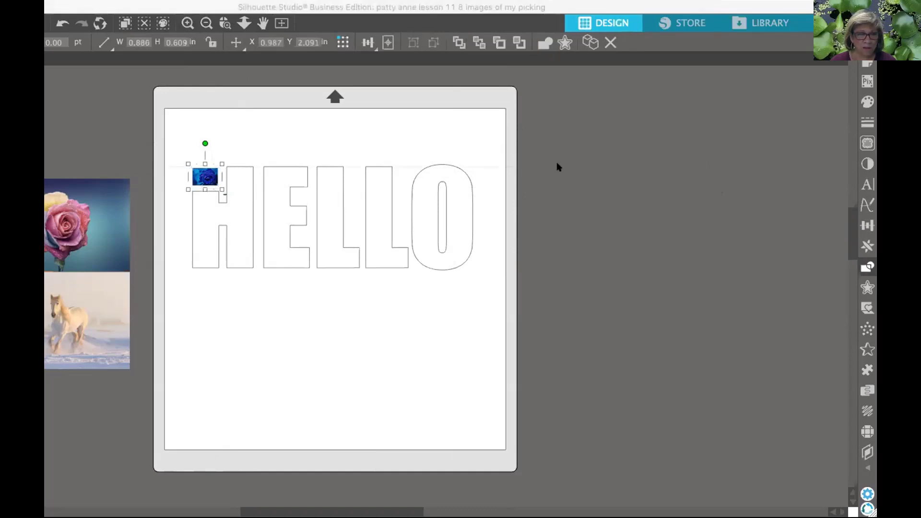
Step: Enlarge the cropped blue rose photo to about 1.06 × 0.73 in at the top of the H's left stem
{"action": "left_click", "coordinate": [220, 187]}
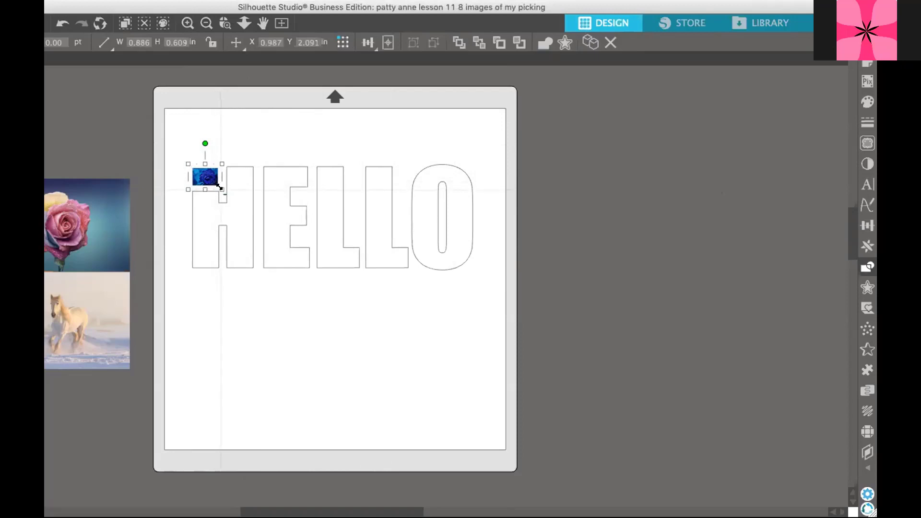
{"action": "mouse_move", "coordinate": [216, 190]}
{"action": "left_mouse_down"}
{"action": "mouse_move", "coordinate": [225, 178]}
{"action": "mouse_move", "coordinate": [209, 181]}
{"action": "left_mouse_up"}
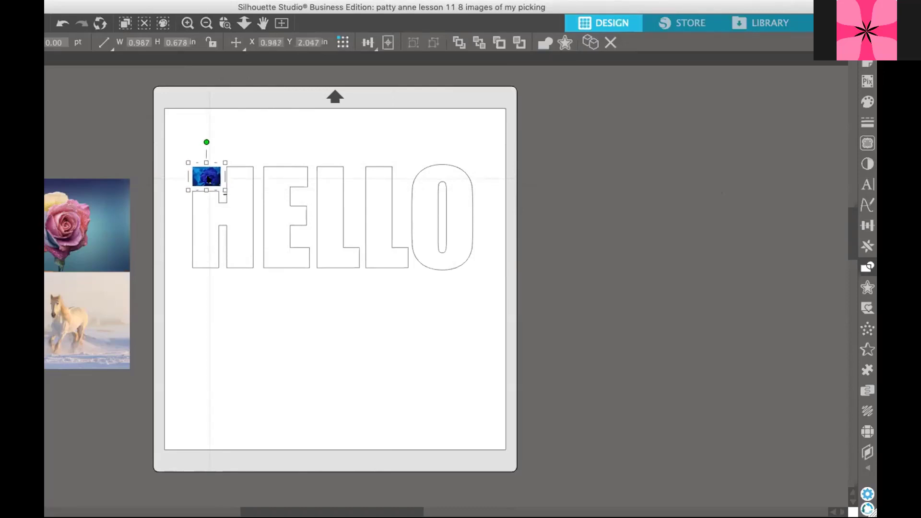
{"action": "left_click", "coordinate": [248, 159]}
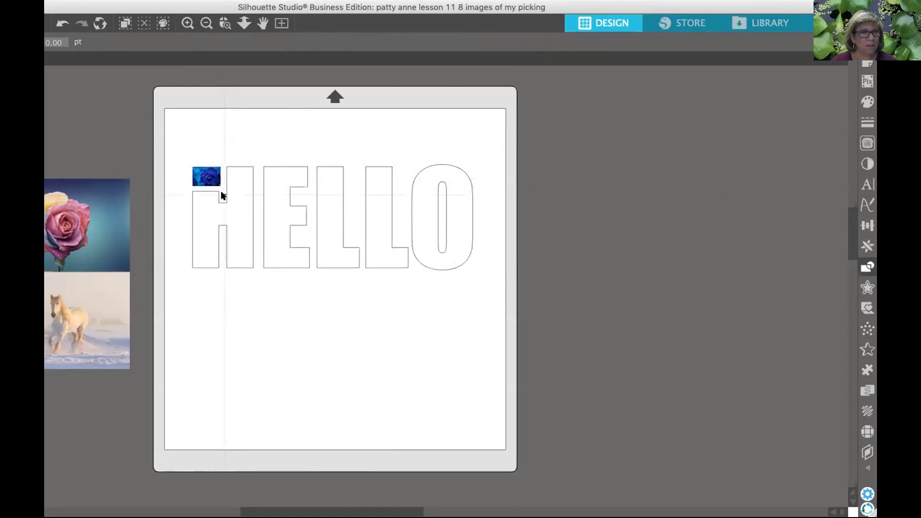
{"action": "left_click", "coordinate": [222, 195]}
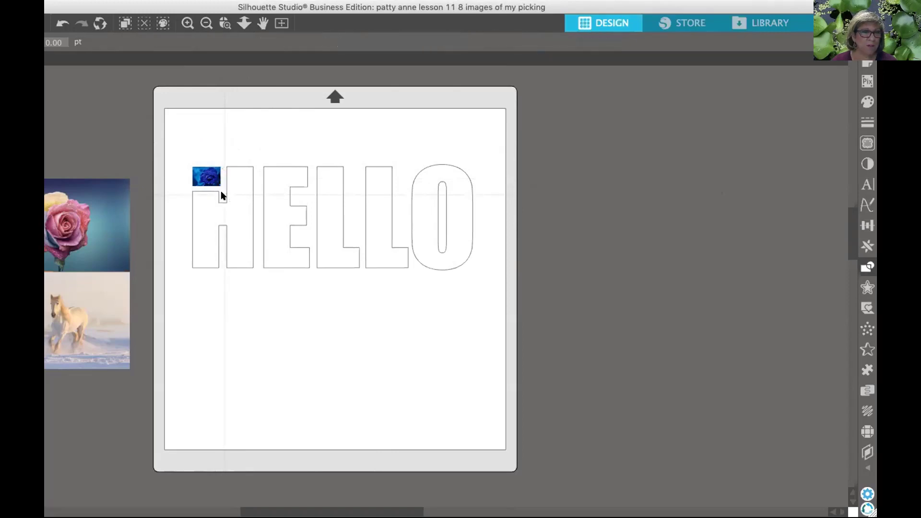
{"action": "left_click", "coordinate": [205, 183]}
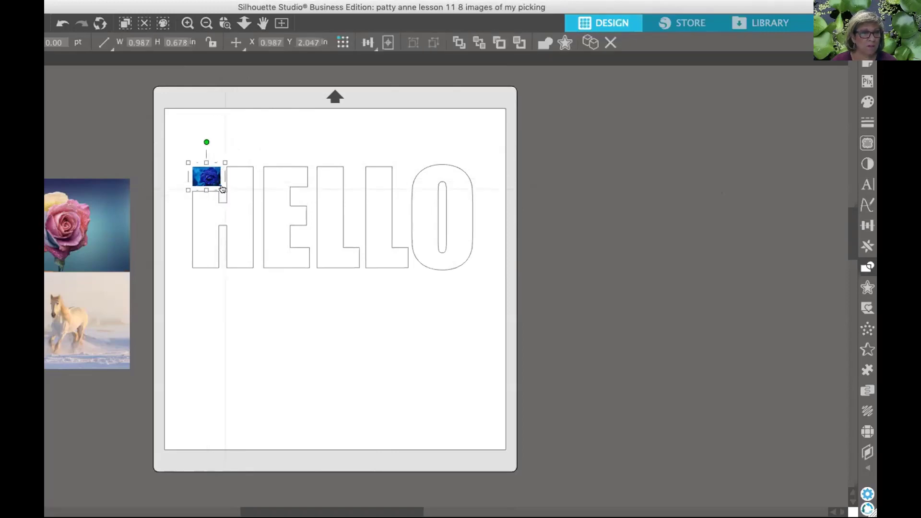
{"action": "left_click_drag", "start_coordinate": [225, 191], "coordinate": [224, 161]}
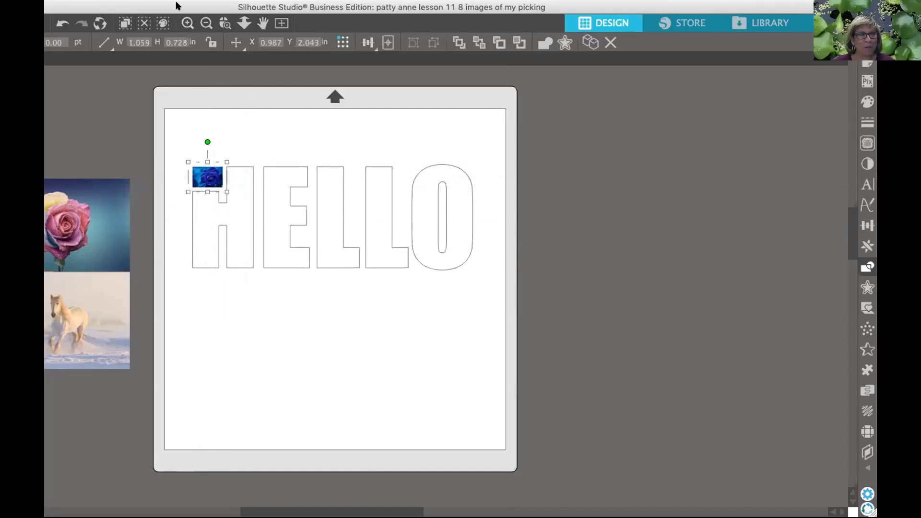
Step: Draw a thin horizontal rectangle about 1.03 × 0.11 in across the H's right stem, just below the crossbar
{"action": "double_click", "coordinate": [198, 6]}
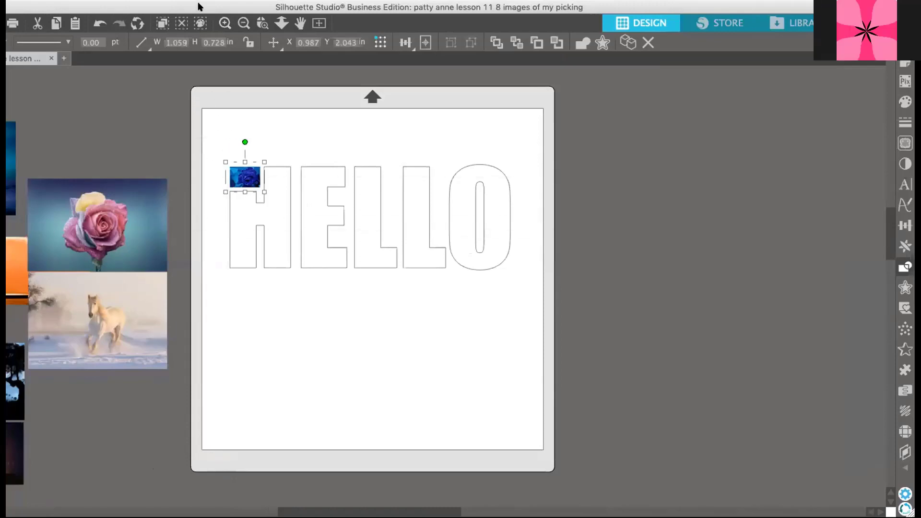
{"action": "double_click", "coordinate": [243, 5]}
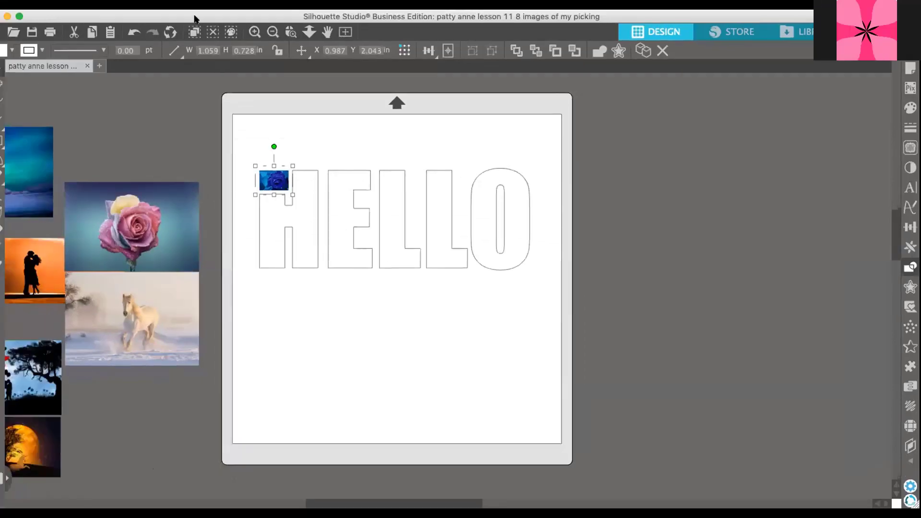
{"action": "left_click", "coordinate": [9, 142]}
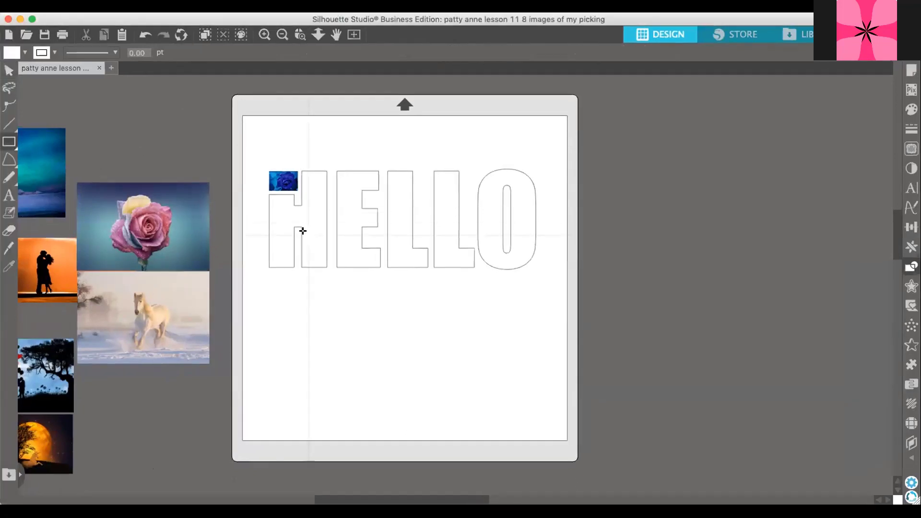
{"action": "left_click_drag", "start_coordinate": [299, 226], "coordinate": [327, 230]}
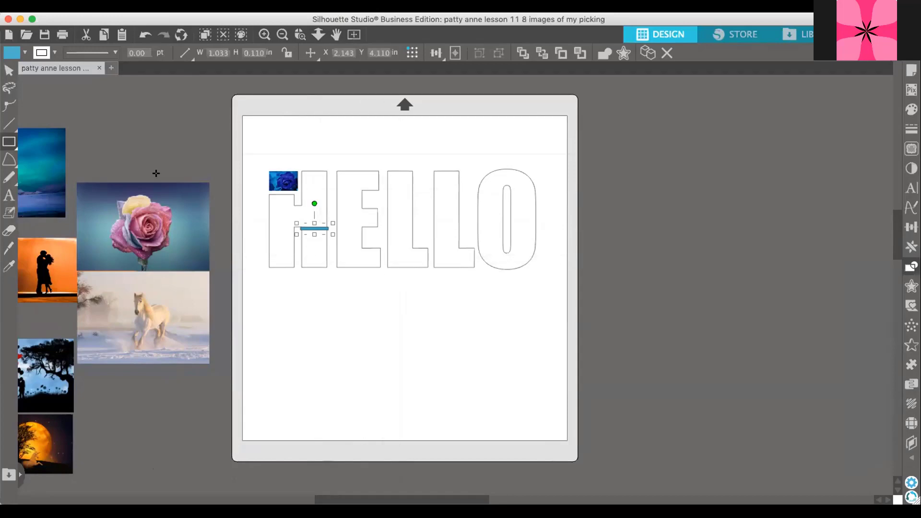
{"action": "left_click", "coordinate": [9, 70]}
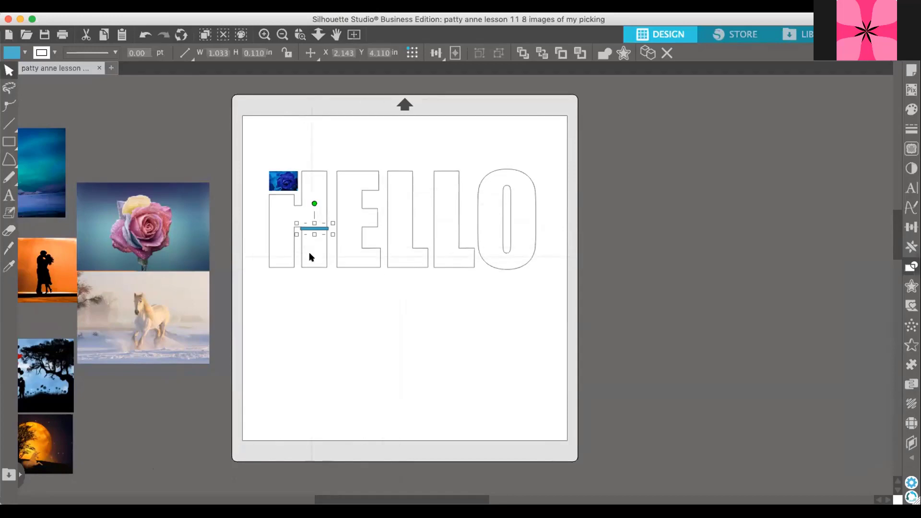
Step: Subtract the thin rectangle from the H to split off the lower part of its right stem
{"action": "left_click", "coordinate": [325, 258]}
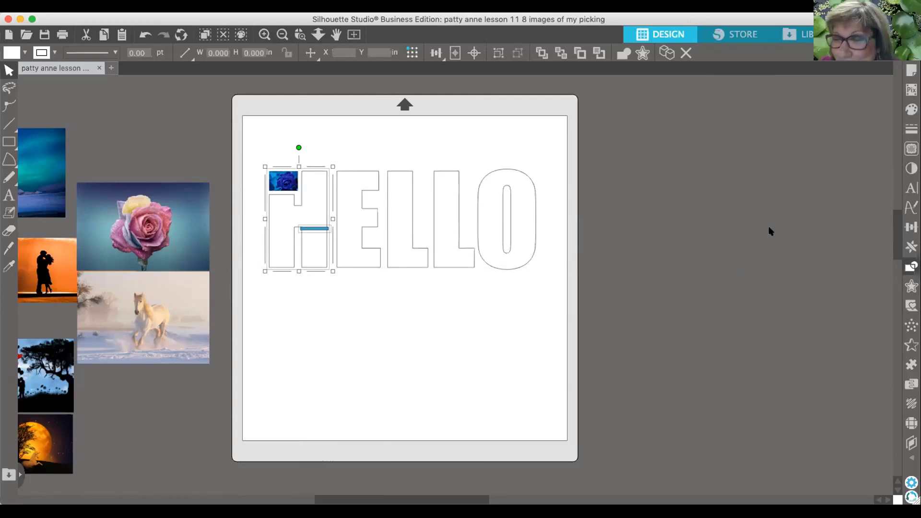
{"action": "left_click", "coordinate": [830, 110]}
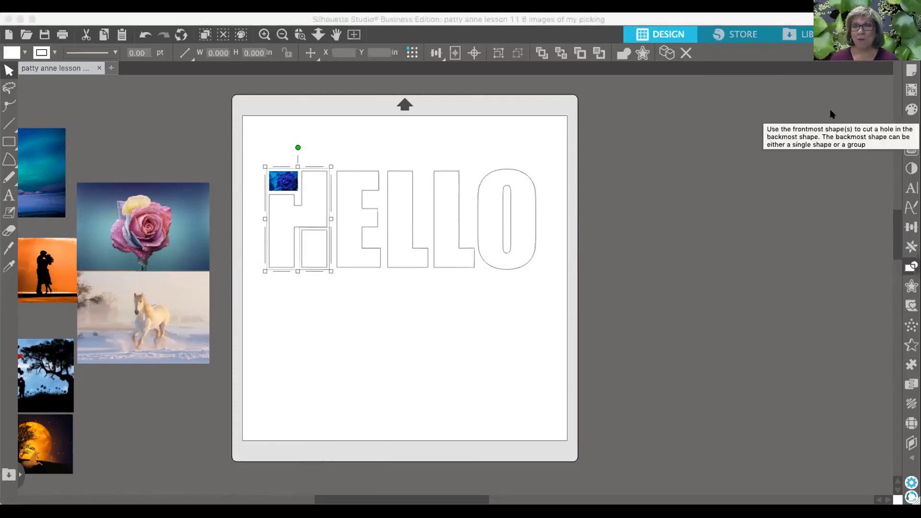
{"action": "left_click", "coordinate": [599, 330]}
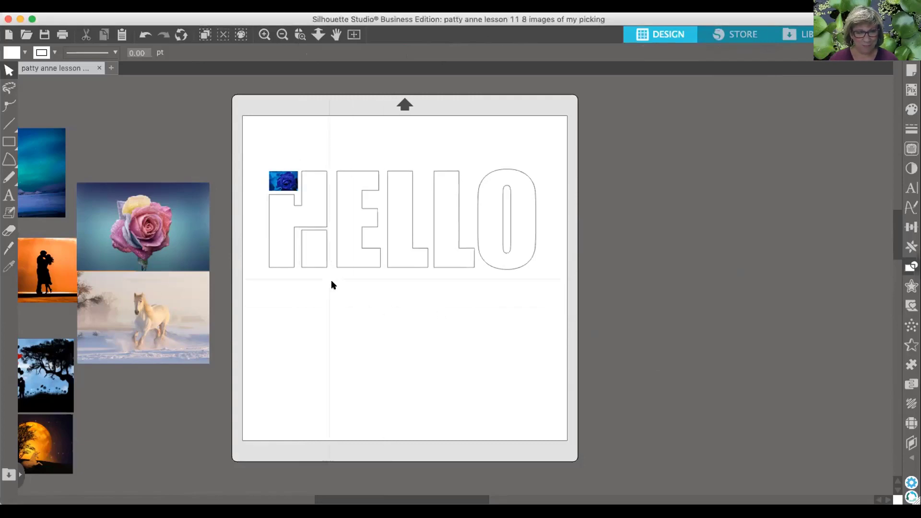
Step: Place the orange couple silhouette photo over the H's lower-right piece and shrink it to about 3.63 × 1.76 in
{"action": "left_click", "coordinate": [79, 285]}
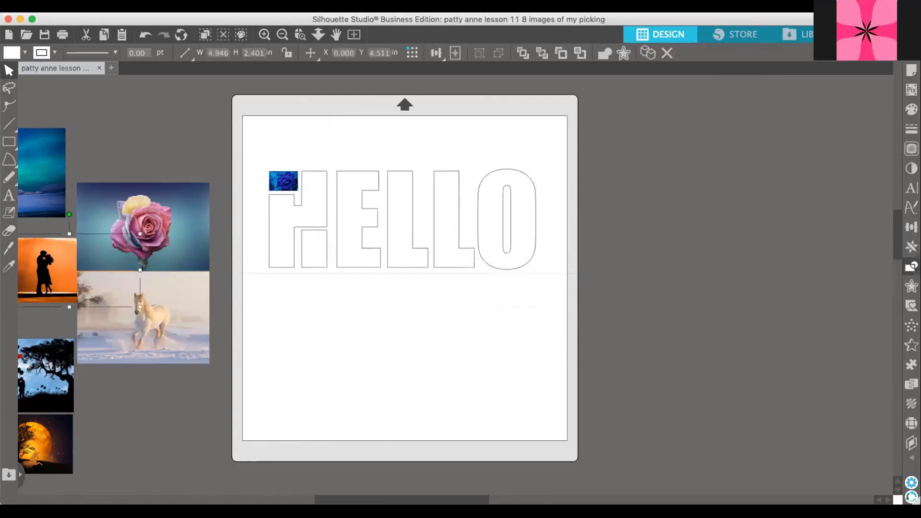
{"action": "left_click_drag", "start_coordinate": [45, 272], "coordinate": [302, 245]}
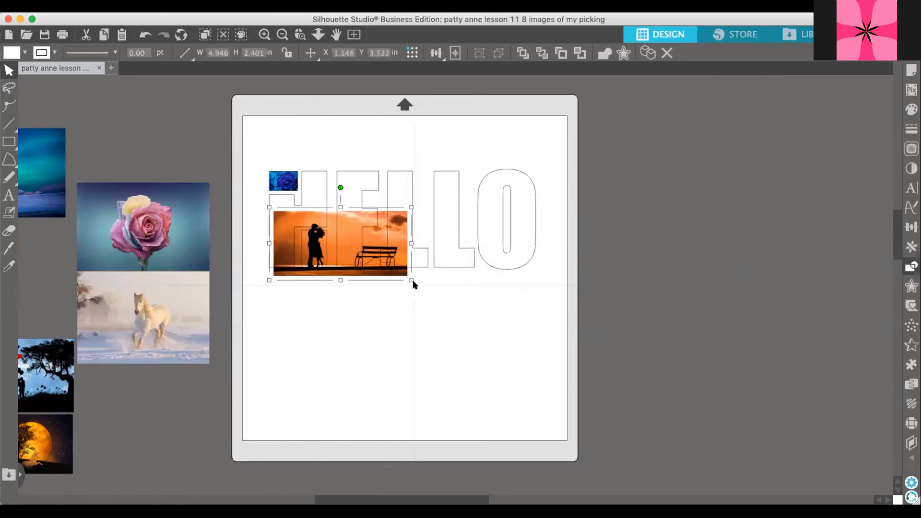
{"action": "left_click_drag", "start_coordinate": [409, 278], "coordinate": [384, 275]}
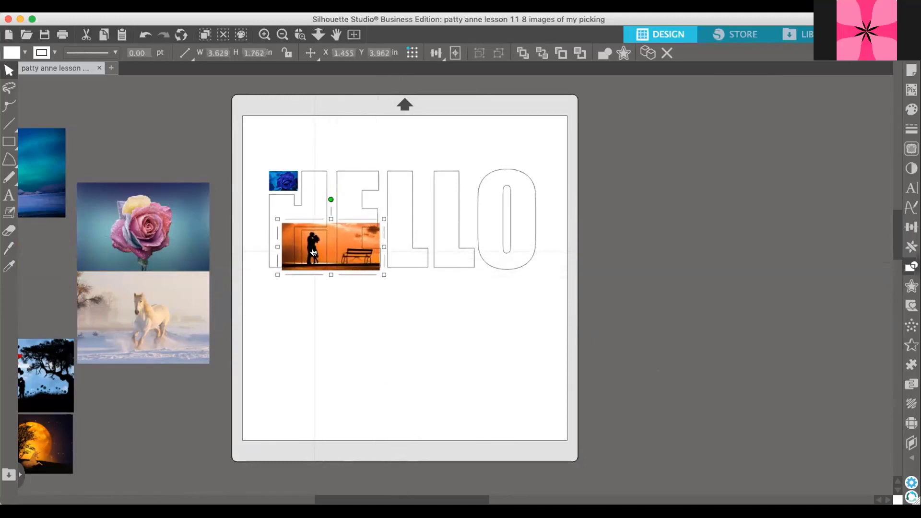
{"action": "key", "text": "Escape"}
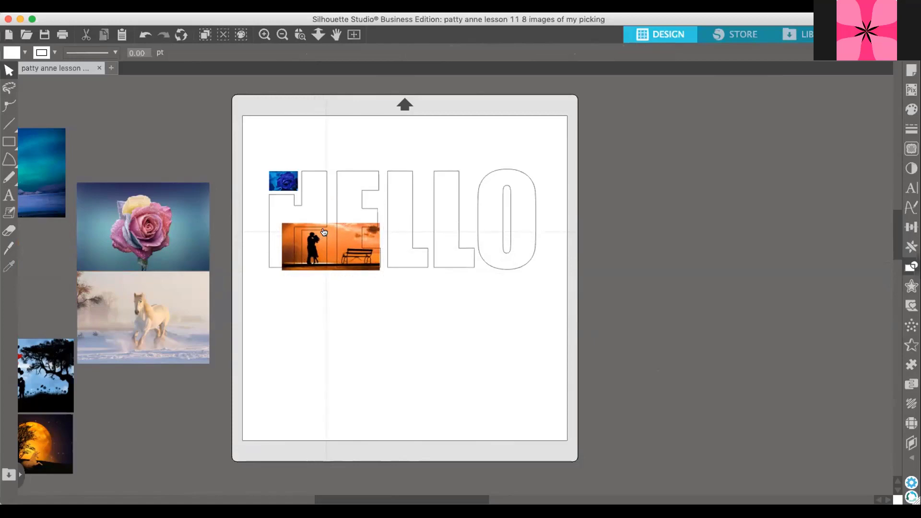
Step: Crop the couple silhouette photo to the H's separated lower-right piece
{"action": "left_click", "coordinate": [325, 231]}
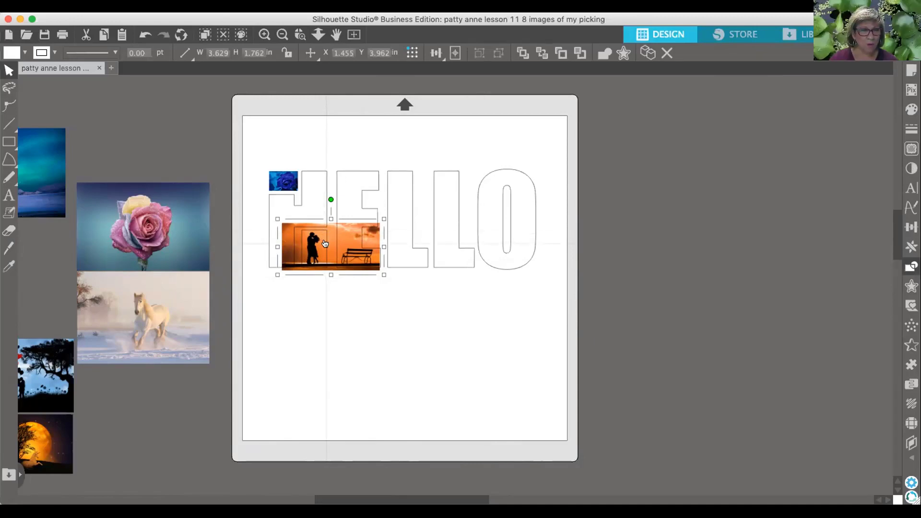
{"action": "left_click_drag", "start_coordinate": [329, 289], "coordinate": [313, 252]}
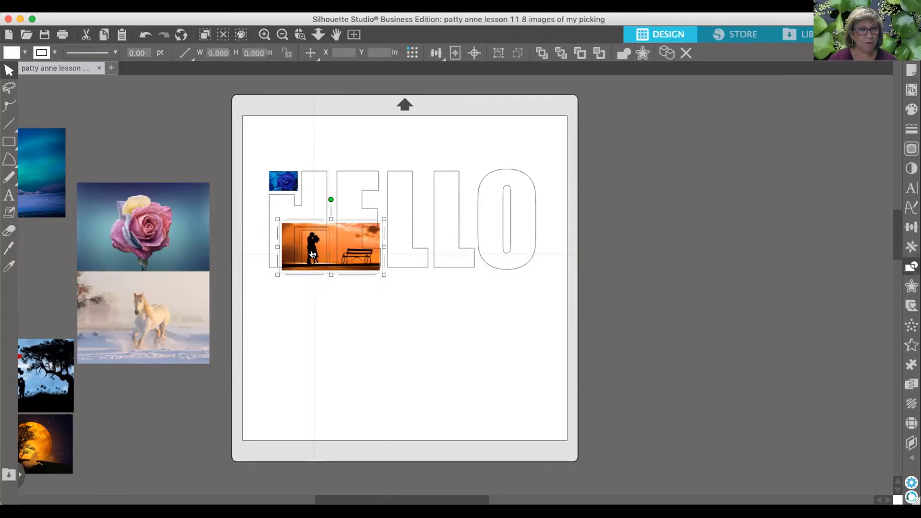
{"action": "left_click", "coordinate": [839, 154]}
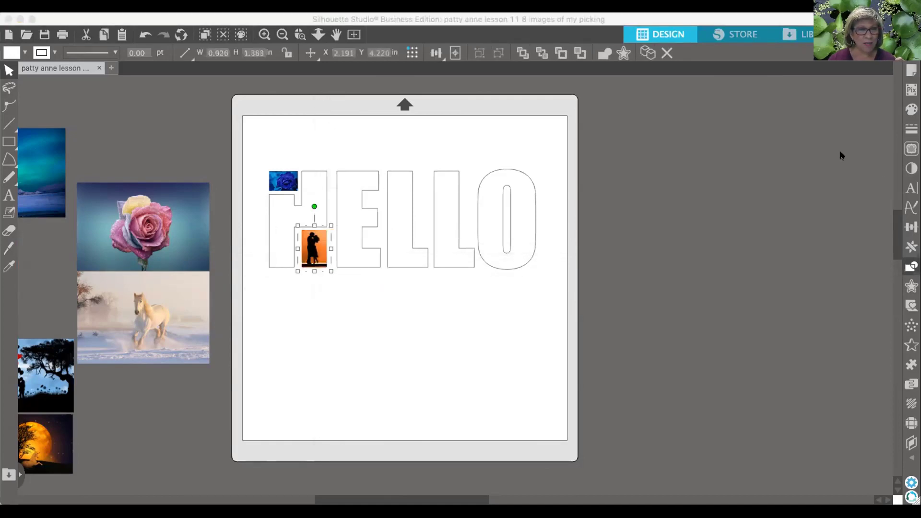
{"action": "left_click", "coordinate": [408, 316]}
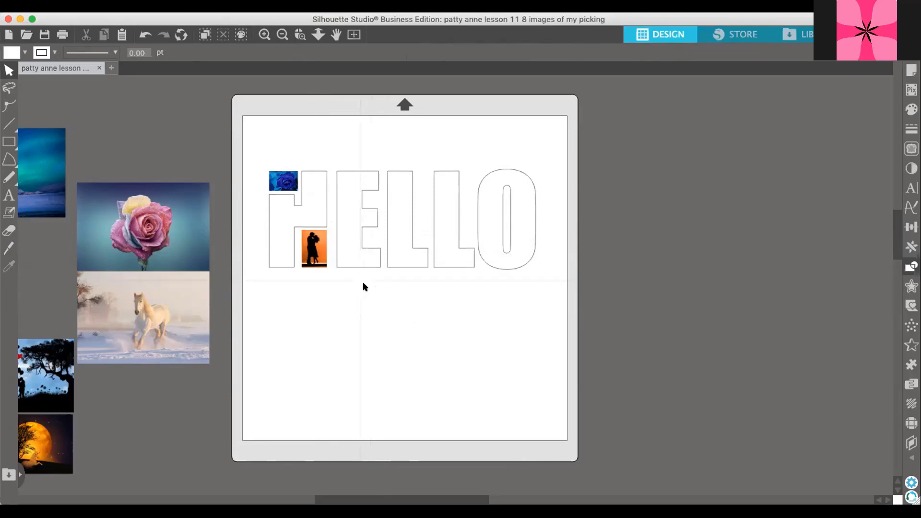
Step: Add an offset around the H's large remaining piece and fill the offset with black
{"action": "left_click", "coordinate": [324, 224]}
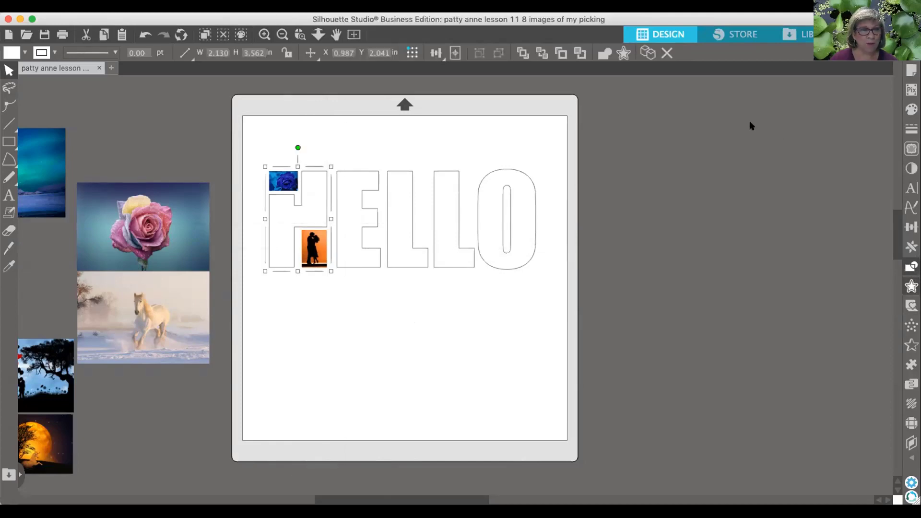
{"action": "left_click", "coordinate": [911, 266]}
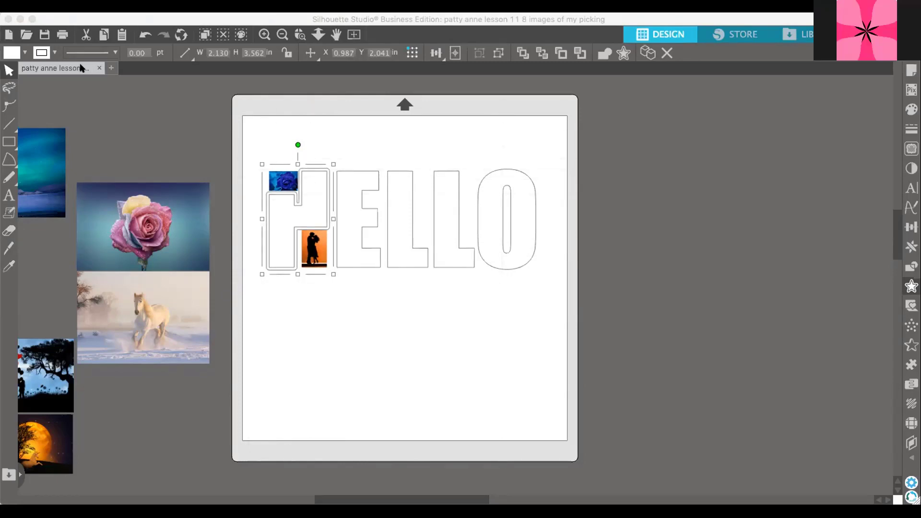
{"action": "left_click", "coordinate": [23, 56]}
{"action": "left_click", "coordinate": [23, 56]}
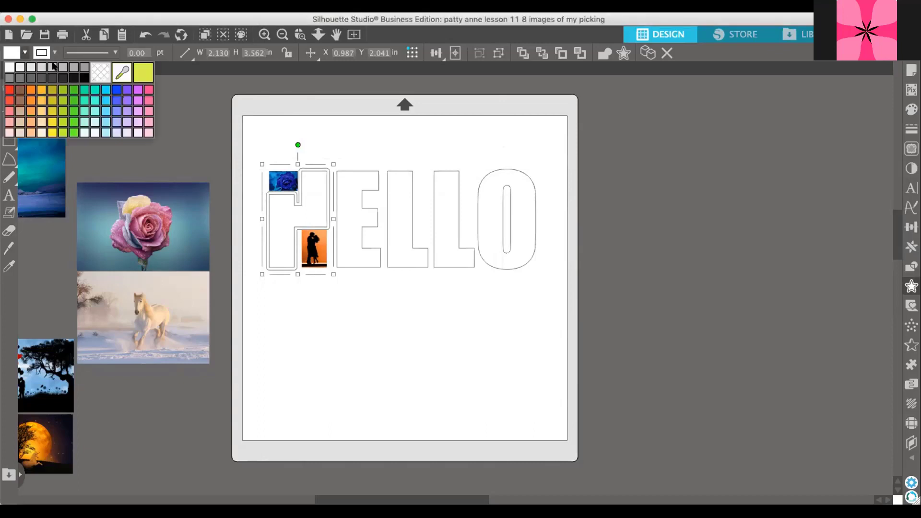
{"action": "left_click", "coordinate": [85, 78]}
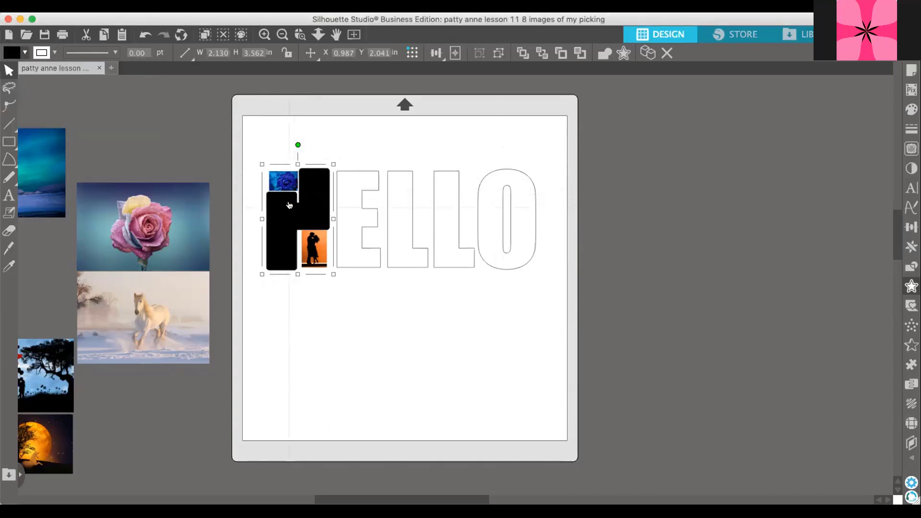
Step: Add an offset around the blue rose photo in the H's upper-left piece
{"action": "mouse_move", "coordinate": [288, 205]}
{"action": "left_mouse_down"}
{"action": "mouse_move", "coordinate": [290, 325]}
{"action": "mouse_move", "coordinate": [289, 205]}
{"action": "left_mouse_up"}
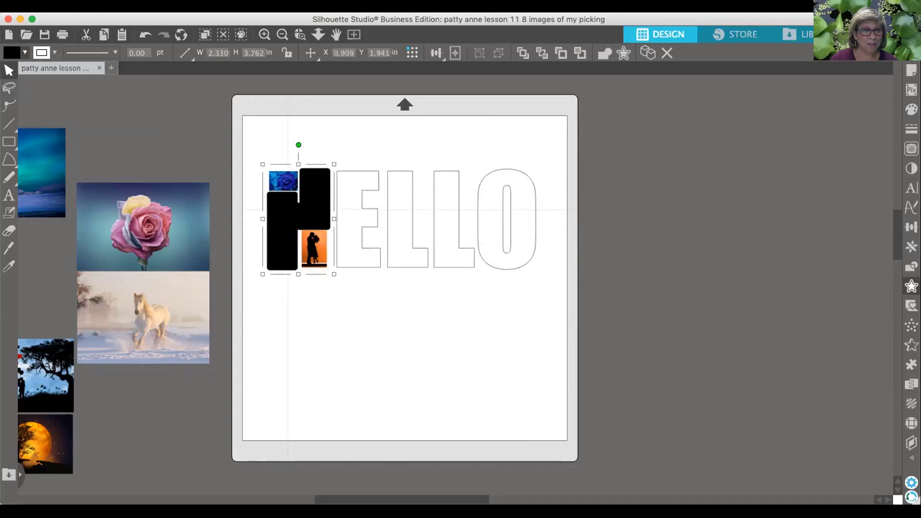
{"action": "left_click", "coordinate": [281, 177]}
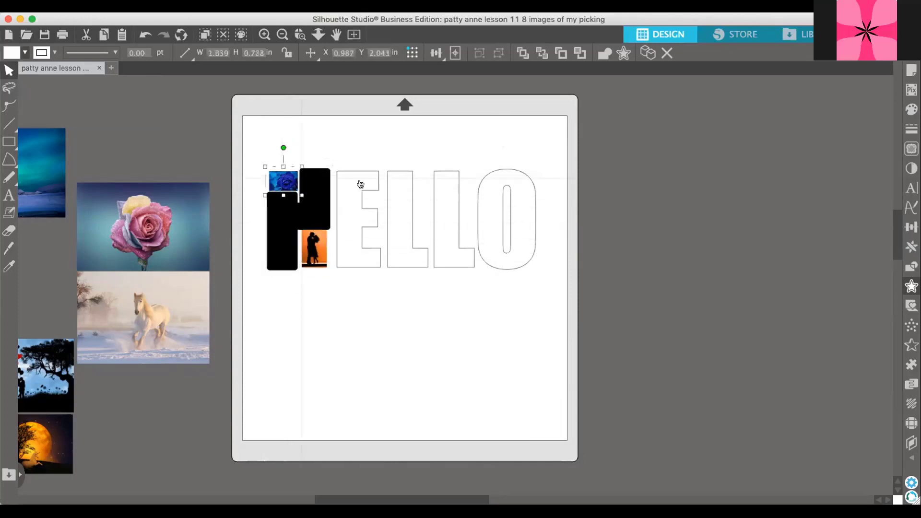
{"action": "left_click", "coordinate": [748, 107]}
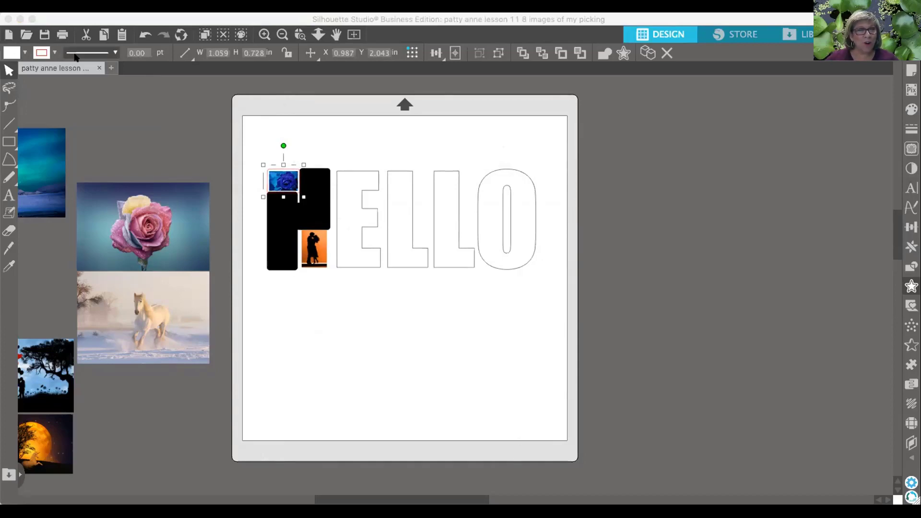
Step: Change the line colour of the blue rose photo's offset to a light pink
{"action": "left_click", "coordinate": [43, 53]}
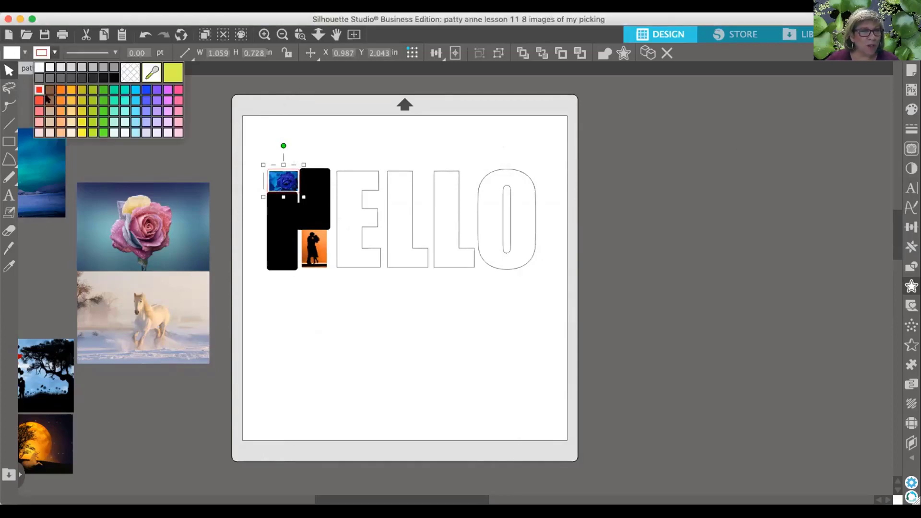
{"action": "left_click", "coordinate": [39, 111]}
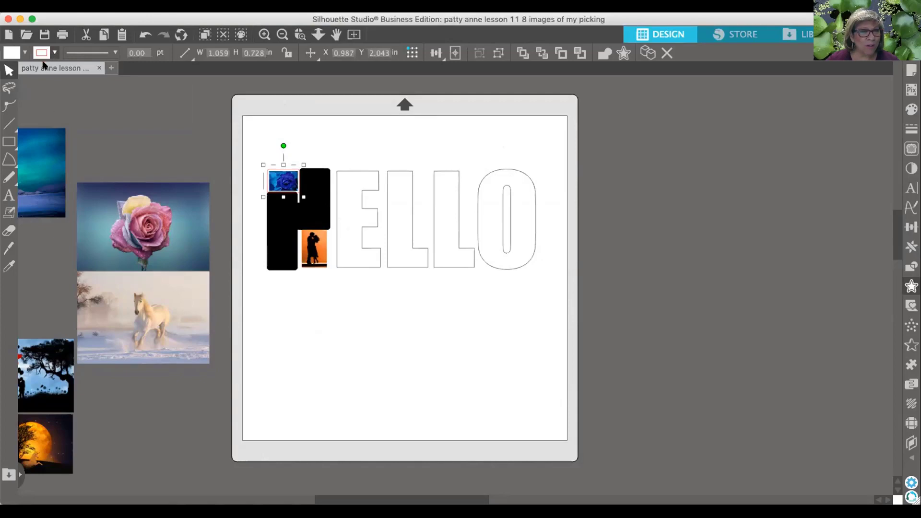
{"action": "left_click", "coordinate": [55, 53]}
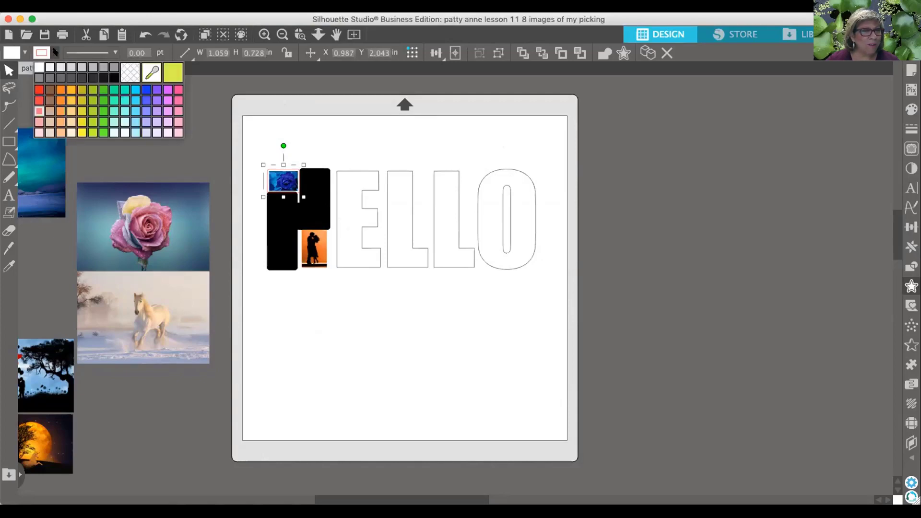
{"action": "left_click", "coordinate": [175, 100]}
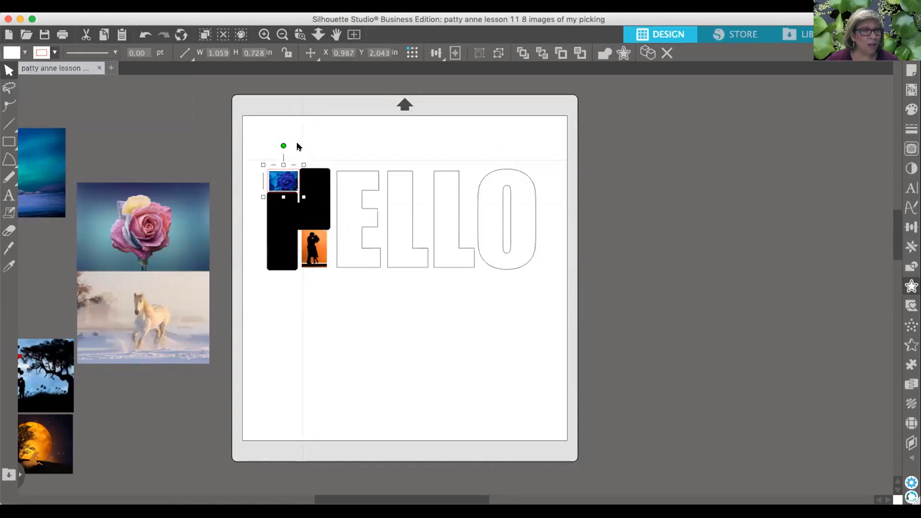
{"action": "left_click", "coordinate": [310, 252]}
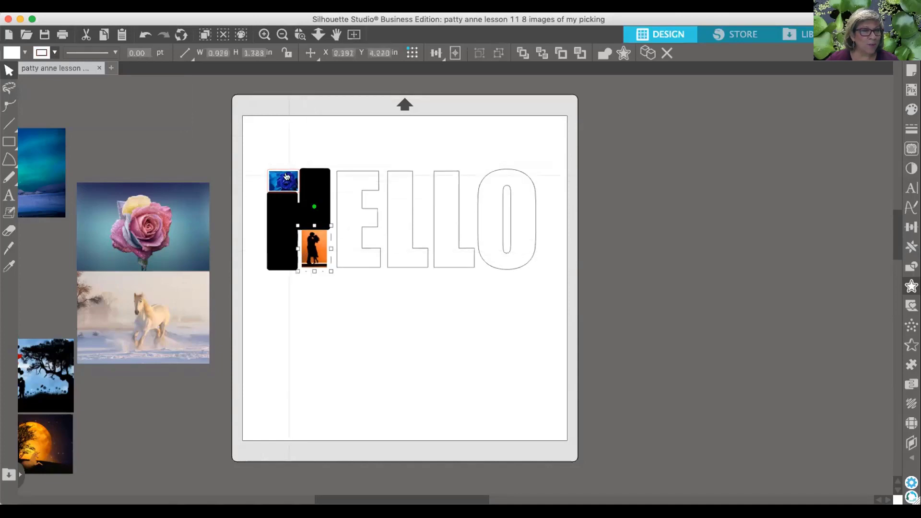
{"action": "left_click", "coordinate": [289, 176]}
{"action": "left_click", "coordinate": [25, 53]}
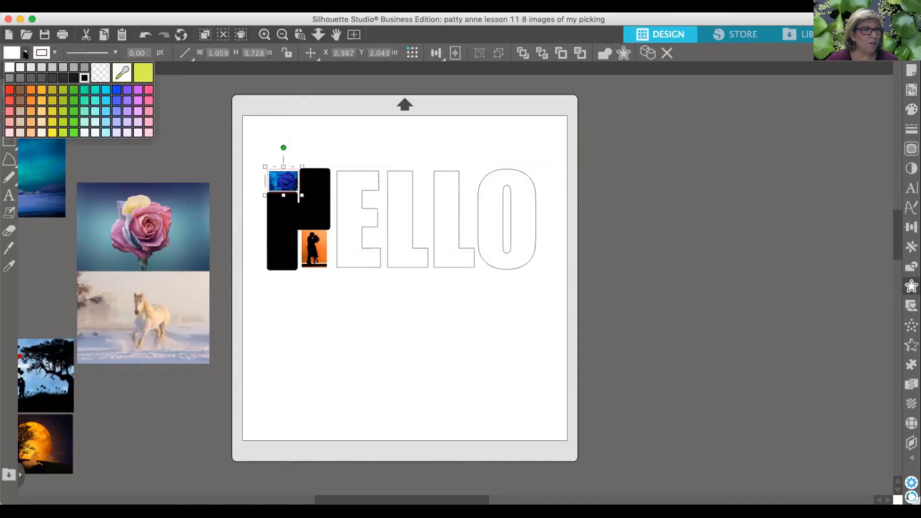
{"action": "left_click", "coordinate": [12, 91]}
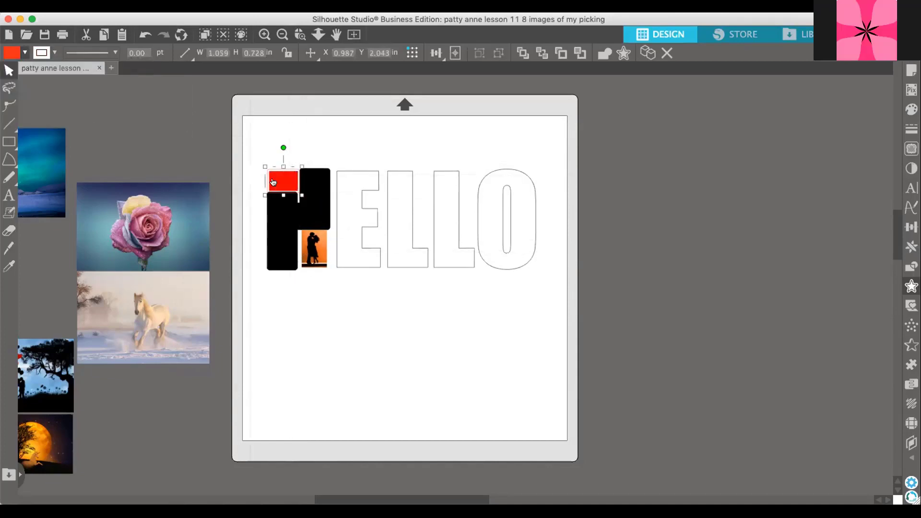
{"action": "mouse_move", "coordinate": [283, 183]}
{"action": "left_mouse_down"}
{"action": "mouse_move", "coordinate": [283, 173]}
{"action": "mouse_move", "coordinate": [283, 181]}
{"action": "left_mouse_up"}
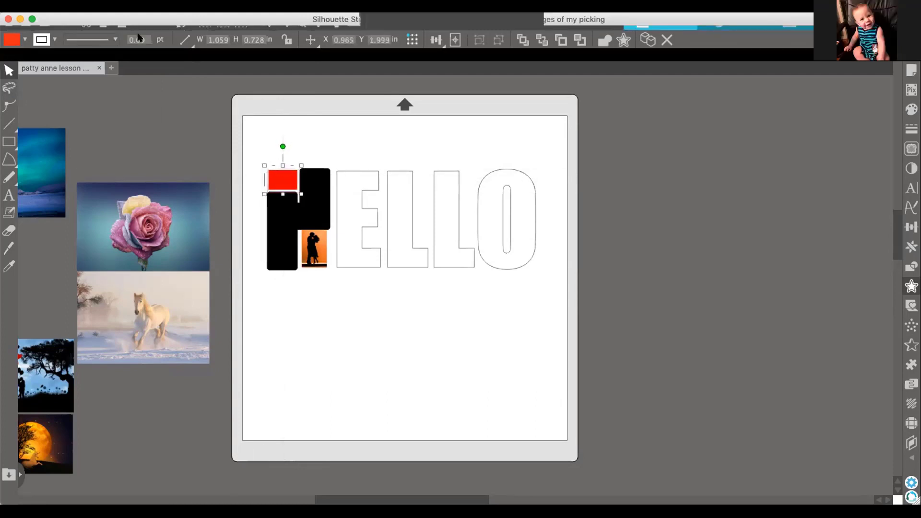
{"action": "left_click", "coordinate": [140, 36]}
{"action": "left_click", "coordinate": [140, 37]}
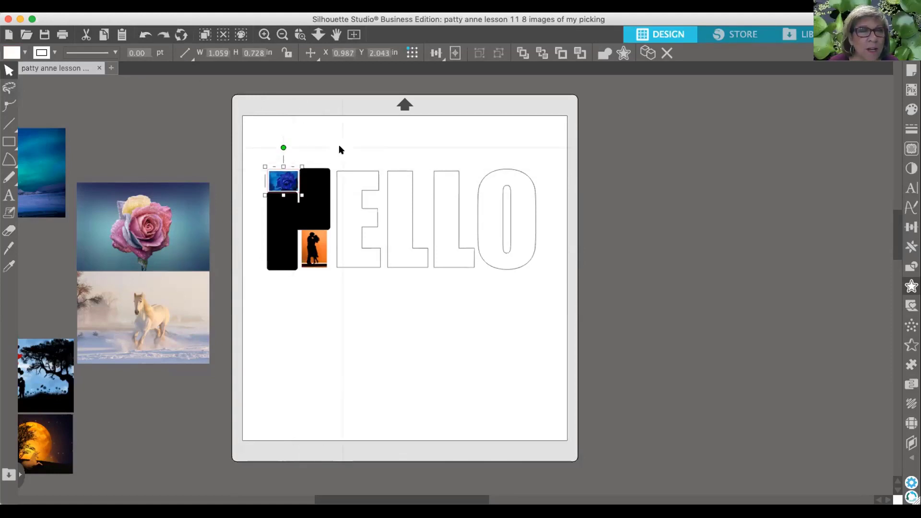
Step: Fill the offset around the blue rose photo with red
{"action": "left_click", "coordinate": [288, 170]}
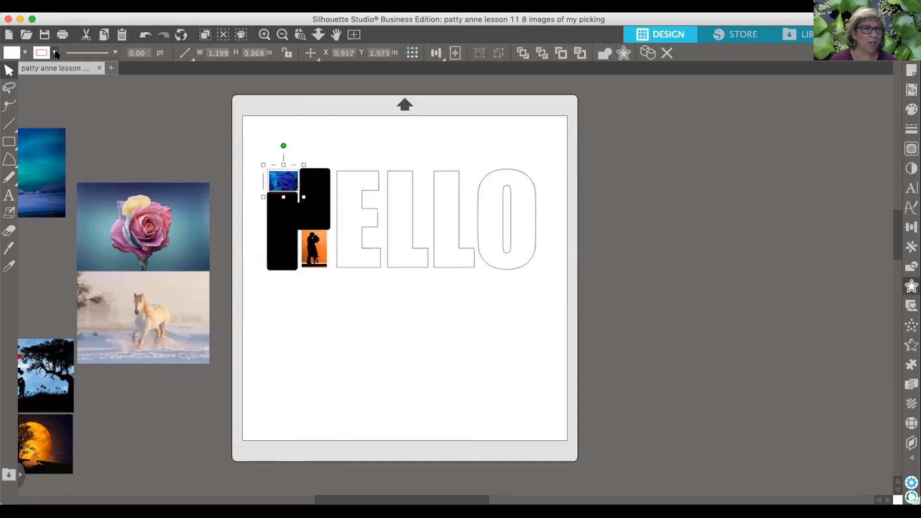
{"action": "left_click", "coordinate": [22, 55]}
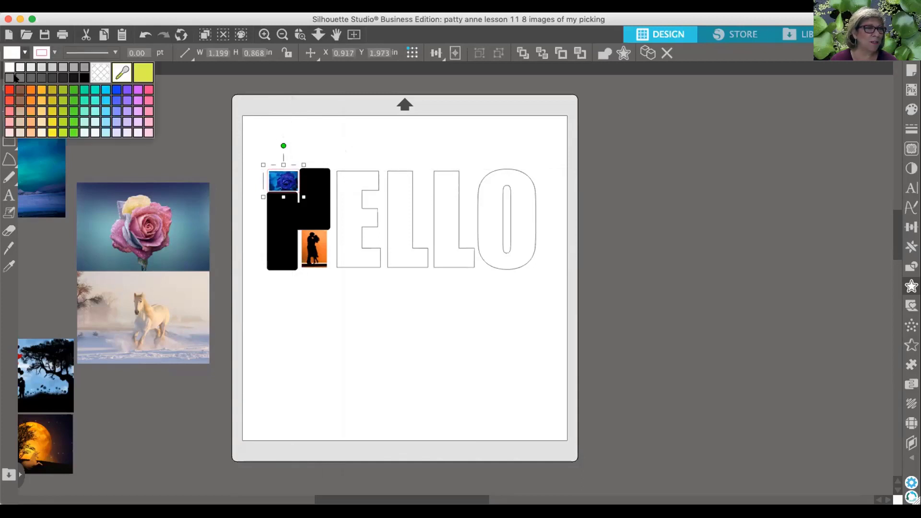
{"action": "left_click", "coordinate": [9, 90]}
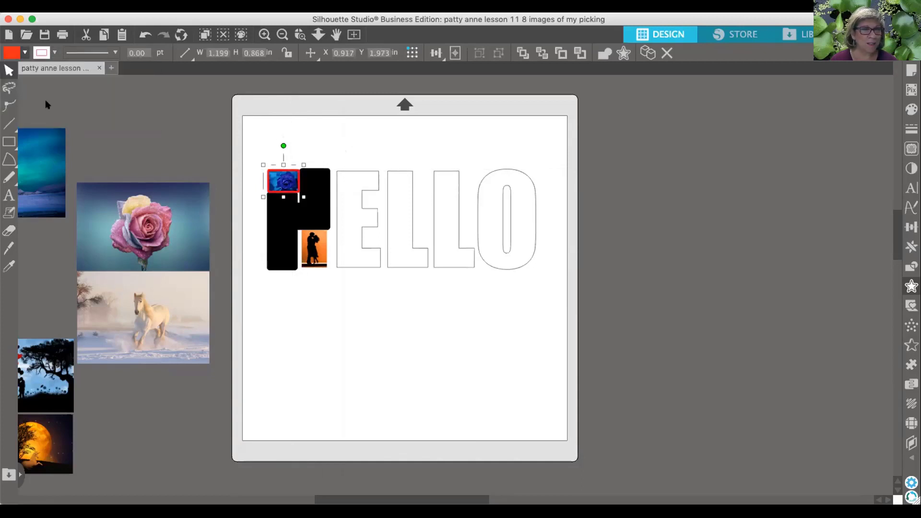
Step: Nudge the orange couple silhouette photo slightly away from the black shape and add an offset around it
{"action": "left_click", "coordinate": [310, 305]}
{"action": "left_click", "coordinate": [315, 251]}
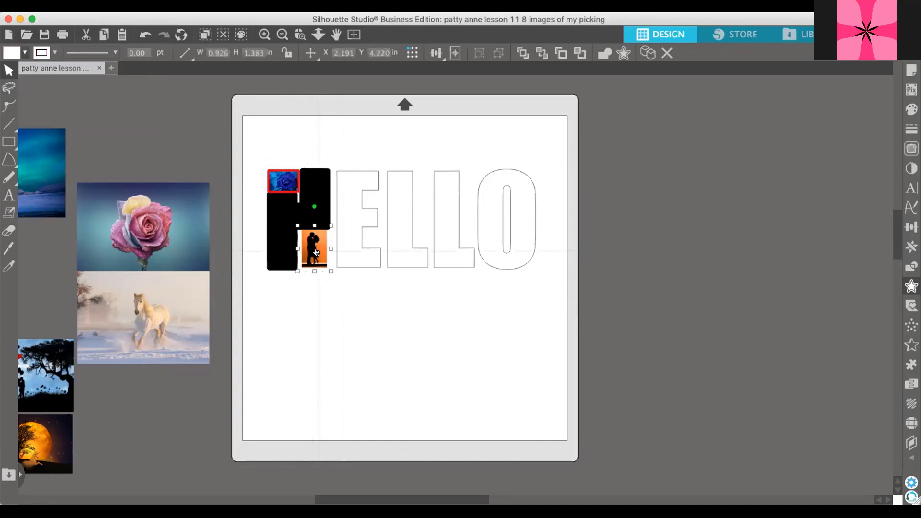
{"action": "left_click_drag", "start_coordinate": [316, 252], "coordinate": [318, 254]}
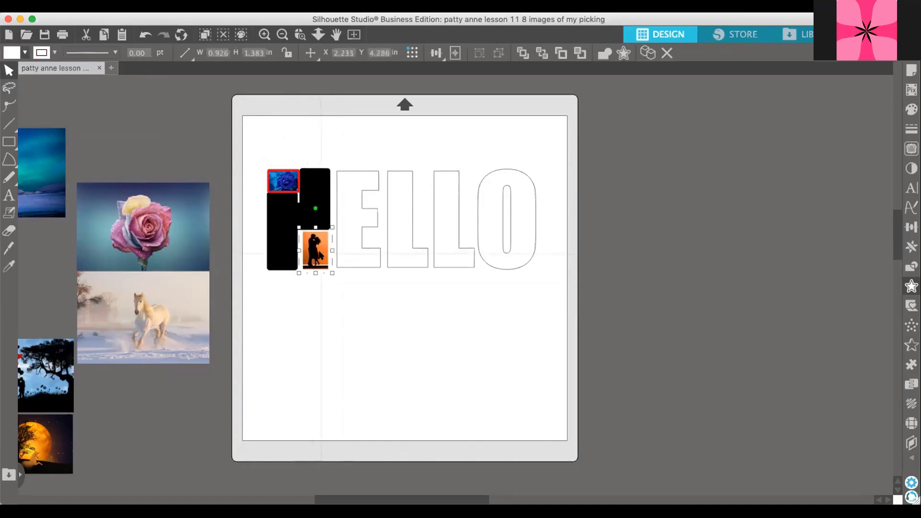
{"action": "left_click", "coordinate": [757, 110]}
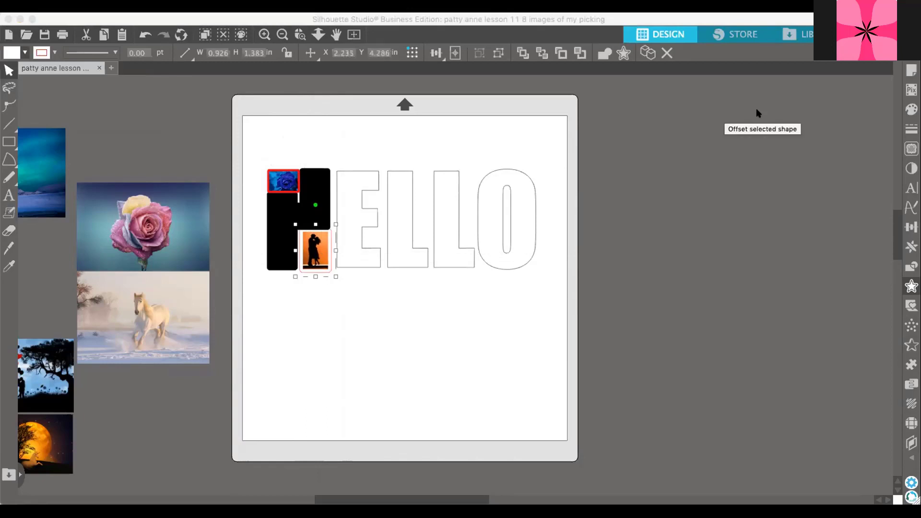
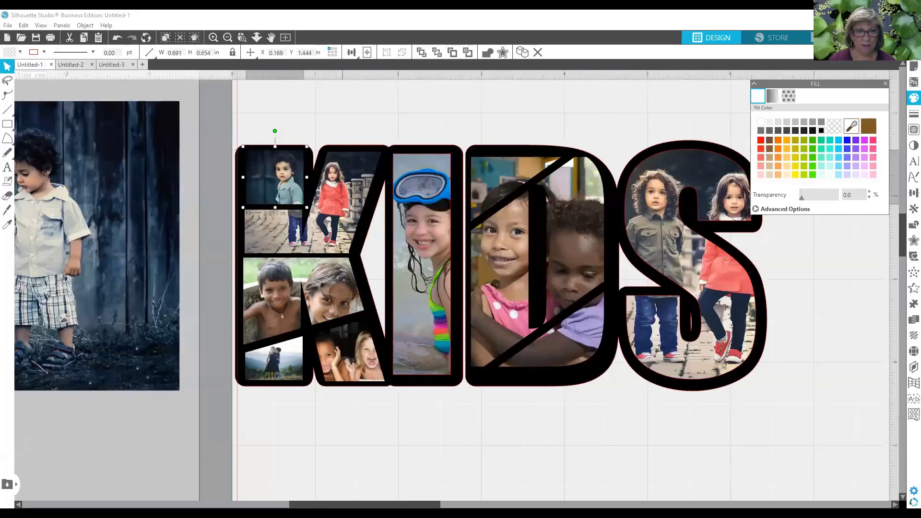
Step: Move the KIDS photo collage in the Untitled-1 document, then delete all of its letters and photos
{"action": "left_click_drag", "start_coordinate": [333, 505], "coordinate": [380, 492]}
{"action": "left_click_drag", "start_coordinate": [596, 398], "coordinate": [220, 252]}
{"action": "left_click_drag", "start_coordinate": [150, 195], "coordinate": [212, 215]}
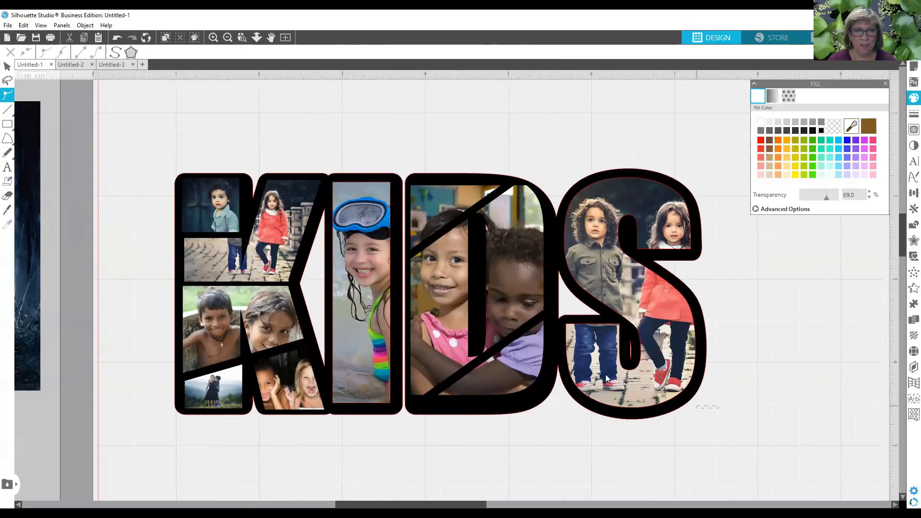
{"action": "key", "text": "ctrl+a"}
{"action": "key", "text": "Delete"}
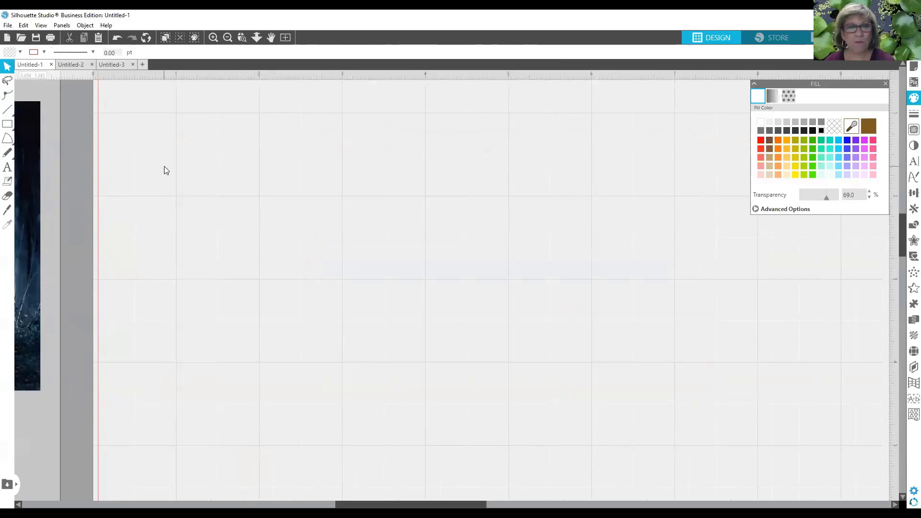
Step: Delete the remaining photo of the girl and boy and close the fill settings
{"action": "left_click_drag", "start_coordinate": [20, 249], "coordinate": [363, 283]}
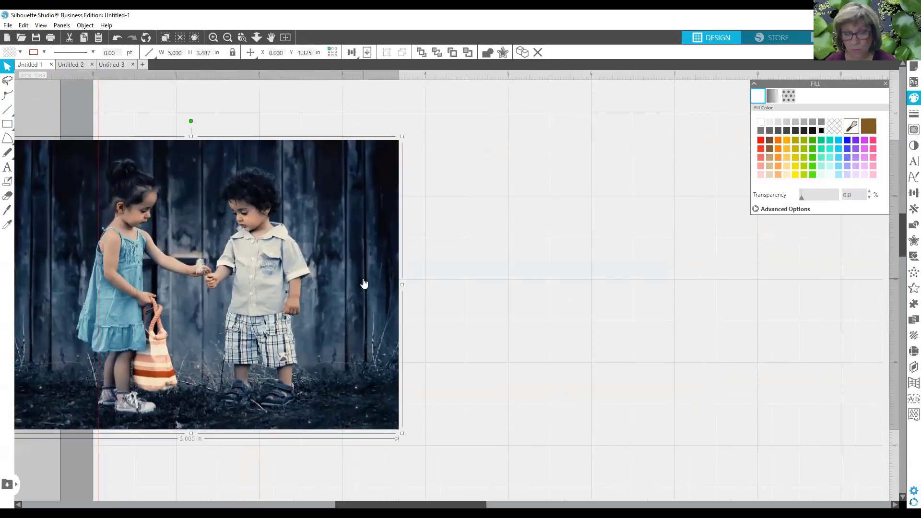
{"action": "key", "text": "Delete"}
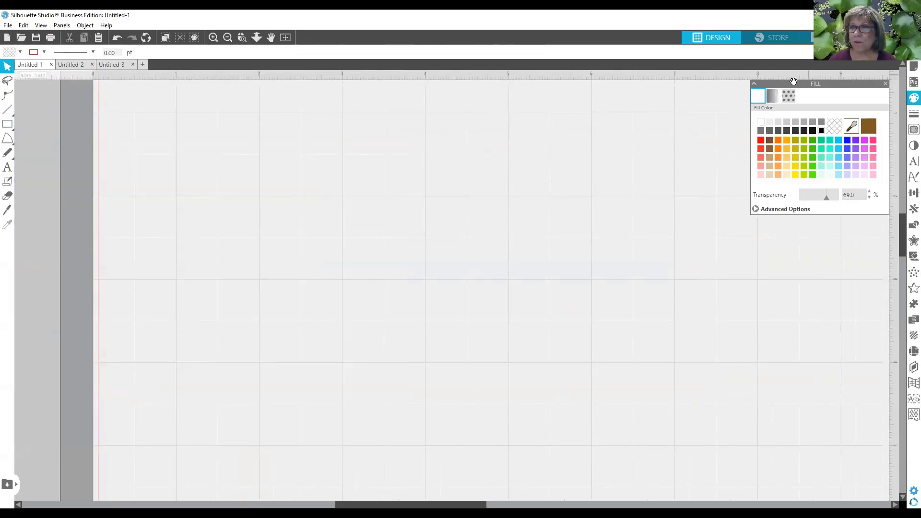
{"action": "left_click", "coordinate": [885, 84]}
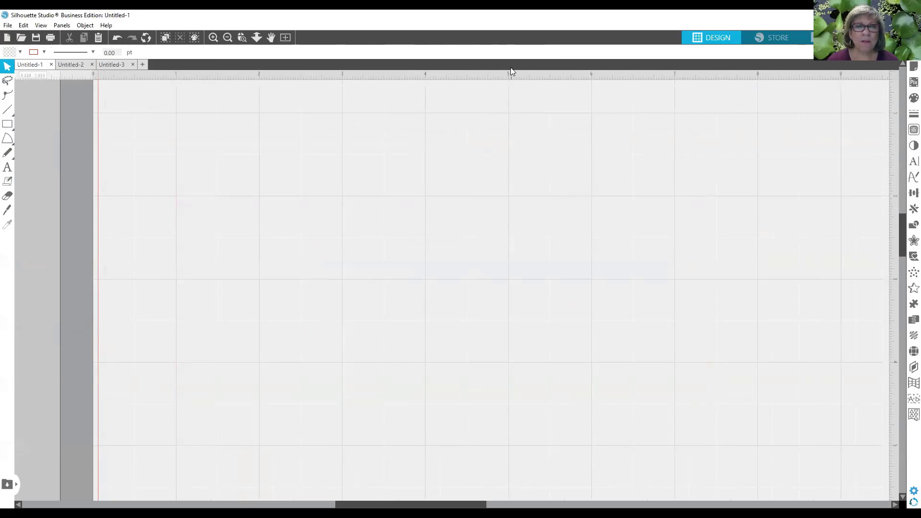
{"action": "left_click", "coordinate": [287, 37]}
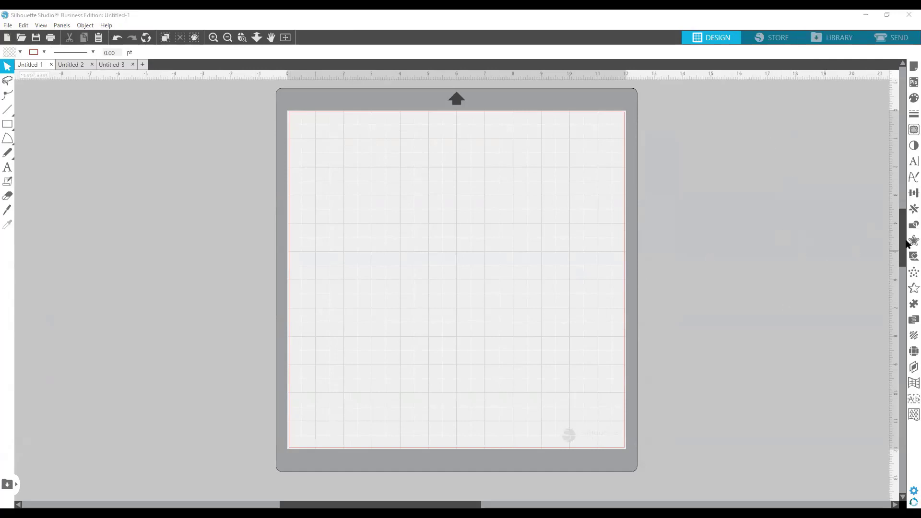
Step: Open the Silhouette Design Store and look over the new, trending and featured designs on its home page
{"action": "left_click", "coordinate": [772, 40]}
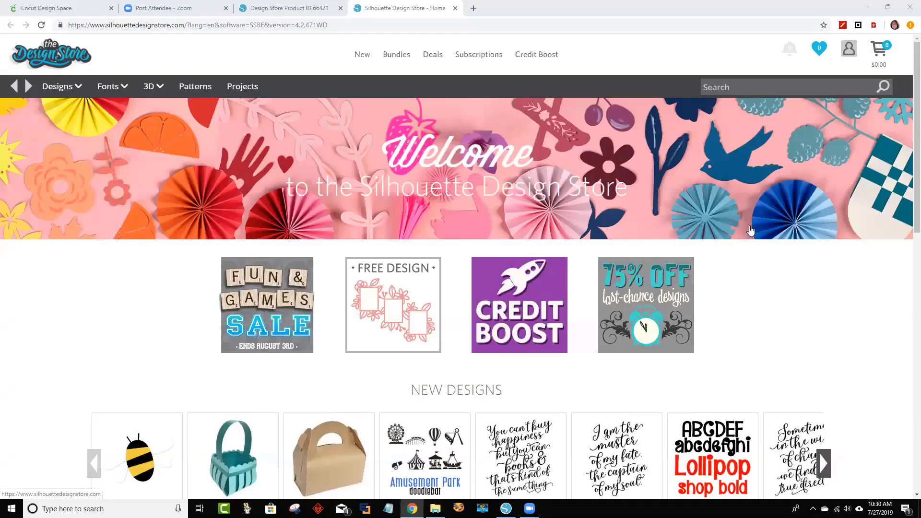
{"action": "scroll", "coordinate": [751, 230], "scroll_direction": "down", "scroll_amount": 1}
{"action": "scroll", "coordinate": [751, 226], "scroll_direction": "up", "scroll_amount": 1}
{"action": "scroll", "coordinate": [752, 228], "scroll_direction": "down", "scroll_amount": 7}
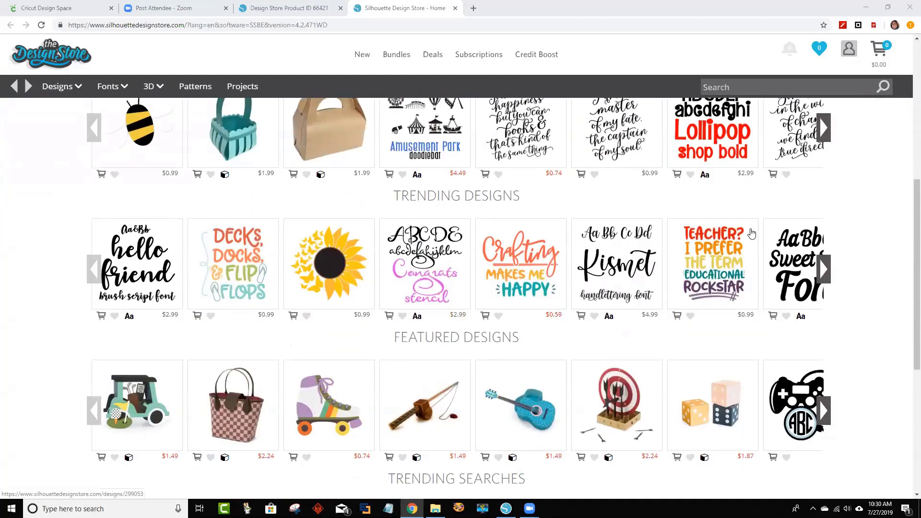
{"action": "scroll", "coordinate": [751, 233], "scroll_direction": "up", "scroll_amount": 6}
{"action": "scroll", "coordinate": [751, 234], "scroll_direction": "up", "scroll_amount": 1}
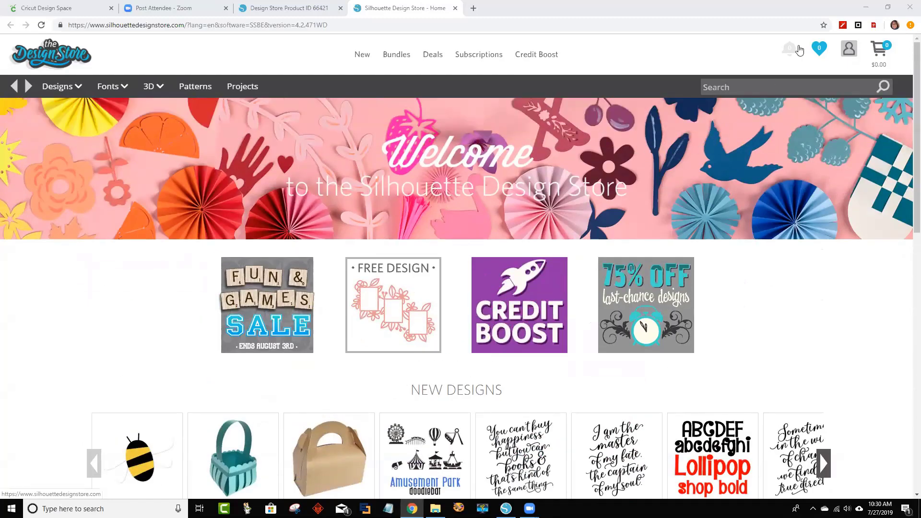
Step: Search the design store for "rhinestone pumpkin"
{"action": "mouse_move", "coordinate": [850, 52]}
{"action": "left_click", "coordinate": [735, 87]}
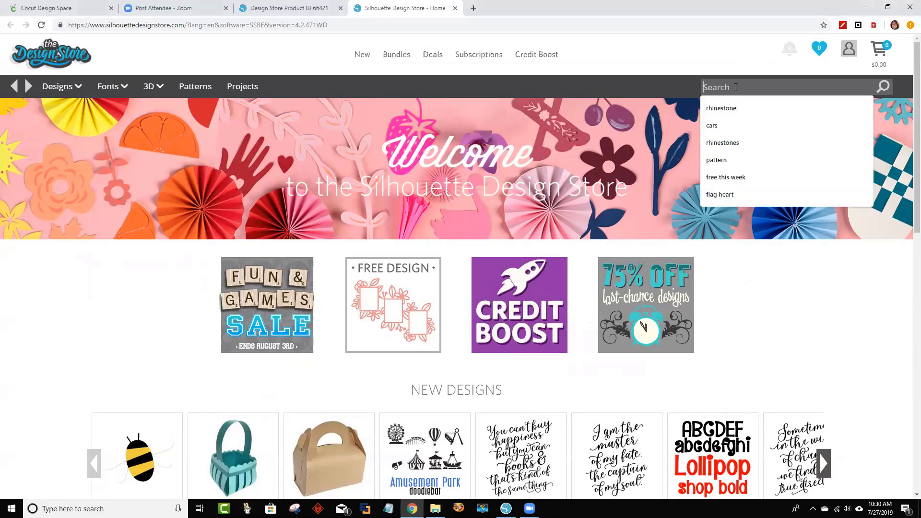
{"action": "type", "text": "rhn"}
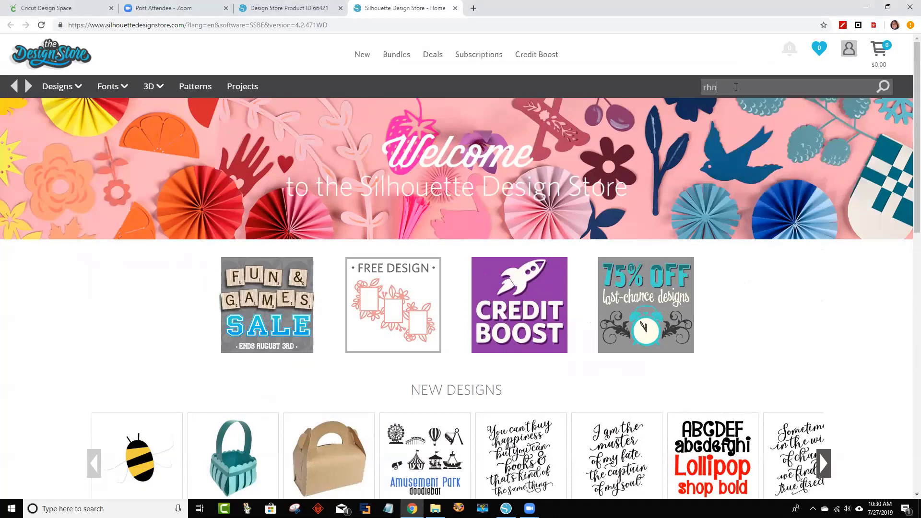
{"action": "key", "text": "BackSpace"}
{"action": "type", "text": "in"}
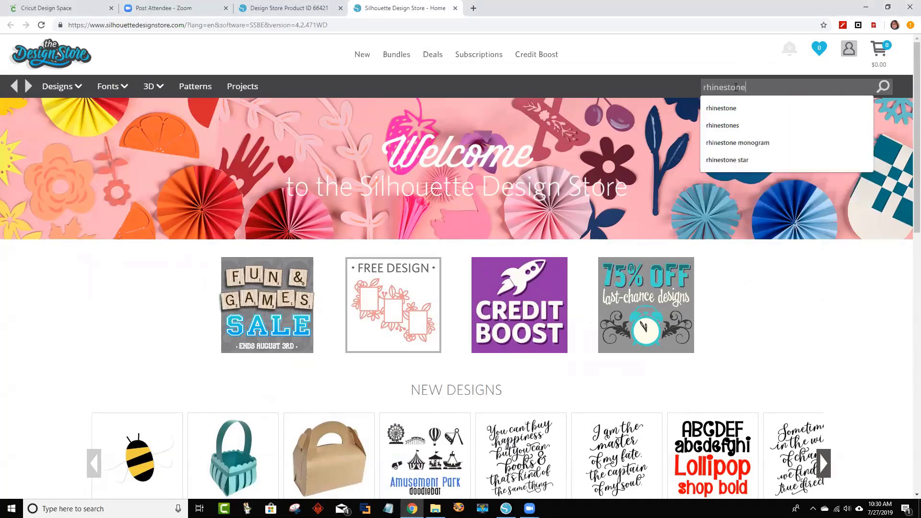
{"action": "type", "text": "estone pumpkin"}
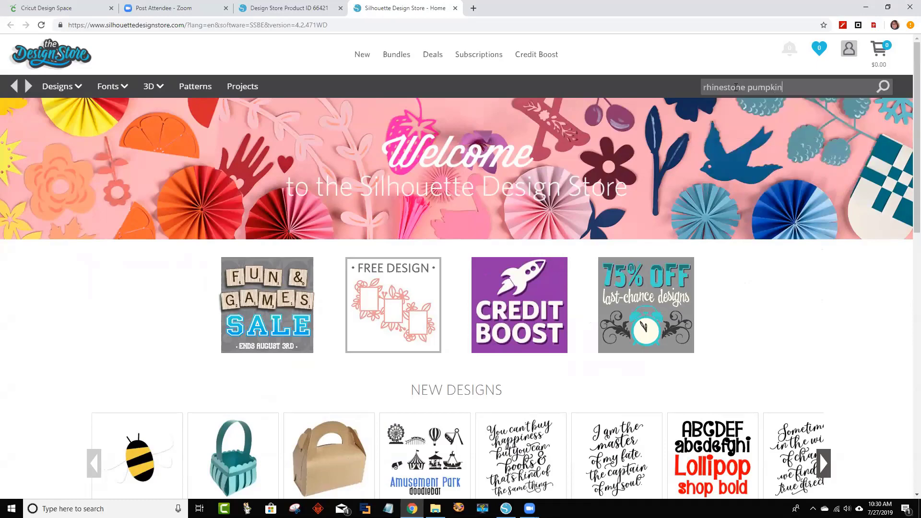
{"action": "key", "text": "Return"}
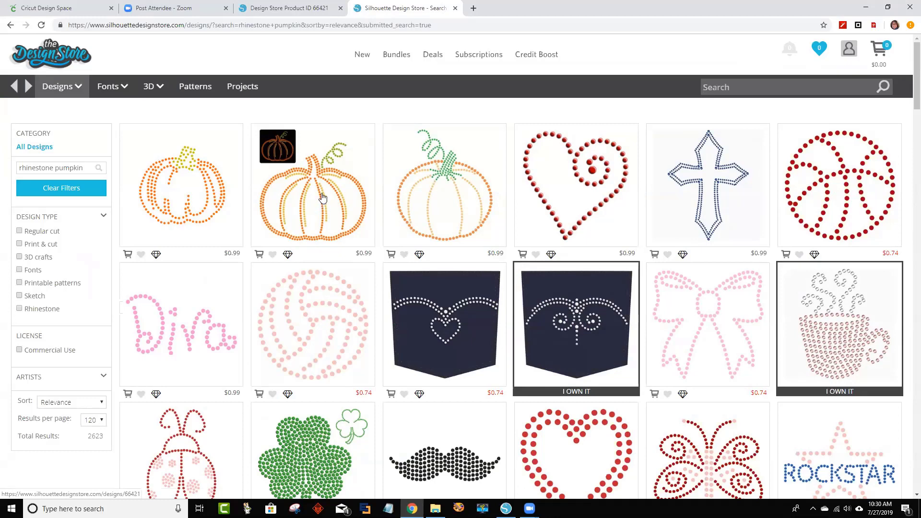
Step: Open the Rhinestone Pumpkin design with the curly green vine and highlight its description
{"action": "left_click", "coordinate": [323, 198]}
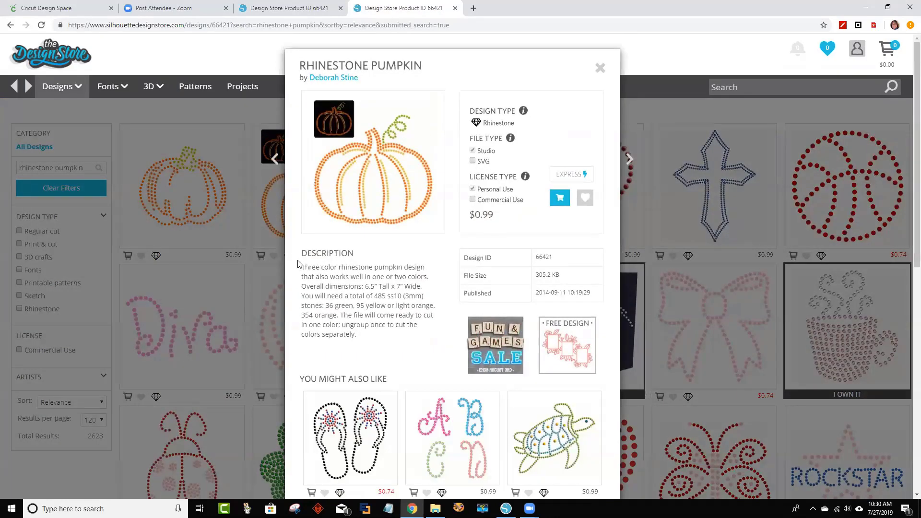
{"action": "left_click_drag", "start_coordinate": [302, 253], "coordinate": [431, 340]}
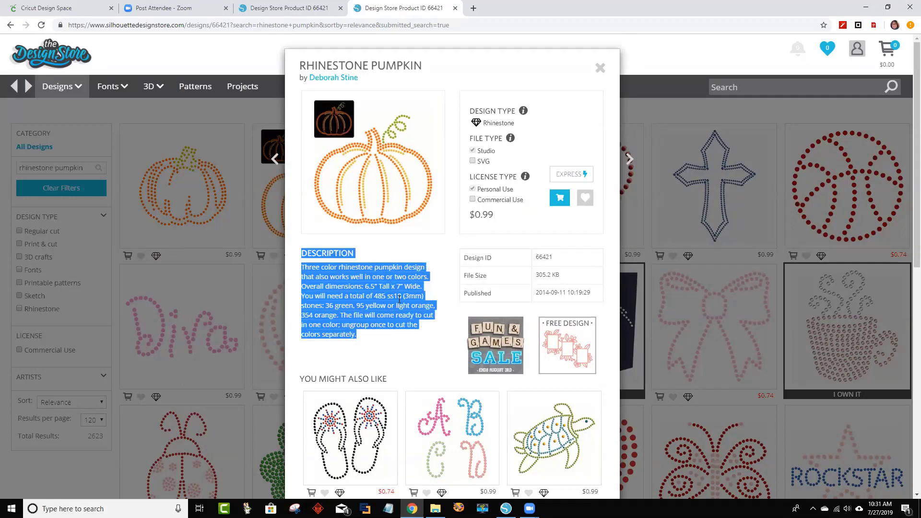
Step: Highlight the 485 ss10 stone requirement, buy the Rhinestone Pumpkin design through express checkout and close its details
{"action": "left_click_drag", "start_coordinate": [399, 298], "coordinate": [373, 299]}
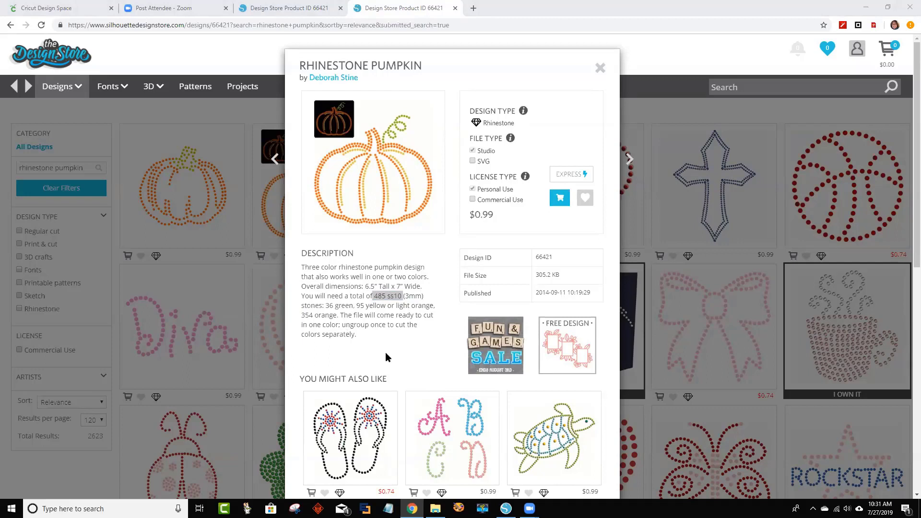
{"action": "left_click", "coordinate": [570, 176]}
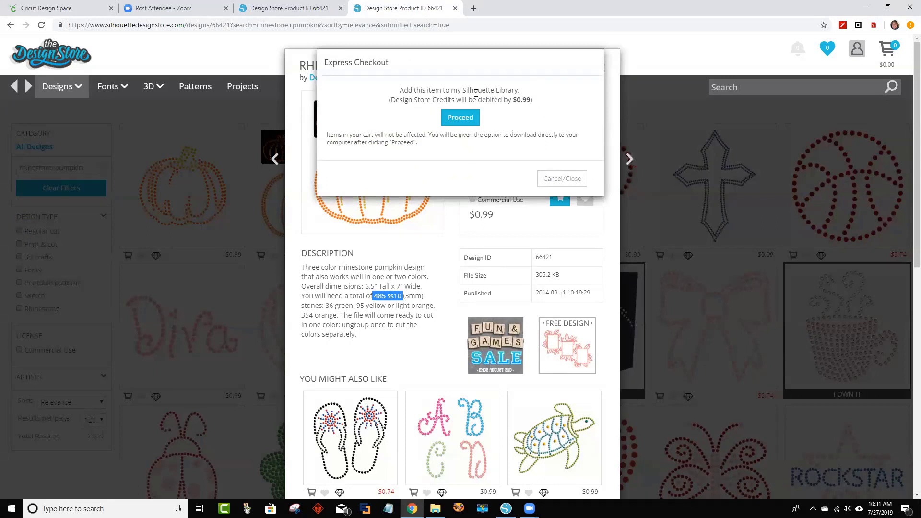
{"action": "left_click", "coordinate": [460, 119]}
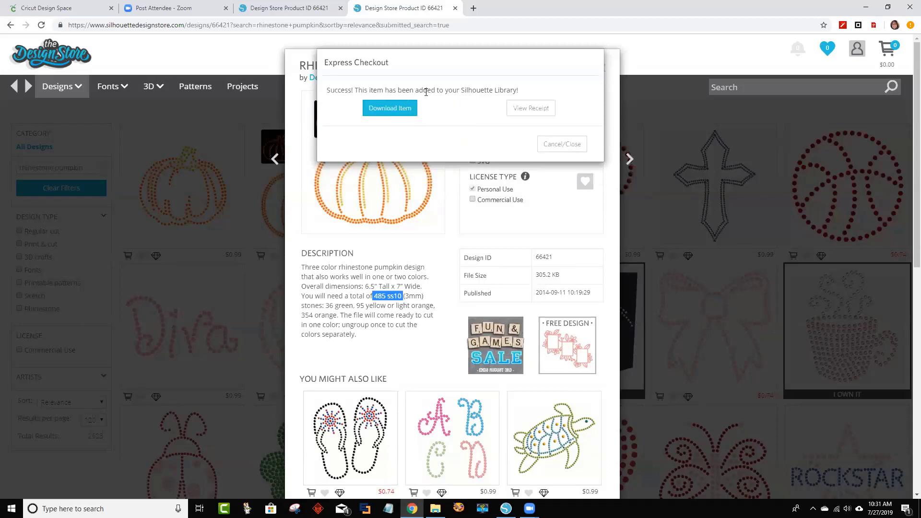
{"action": "left_click_drag", "start_coordinate": [426, 91], "coordinate": [524, 93]}
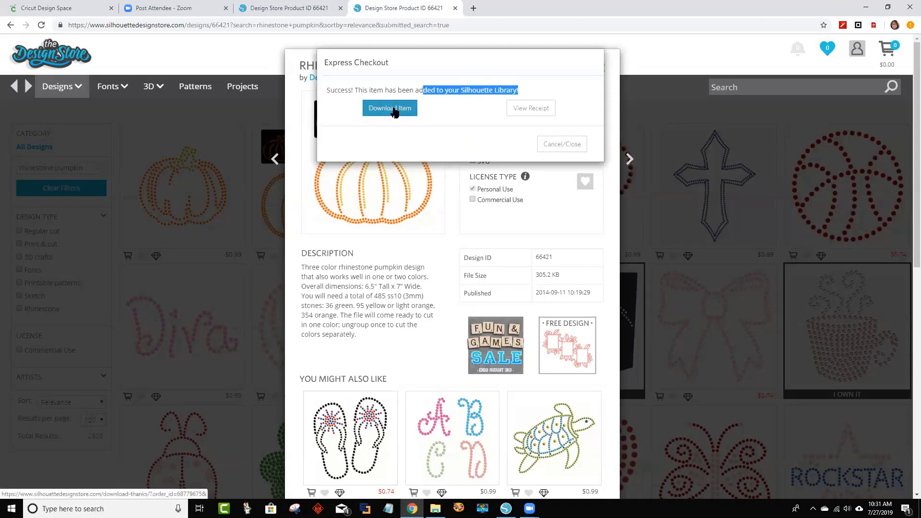
{"action": "left_click", "coordinate": [449, 140]}
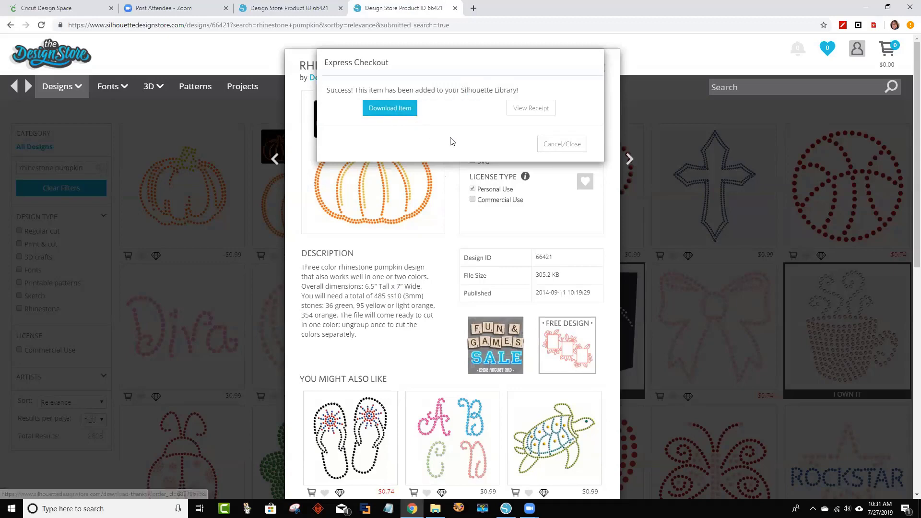
{"action": "left_click", "coordinate": [565, 145]}
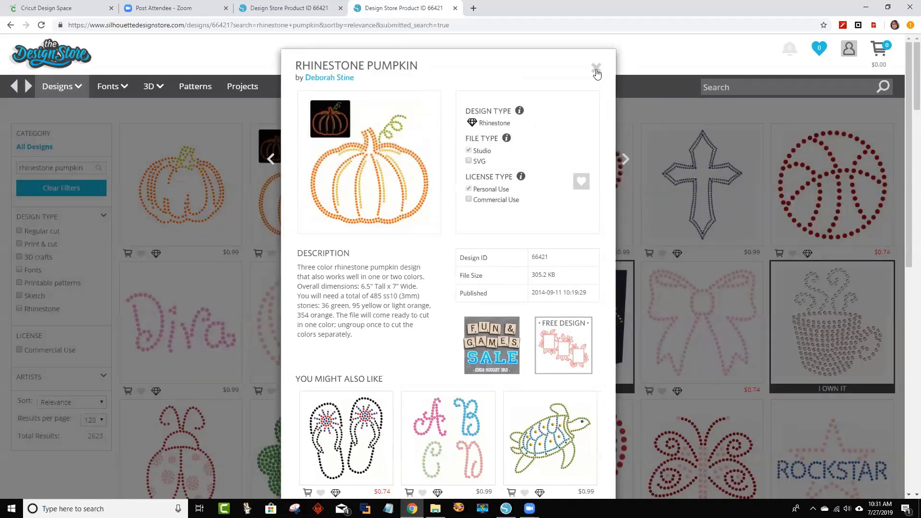
{"action": "left_click", "coordinate": [597, 68]}
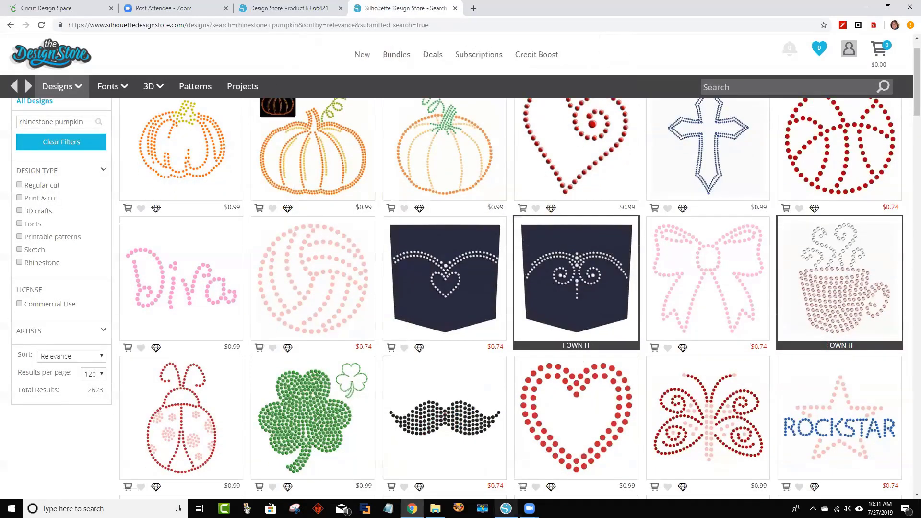
Step: Switch to Silhouette Studio and place the newly purchased rhinestone pumpkin from the library's Recent Downloads on the mat
{"action": "left_click", "coordinate": [506, 509]}
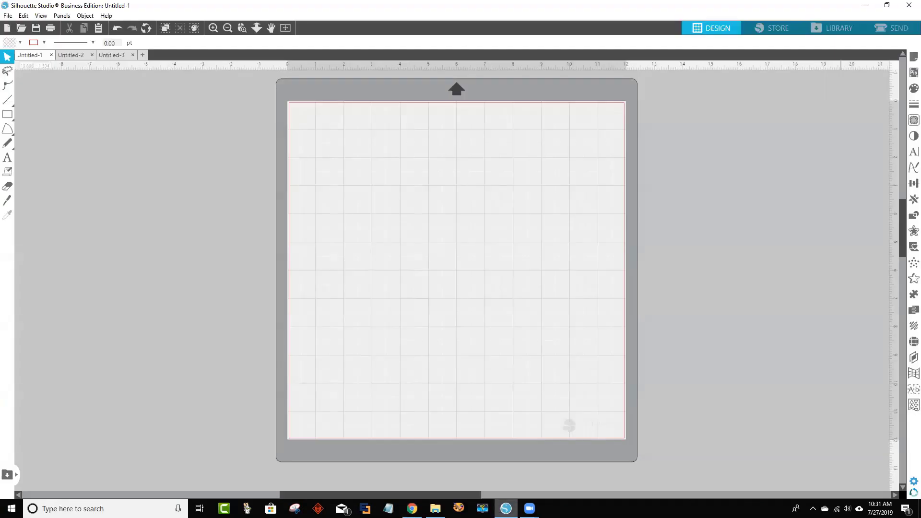
{"action": "left_click", "coordinate": [538, 53]}
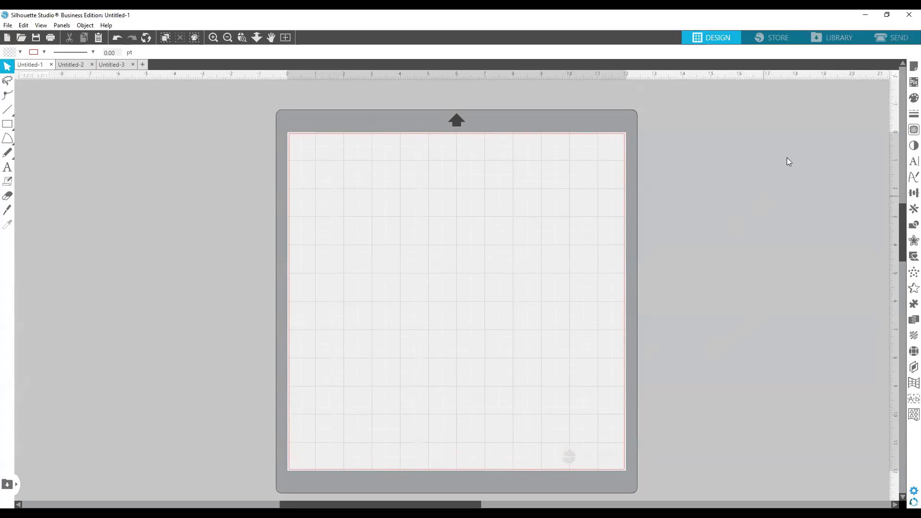
{"action": "left_click", "coordinate": [829, 38]}
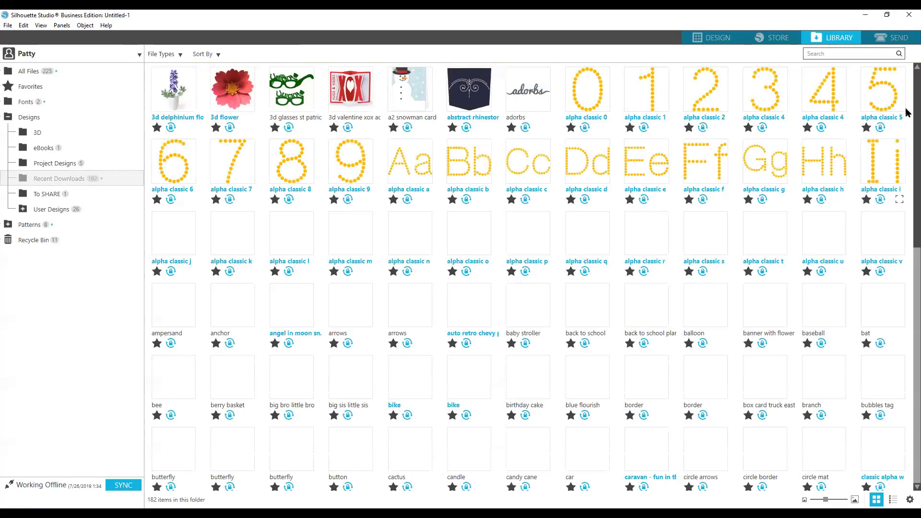
{"action": "scroll", "coordinate": [891, 247], "scroll_direction": "down", "scroll_amount": 1}
{"action": "scroll", "coordinate": [775, 308], "scroll_direction": "down", "scroll_amount": 5}
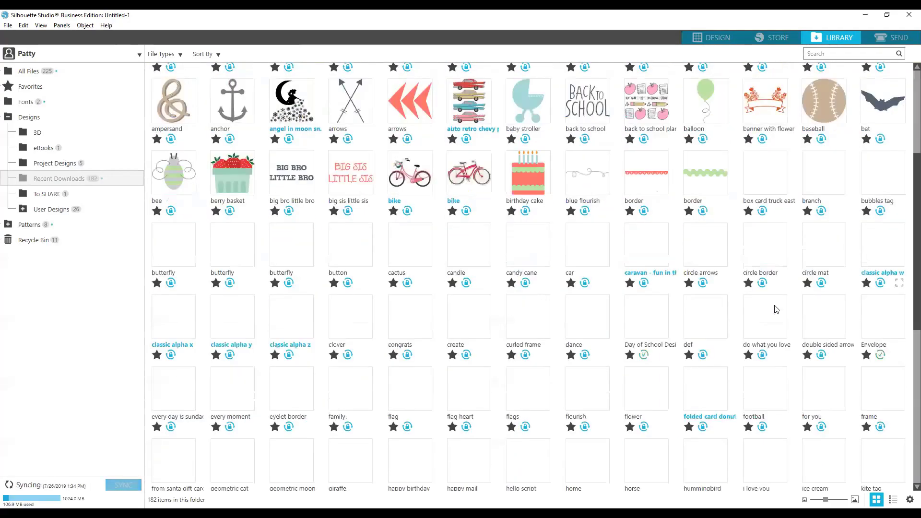
{"action": "scroll", "coordinate": [775, 309], "scroll_direction": "down", "scroll_amount": 4}
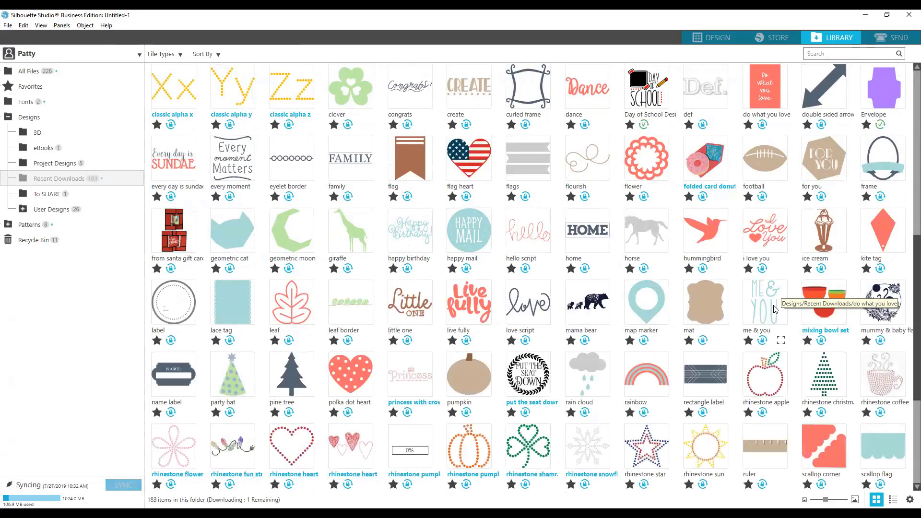
{"action": "scroll", "coordinate": [775, 309], "scroll_direction": "down", "scroll_amount": 2}
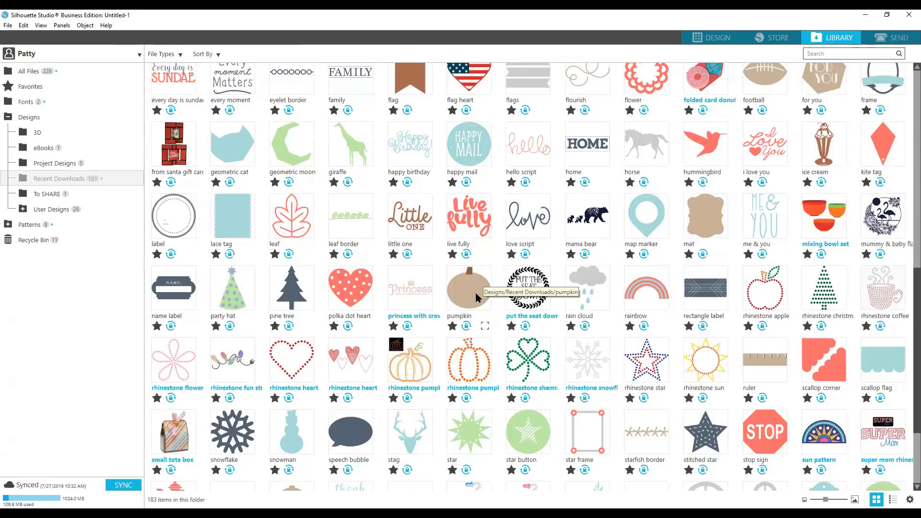
{"action": "left_click", "coordinate": [411, 369]}
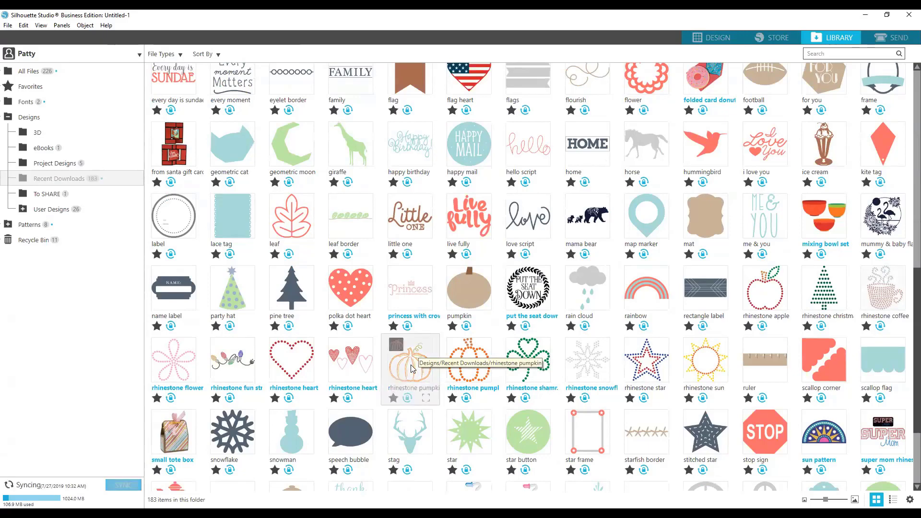
{"action": "double_click", "coordinate": [411, 368]}
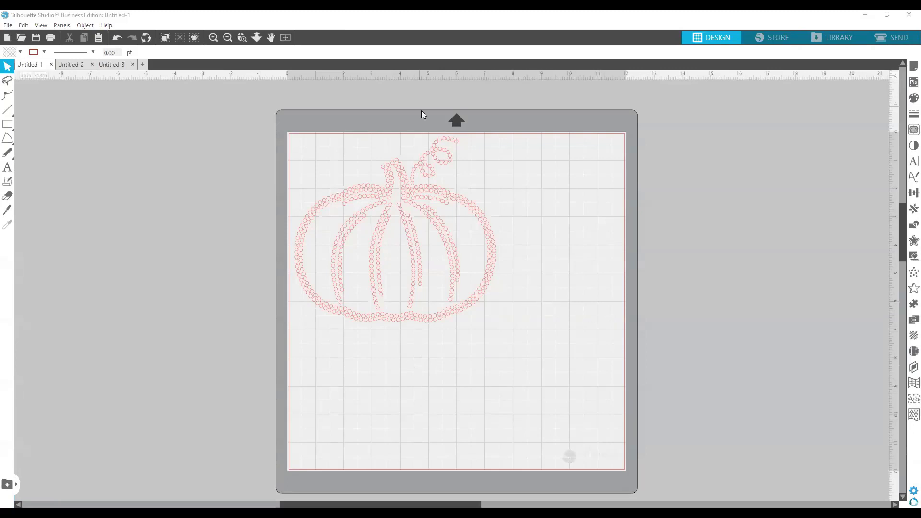
Step: Inspect the pumpkin's cut lines in the send view, sort the cut actions by fill color, and return to the design view
{"action": "left_click_drag", "start_coordinate": [281, 142], "coordinate": [280, 132]}
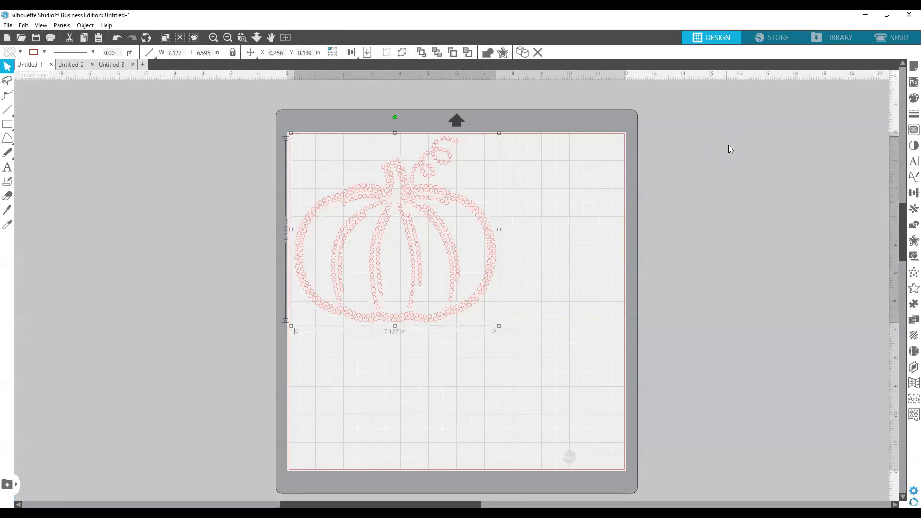
{"action": "left_click", "coordinate": [570, 175]}
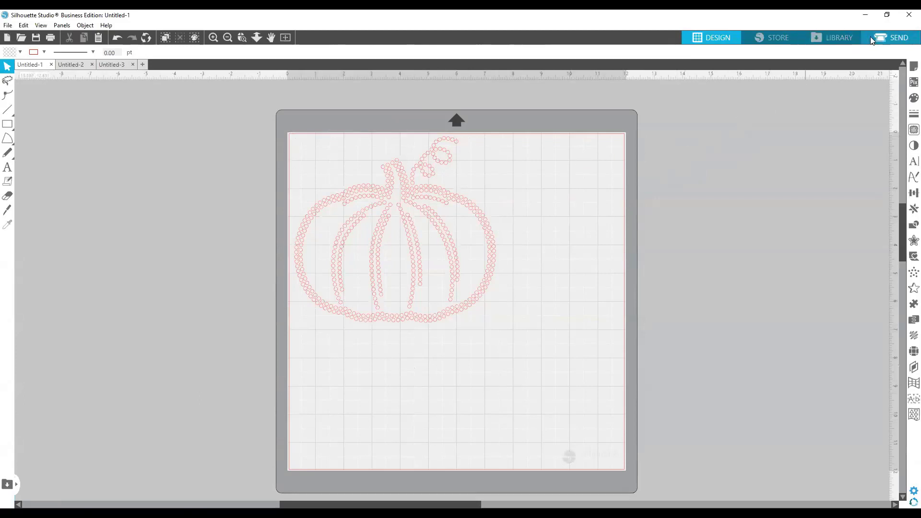
{"action": "left_click", "coordinate": [887, 40]}
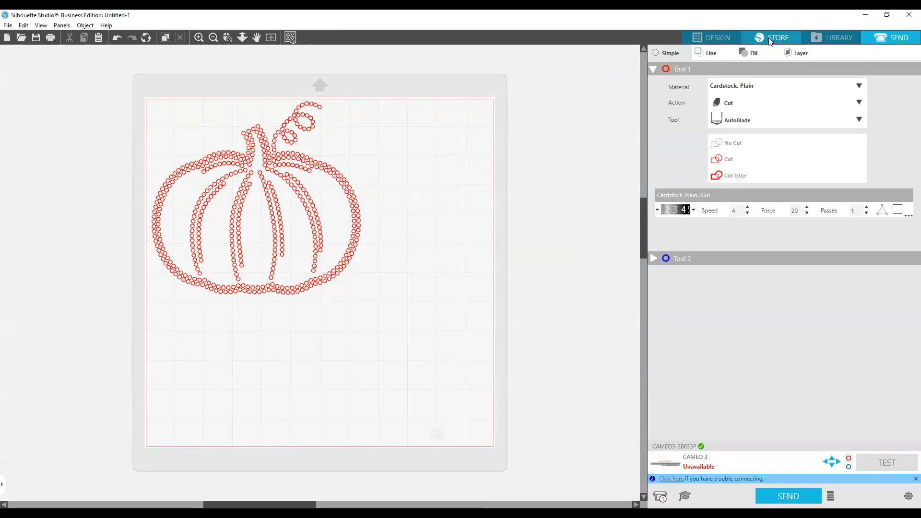
{"action": "left_click", "coordinate": [749, 52]}
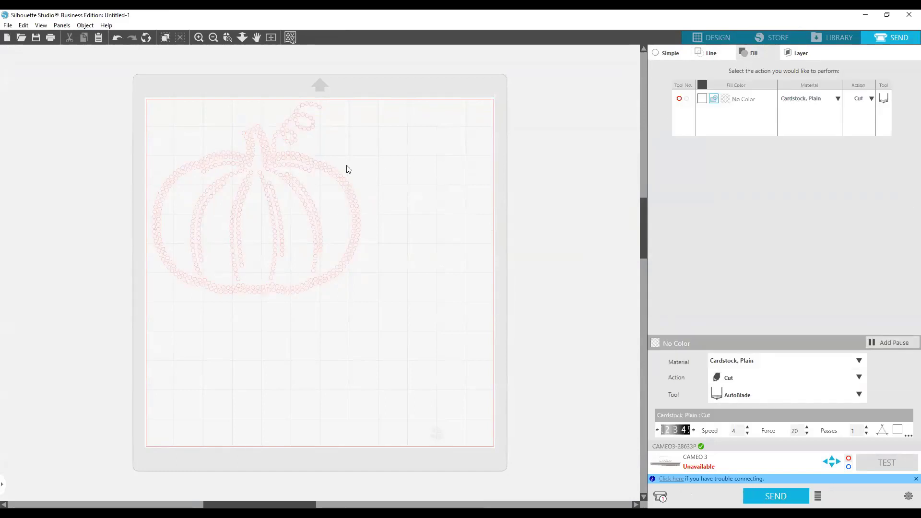
{"action": "left_click", "coordinate": [709, 38]}
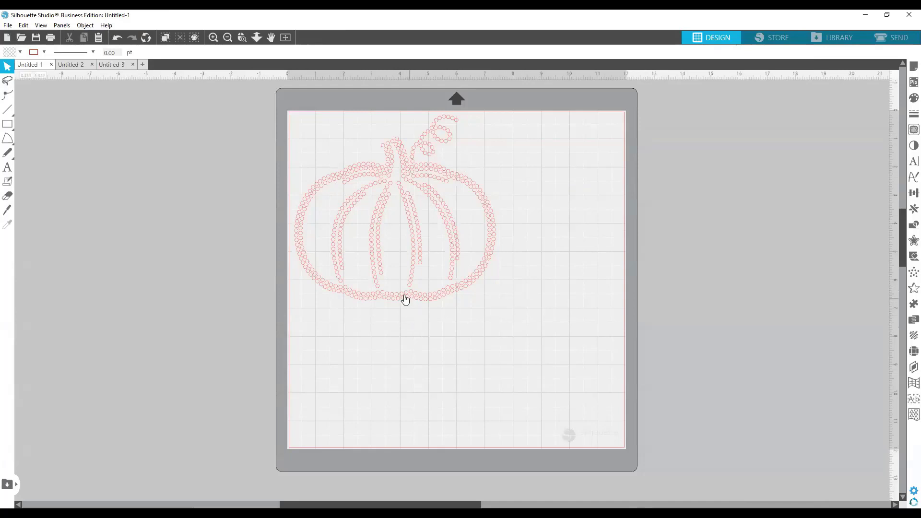
Step: Fill the whole rhinestone pumpkin with orange
{"action": "left_click", "coordinate": [453, 266]}
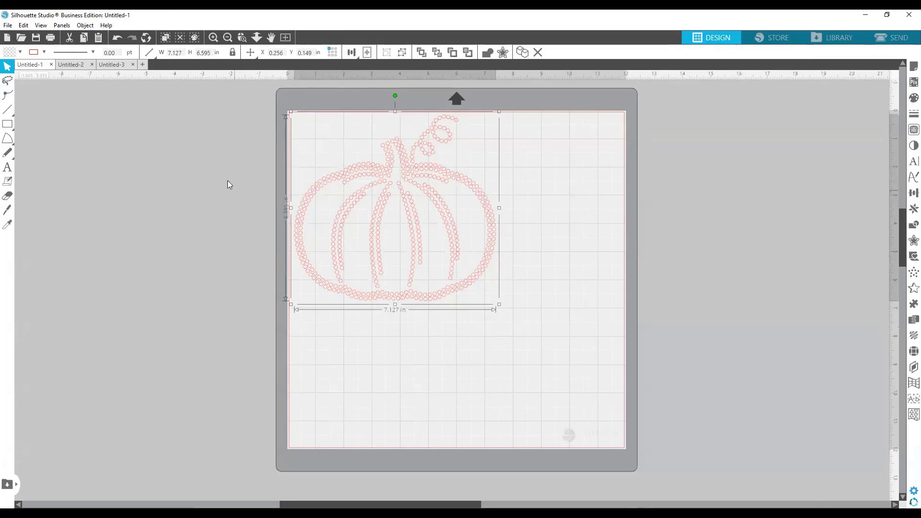
{"action": "left_click", "coordinate": [9, 53]}
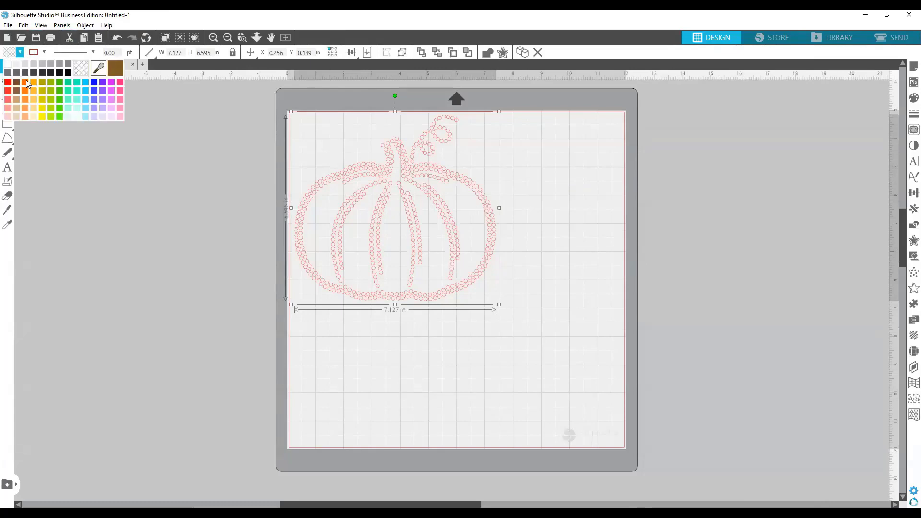
{"action": "left_click", "coordinate": [26, 82]}
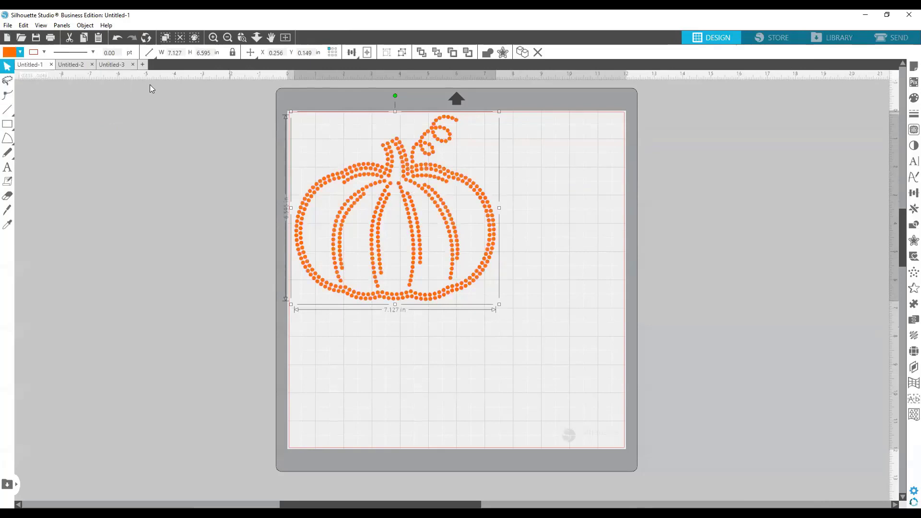
Step: Save the design to the Desktop's class folder as an SVG named pumpkin, accepting the export restriction
{"action": "left_click", "coordinate": [8, 25]}
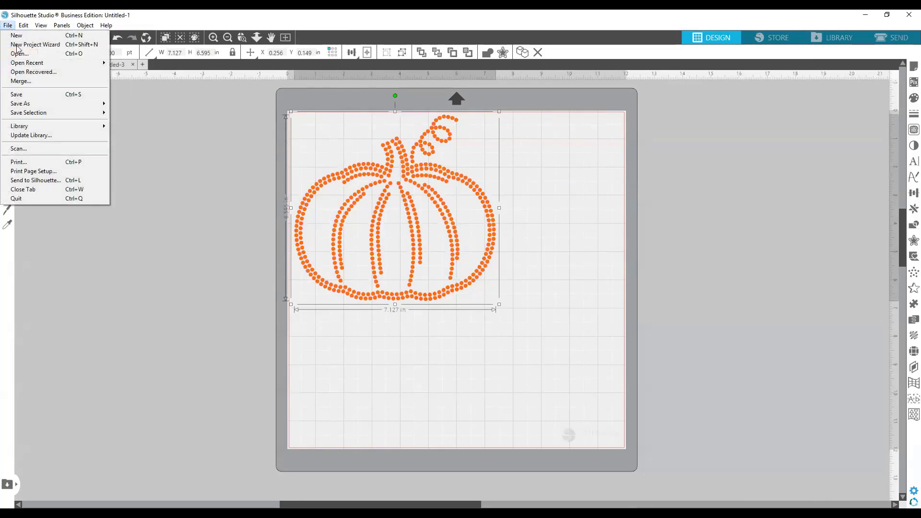
{"action": "mouse_move", "coordinate": [29, 105]}
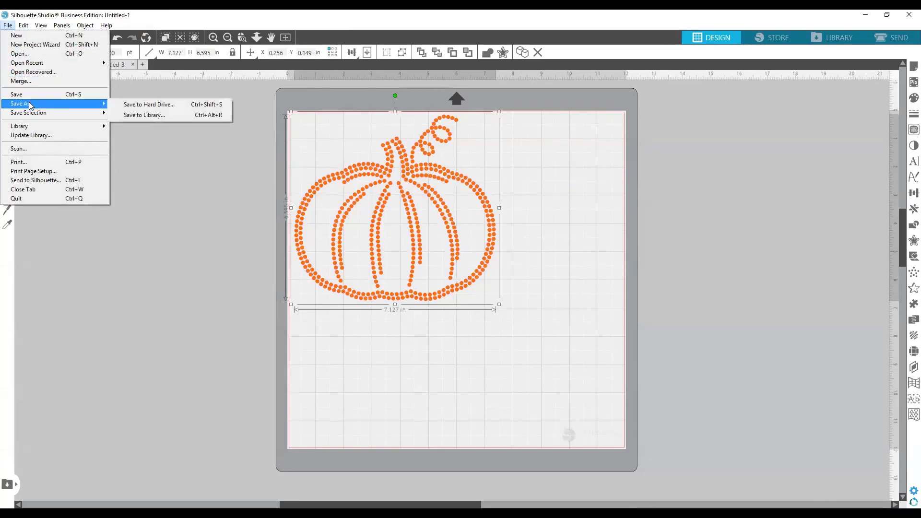
{"action": "left_click", "coordinate": [154, 104]}
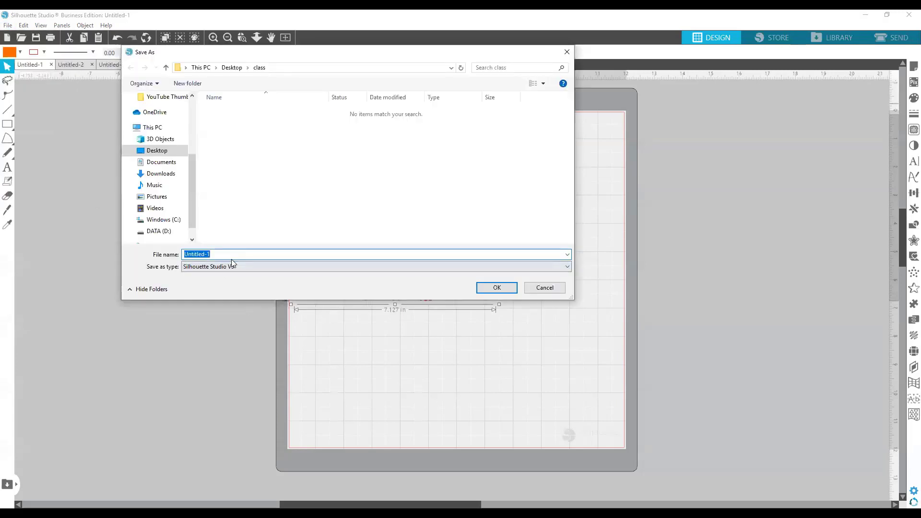
{"action": "type", "text": "pumpkin"}
{"action": "left_click", "coordinate": [234, 265]}
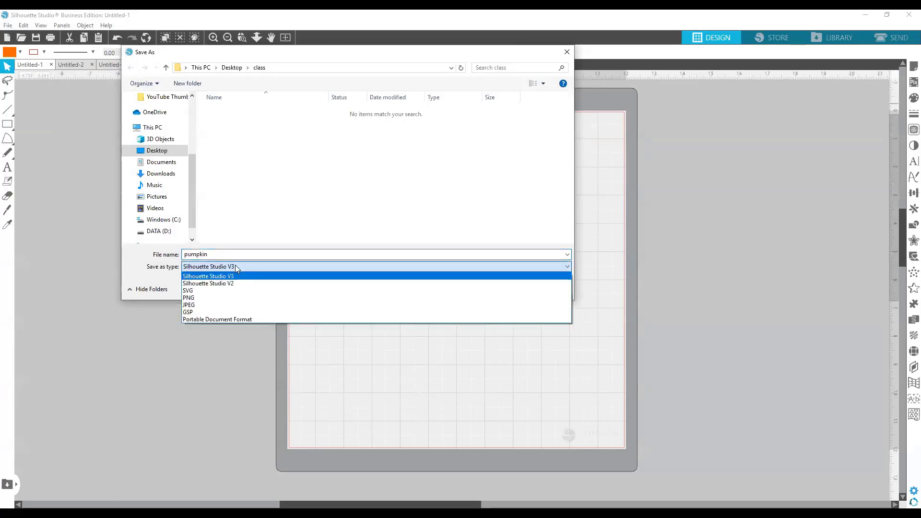
{"action": "left_click", "coordinate": [192, 291]}
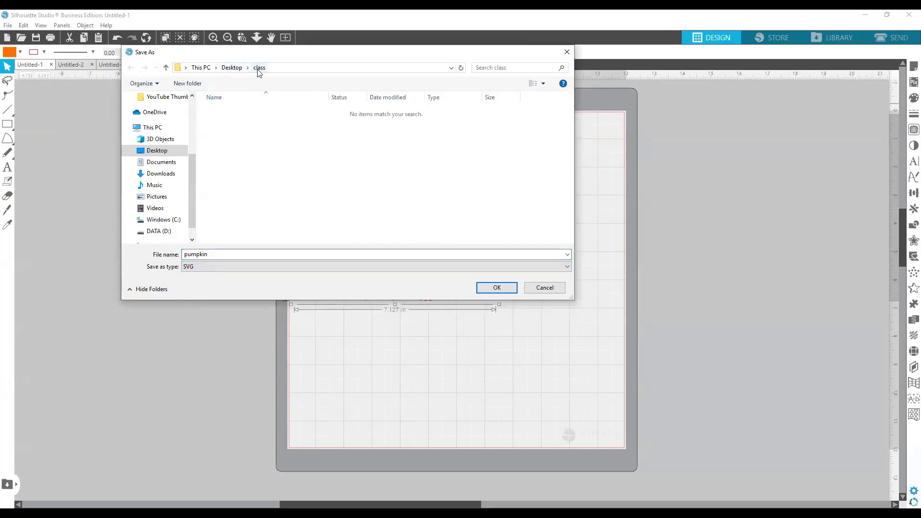
{"action": "left_click", "coordinate": [497, 288]}
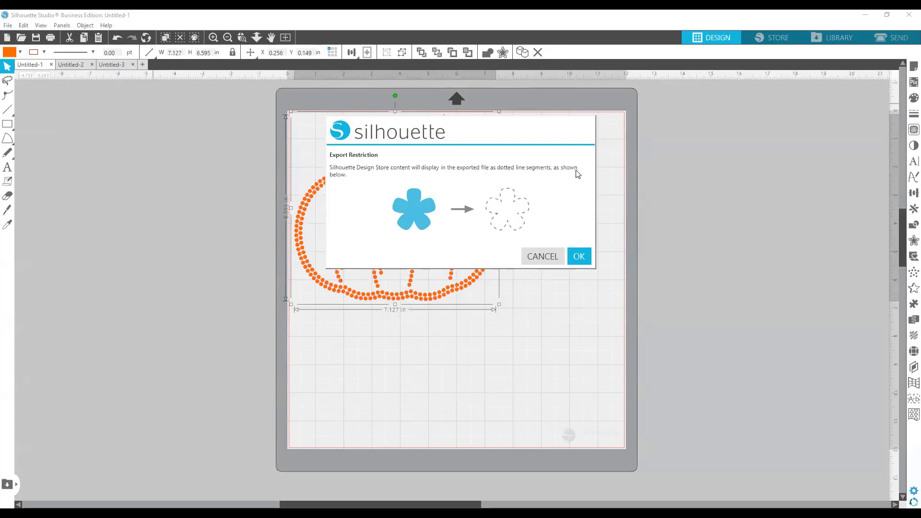
{"action": "left_click", "coordinate": [579, 257]}
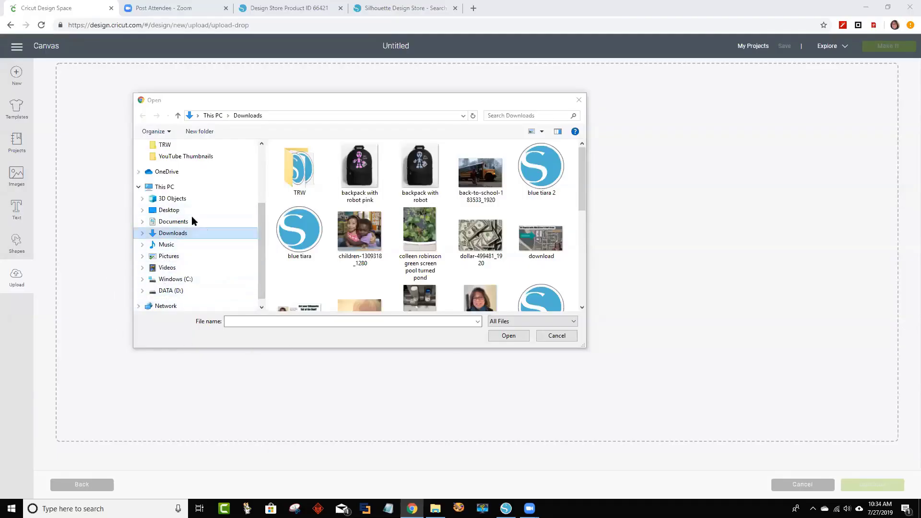
Step: Switch to Cricut Design Space and load the pumpkin file from the Desktop's class folder as an image upload
{"action": "left_click", "coordinate": [177, 212]}
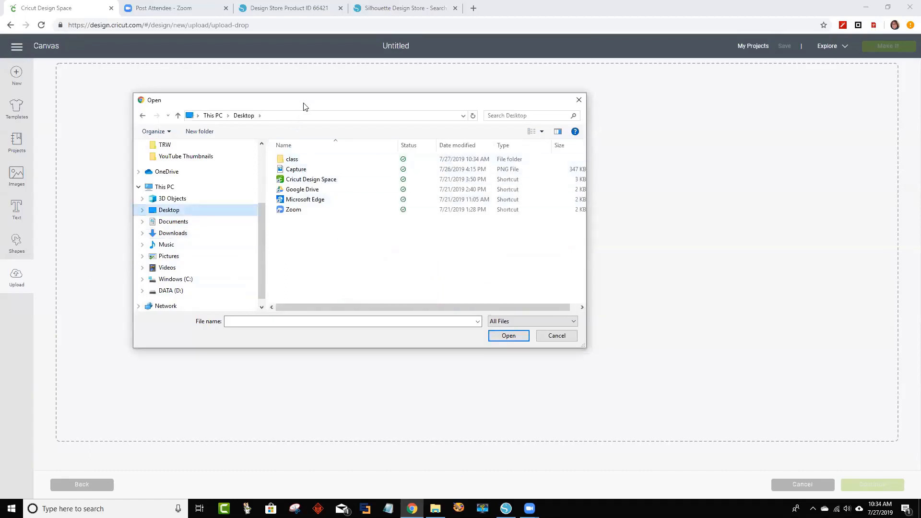
{"action": "left_click_drag", "start_coordinate": [315, 105], "coordinate": [448, 115]}
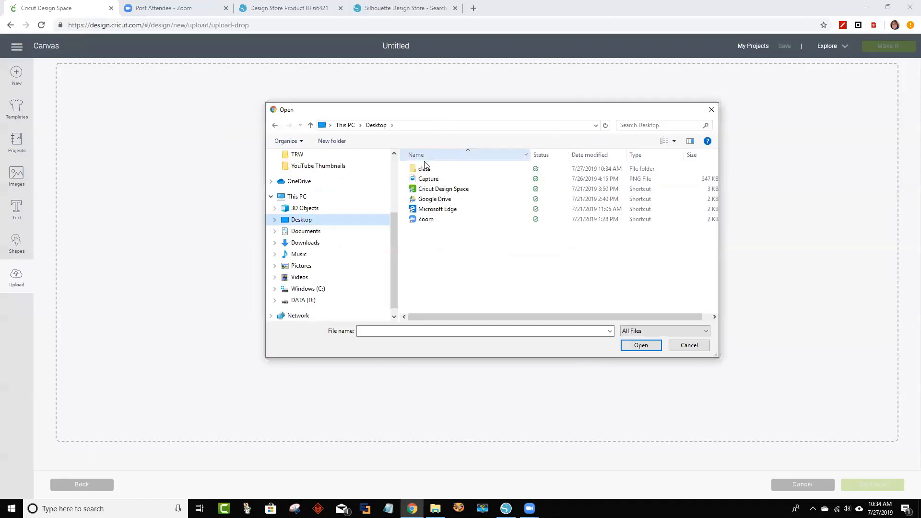
{"action": "double_click", "coordinate": [424, 169]}
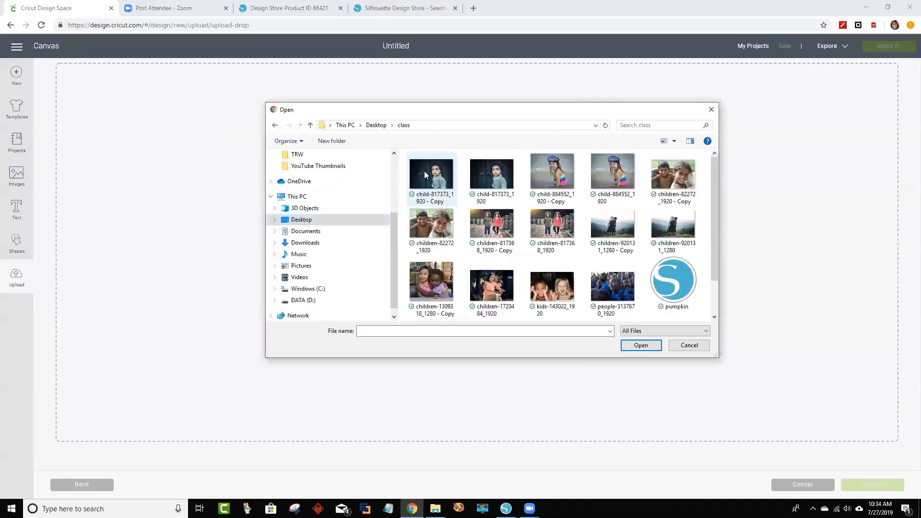
{"action": "left_click", "coordinate": [675, 296]}
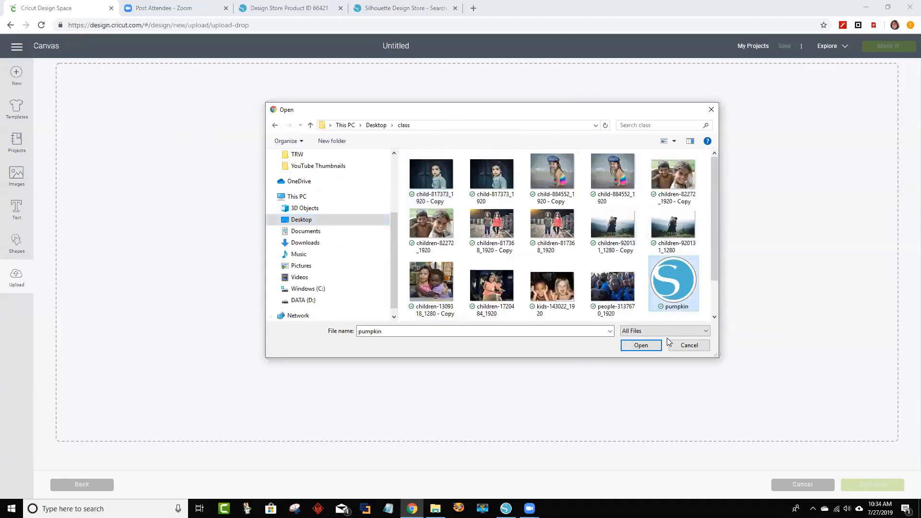
{"action": "left_click", "coordinate": [641, 345]}
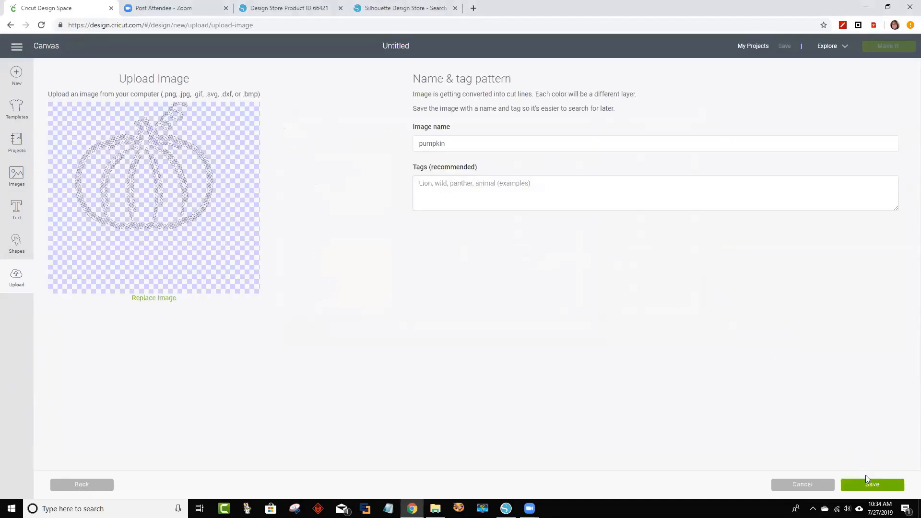
Step: Save the uploaded pumpkin image, then insert it on the canvas enlarged to about 13.4 inches wide
{"action": "left_click", "coordinate": [868, 487]}
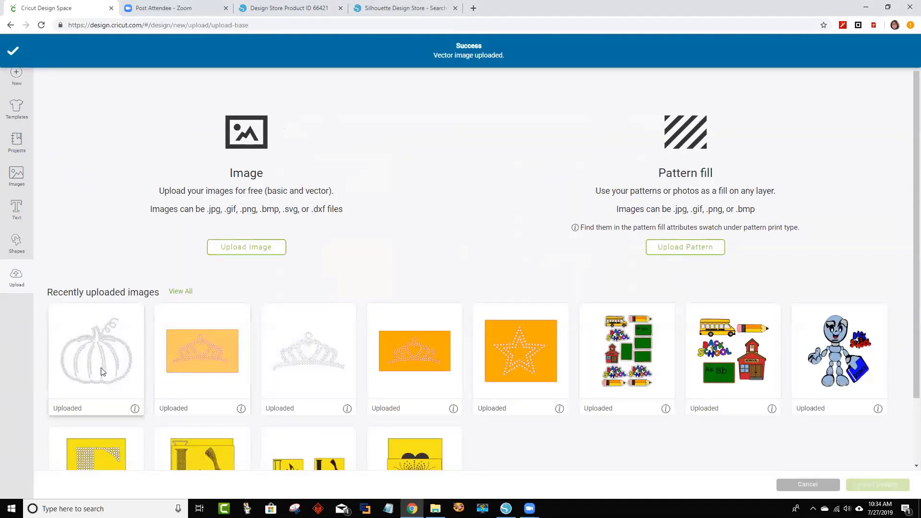
{"action": "left_click", "coordinate": [102, 371]}
{"action": "left_click", "coordinate": [879, 486]}
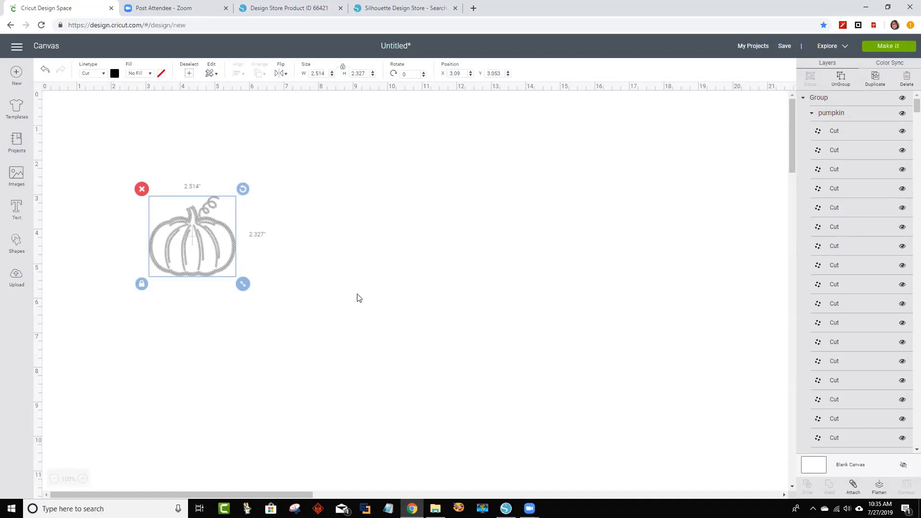
{"action": "left_click_drag", "start_coordinate": [250, 283], "coordinate": [648, 469]}
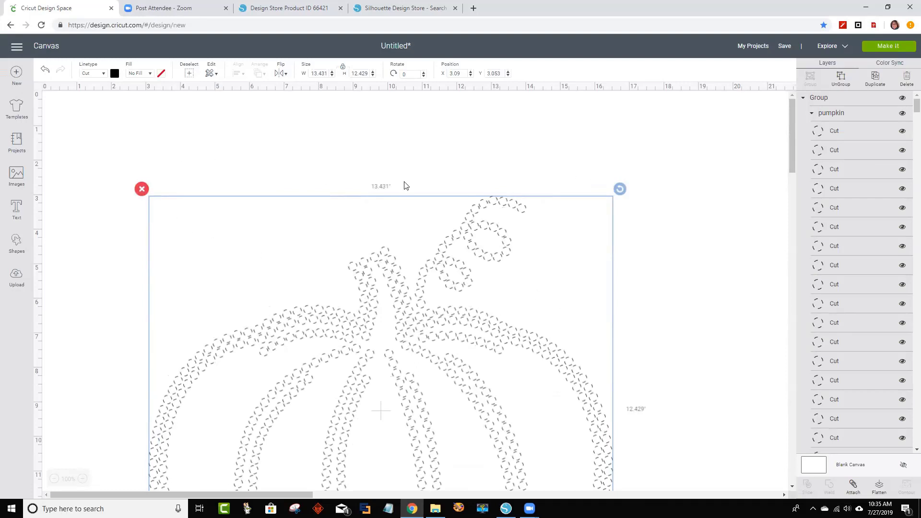
Step: Delete the pumpkin from the canvas and start a new project, replacing the unsaved one
{"action": "left_click", "coordinate": [141, 190]}
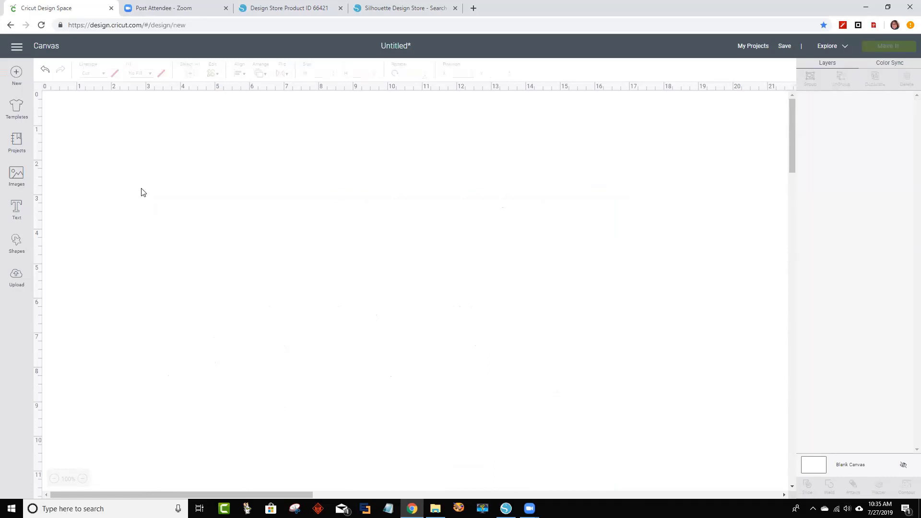
{"action": "left_click", "coordinate": [13, 76]}
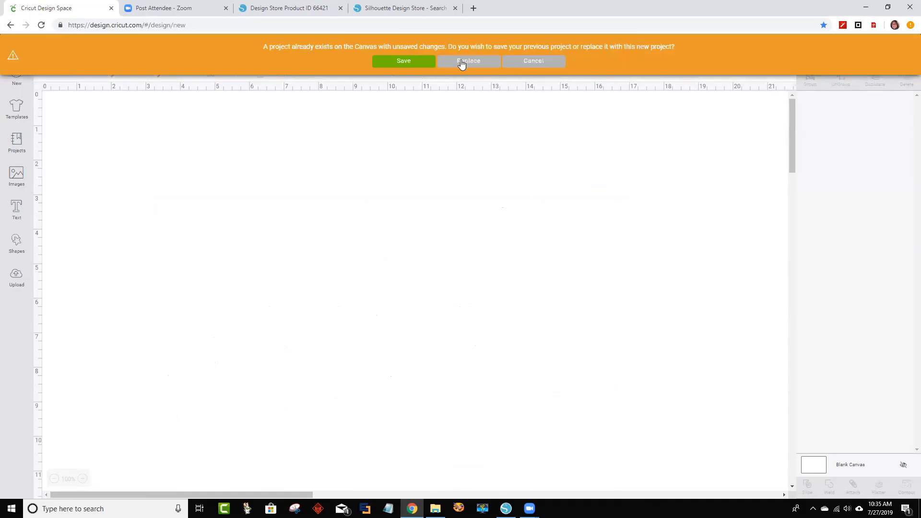
{"action": "left_click", "coordinate": [461, 62]}
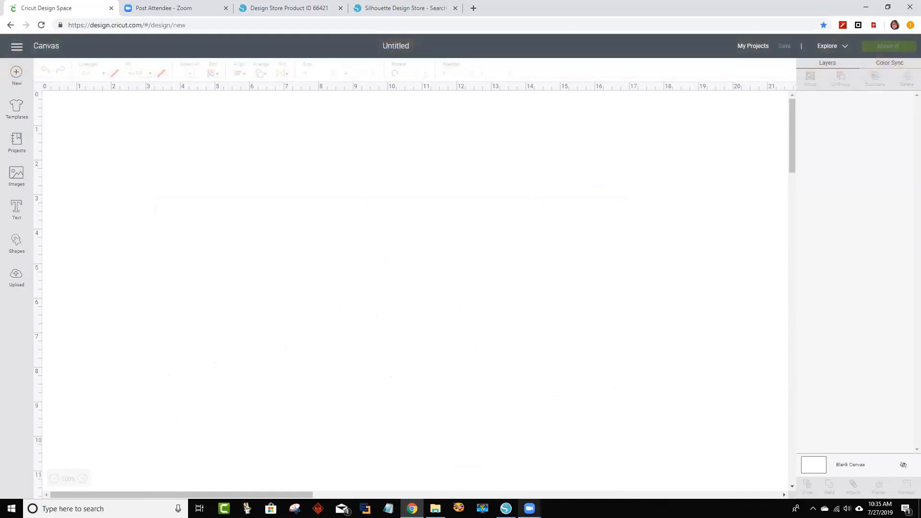
Step: Switch to Silhouette Studio and move the pumpkin away from the mat's corner to about X 0.85, Y 0.69 in
{"action": "left_click", "coordinate": [506, 508]}
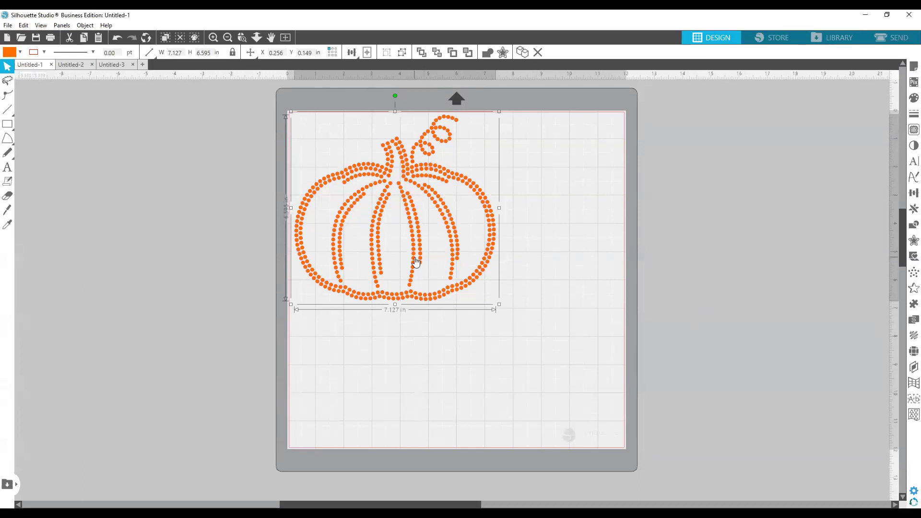
{"action": "left_click_drag", "start_coordinate": [415, 261], "coordinate": [437, 288]}
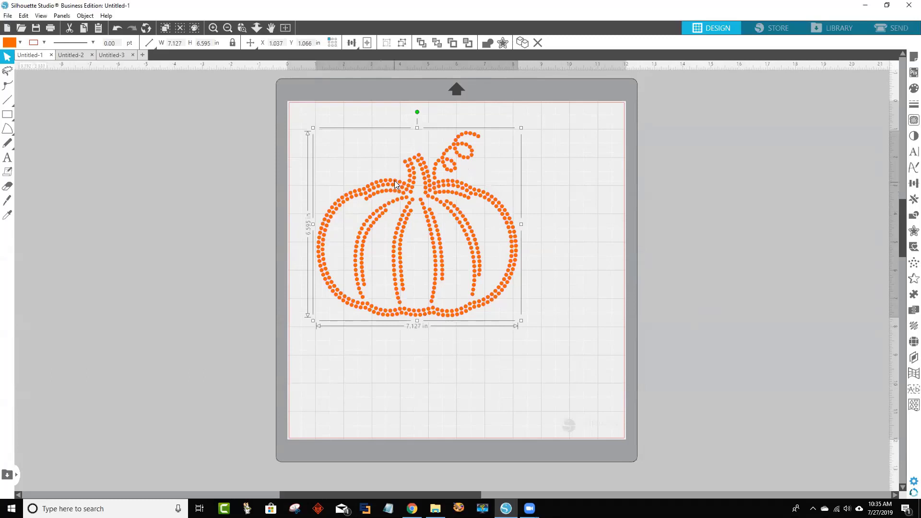
{"action": "left_click_drag", "start_coordinate": [395, 184], "coordinate": [388, 171]}
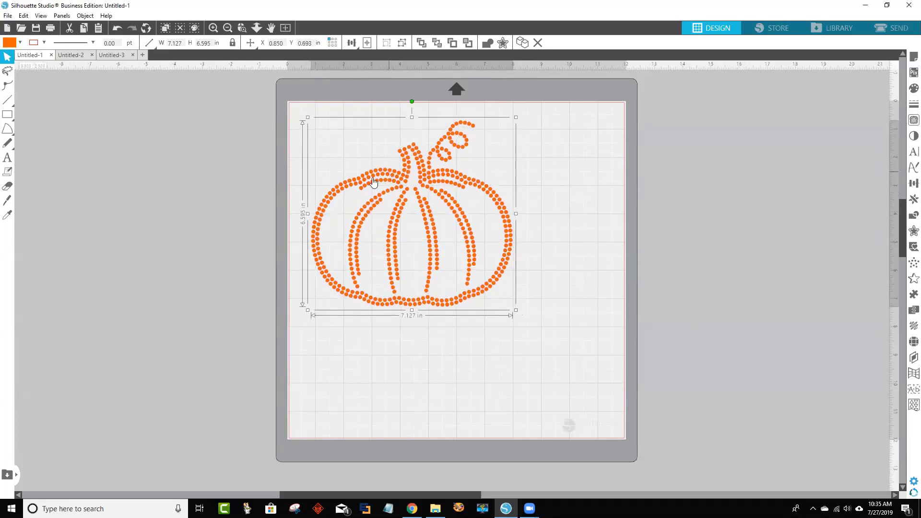
Step: Draw a rectangle about 8.66 by 7.80 in around the pumpkin and give it a blue fill with 0% transparency
{"action": "left_click", "coordinate": [3, 115]}
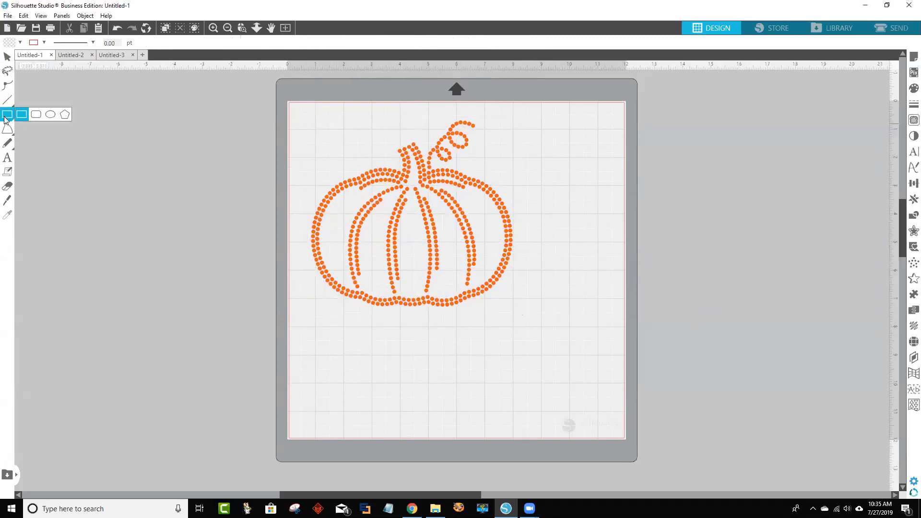
{"action": "left_click_drag", "start_coordinate": [295, 103], "coordinate": [539, 326]}
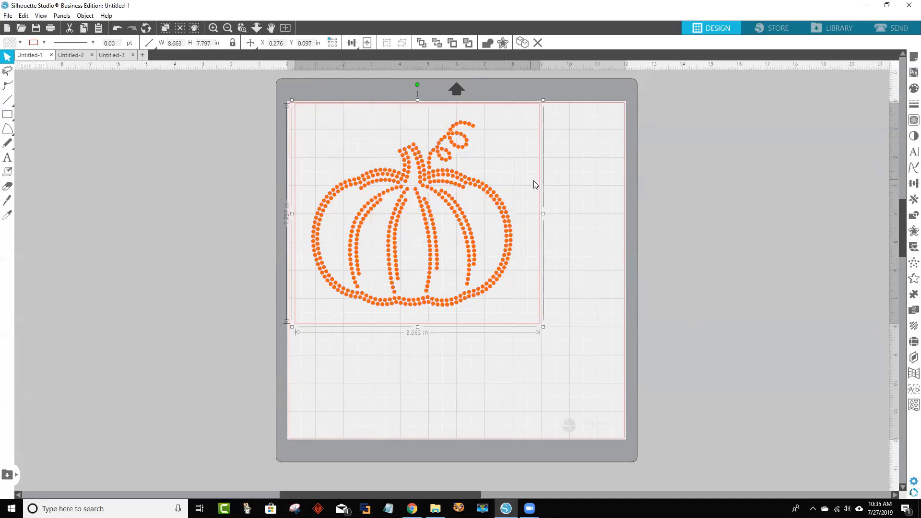
{"action": "left_click", "coordinate": [9, 46]}
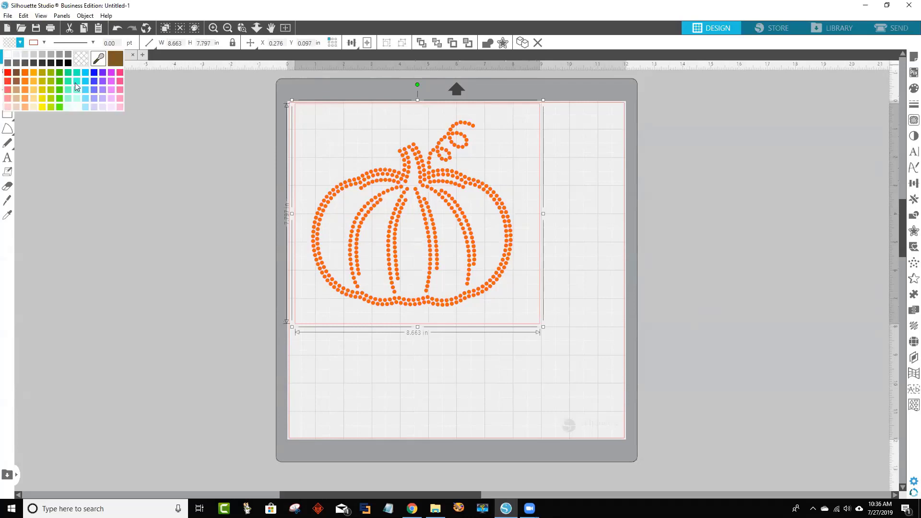
{"action": "left_click", "coordinate": [94, 75]}
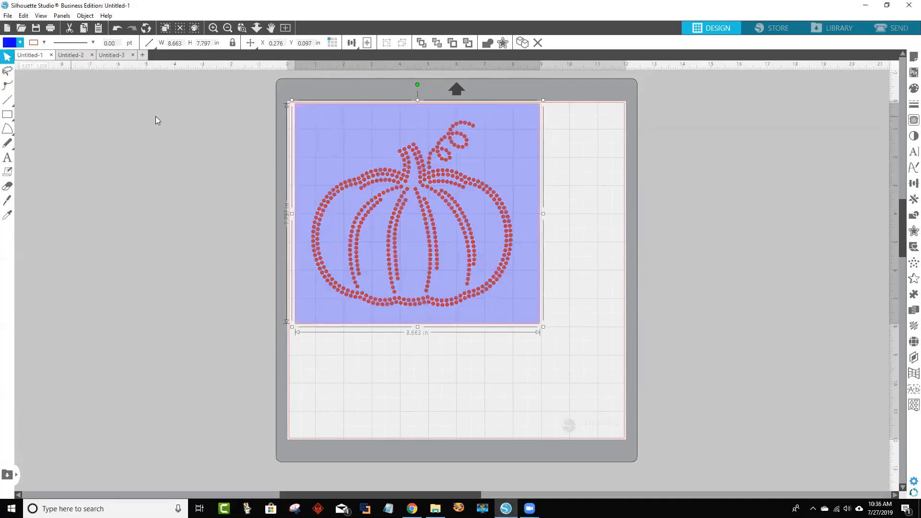
{"action": "left_click", "coordinate": [907, 91]}
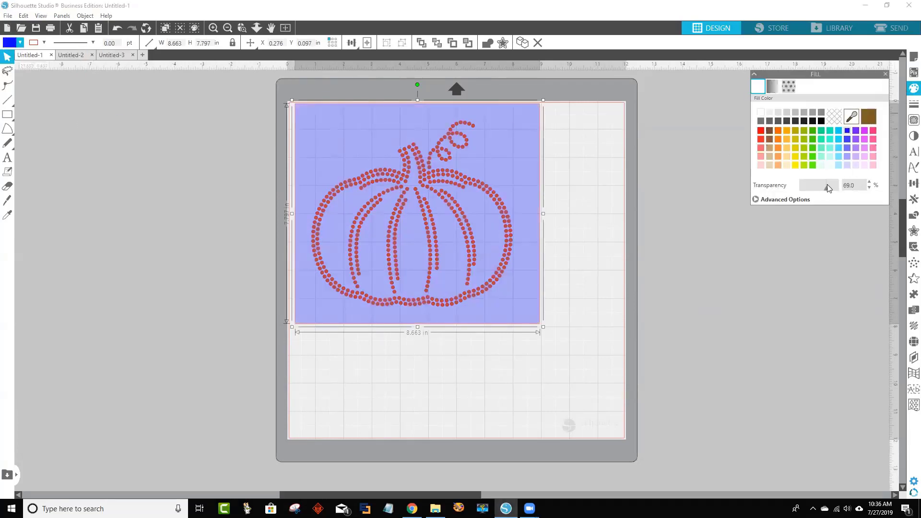
{"action": "left_click_drag", "start_coordinate": [829, 187], "coordinate": [731, 218]}
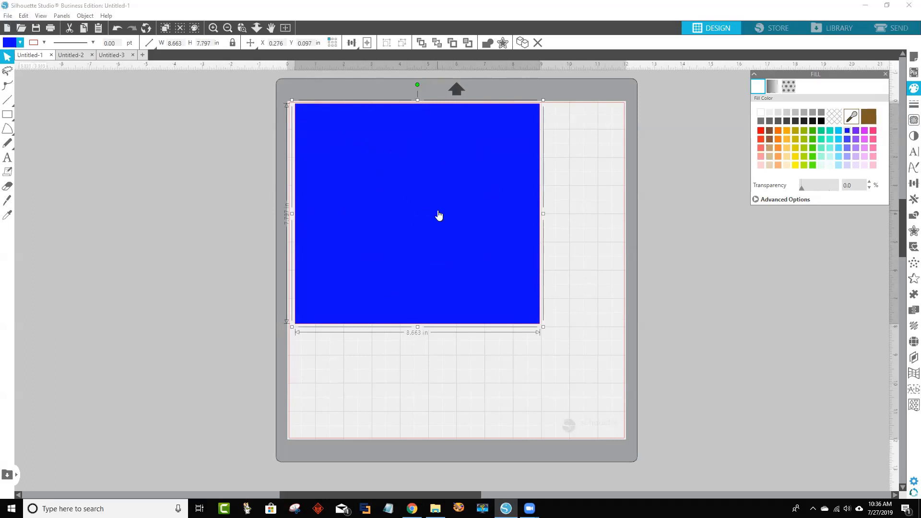
Step: Bring up the object commands for the blue rectangle covering the pumpkin
{"action": "right_click", "coordinate": [472, 178]}
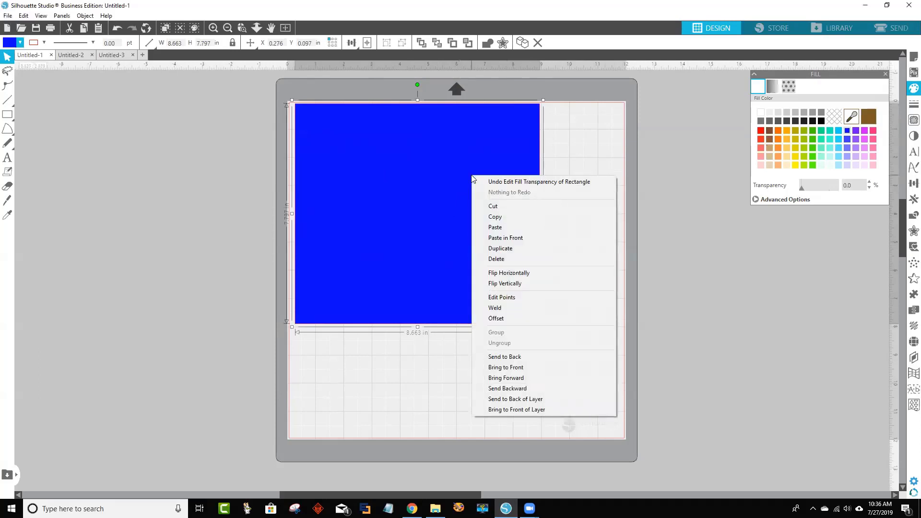
Step: Send the blue rectangle behind the pumpkin rhinestone dots and shift it slightly to X 0.140, Y 0.199 in
{"action": "left_click", "coordinate": [541, 356]}
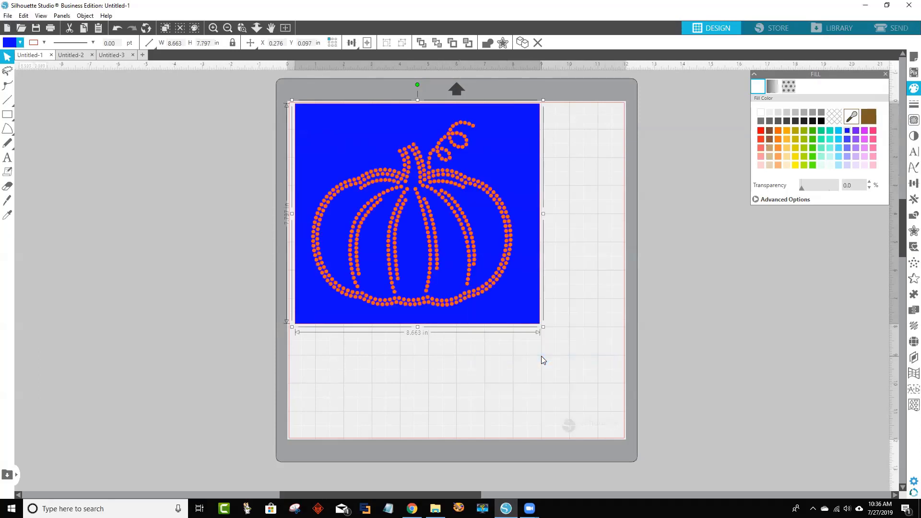
{"action": "left_click_drag", "start_coordinate": [504, 142], "coordinate": [500, 144]}
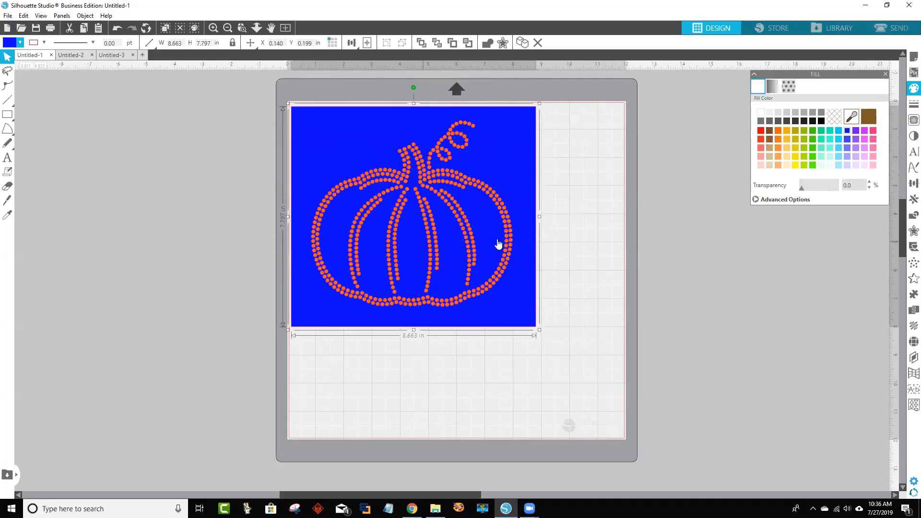
{"action": "left_click", "coordinate": [568, 315]}
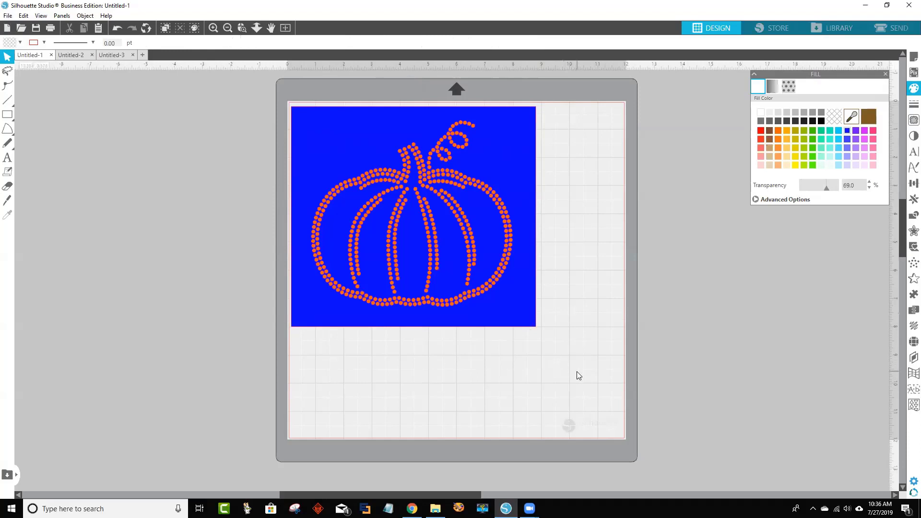
Step: Subtract the pumpkin dots from the blue rectangle and move the perforated template to about X 0.496, Y 0.318 in
{"action": "left_click_drag", "start_coordinate": [577, 371], "coordinate": [337, 134]}
{"action": "left_click_drag", "start_coordinate": [301, 109], "coordinate": [302, 110]}
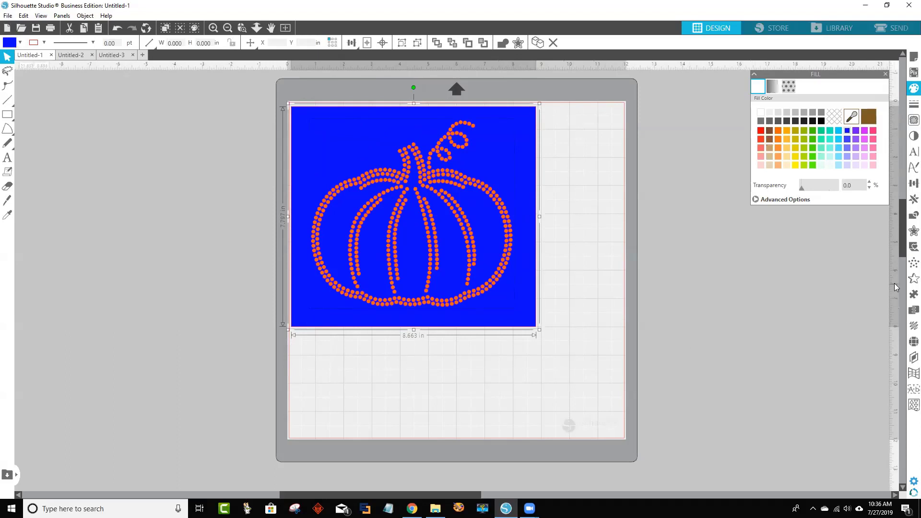
{"action": "left_click", "coordinate": [907, 220]}
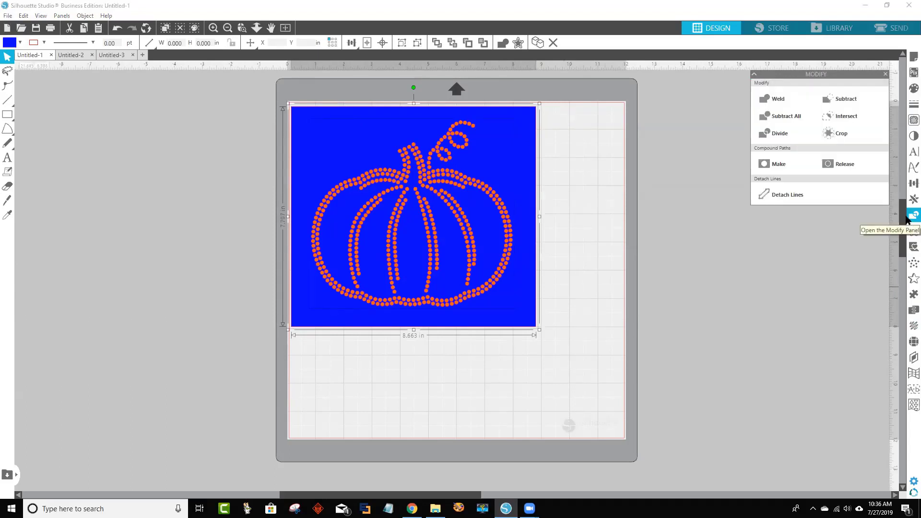
{"action": "left_click", "coordinate": [849, 103]}
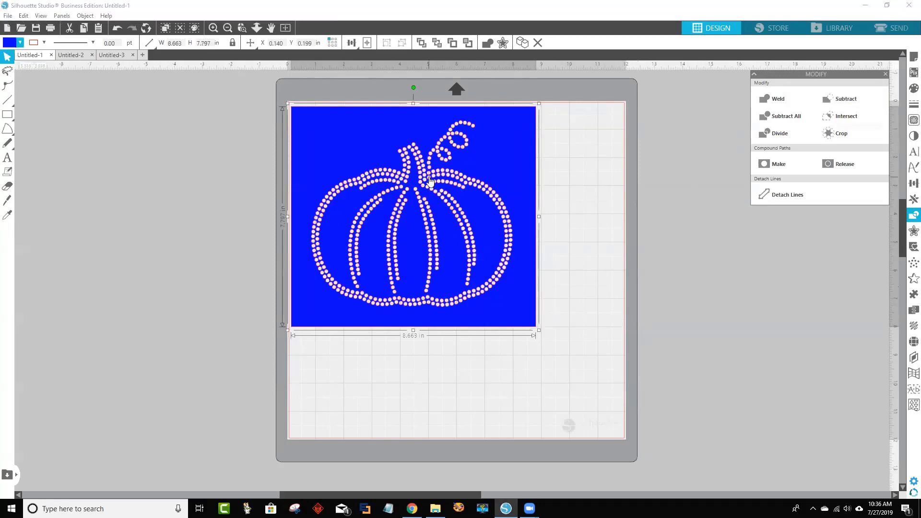
{"action": "mouse_move", "coordinate": [429, 180]}
{"action": "left_mouse_down"}
{"action": "mouse_move", "coordinate": [155, 185]}
{"action": "mouse_move", "coordinate": [442, 184]}
{"action": "left_mouse_up"}
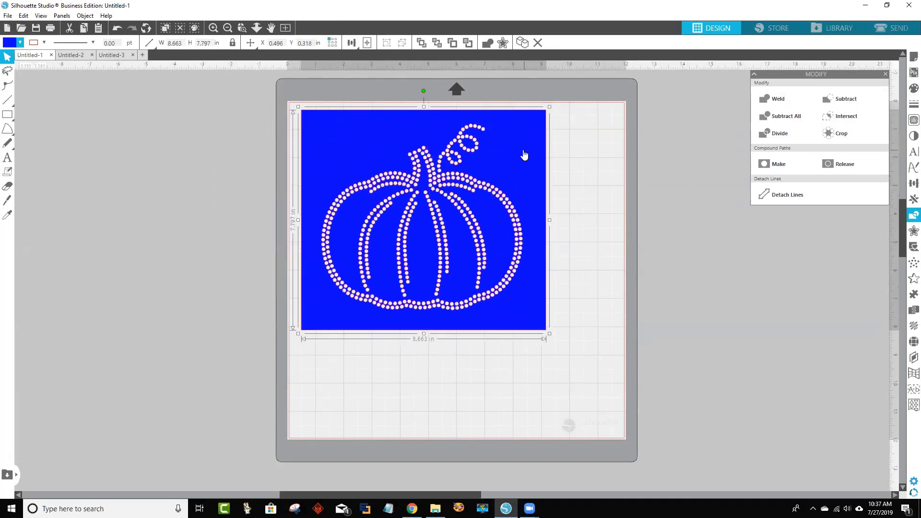
Step: Save the pumpkin template to the hard drive's class folder as an SVG file named pumpkin2
{"action": "left_click", "coordinate": [9, 16]}
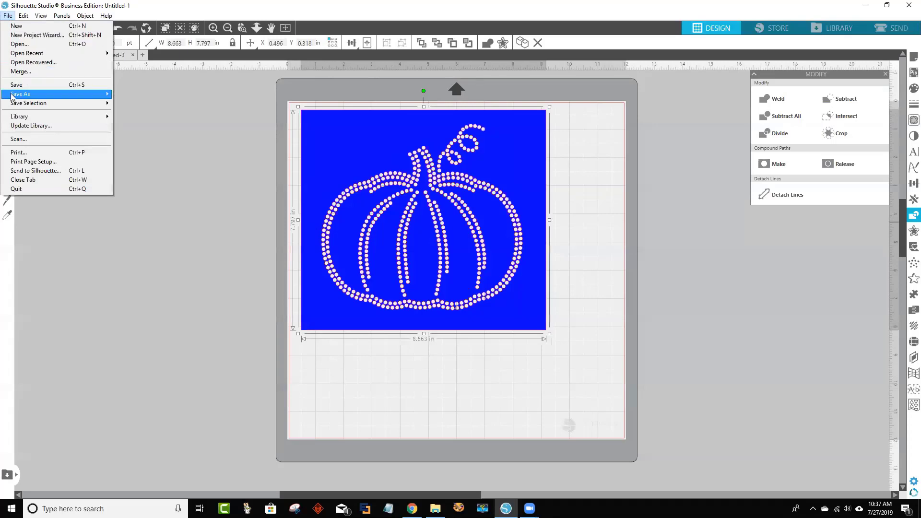
{"action": "mouse_move", "coordinate": [14, 95]}
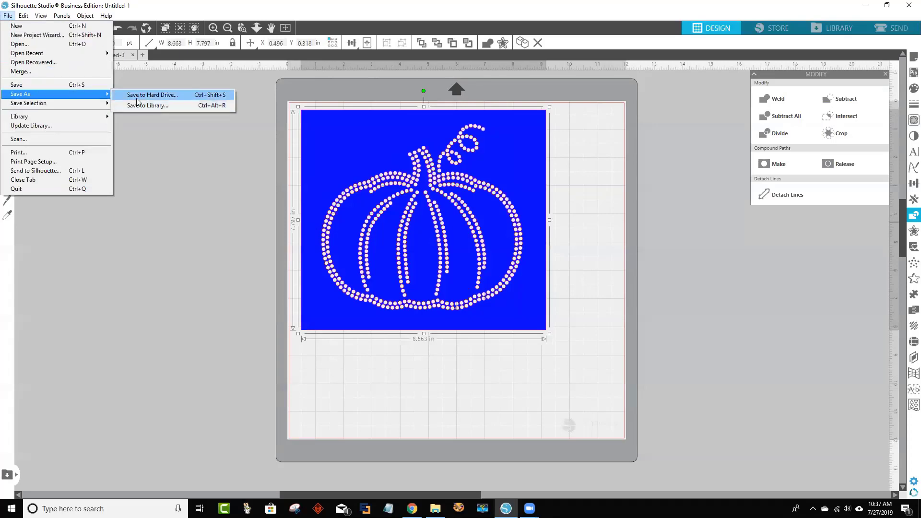
{"action": "left_click", "coordinate": [151, 95]}
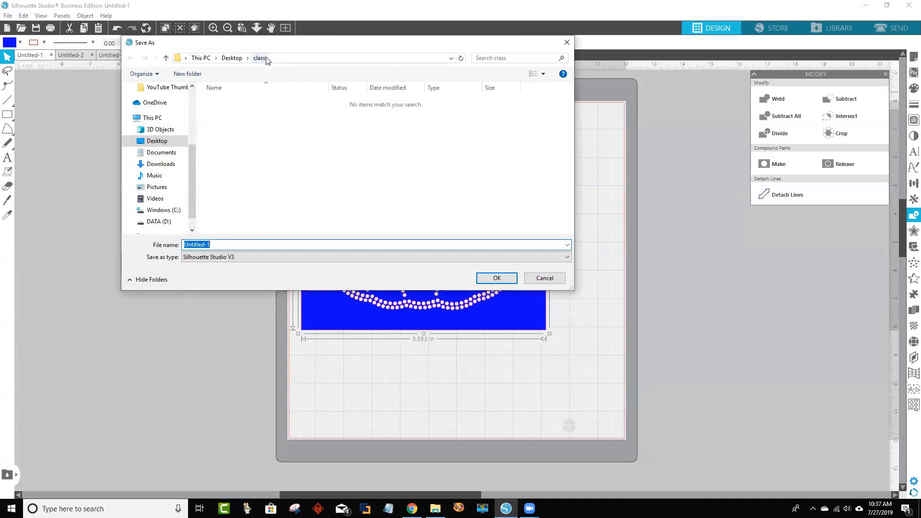
{"action": "left_click", "coordinate": [250, 258]}
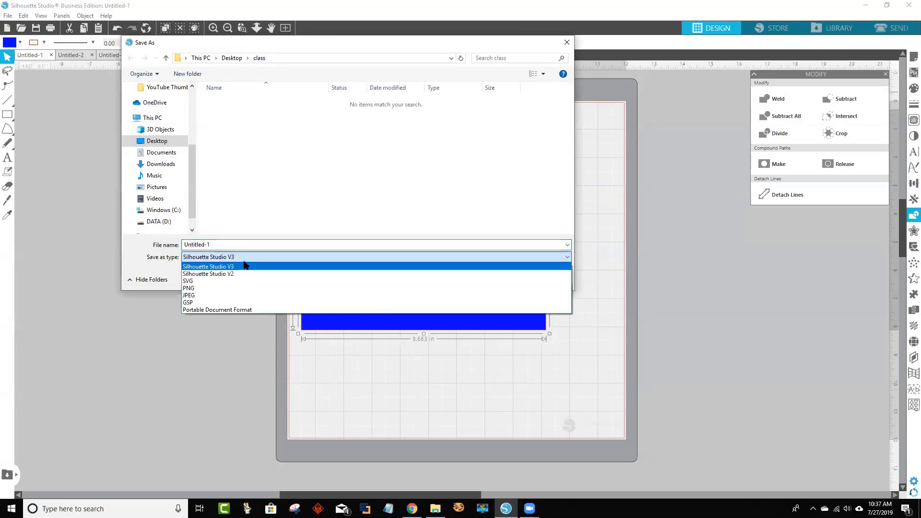
{"action": "left_click", "coordinate": [214, 282]}
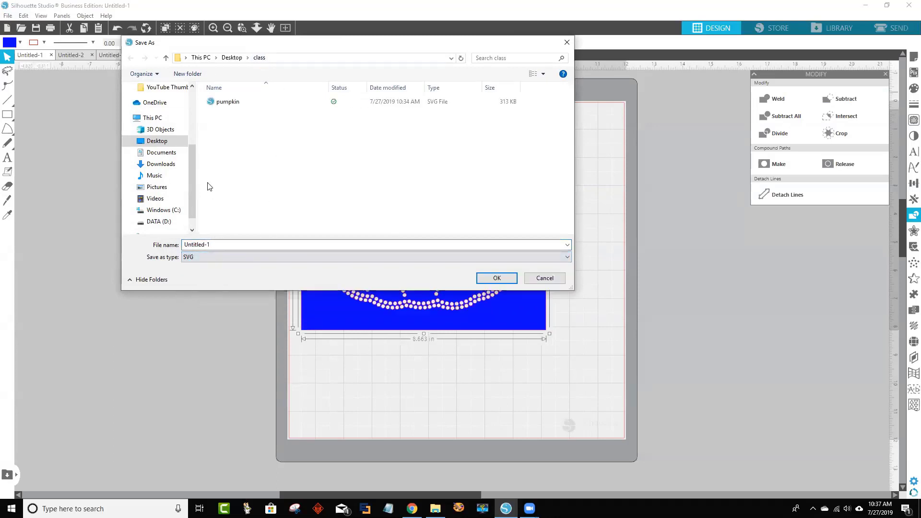
{"action": "left_click", "coordinate": [234, 103]}
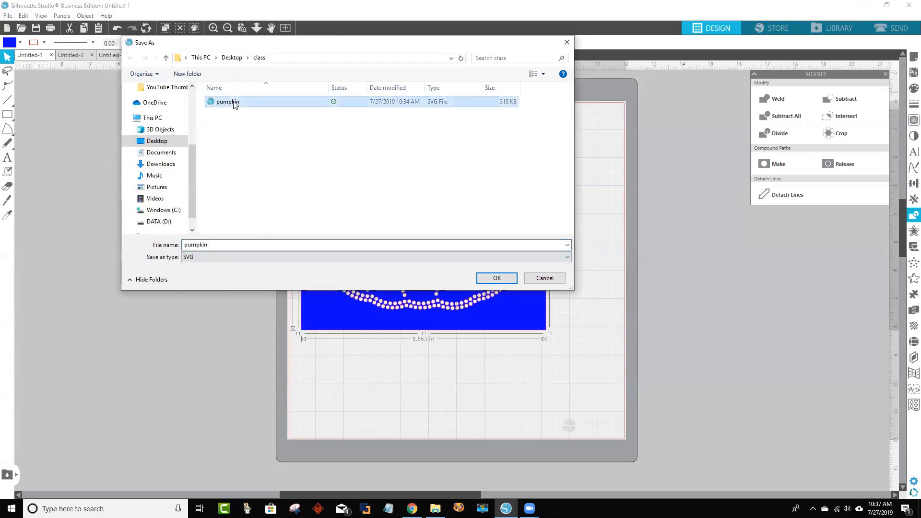
{"action": "left_click", "coordinate": [214, 246]}
{"action": "left_click", "coordinate": [214, 246]}
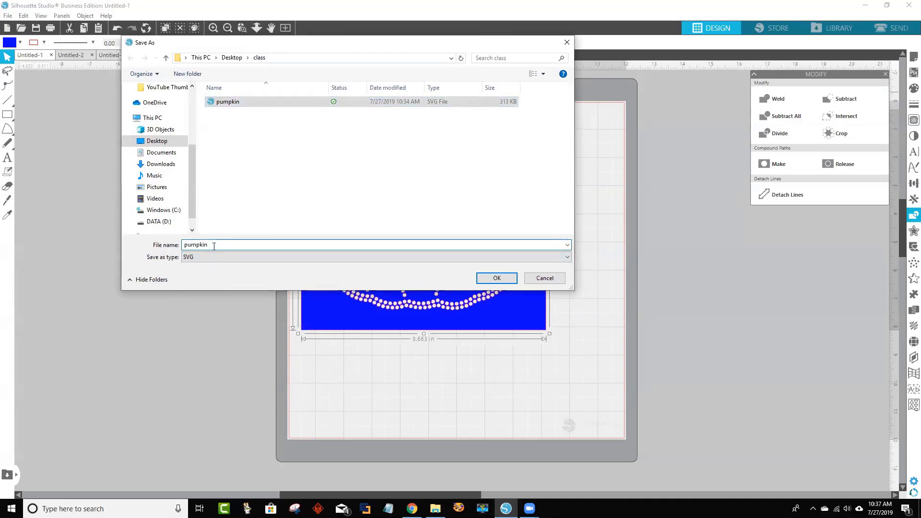
{"action": "type", "text": "2"}
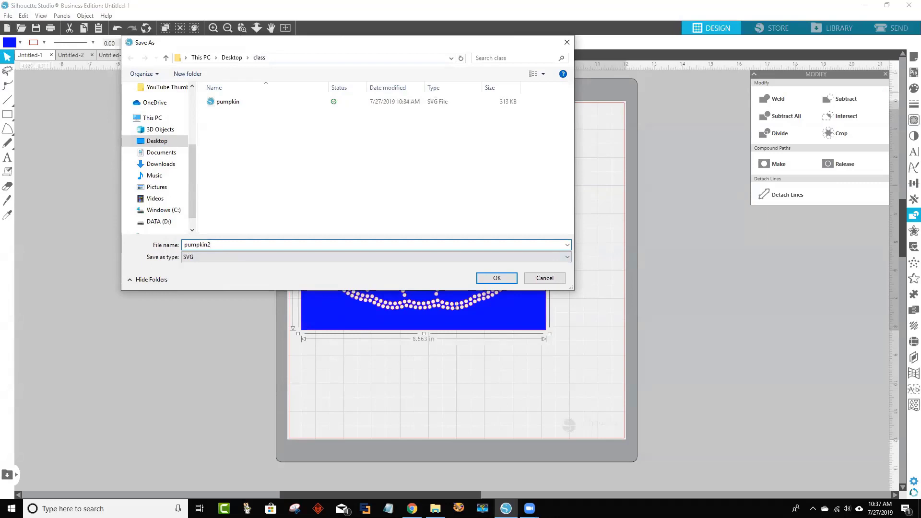
{"action": "left_click", "coordinate": [497, 278]}
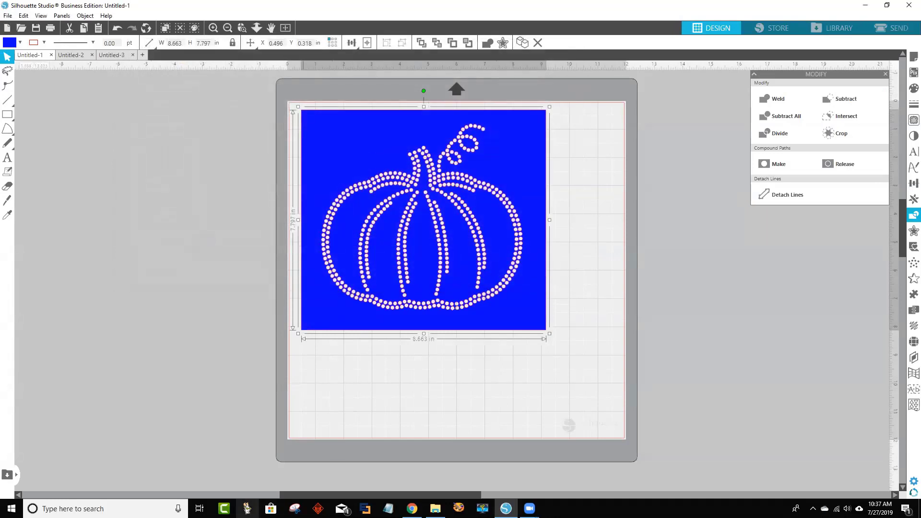
Step: Switch to Cricut Design Space, upload pumpkin2 from the class folder as an image, and insert it on the canvas
{"action": "left_click", "coordinate": [412, 508]}
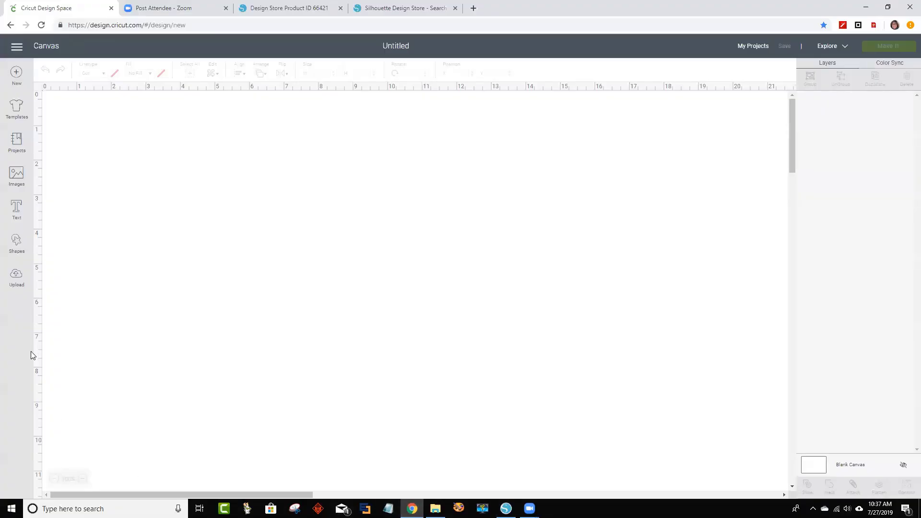
{"action": "left_click", "coordinate": [16, 279]}
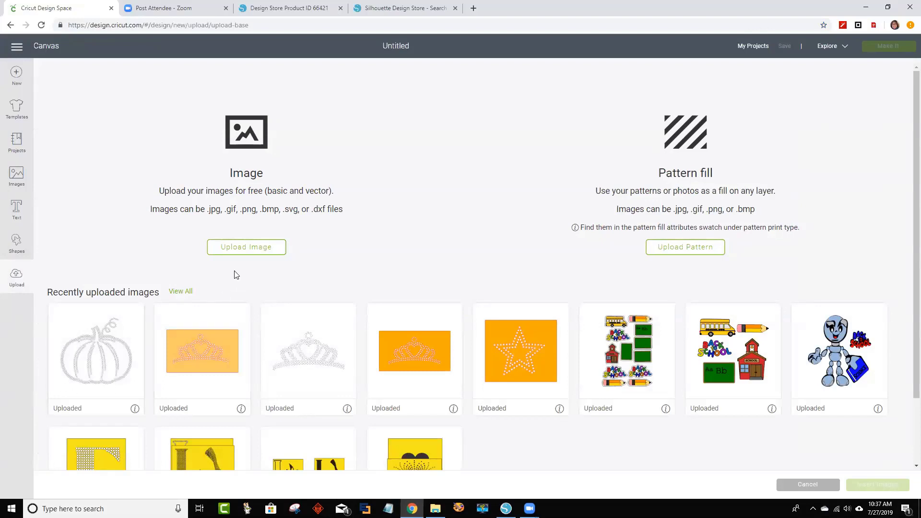
{"action": "left_click", "coordinate": [254, 253]}
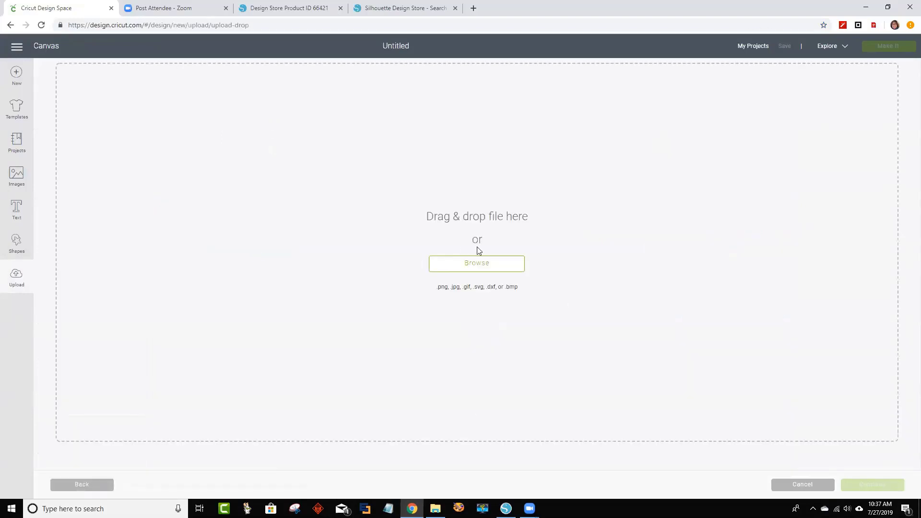
{"action": "left_click", "coordinate": [491, 262]}
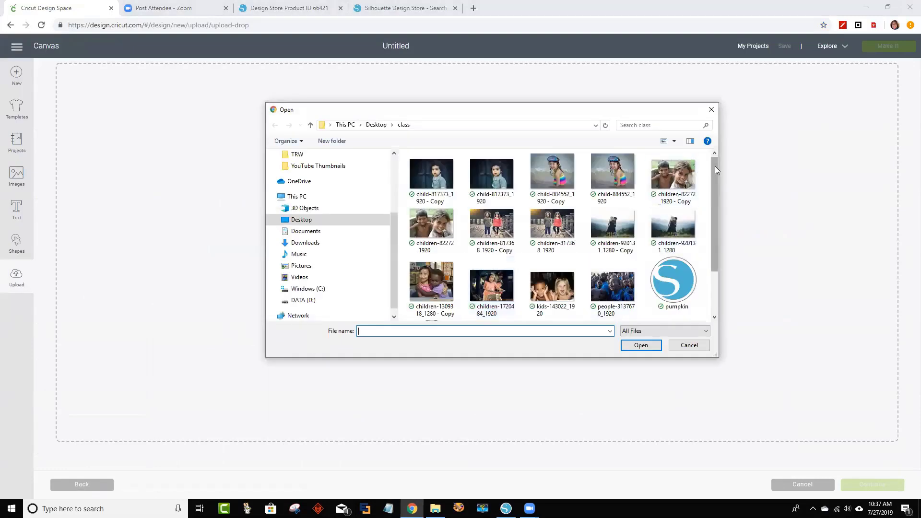
{"action": "left_click_drag", "start_coordinate": [715, 169], "coordinate": [716, 236]}
{"action": "left_click", "coordinate": [431, 283]}
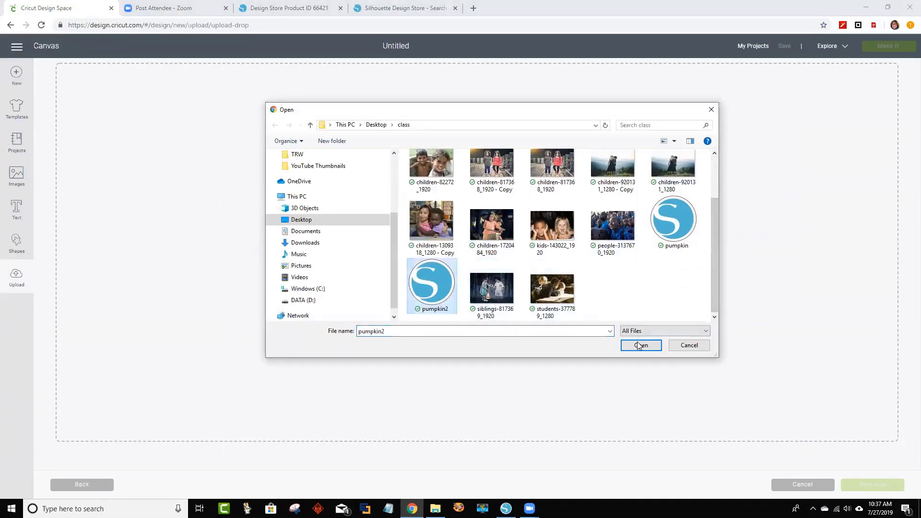
{"action": "left_click", "coordinate": [639, 346]}
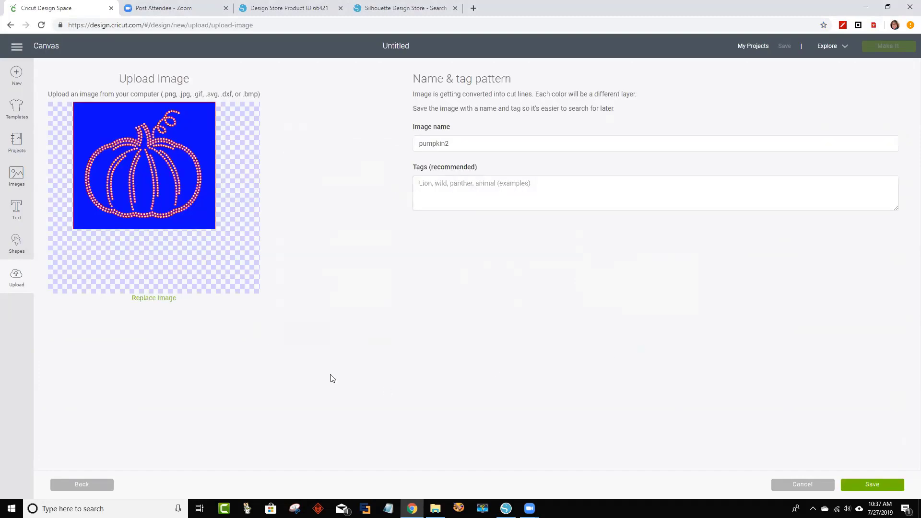
{"action": "left_click", "coordinate": [863, 484]}
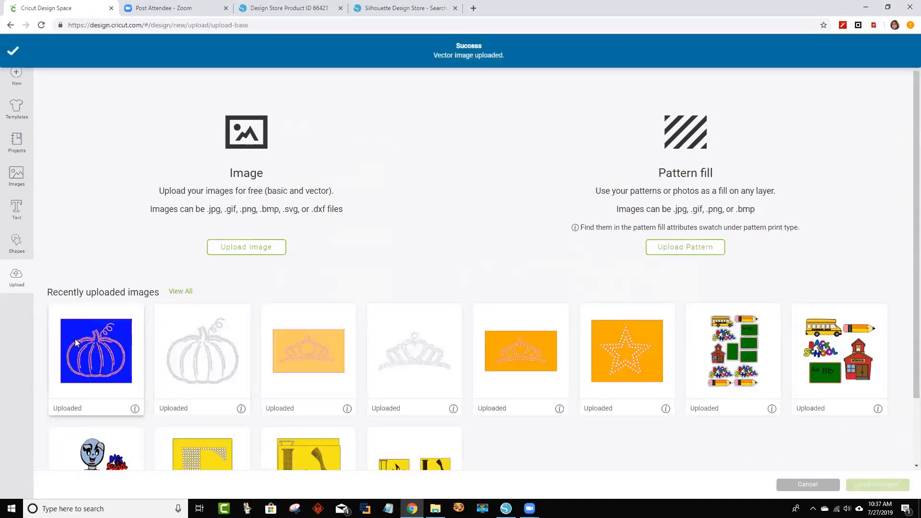
{"action": "left_click", "coordinate": [886, 484]}
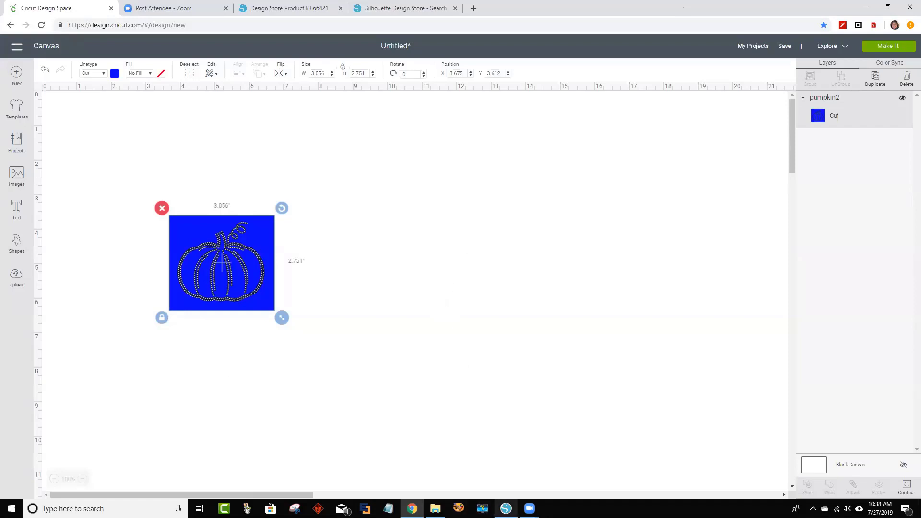
Step: Switch back to Silhouette Studio, copy the pumpkin template's width value, and deselect the template
{"action": "left_click", "coordinate": [506, 508]}
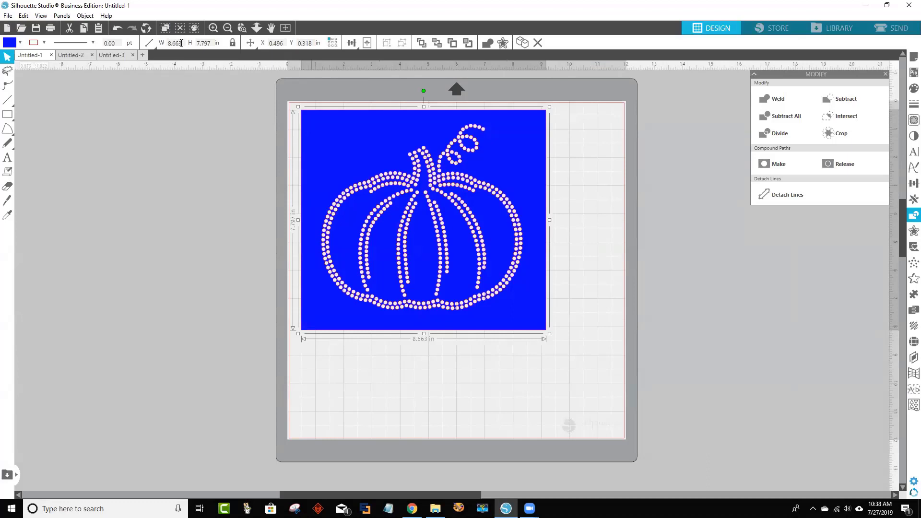
{"action": "left_click_drag", "start_coordinate": [175, 42], "coordinate": [166, 42]}
{"action": "right_click", "coordinate": [176, 43]}
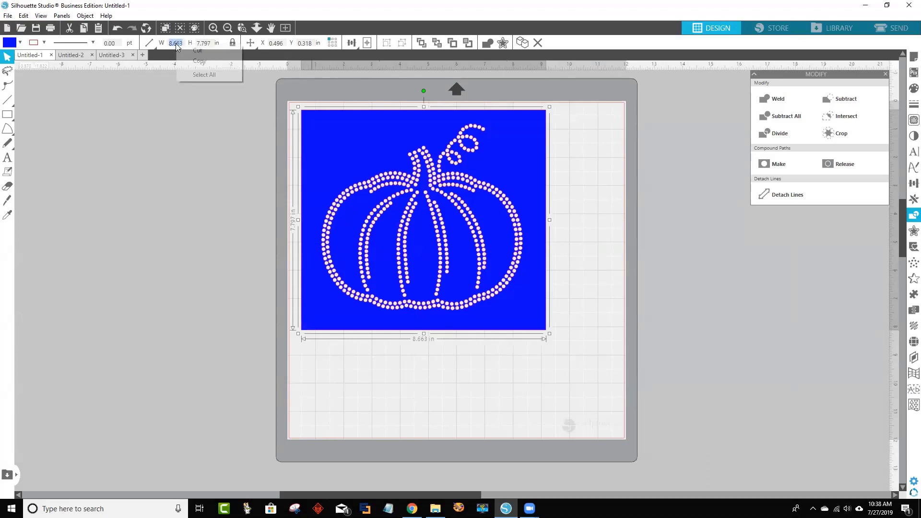
{"action": "left_click", "coordinate": [196, 62]}
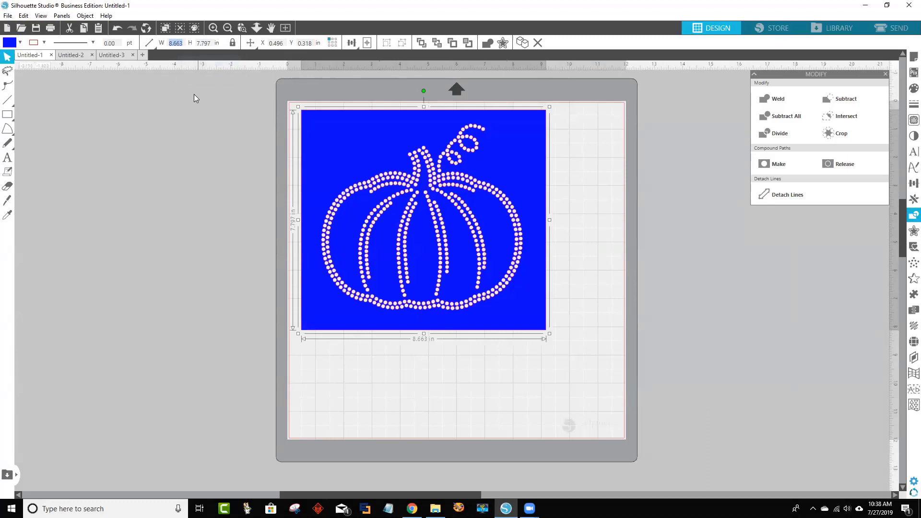
{"action": "left_click", "coordinate": [194, 120]}
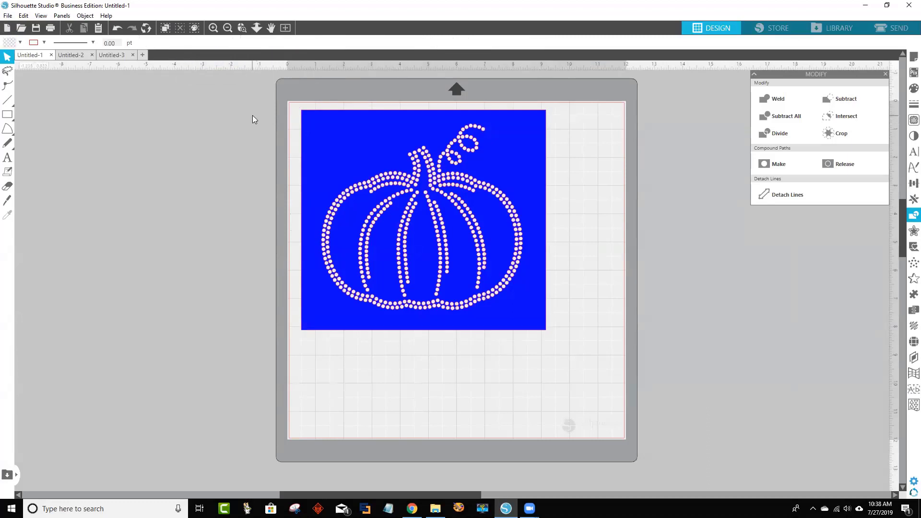
Step: Save the pumpkin template to the hard drive's class folder as an SVG named pumpkin8.663, using the copied width value in the name
{"action": "left_click", "coordinate": [333, 166]}
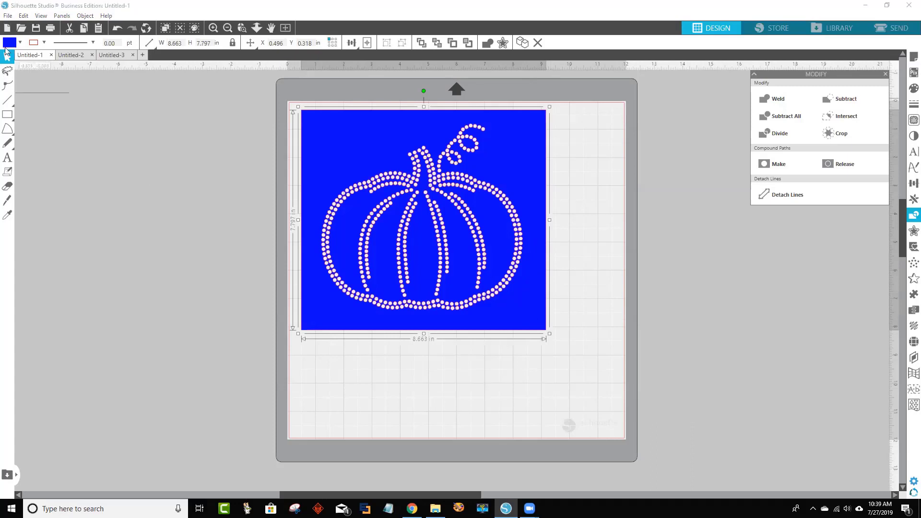
{"action": "left_click", "coordinate": [7, 15]}
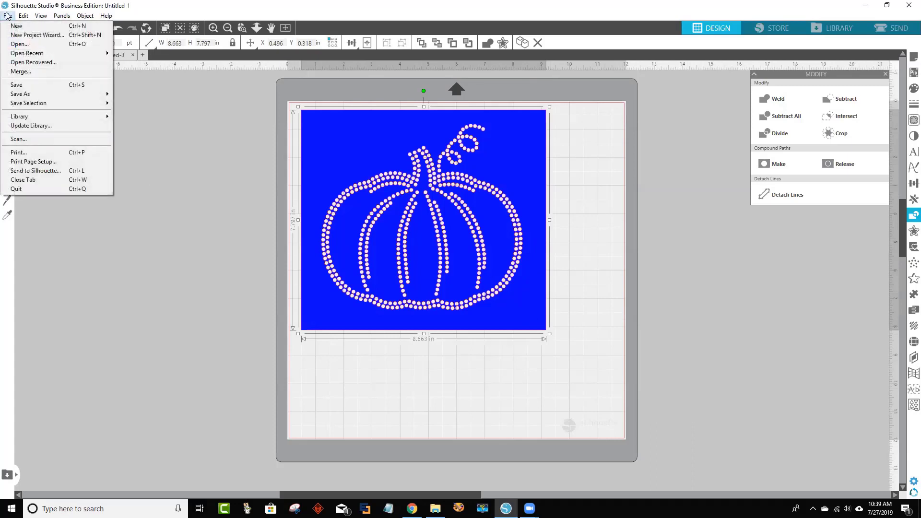
{"action": "mouse_move", "coordinate": [49, 93]}
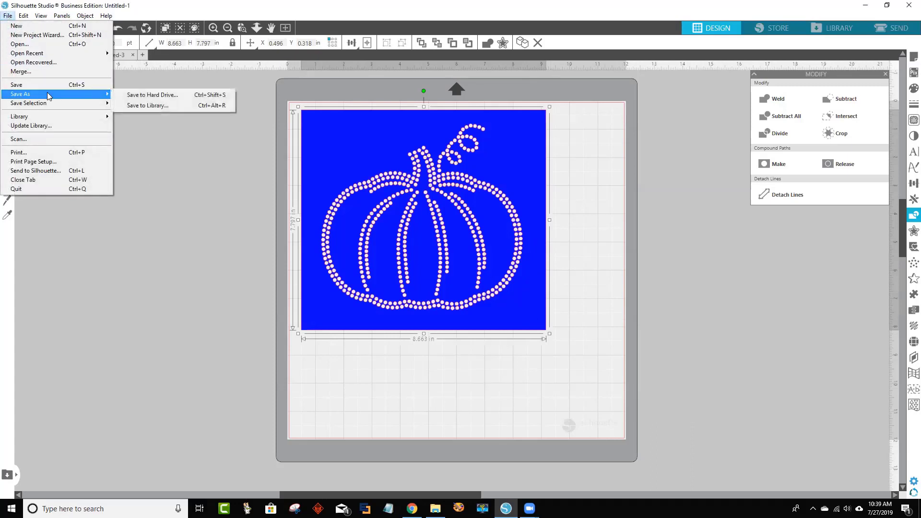
{"action": "left_click", "coordinate": [142, 95]}
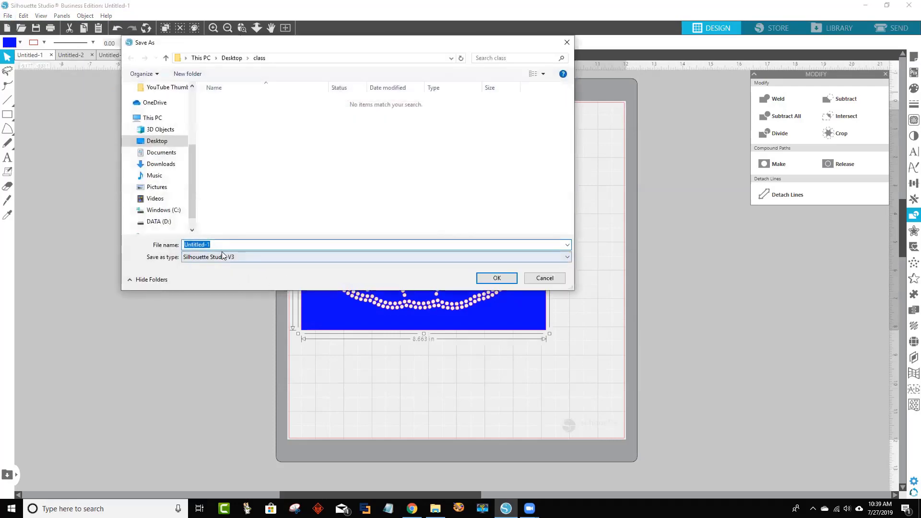
{"action": "left_click", "coordinate": [248, 254]}
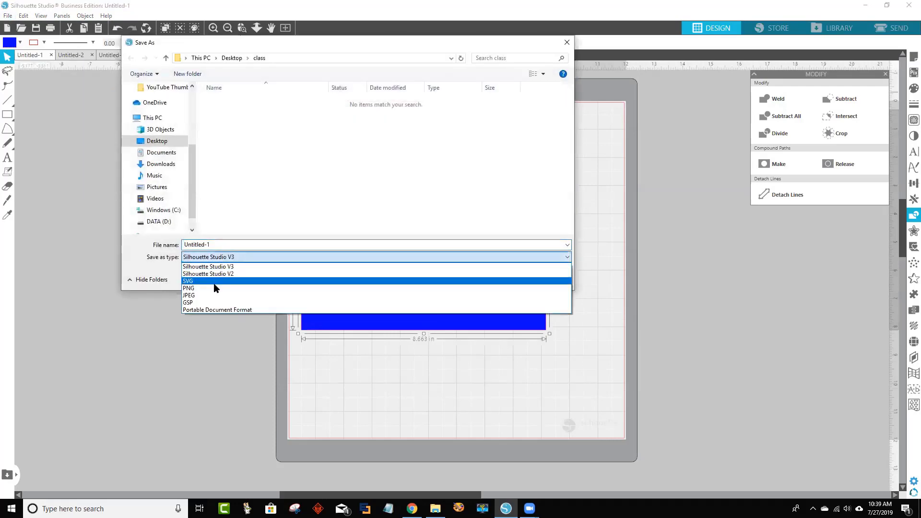
{"action": "left_click", "coordinate": [213, 282]}
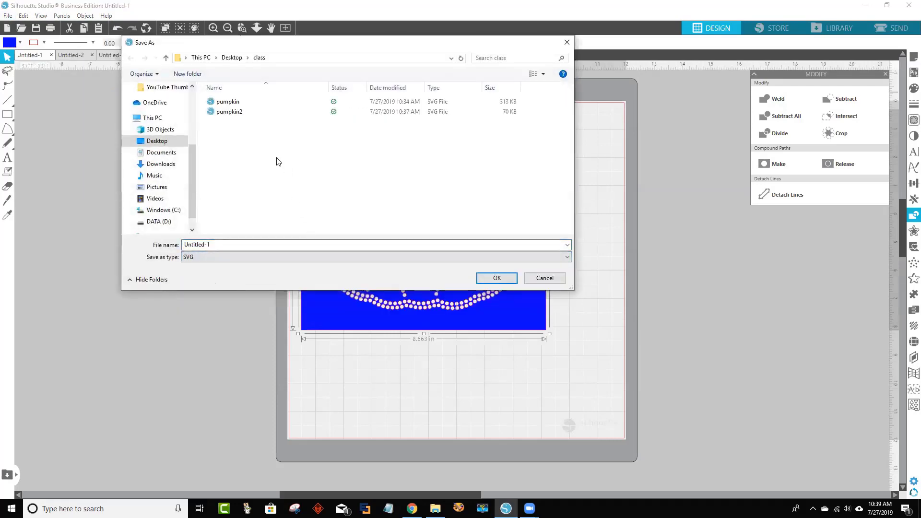
{"action": "left_click", "coordinate": [239, 111]}
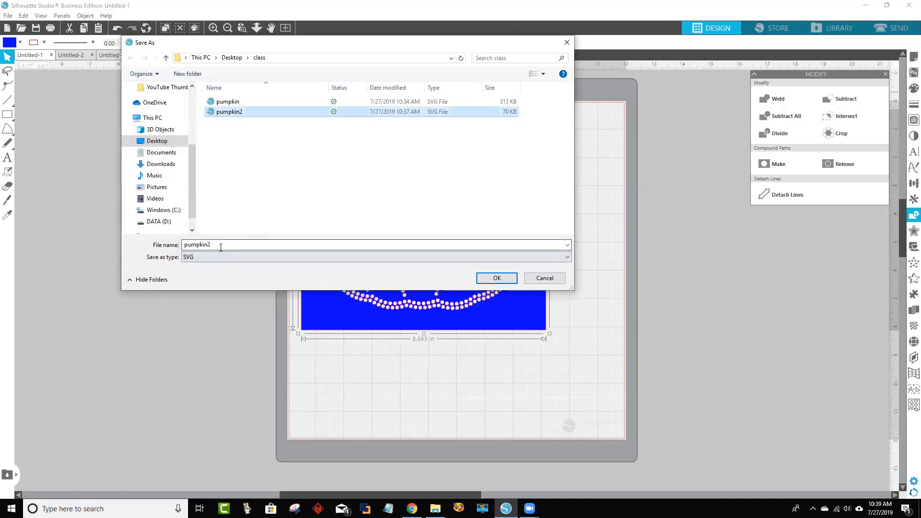
{"action": "double_click", "coordinate": [220, 245]}
{"action": "left_click", "coordinate": [221, 245]}
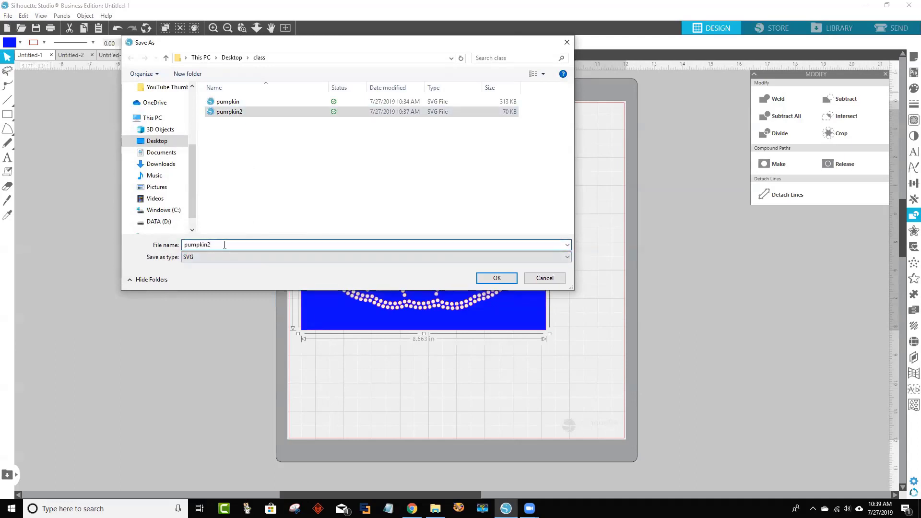
{"action": "key", "text": "BackSpace"}
{"action": "right_click", "coordinate": [221, 248]}
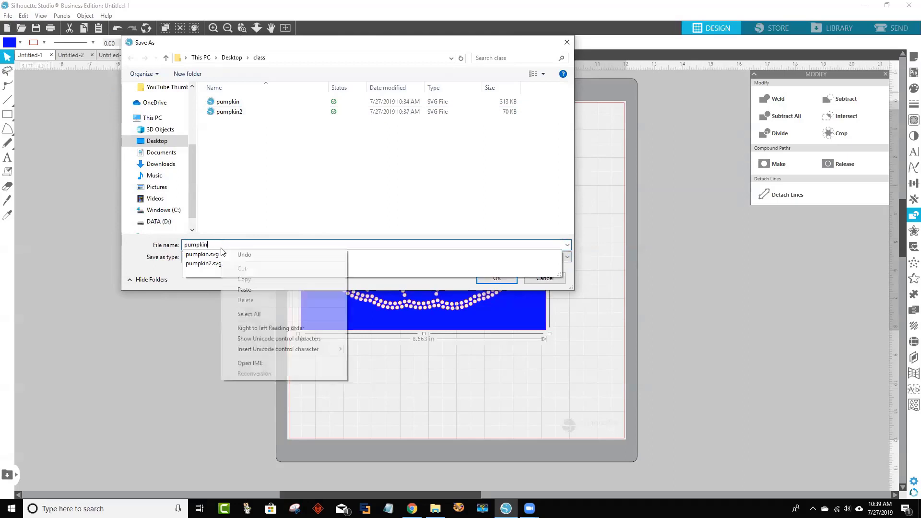
{"action": "left_click", "coordinate": [250, 291]}
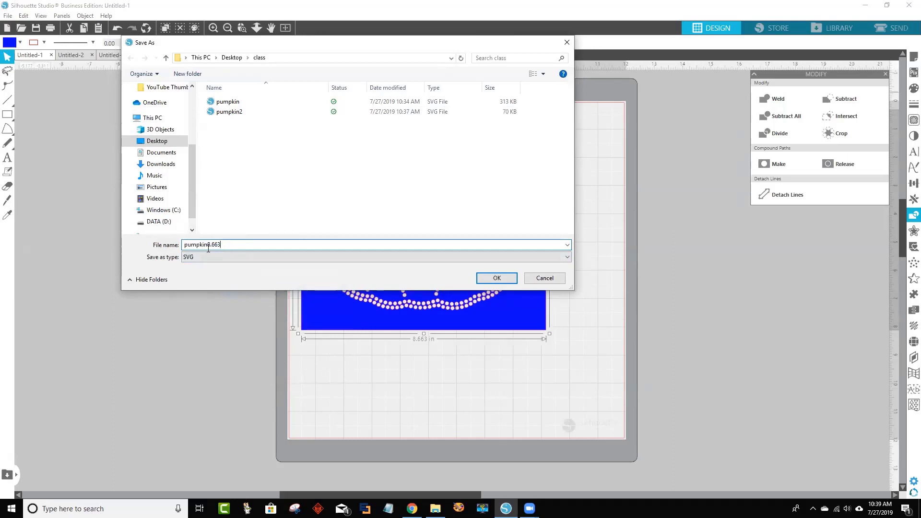
{"action": "left_click", "coordinate": [496, 280]}
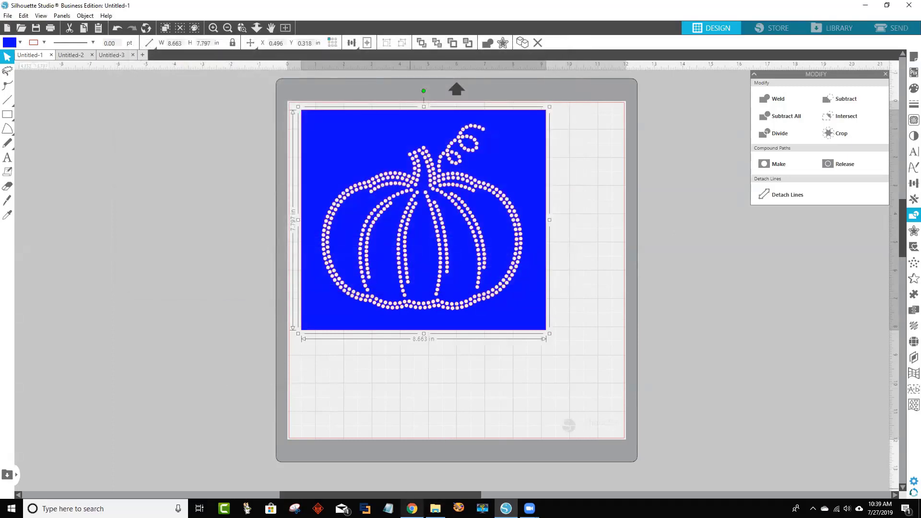
Step: Switch to Cricut Design Space, move the pumpkin2 image to about X 2.8, Y 1.154, and set its width to the copied 8.663 in
{"action": "left_click", "coordinate": [411, 508]}
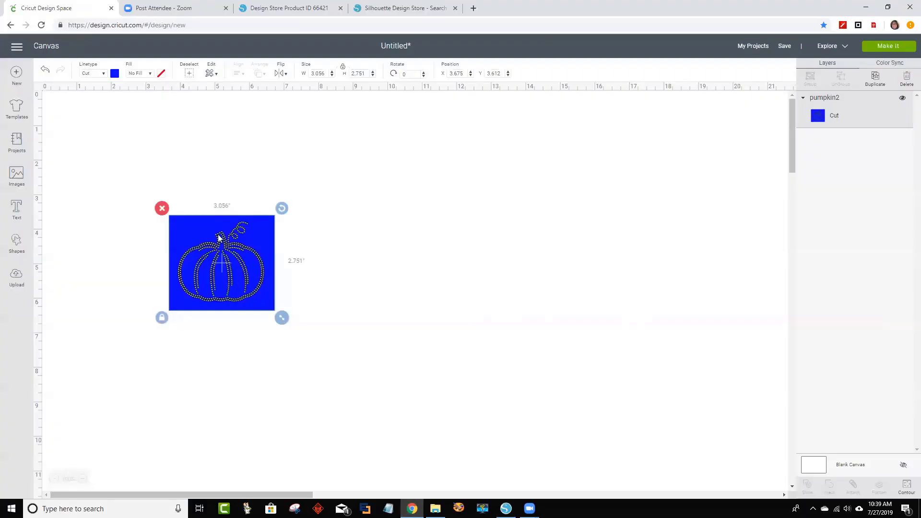
{"action": "left_click_drag", "start_coordinate": [195, 227], "coordinate": [165, 143]}
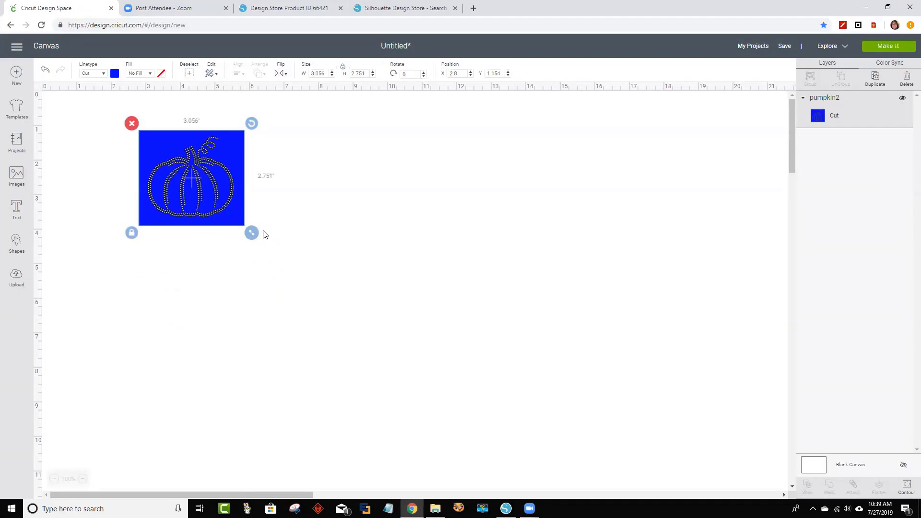
{"action": "left_click_drag", "start_coordinate": [326, 74], "coordinate": [310, 77]}
{"action": "right_click", "coordinate": [316, 73]}
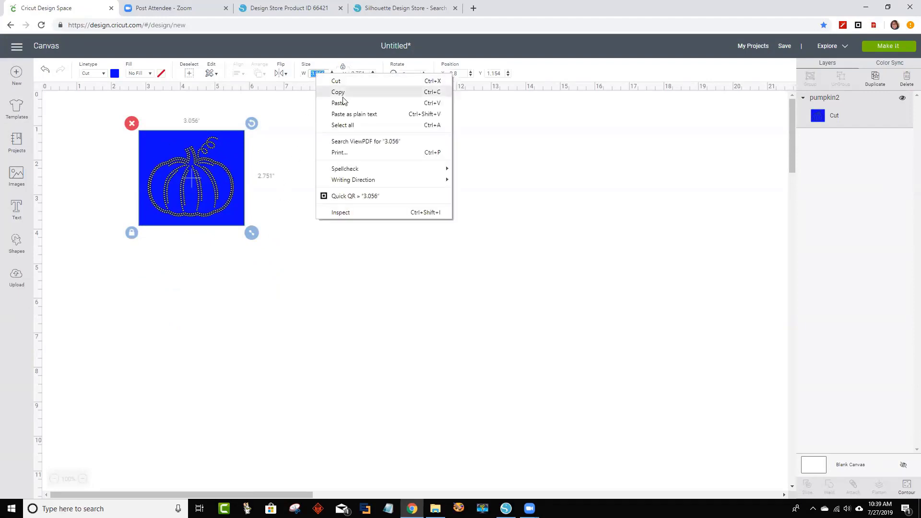
{"action": "left_click", "coordinate": [348, 106]}
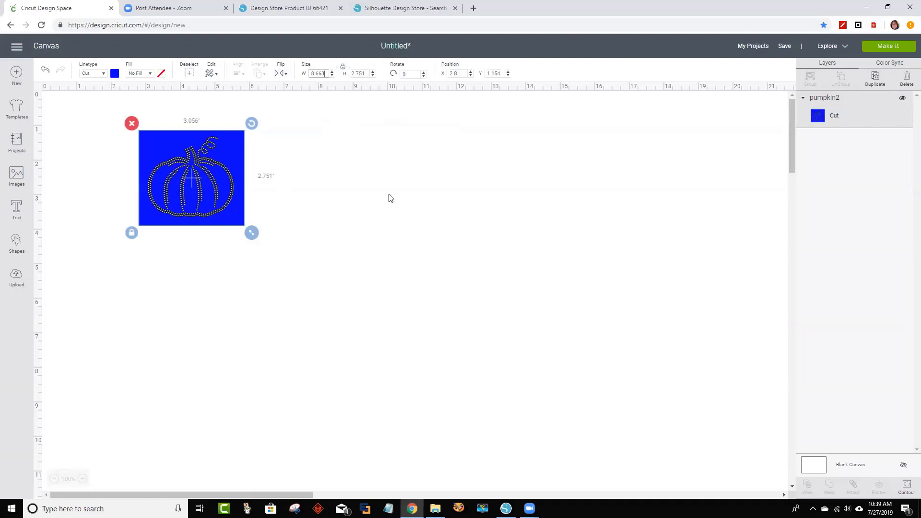
{"action": "key", "text": "Return"}
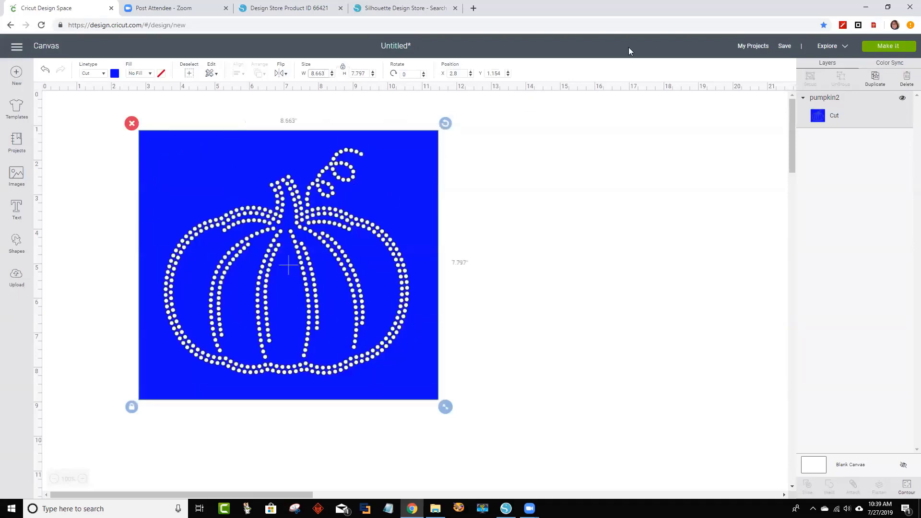
Step: Preview the resized pumpkin template on the 12" x 12" cutting mat and switch back to Silhouette Studio
{"action": "left_click", "coordinate": [884, 48]}
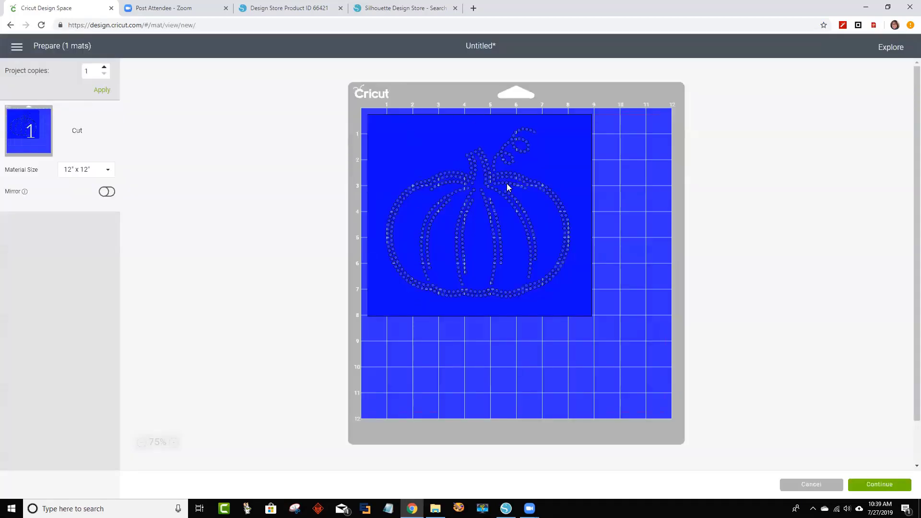
{"action": "left_click", "coordinate": [405, 168]}
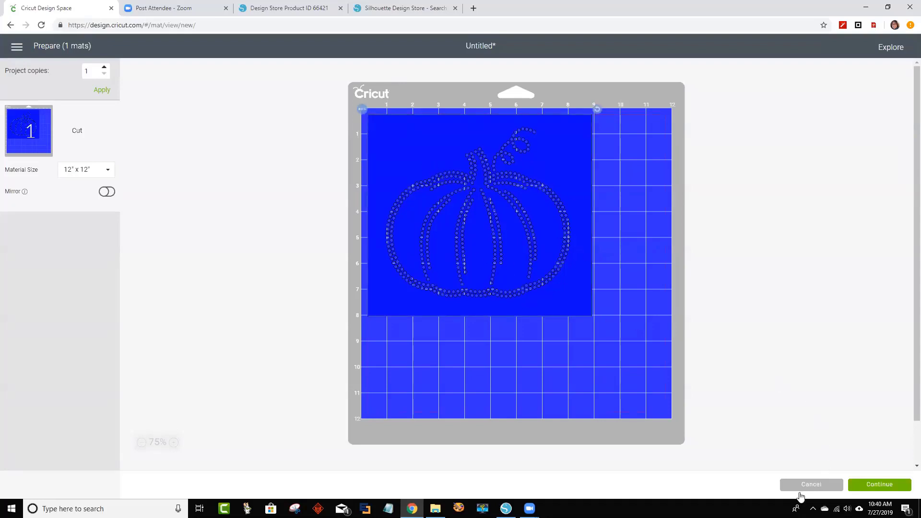
{"action": "left_click", "coordinate": [506, 509]}
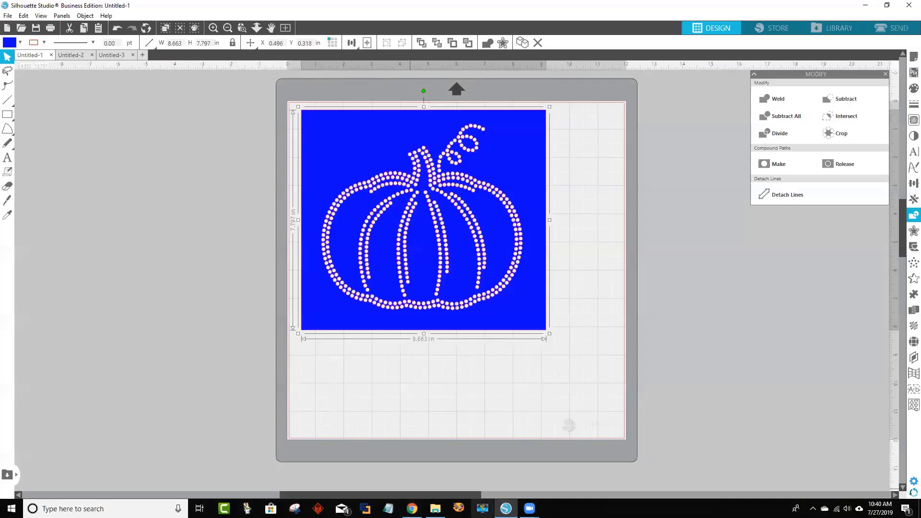
{"action": "left_click", "coordinate": [506, 508]}
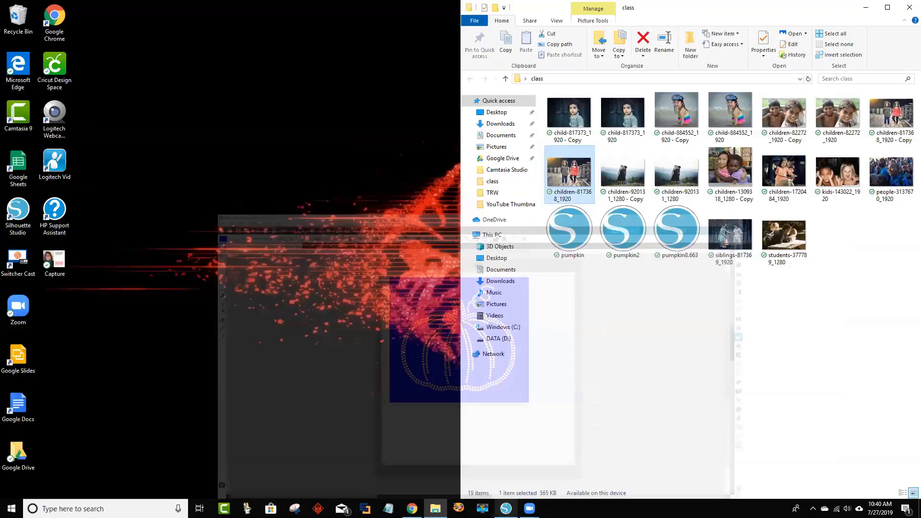
{"action": "left_click", "coordinate": [506, 508]}
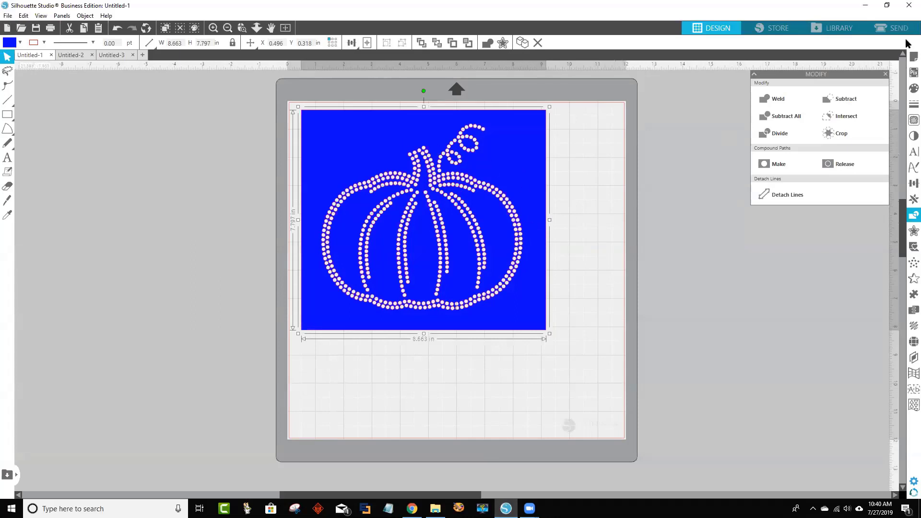
Step: Set the pumpkin template to cut by line color and reposition it on the mat to about X 1.141, Y 0.934 in
{"action": "mouse_move", "coordinate": [345, 159]}
{"action": "left_mouse_down"}
{"action": "mouse_move", "coordinate": [192, 157]}
{"action": "mouse_move", "coordinate": [344, 153]}
{"action": "mouse_move", "coordinate": [335, 151]}
{"action": "left_mouse_up"}
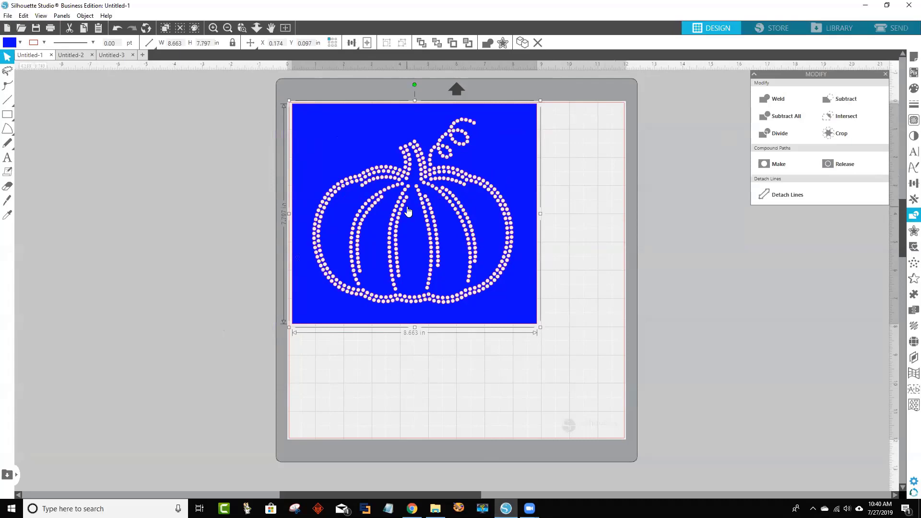
{"action": "left_click", "coordinate": [897, 28]}
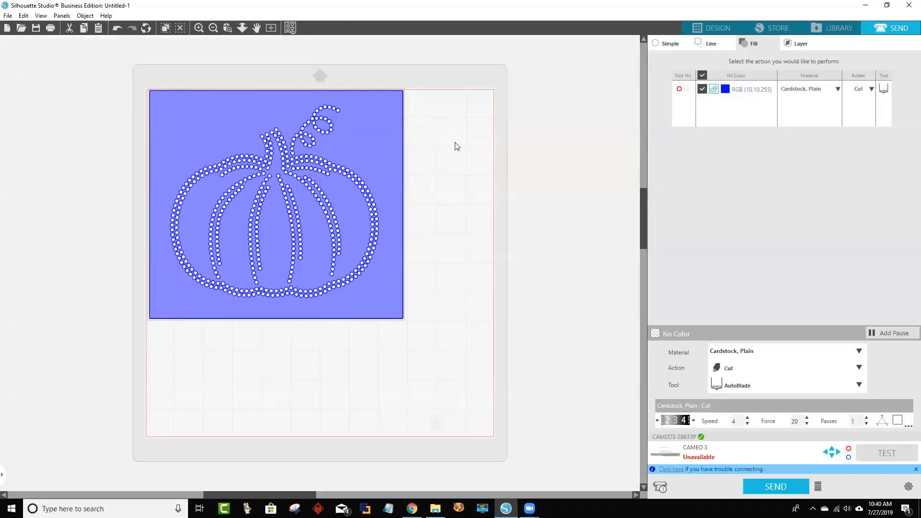
{"action": "left_click", "coordinate": [712, 43]}
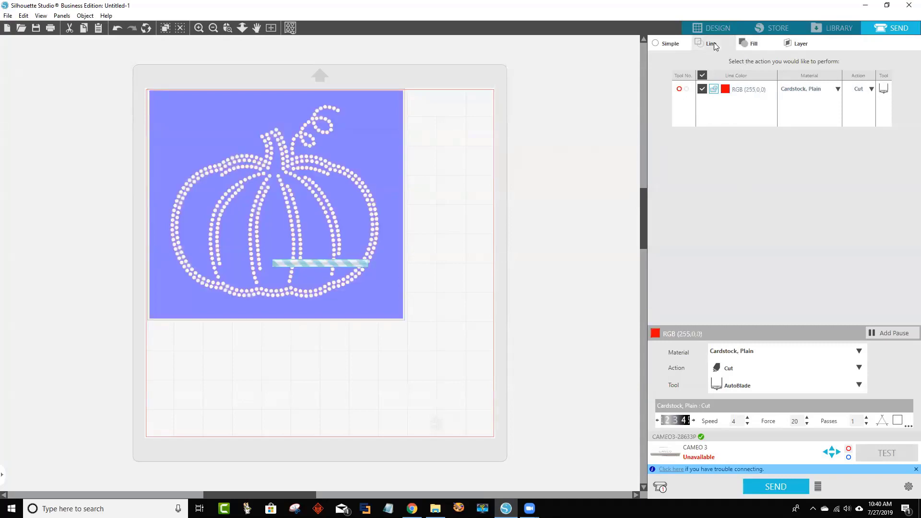
{"action": "left_click_drag", "start_coordinate": [369, 163], "coordinate": [398, 187]}
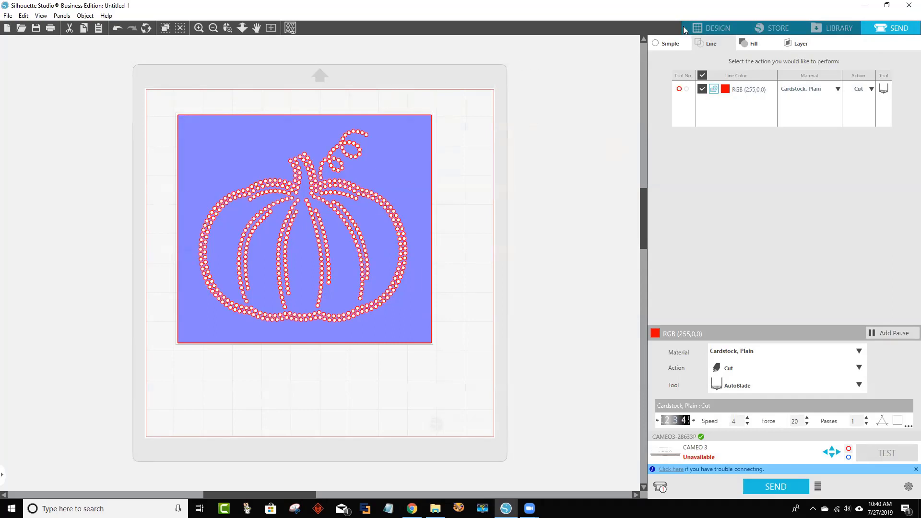
{"action": "left_click", "coordinate": [709, 29]}
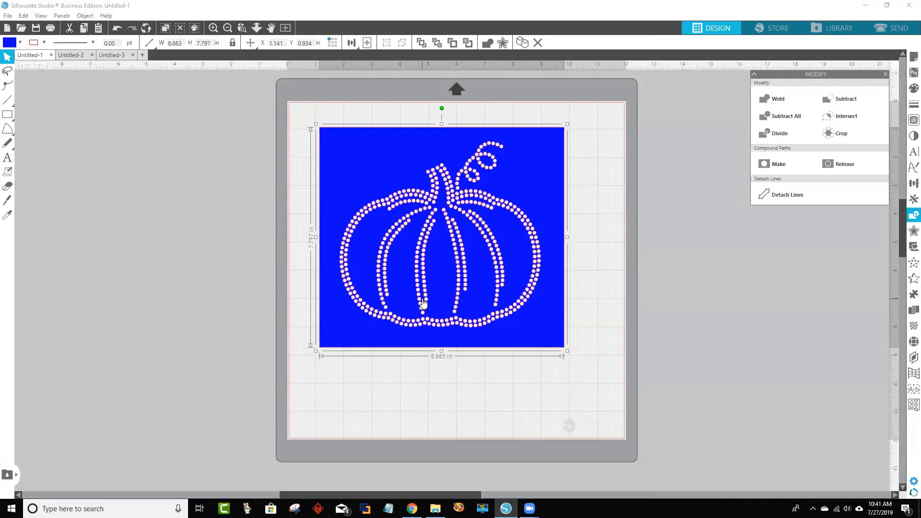
Step: Move the pumpkin template off the mat and draw a seven-pointed star about 3.50 by 3.44 in near the mat's upper left
{"action": "left_click_drag", "start_coordinate": [422, 302], "coordinate": [110, 284]}
{"action": "mouse_move", "coordinate": [8, 129]}
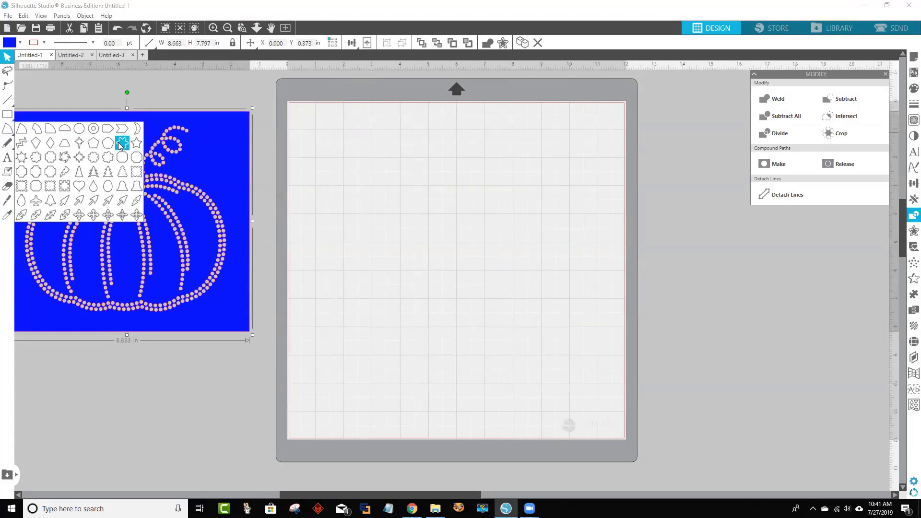
{"action": "left_click", "coordinate": [136, 145]}
{"action": "left_click_drag", "start_coordinate": [396, 172], "coordinate": [446, 204]}
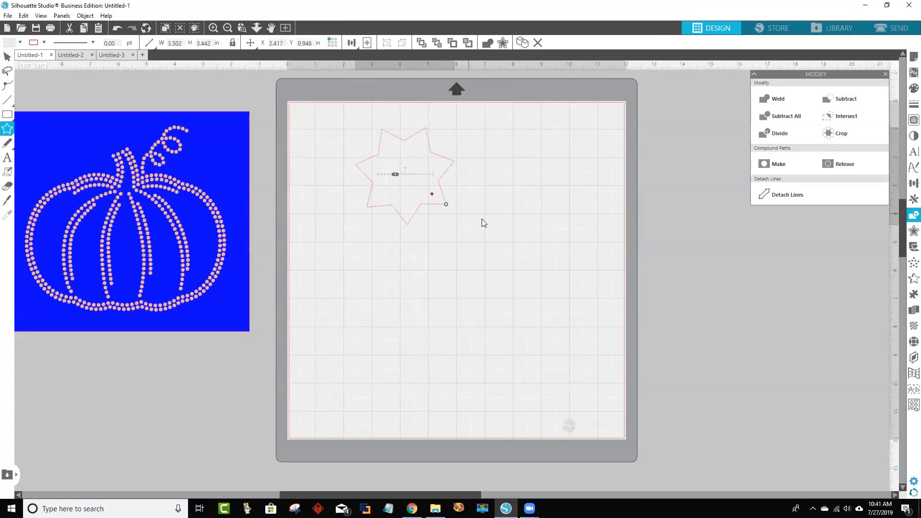
{"action": "key", "text": "v"}
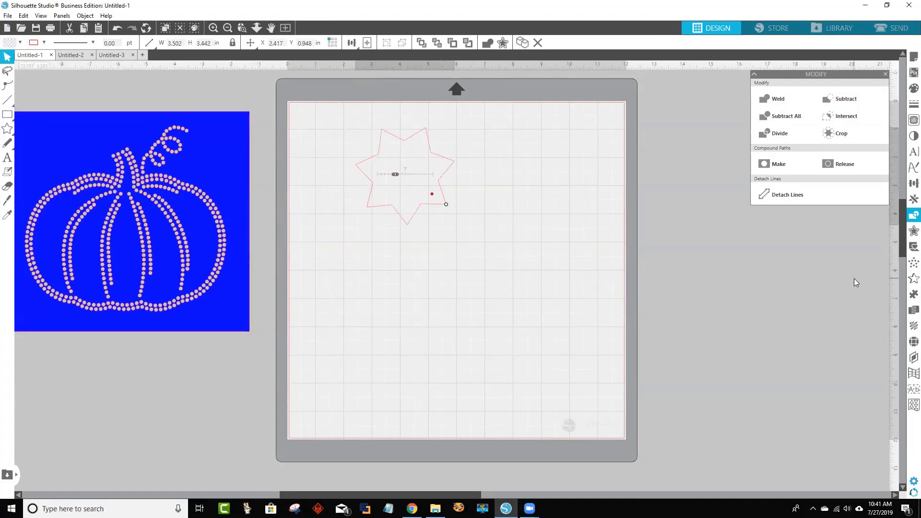
Step: Apply the Edge rhinestone effect to the star outline and fill its rhinestones with magenta
{"action": "left_click", "coordinate": [907, 343]}
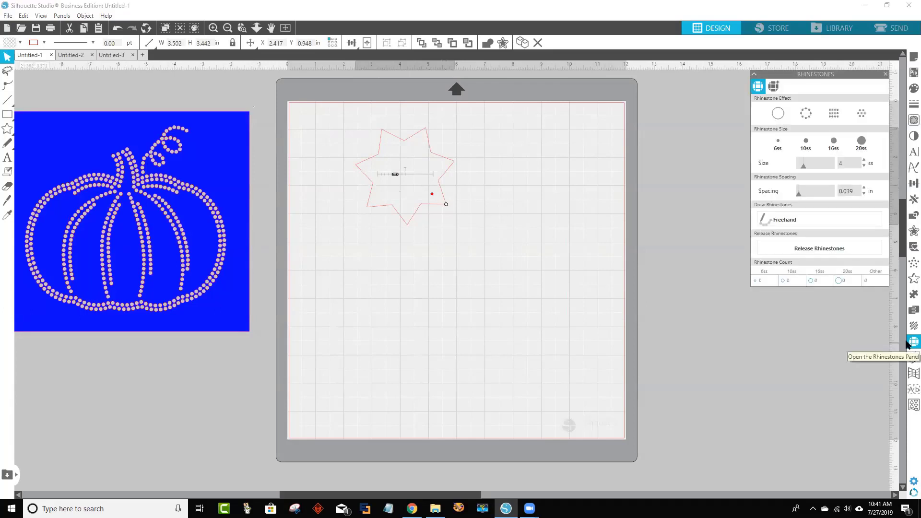
{"action": "left_click", "coordinate": [808, 115]}
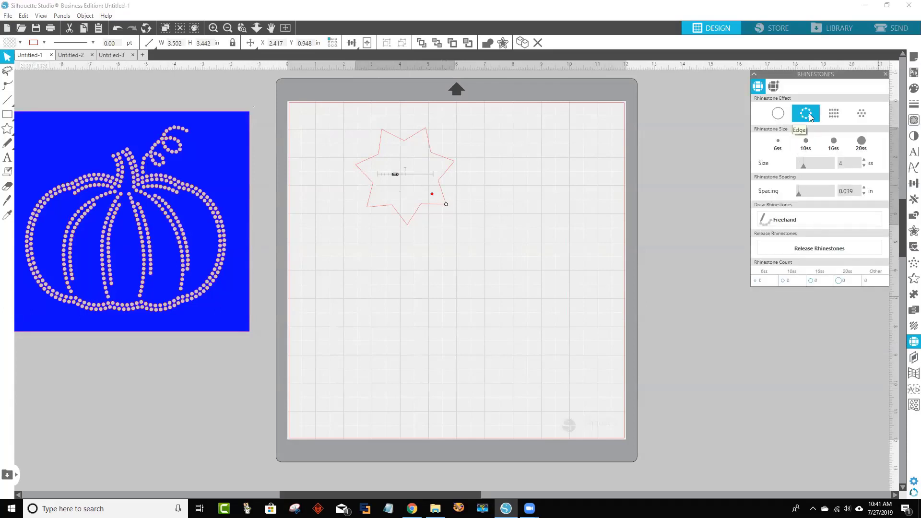
{"action": "left_click", "coordinate": [810, 116]}
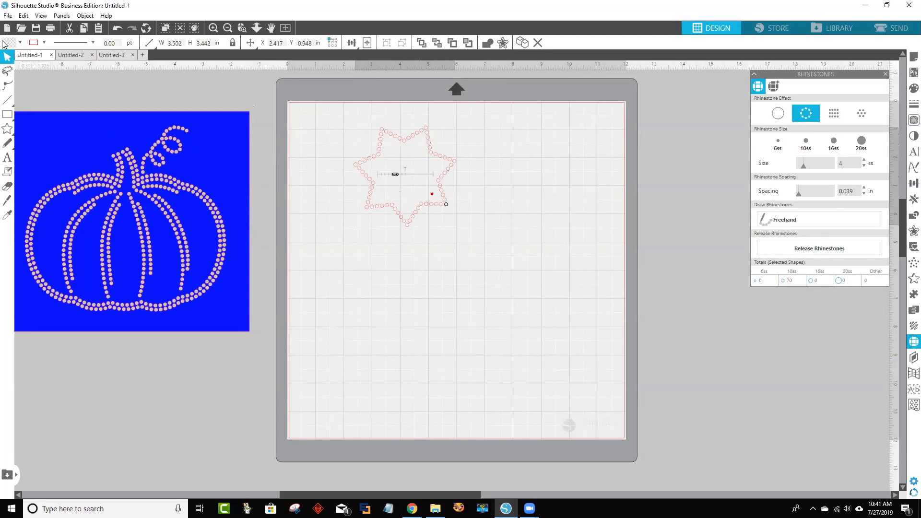
{"action": "left_click", "coordinate": [19, 42]}
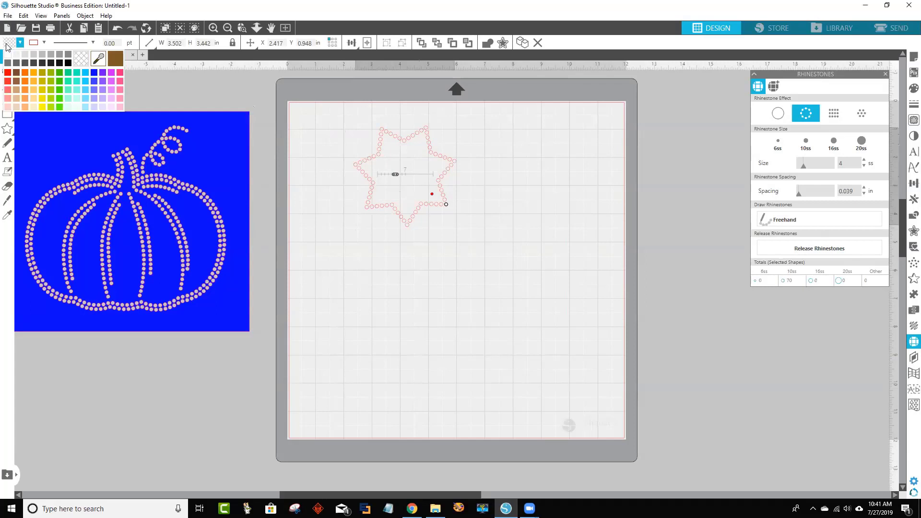
{"action": "left_click", "coordinate": [110, 73]}
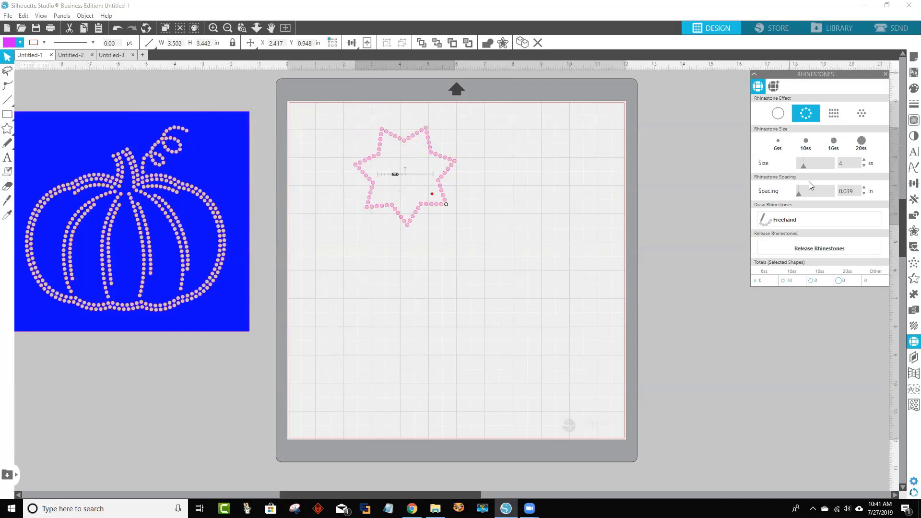
{"action": "left_click_drag", "start_coordinate": [795, 74], "coordinate": [760, 85]}
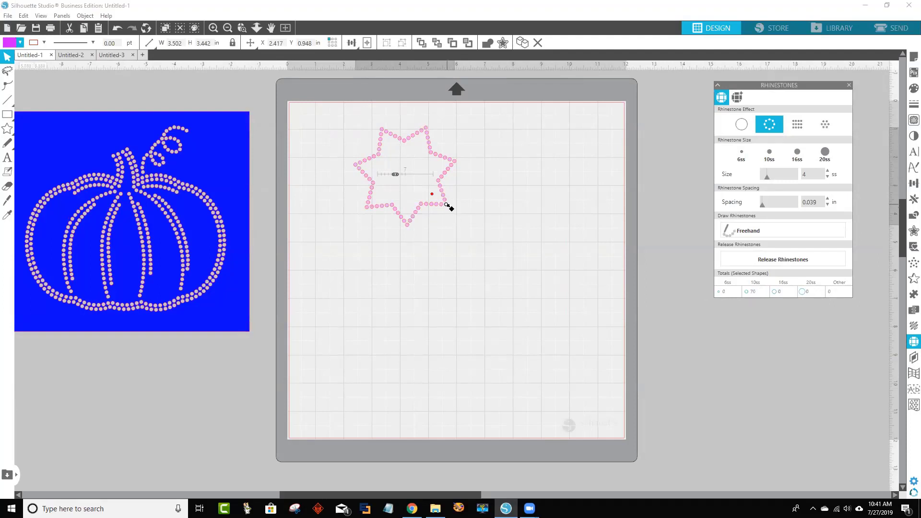
Step: Enlarge the magenta rhinestone star to about 10.06 by 9.86 in, and shrink it to about 2.61 by 2.63 in
{"action": "left_click_drag", "start_coordinate": [447, 205], "coordinate": [525, 275]}
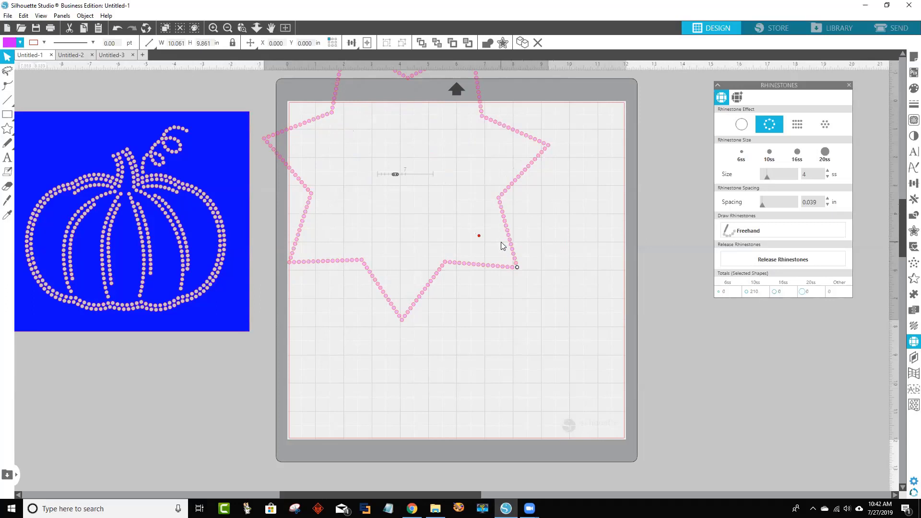
{"action": "left_click_drag", "start_coordinate": [517, 268], "coordinate": [394, 212]}
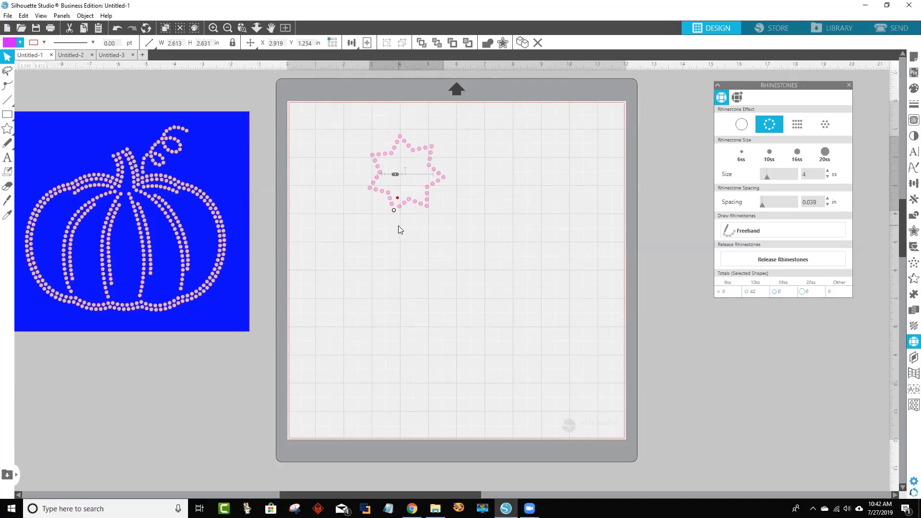
Step: Replace the magenta star on the mat with the pumpkin template and bring up its cut setup
{"action": "left_click_drag", "start_coordinate": [216, 154], "coordinate": [501, 279]}
{"action": "left_click_drag", "start_coordinate": [483, 214], "coordinate": [338, 105]}
{"action": "key", "text": "Delete"}
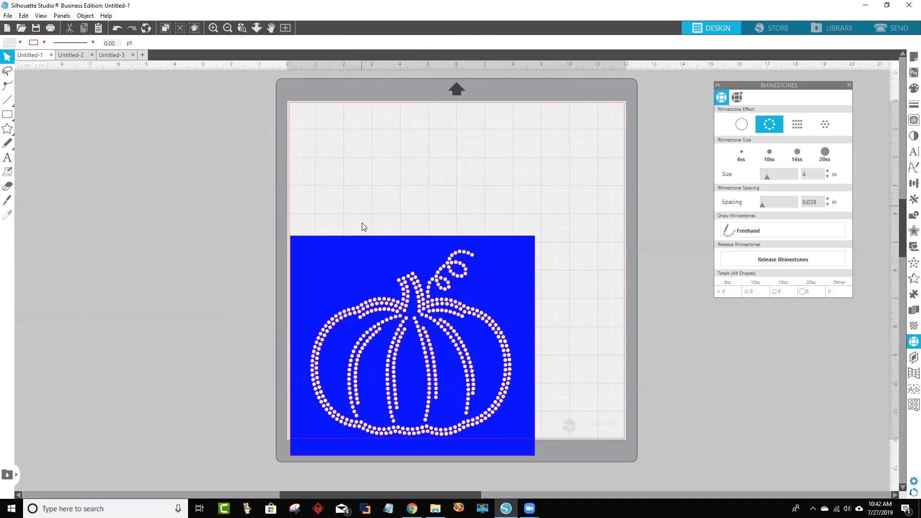
{"action": "left_click_drag", "start_coordinate": [364, 250], "coordinate": [384, 148]}
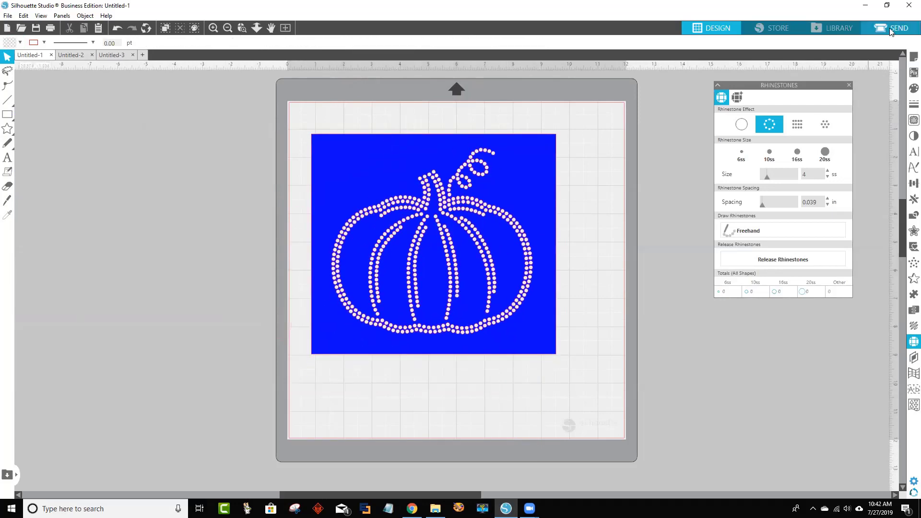
{"action": "left_click", "coordinate": [891, 30]}
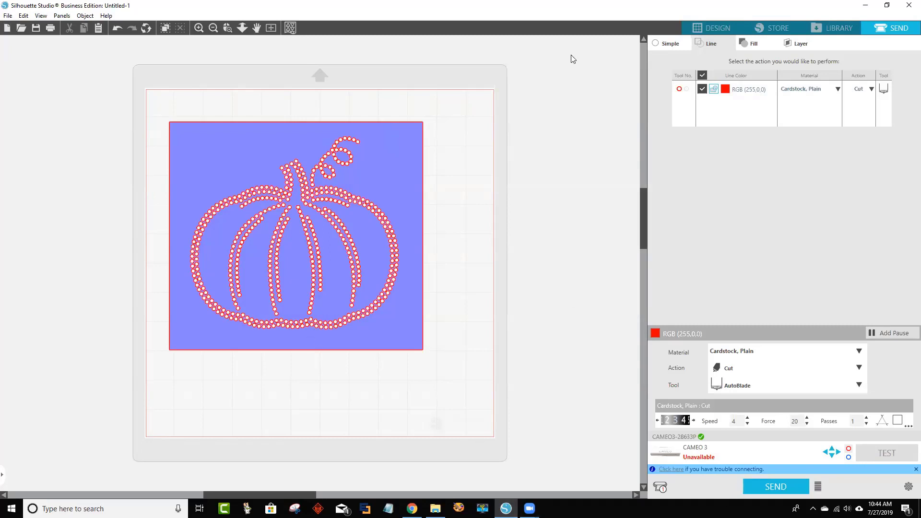
{"action": "double_click", "coordinate": [817, 15]}
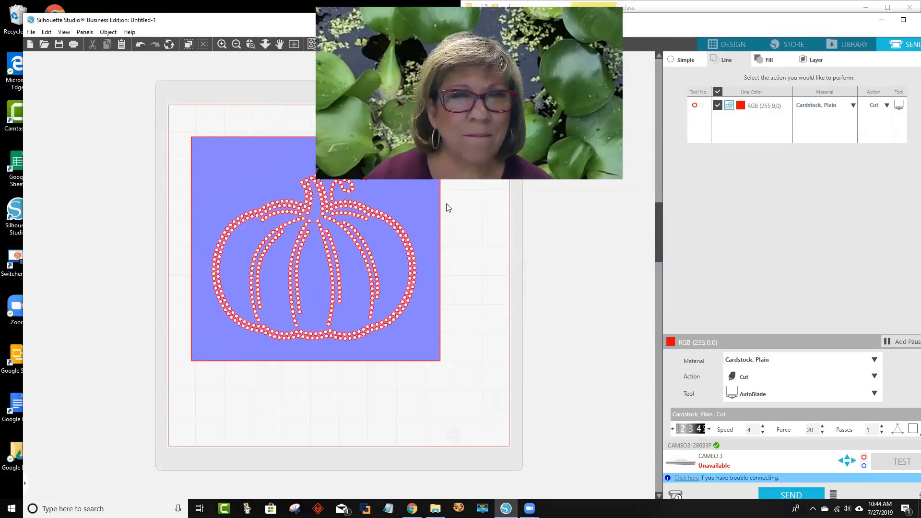
{"action": "scroll", "coordinate": [627, 194], "scroll_direction": "up", "scroll_amount": 1}
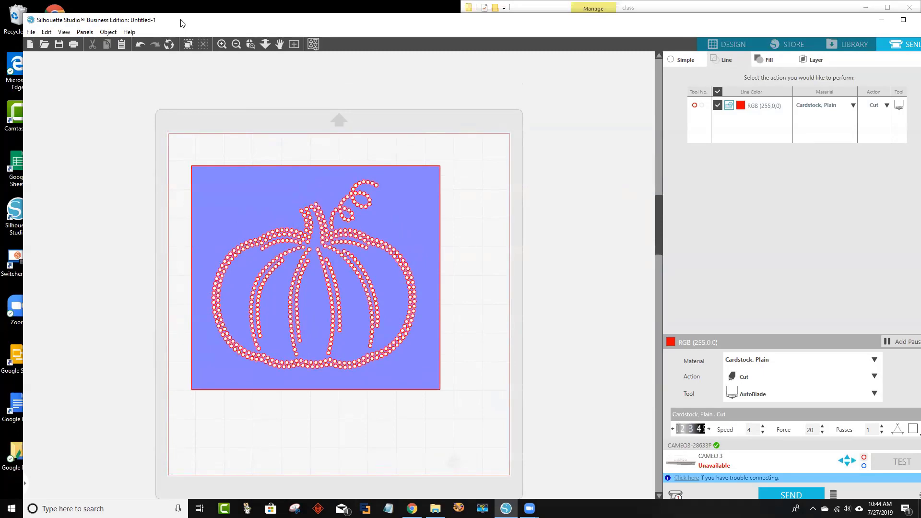
{"action": "left_click_drag", "start_coordinate": [182, 23], "coordinate": [169, 11]}
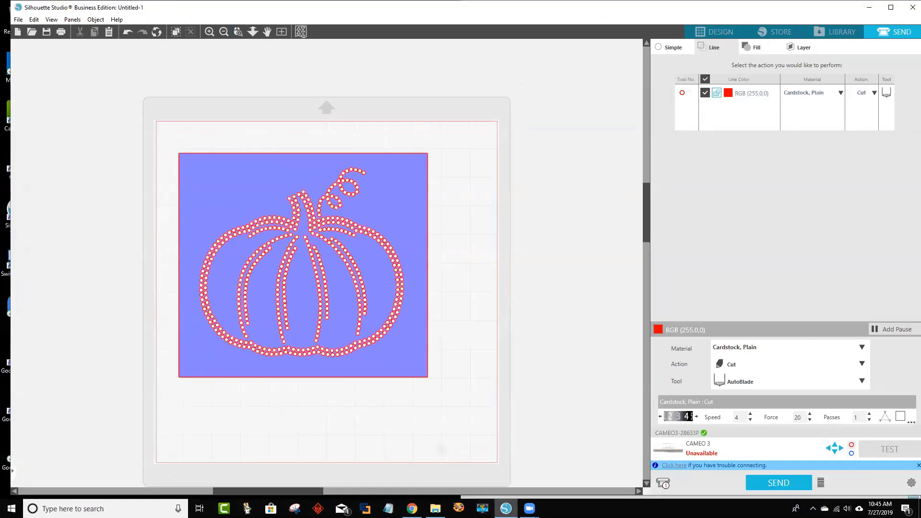
{"action": "mouse_move", "coordinate": [529, 508]}
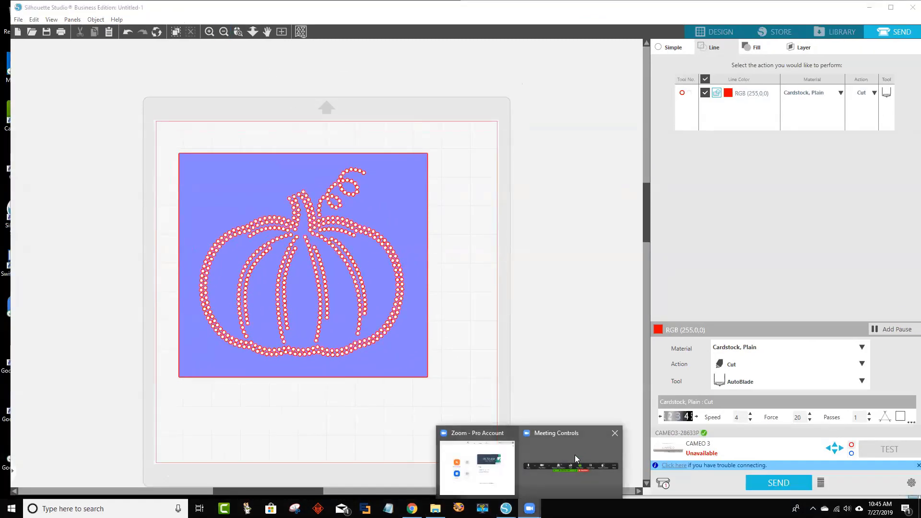
{"action": "mouse_move", "coordinate": [580, 449]}
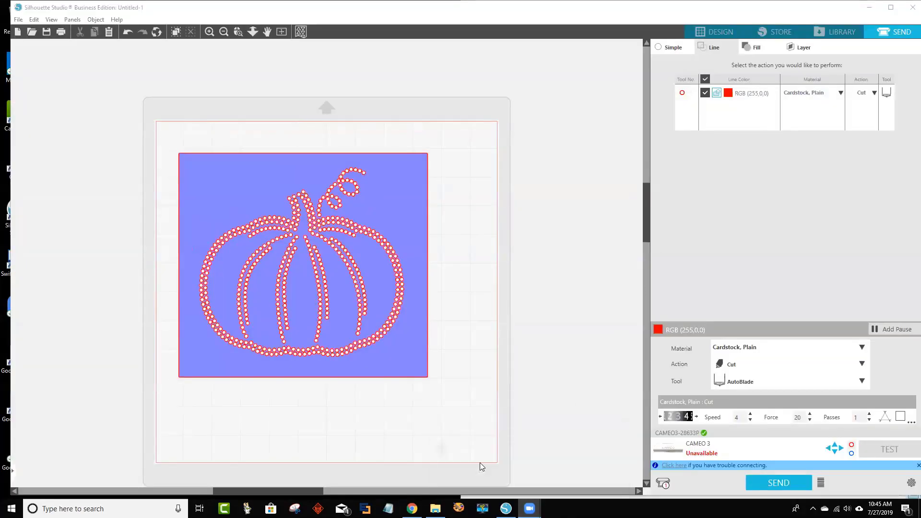
{"action": "left_click", "coordinate": [531, 106]}
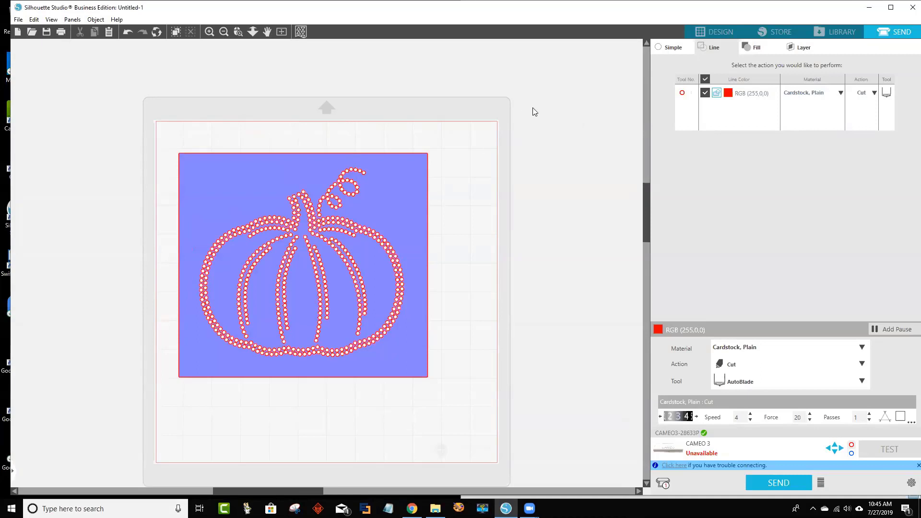
Step: Return to the design view and draw a seven-pointed star about 3.98 by 4.00 in near the upper left of the empty Untitled-3 mat
{"action": "left_click", "coordinate": [710, 32]}
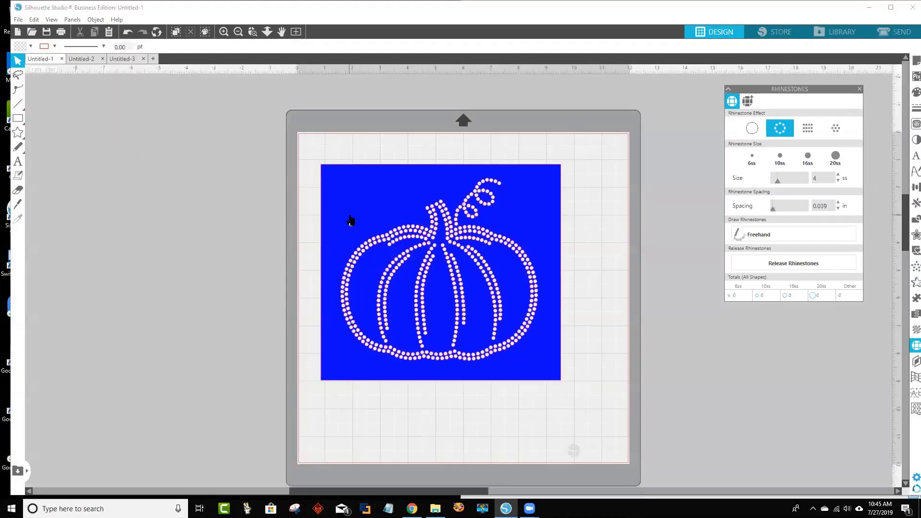
{"action": "left_click", "coordinate": [118, 62]}
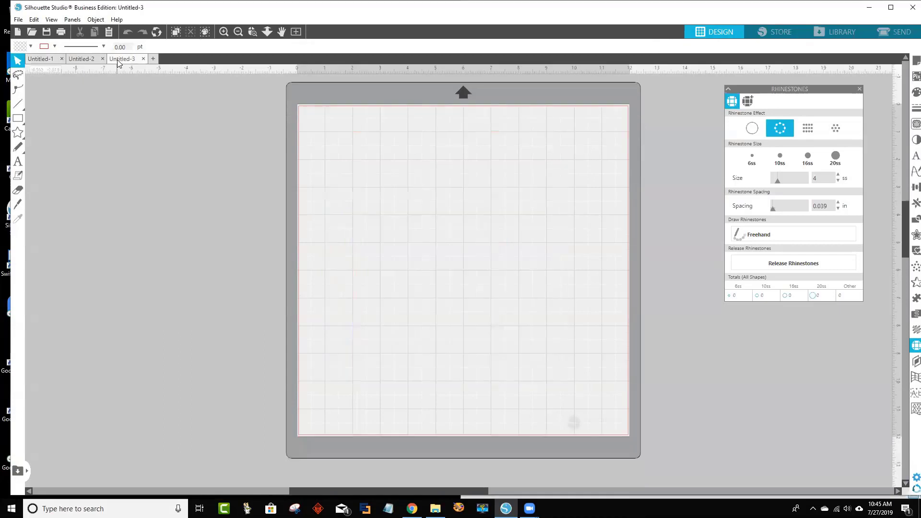
{"action": "left_click", "coordinate": [18, 132]}
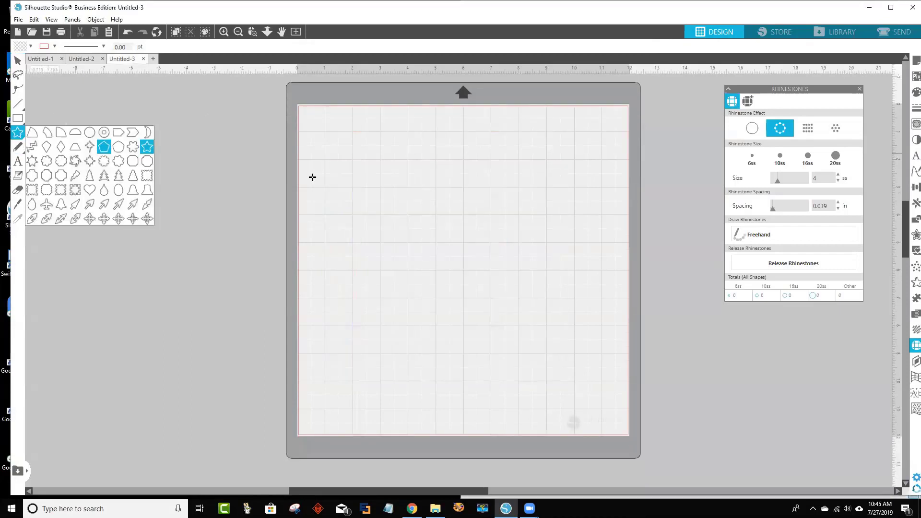
{"action": "left_click_drag", "start_coordinate": [374, 178], "coordinate": [412, 217]}
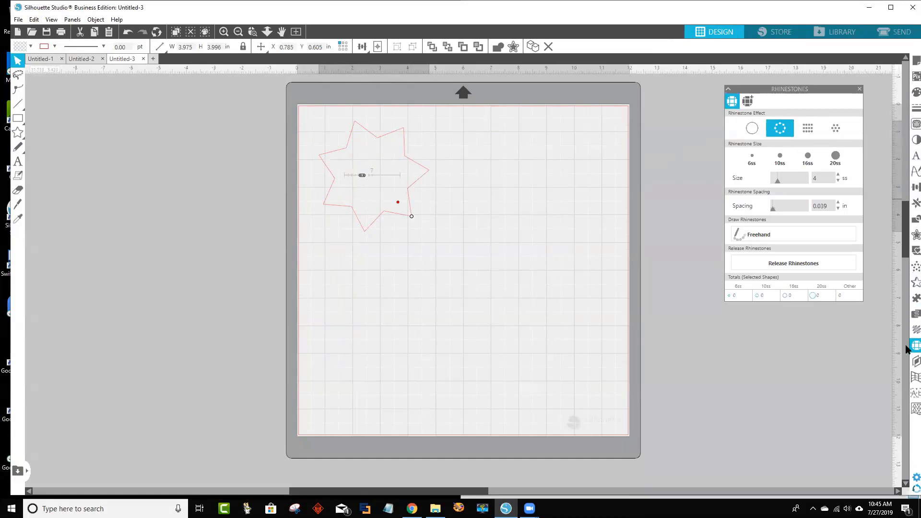
Step: Try the Edge effect and both fill rhinestone effects on the star, and finish with the Edge effect
{"action": "left_click", "coordinate": [860, 89]}
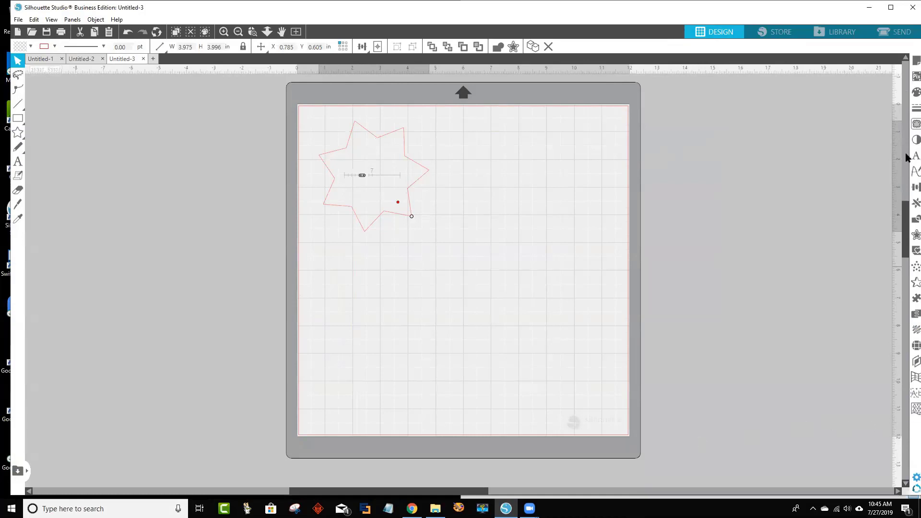
{"action": "left_click", "coordinate": [908, 349]}
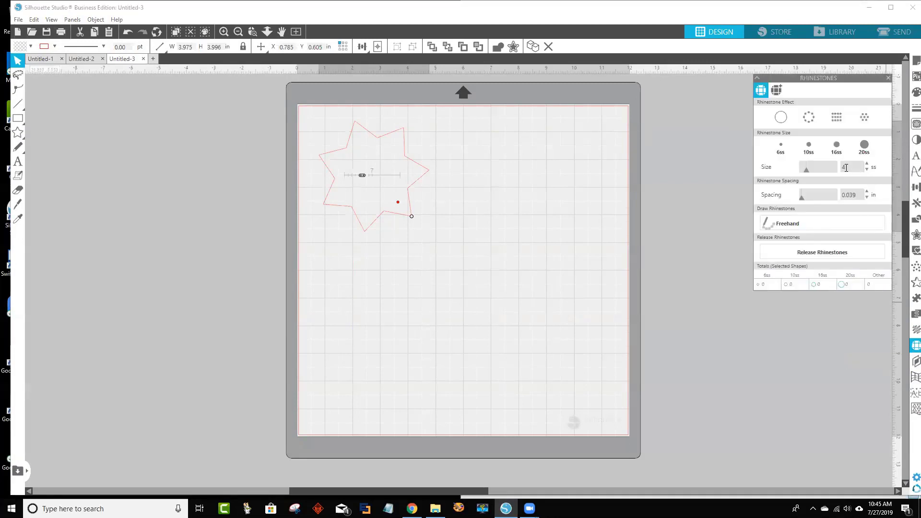
{"action": "left_click_drag", "start_coordinate": [836, 78], "coordinate": [746, 102]}
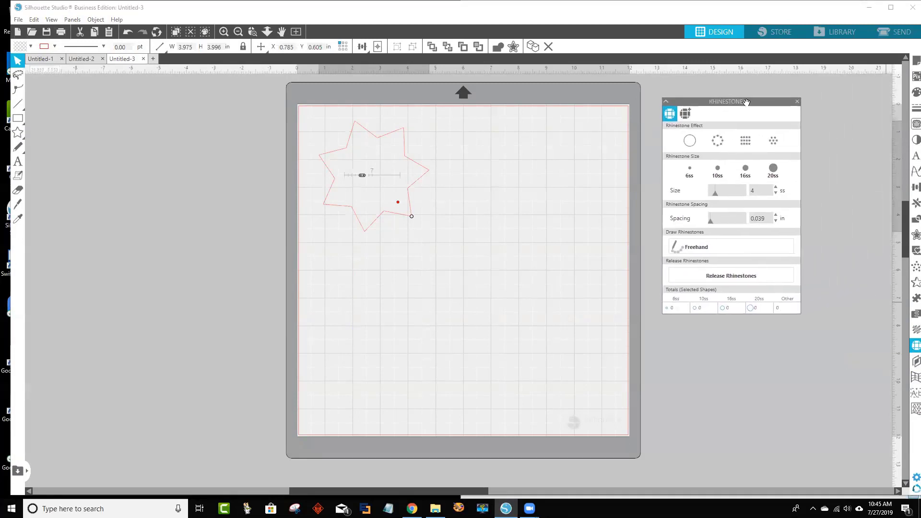
{"action": "left_click", "coordinate": [745, 140]}
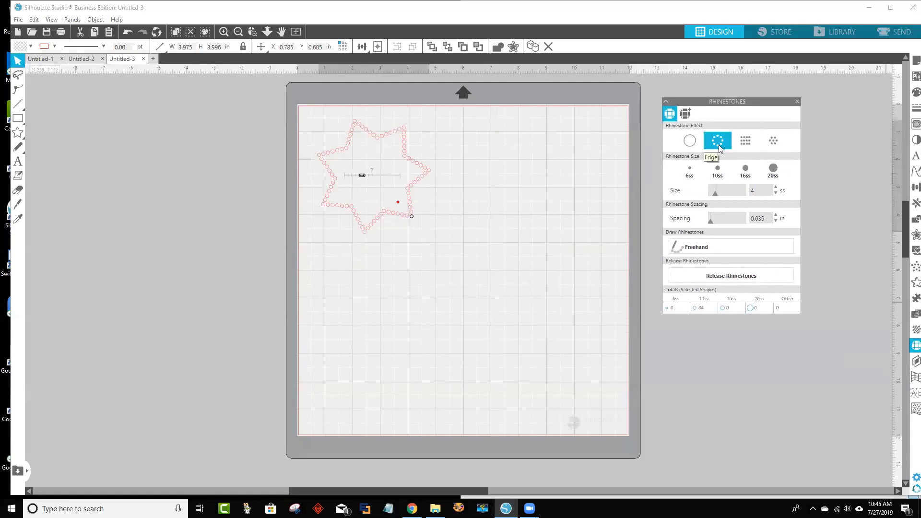
{"action": "left_click", "coordinate": [743, 144]}
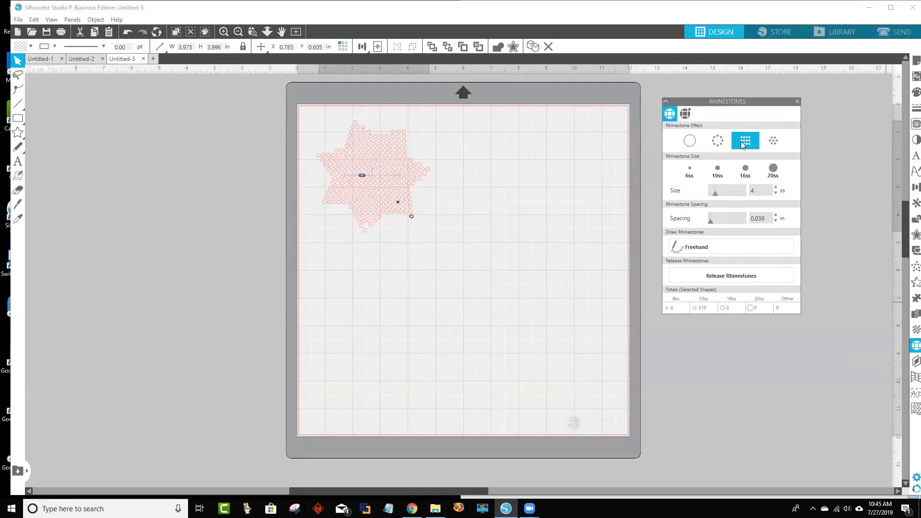
{"action": "left_click", "coordinate": [771, 144]}
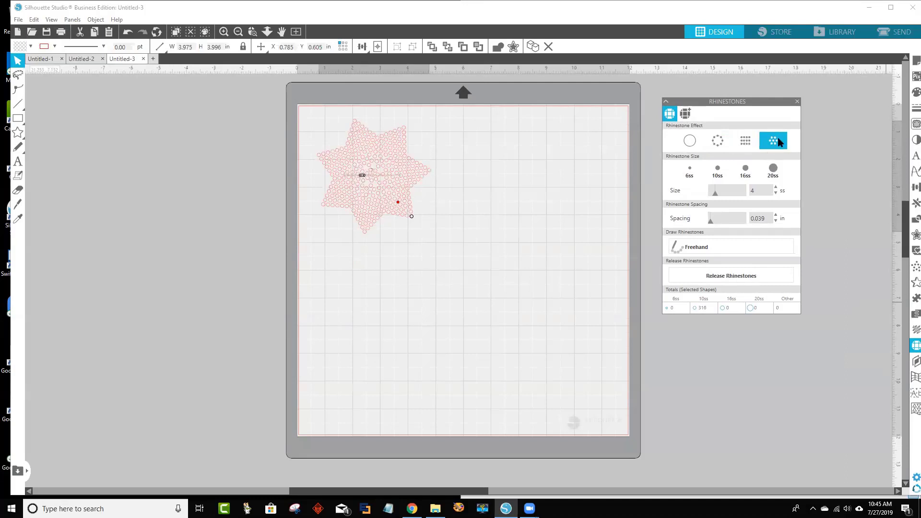
{"action": "left_click", "coordinate": [719, 141]}
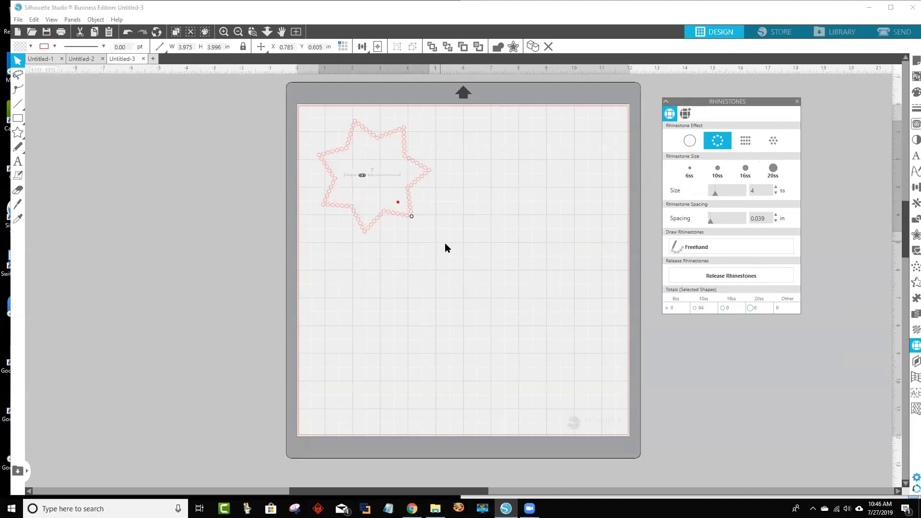
Step: Select the whole rhinestone star and fill its stones with blue
{"action": "left_click_drag", "start_coordinate": [444, 249], "coordinate": [302, 113]}
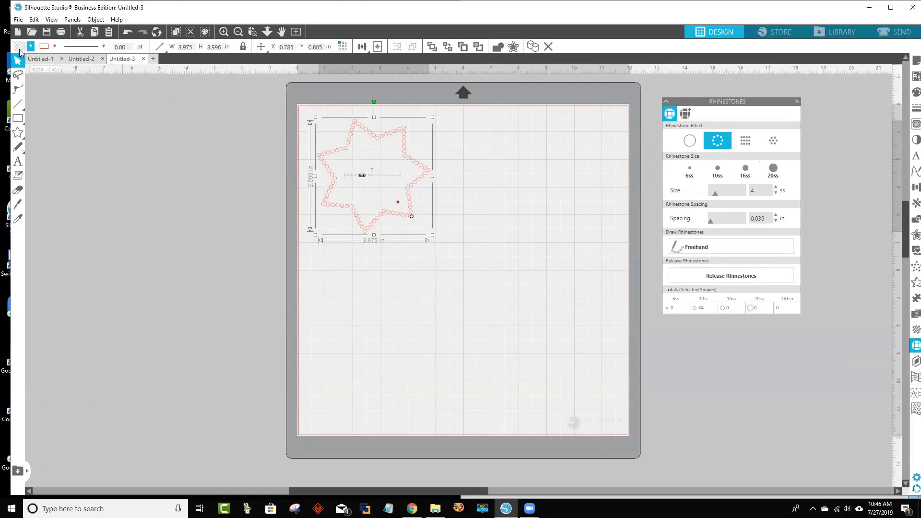
{"action": "left_click", "coordinate": [19, 50]}
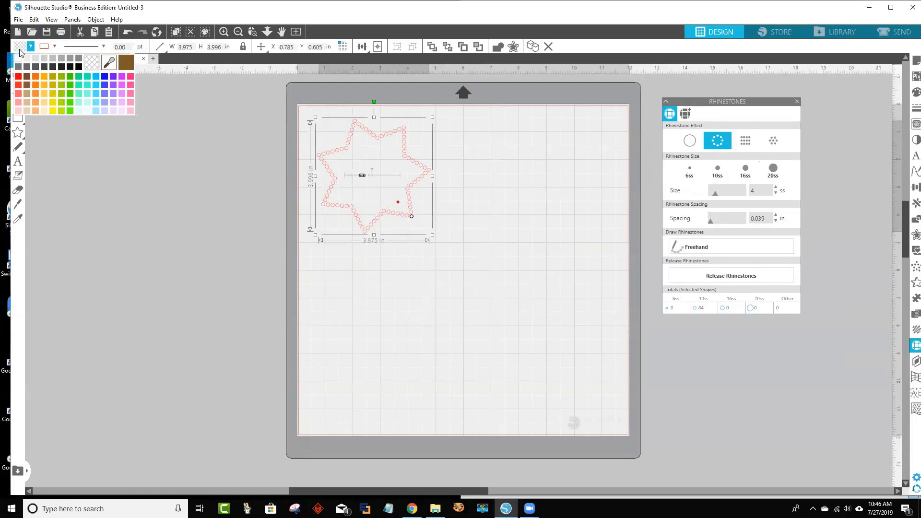
{"action": "left_click", "coordinate": [104, 81]}
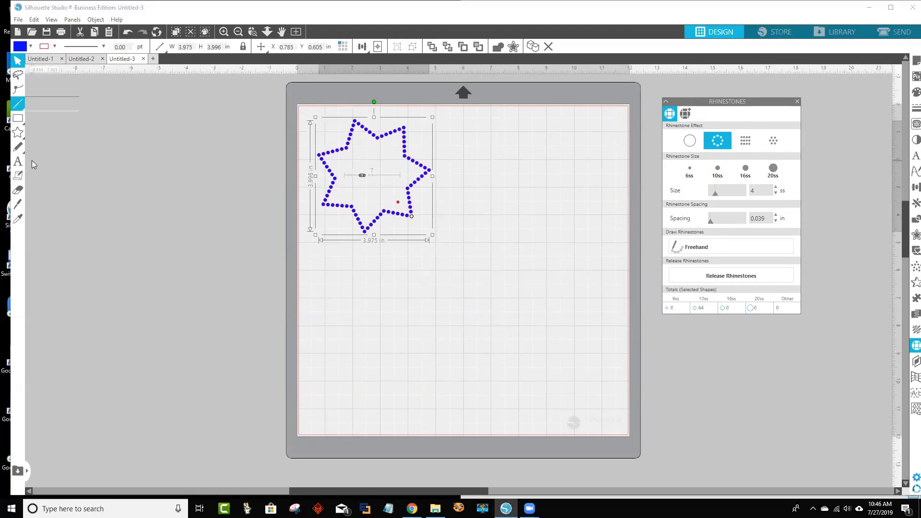
{"action": "left_click", "coordinate": [24, 137]}
{"action": "left_click", "coordinate": [147, 146]}
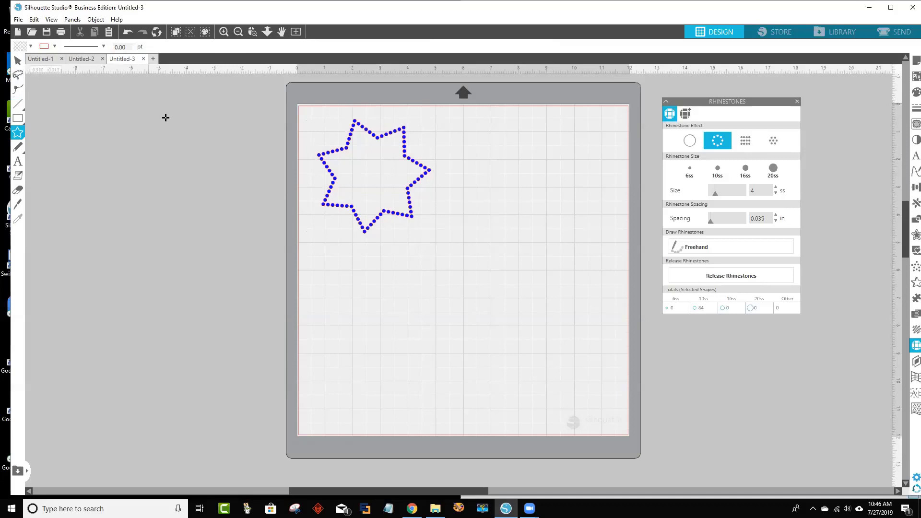
{"action": "left_click", "coordinate": [18, 67]}
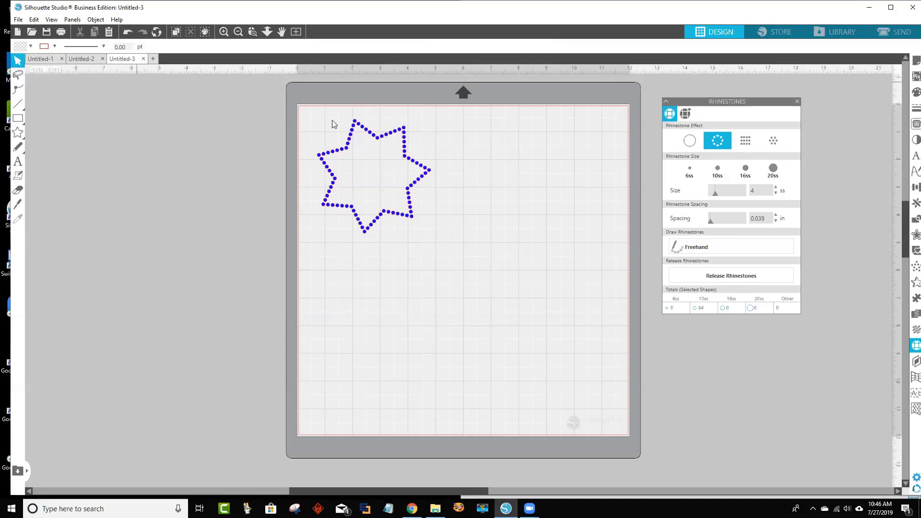
Step: Place a copy of the blue rhinestone star below the original and shrink the copy to about 2.78 by 2.79 in
{"action": "left_click", "coordinate": [366, 133]}
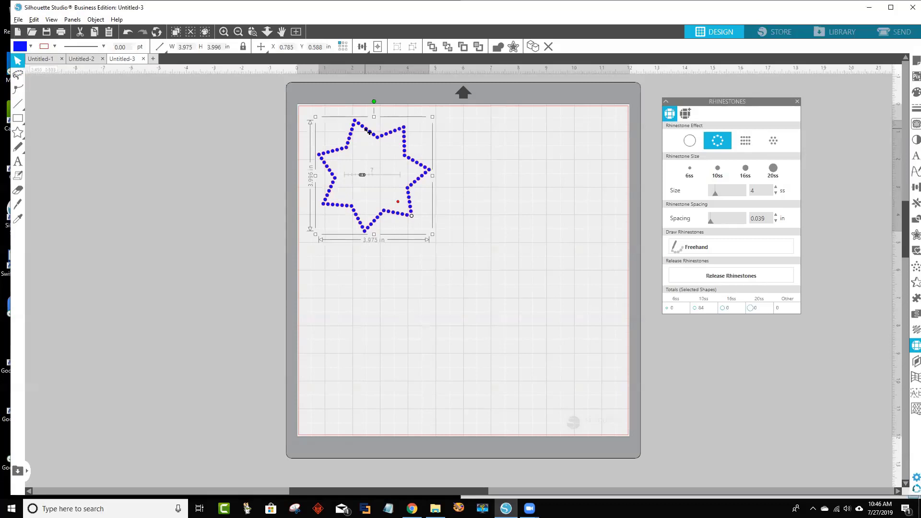
{"action": "left_click_drag", "start_coordinate": [367, 154], "coordinate": [383, 300]}
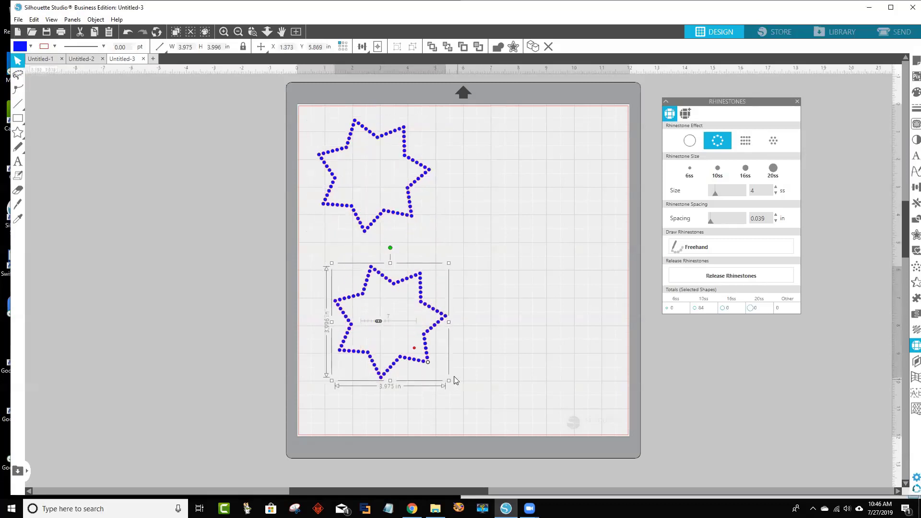
{"action": "left_click_drag", "start_coordinate": [449, 381], "coordinate": [411, 355]}
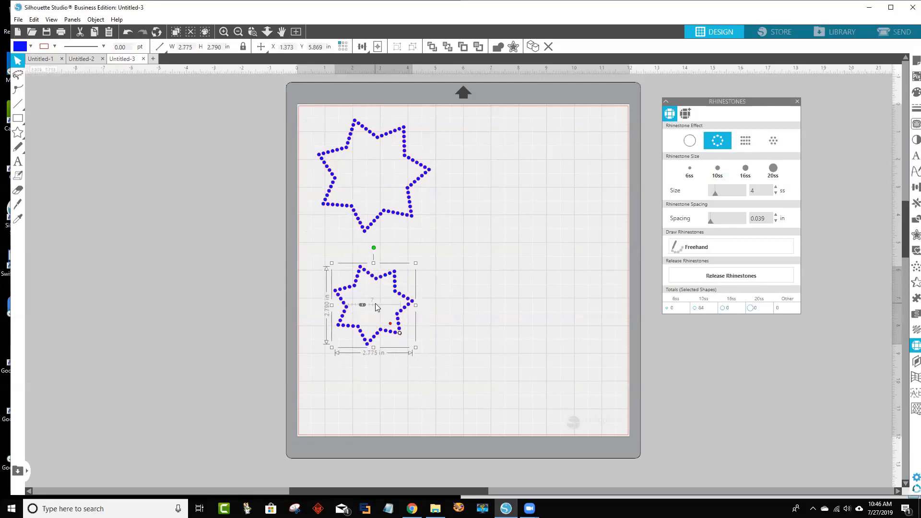
{"action": "key", "text": "ctrl+a"}
{"action": "left_click", "coordinate": [445, 320]}
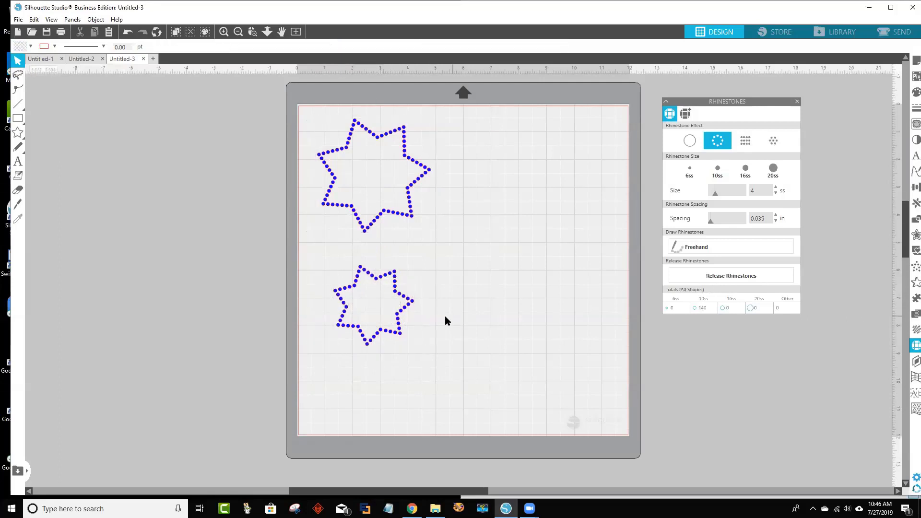
Step: Center the smaller star inside the larger one and fill its rhinestones with pink
{"action": "left_click", "coordinate": [409, 309]}
{"action": "left_click_drag", "start_coordinate": [374, 280], "coordinate": [373, 147]}
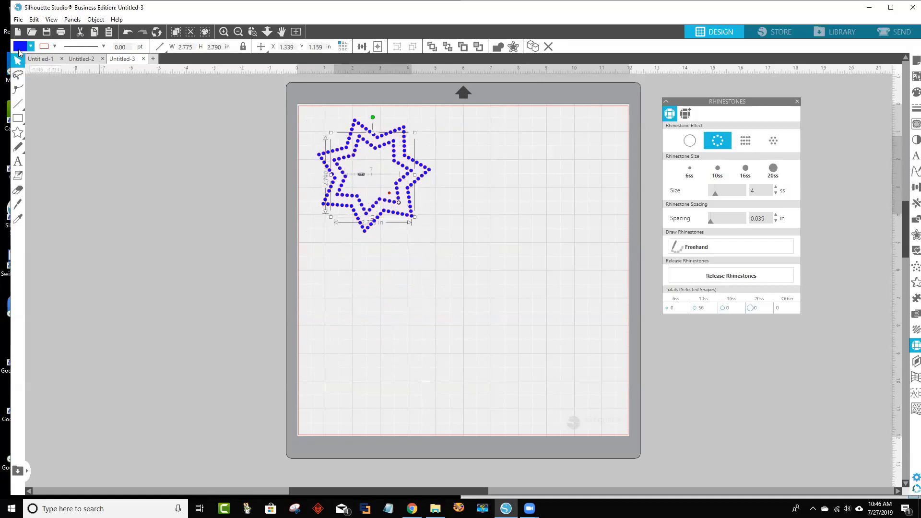
{"action": "left_click", "coordinate": [20, 52]}
{"action": "left_click", "coordinate": [133, 79]}
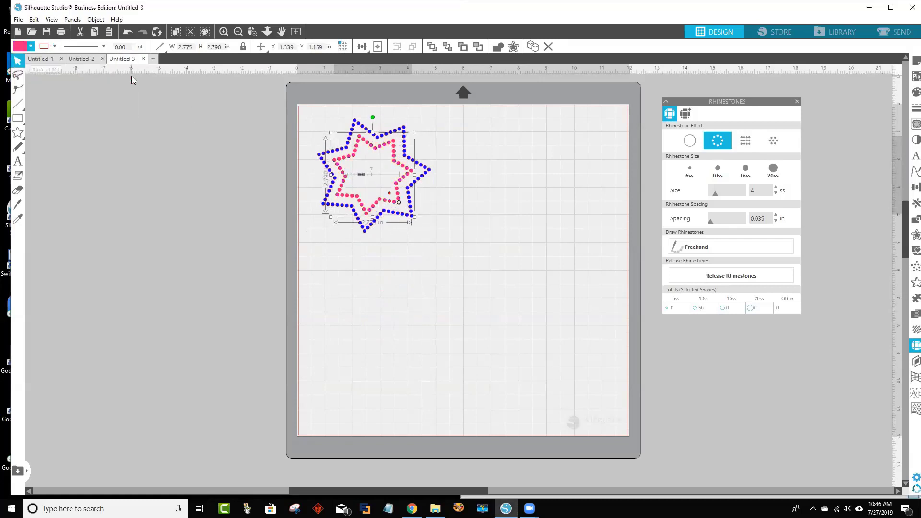
{"action": "left_click", "coordinate": [517, 222]}
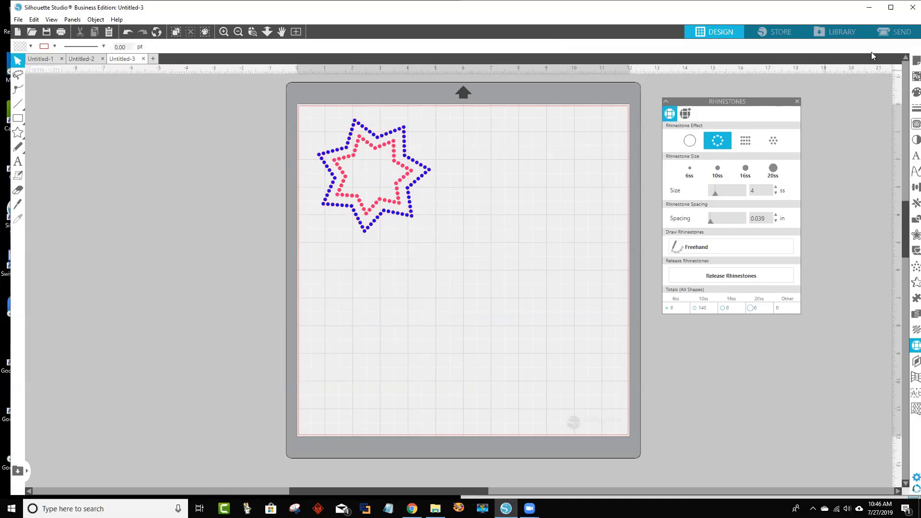
Step: Set the cut job to separate by fill color, enabling only the pink stones first, and finally only the blue stones
{"action": "left_click", "coordinate": [895, 33]}
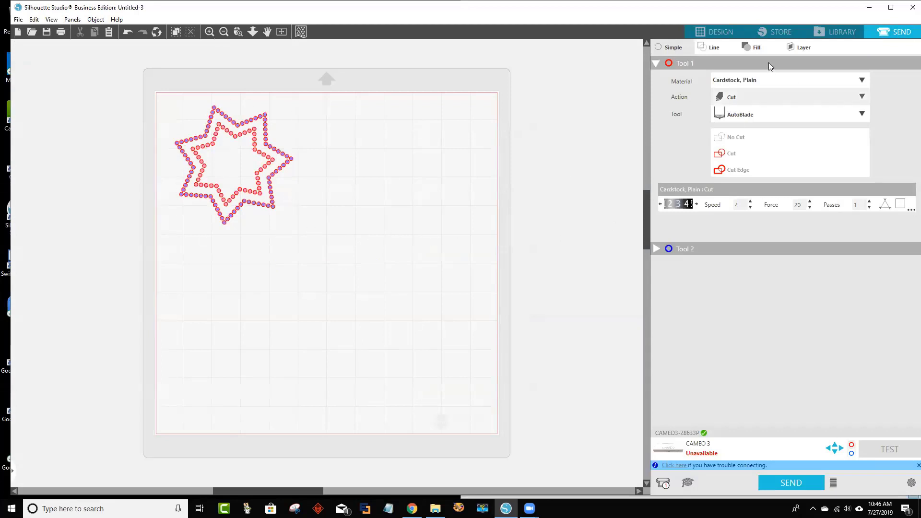
{"action": "left_click", "coordinate": [753, 47]}
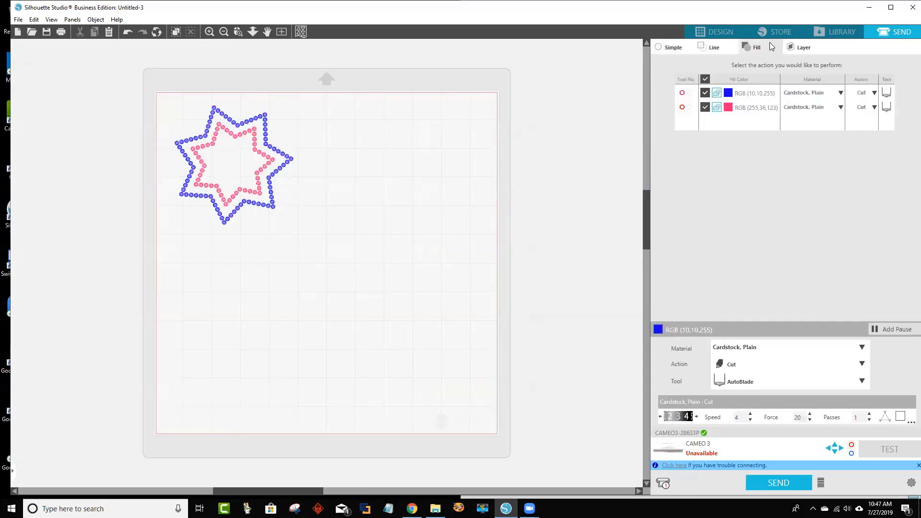
{"action": "left_click", "coordinate": [705, 93]}
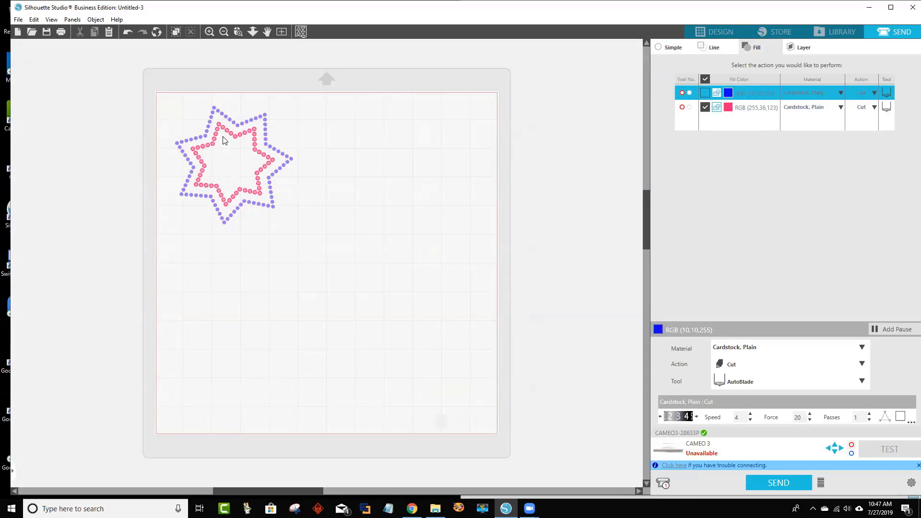
{"action": "left_click", "coordinate": [705, 107]}
{"action": "left_click", "coordinate": [704, 93]}
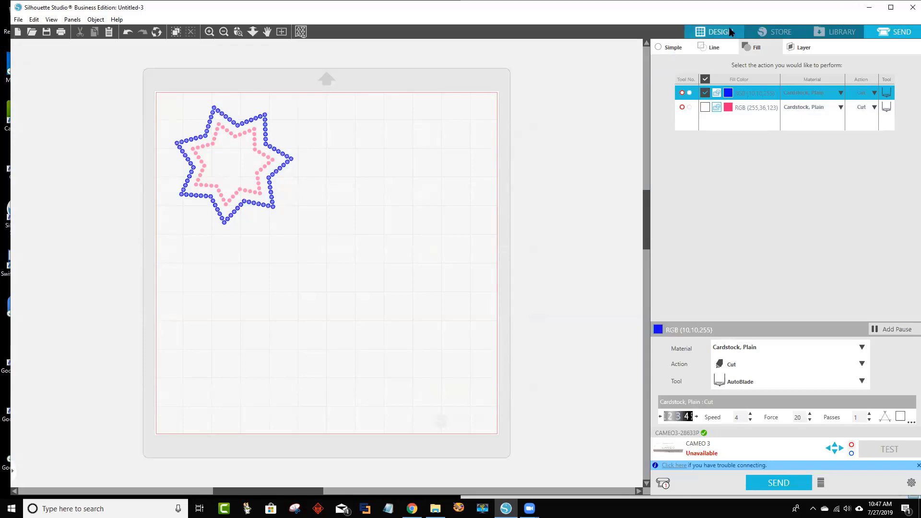
Step: Return to the design and draw a rectangle about 5.33 by 4.83 in around both rhinestone stars
{"action": "left_click", "coordinate": [690, 36]}
{"action": "left_click_drag", "start_coordinate": [434, 241], "coordinate": [309, 116]}
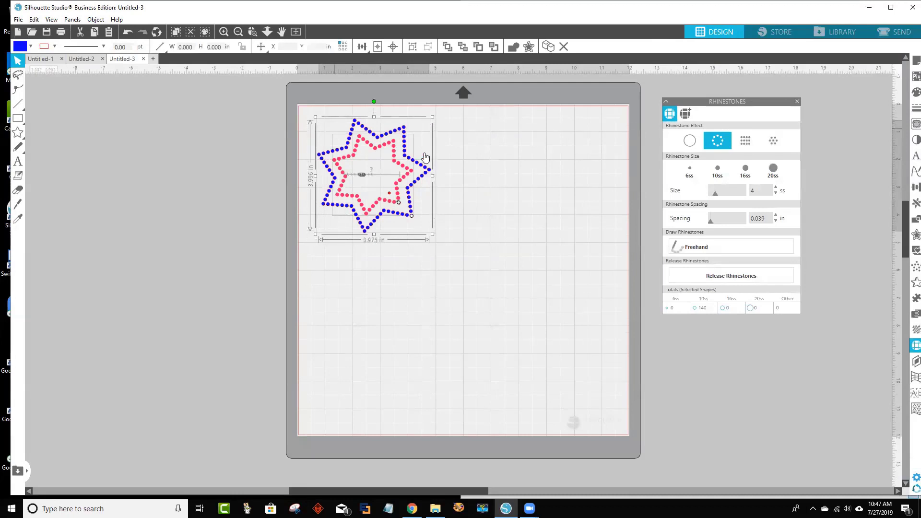
{"action": "left_click", "coordinate": [485, 199]}
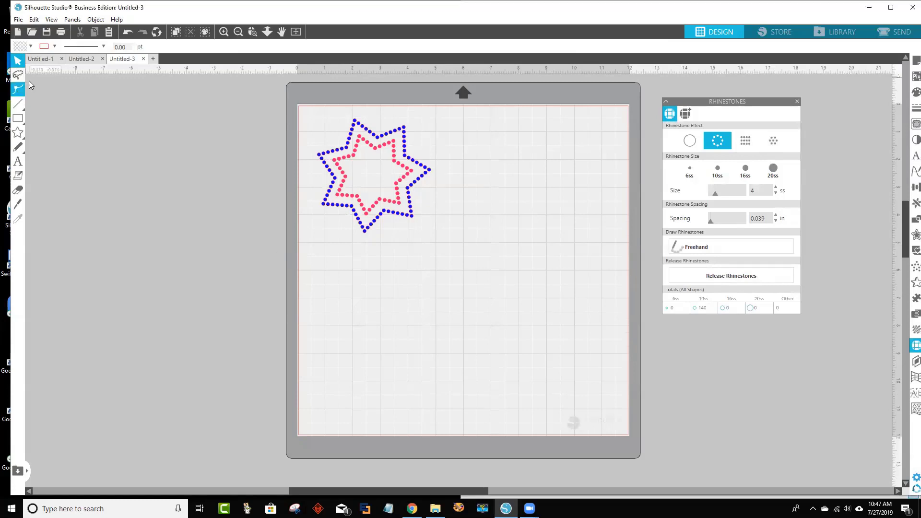
{"action": "left_click", "coordinate": [18, 121]}
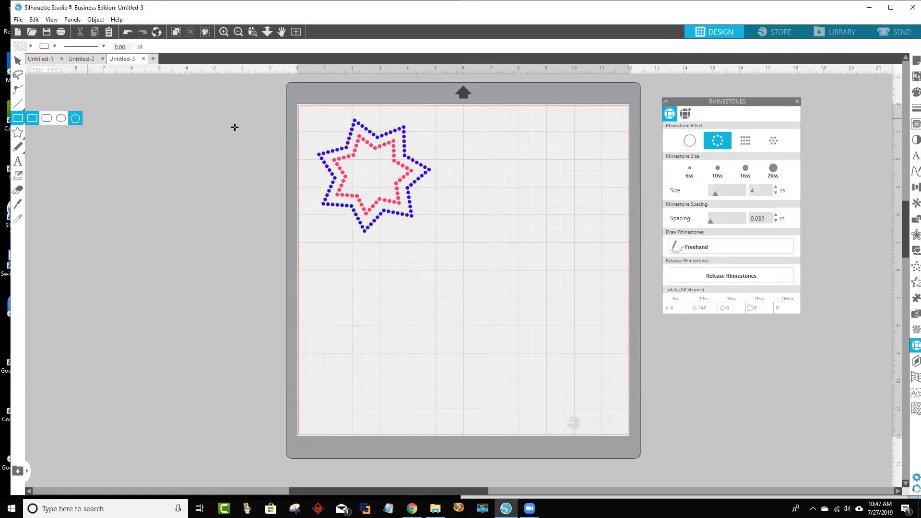
{"action": "left_click_drag", "start_coordinate": [303, 109], "coordinate": [452, 248]}
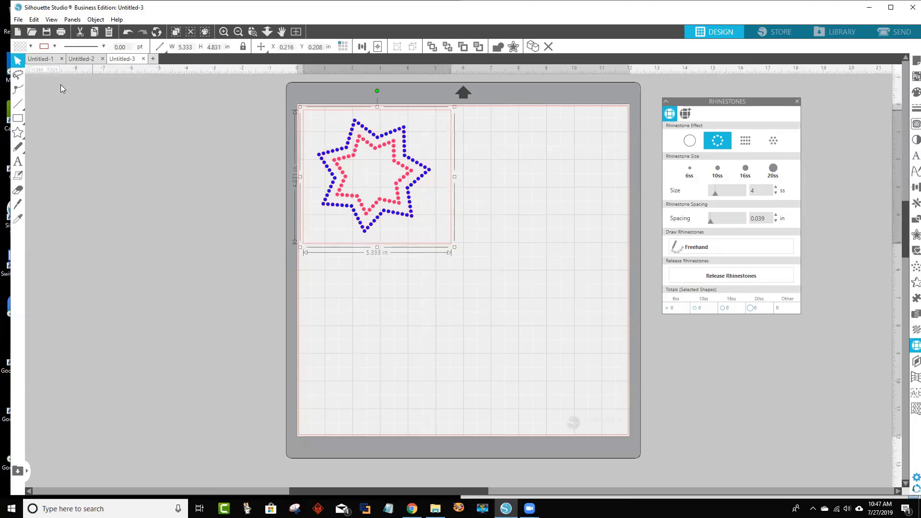
Step: Fill the rectangle with green and send it behind the two rhinestone stars
{"action": "left_click", "coordinate": [30, 46]}
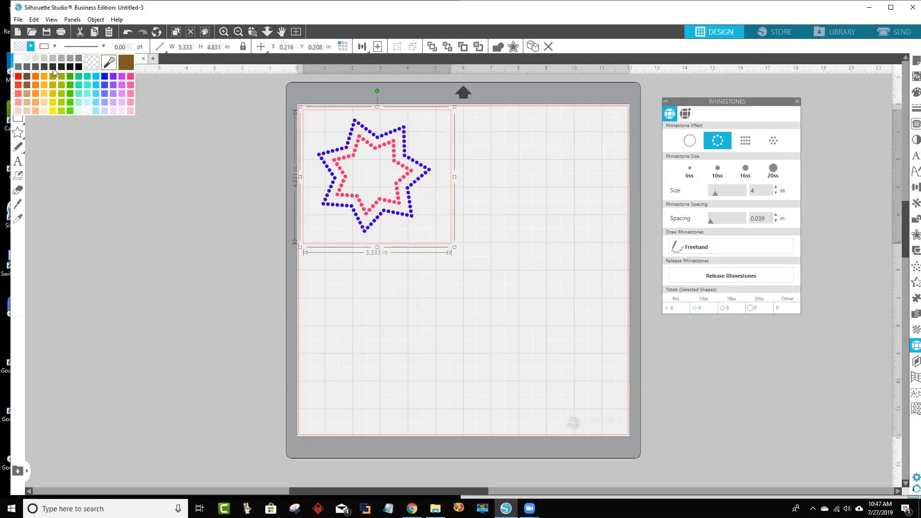
{"action": "left_click", "coordinate": [79, 78]}
{"action": "right_click", "coordinate": [378, 198]}
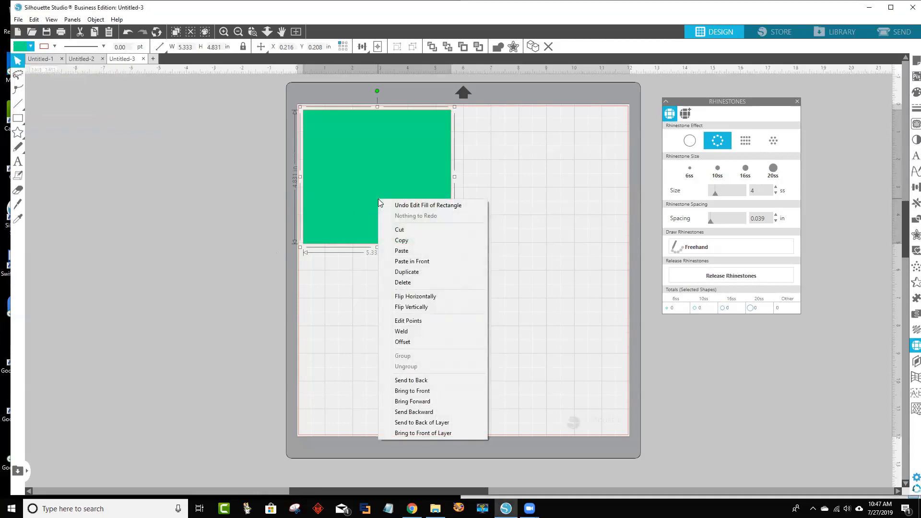
{"action": "left_click", "coordinate": [428, 381]}
{"action": "left_click", "coordinate": [528, 298]}
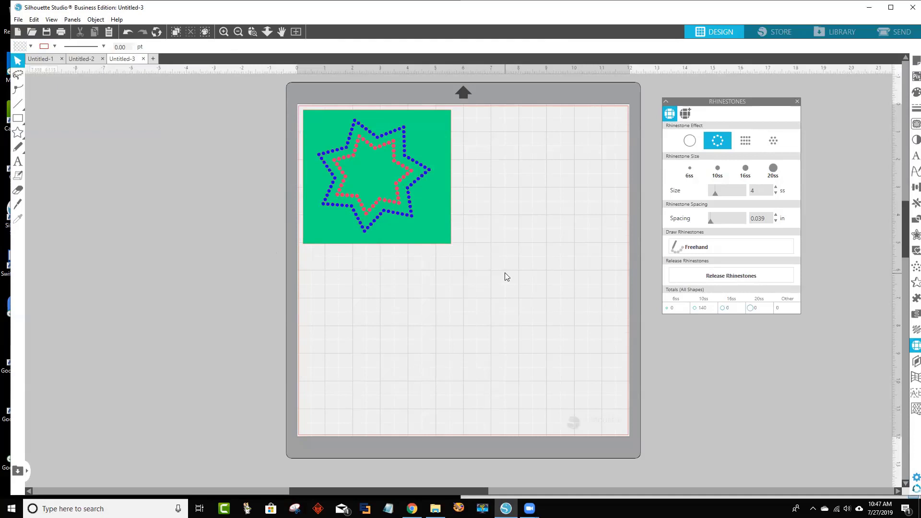
Step: Place a copy of the green rectangle and both stars on the mat, below and to the right of the original
{"action": "left_click_drag", "start_coordinate": [395, 257], "coordinate": [297, 109]}
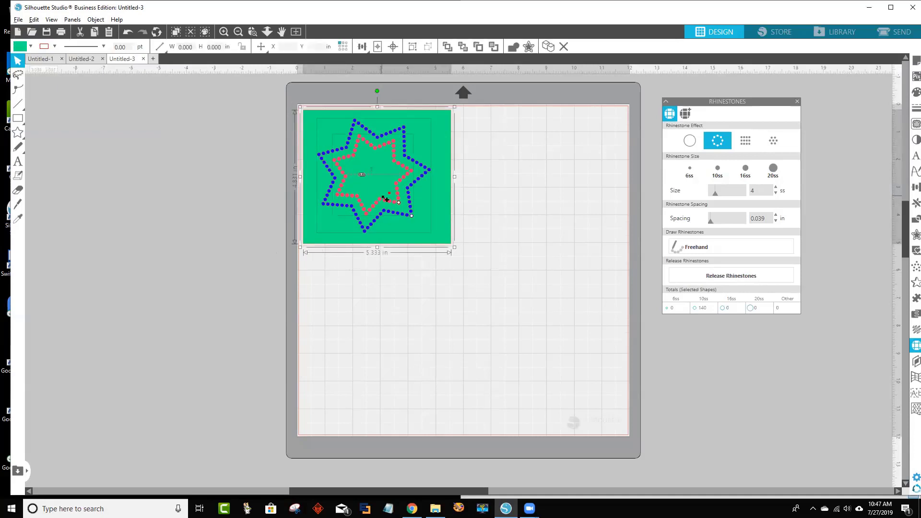
{"action": "left_click_drag", "start_coordinate": [392, 207], "coordinate": [545, 271]}
{"action": "left_click", "coordinate": [537, 341]}
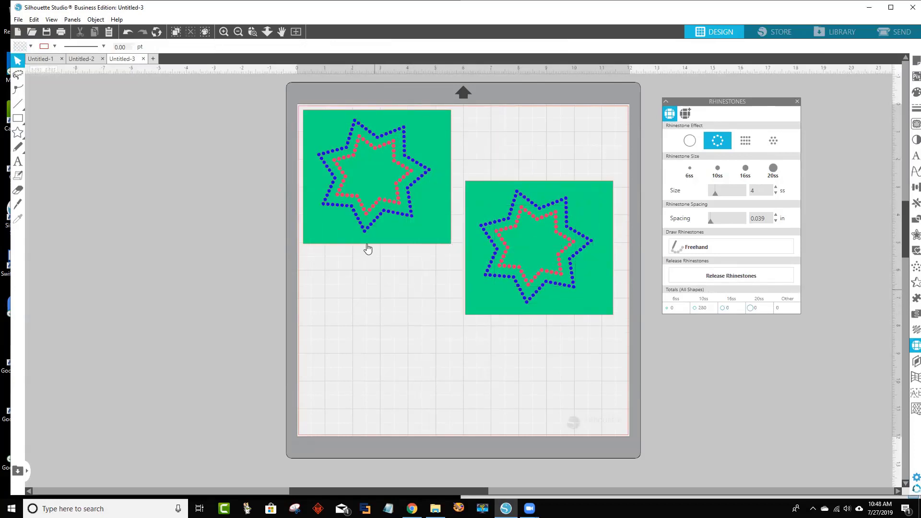
Step: Delete the pink star from the original rectangle and the blue star from the copied rectangle
{"action": "left_click", "coordinate": [368, 208]}
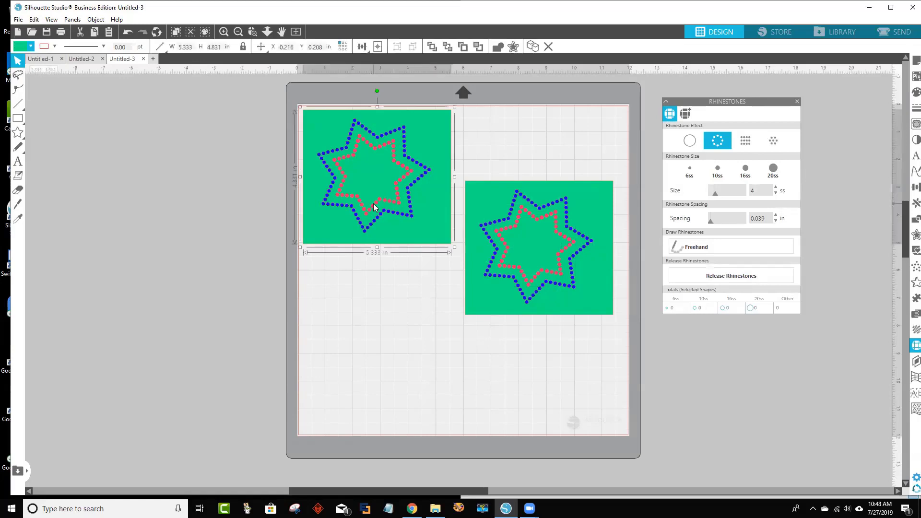
{"action": "double_click", "coordinate": [394, 203]}
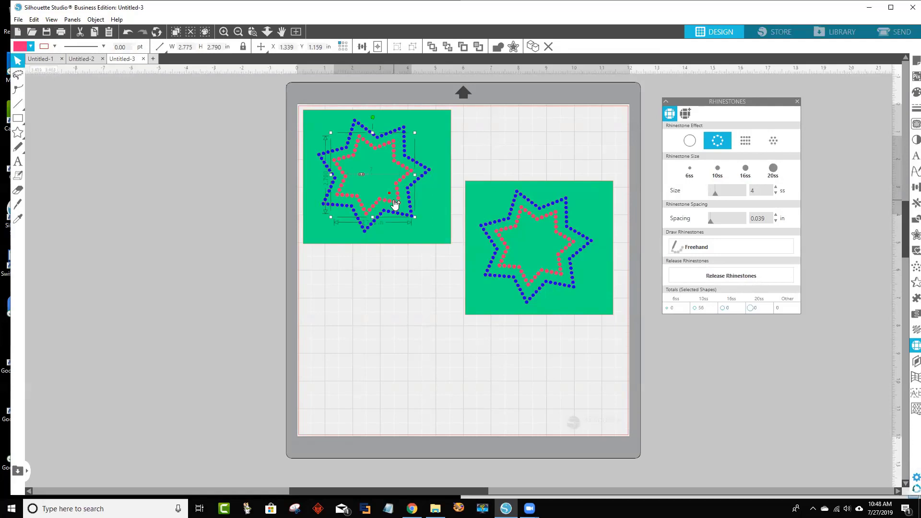
{"action": "key", "text": "Delete"}
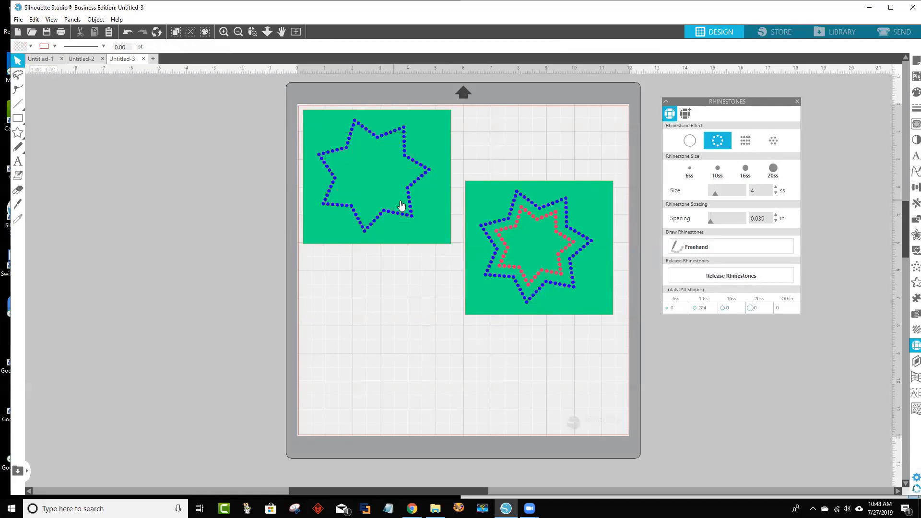
{"action": "left_click", "coordinate": [494, 224]}
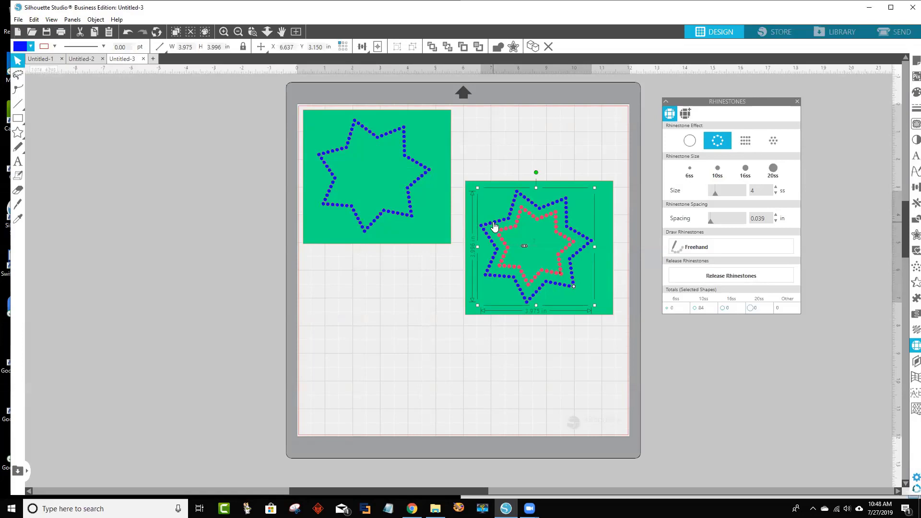
{"action": "key", "text": "Delete"}
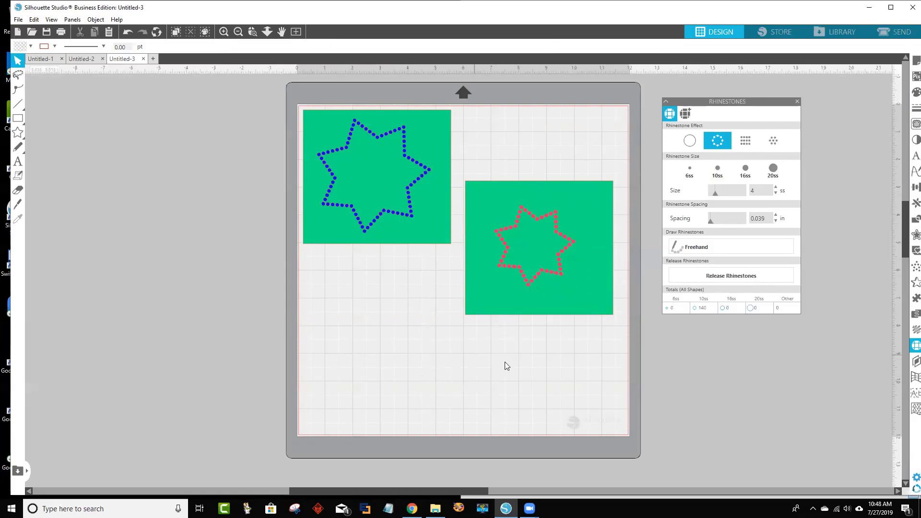
Step: Group the pink star with its green rectangle, and group the blue star with its own rectangle
{"action": "left_click", "coordinate": [571, 290]}
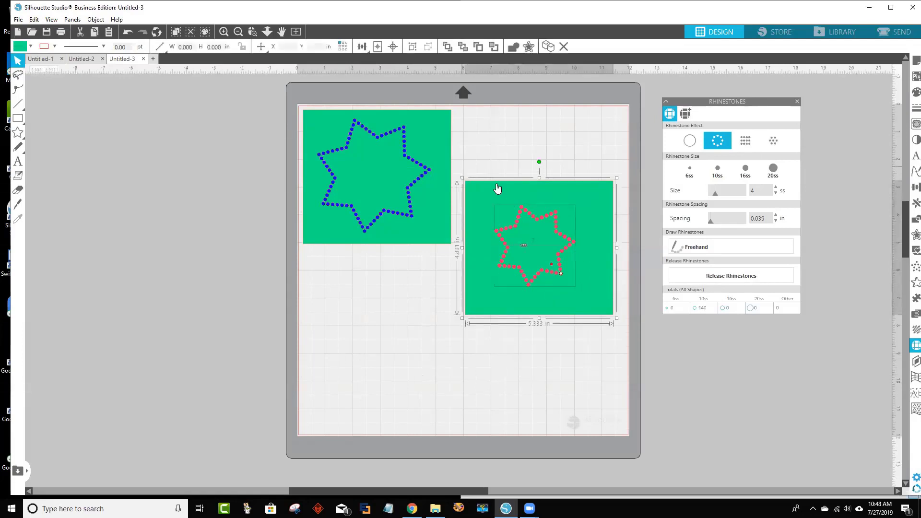
{"action": "right_click", "coordinate": [509, 226]}
{"action": "left_click", "coordinate": [523, 383]}
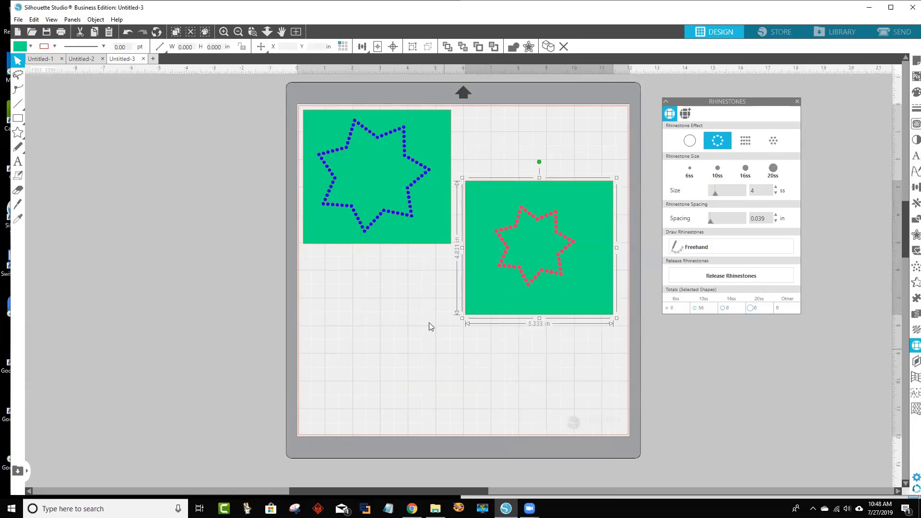
{"action": "left_click", "coordinate": [383, 220]}
{"action": "right_click", "coordinate": [349, 151]}
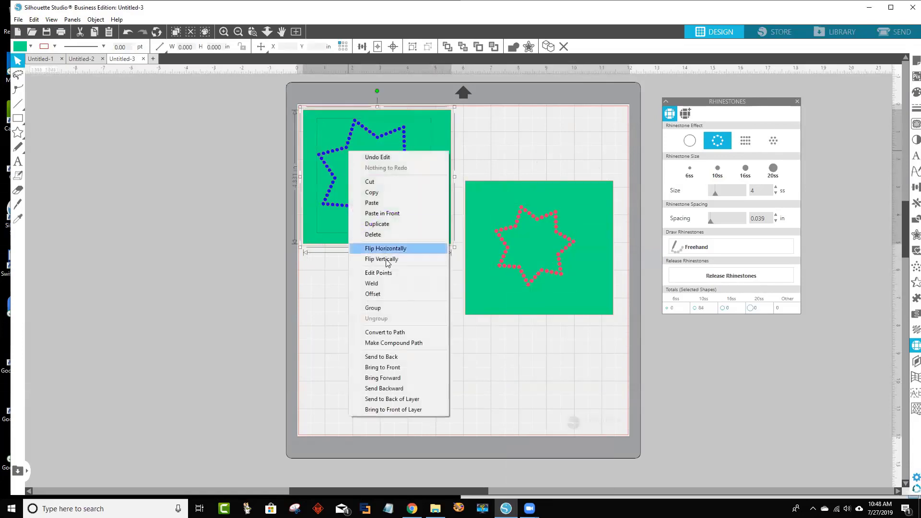
{"action": "left_click", "coordinate": [388, 308]}
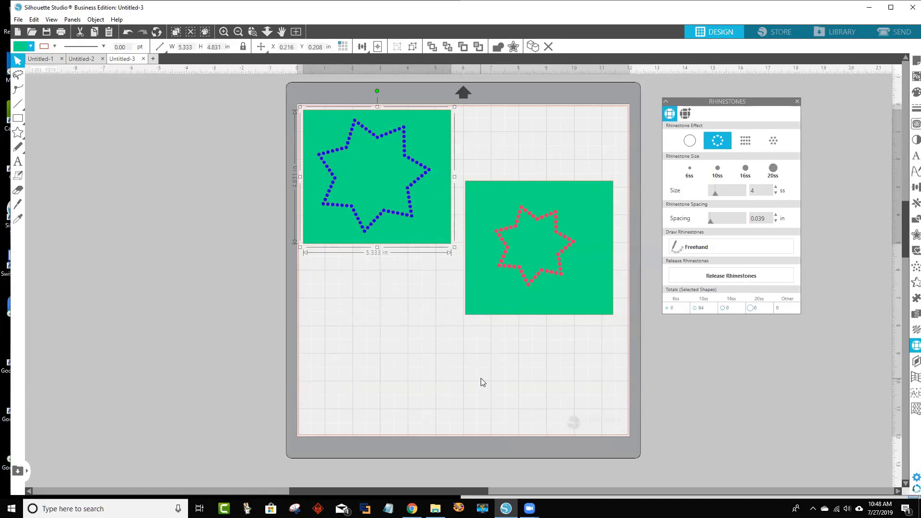
Step: Overlay the pink star template on the blue one to compare their alignment, and place it directly below the blue template
{"action": "left_click_drag", "start_coordinate": [548, 199], "coordinate": [386, 127]}
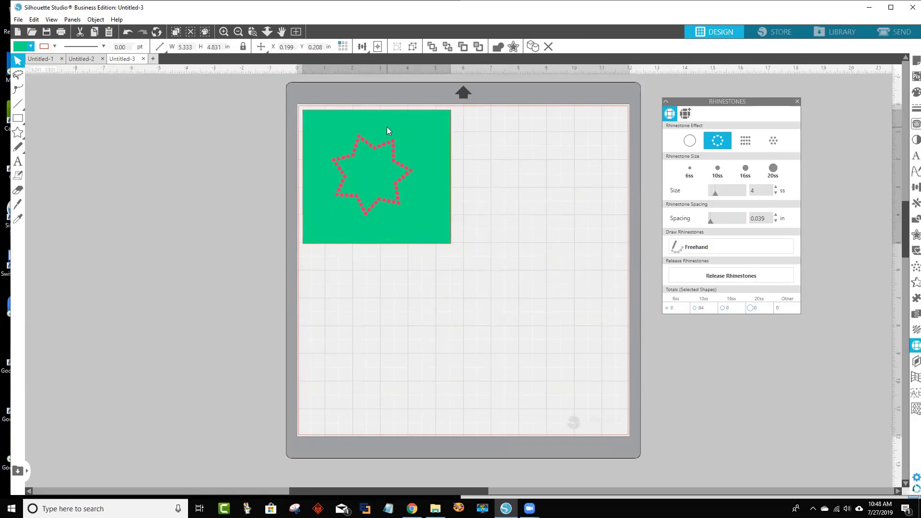
{"action": "left_click_drag", "start_coordinate": [387, 127], "coordinate": [387, 127]}
{"action": "left_click_drag", "start_coordinate": [318, 124], "coordinate": [316, 259]}
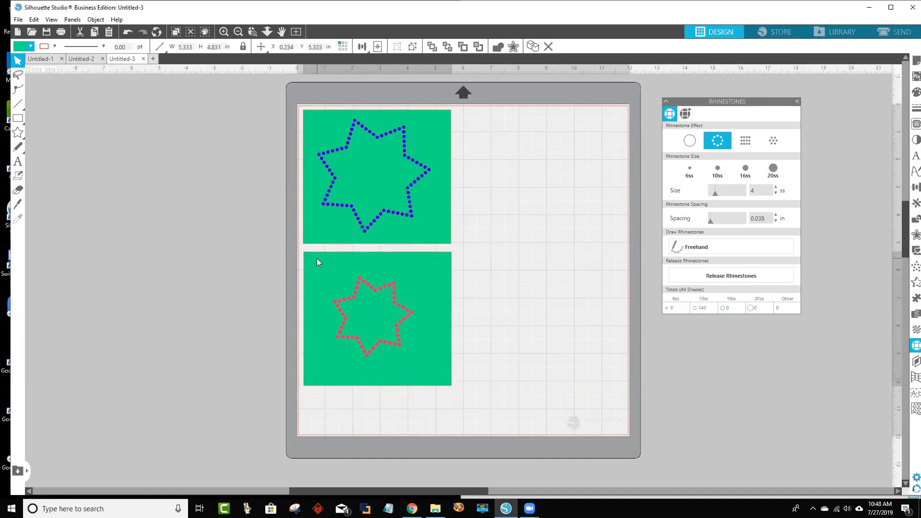
{"action": "left_click", "coordinate": [479, 232]}
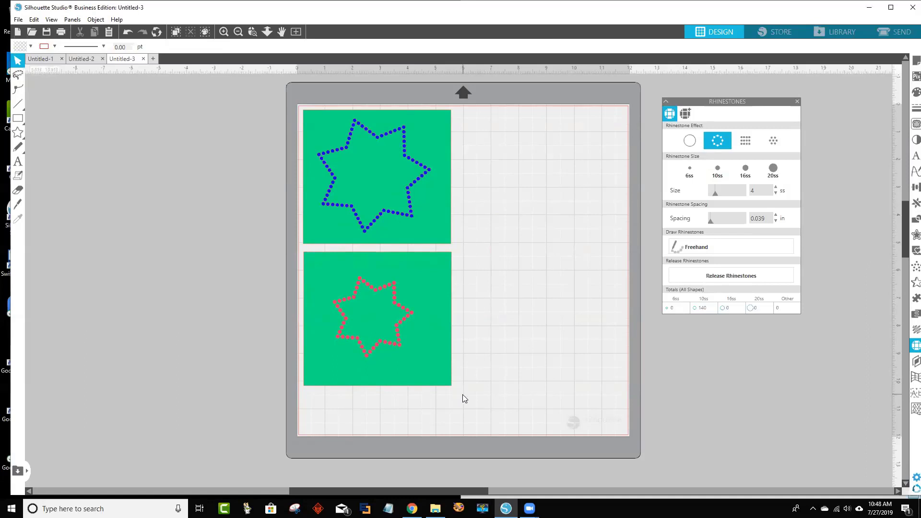
Step: Select both star templates and save the design as an SVG file named "2 stars" in the class folder
{"action": "left_click_drag", "start_coordinate": [475, 395], "coordinate": [281, 76]}
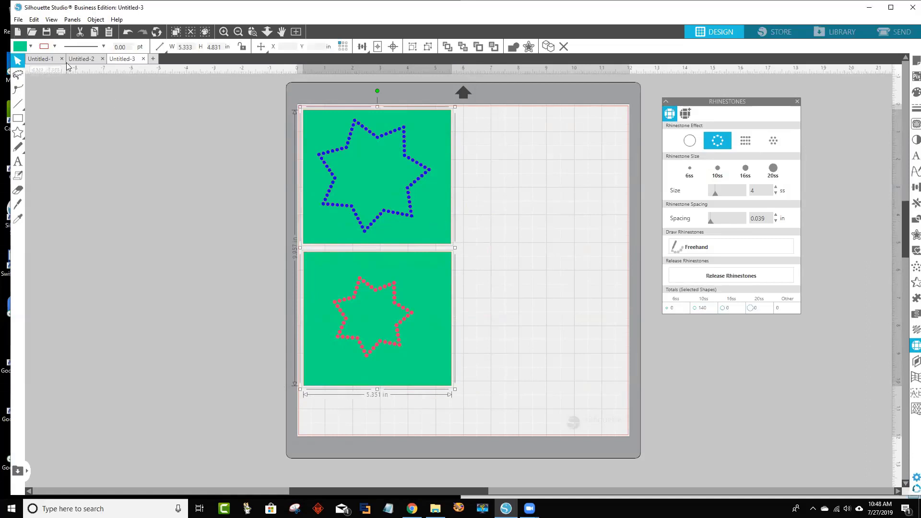
{"action": "left_click", "coordinate": [19, 21]}
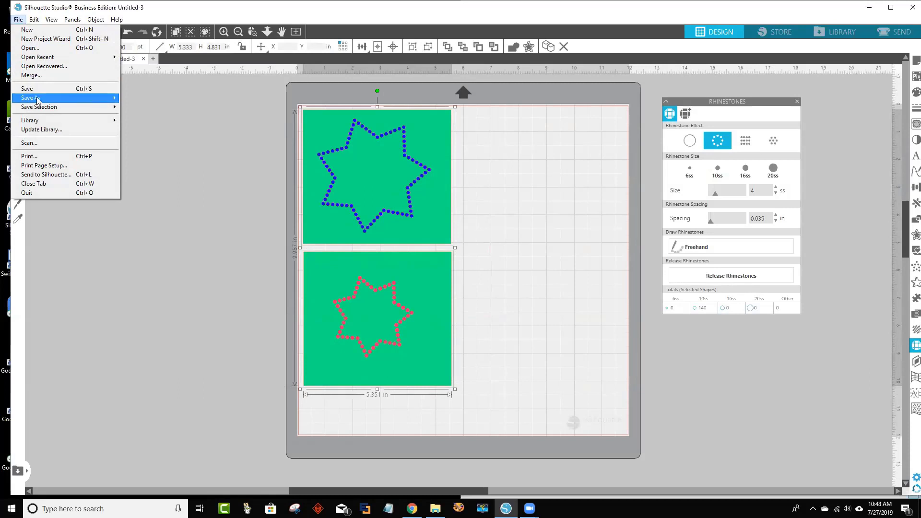
{"action": "mouse_move", "coordinate": [38, 100]}
{"action": "left_click", "coordinate": [176, 98]}
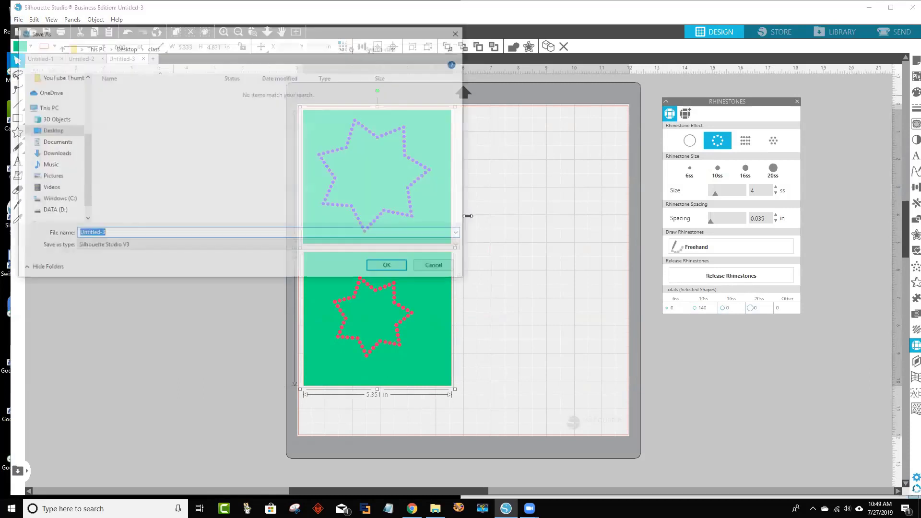
{"action": "type", "text": "2 stars"}
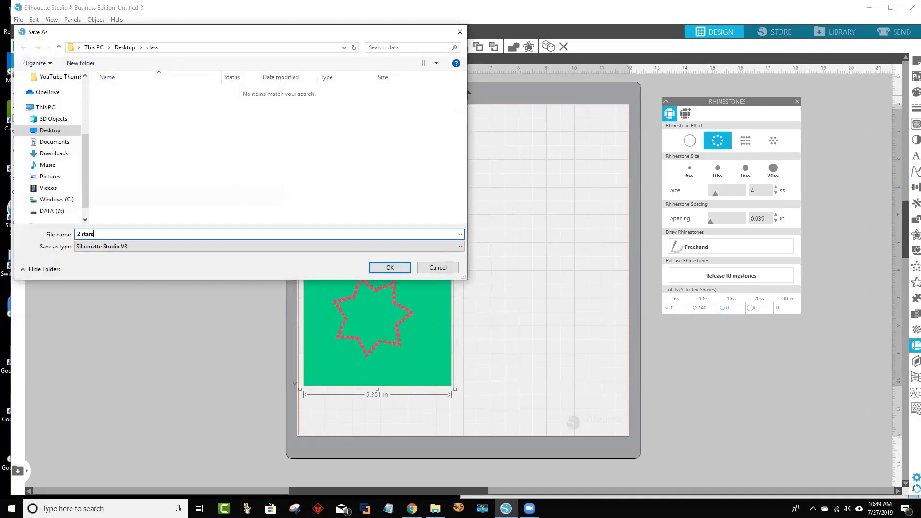
{"action": "left_click", "coordinate": [130, 250]}
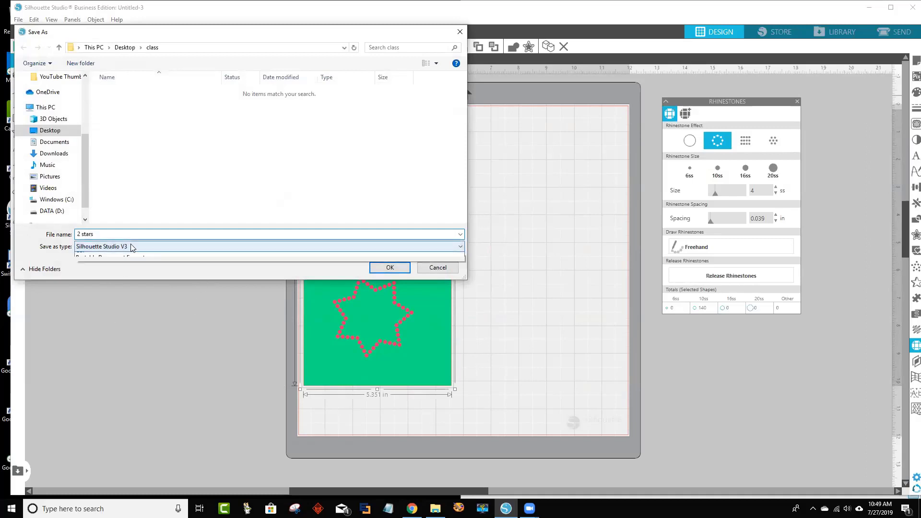
{"action": "left_click", "coordinate": [125, 271]}
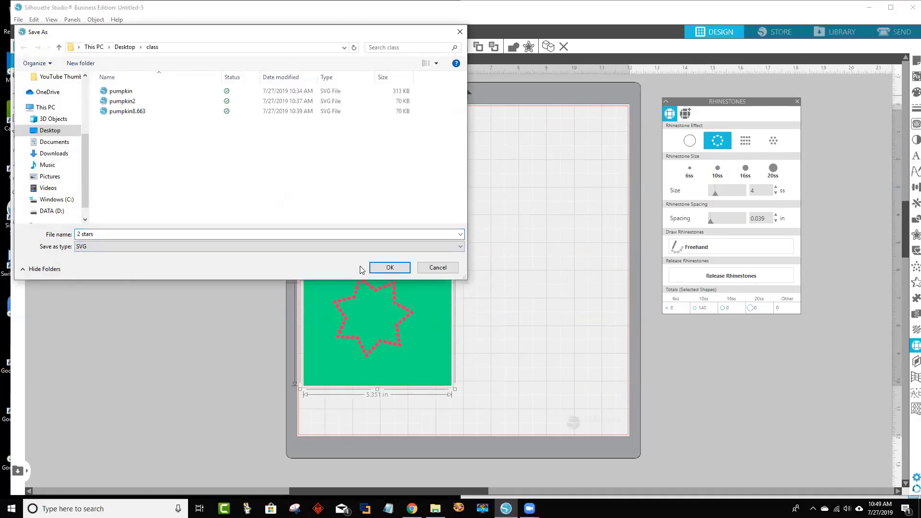
{"action": "left_click", "coordinate": [388, 268]}
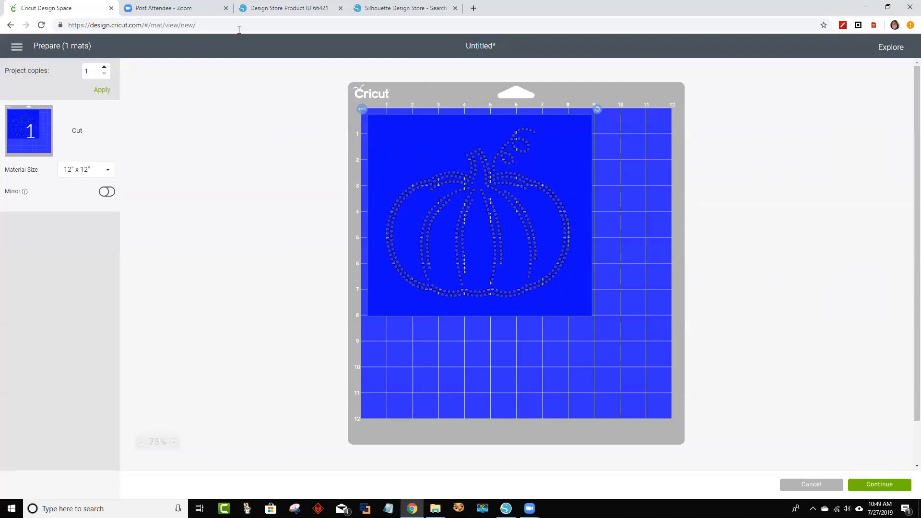
Step: Switch to Cricut Design Space, leave the mat preview and start a new project that replaces the unsaved pumpkin project
{"action": "left_click", "coordinate": [828, 486]}
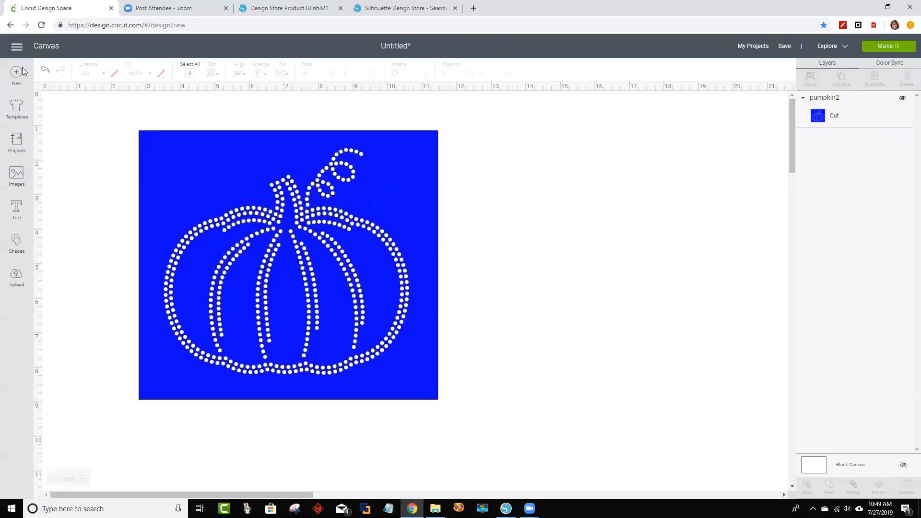
{"action": "left_click", "coordinate": [21, 72]}
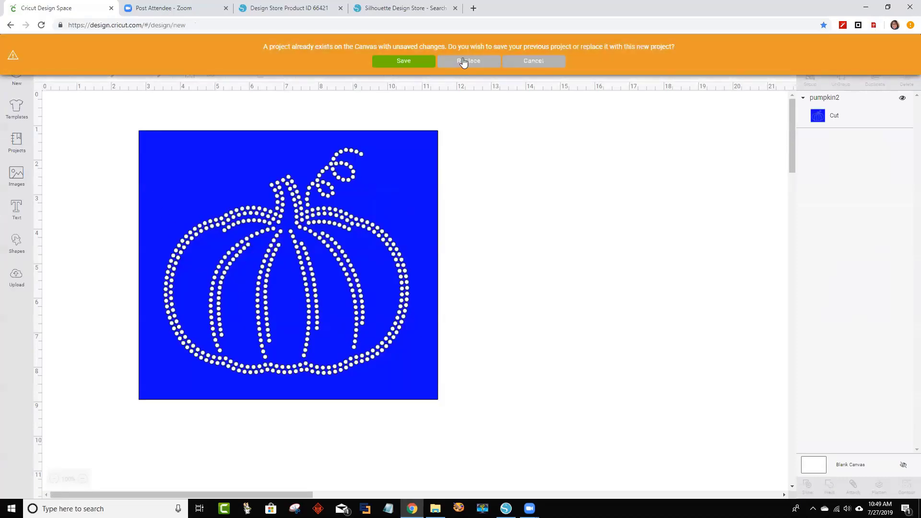
{"action": "left_click", "coordinate": [463, 61]}
Step: Upload the "2 stars" file from the class folder as an image and insert it onto the canvas
{"action": "left_click", "coordinate": [16, 277]}
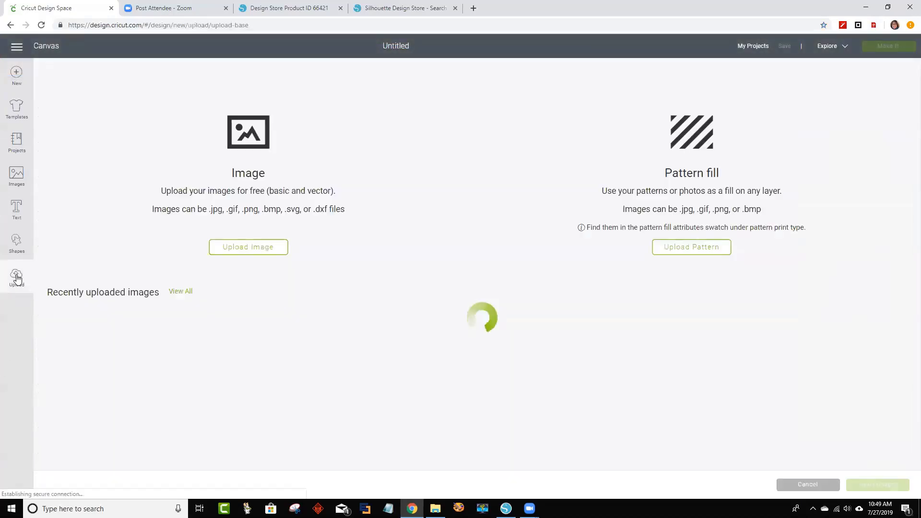
{"action": "left_click", "coordinate": [242, 249]}
{"action": "left_click", "coordinate": [460, 270]}
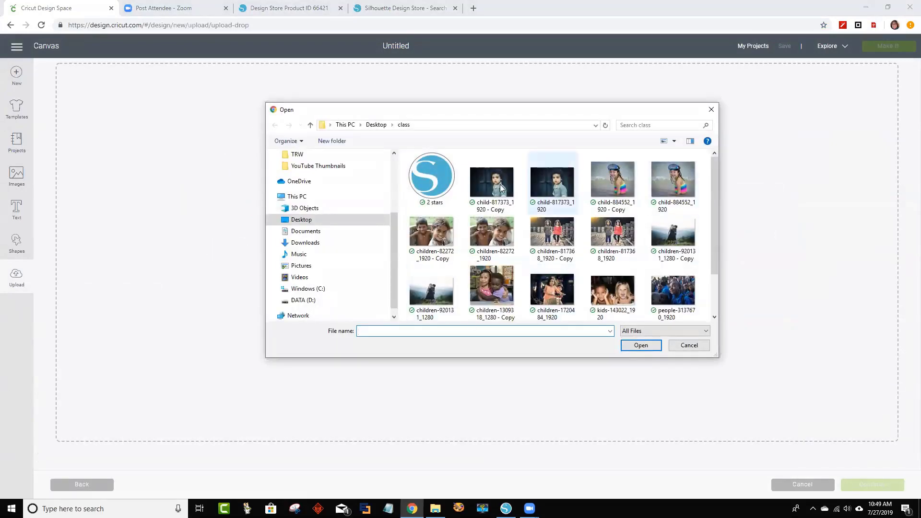
{"action": "left_click", "coordinate": [432, 177]}
{"action": "left_click", "coordinate": [648, 346]}
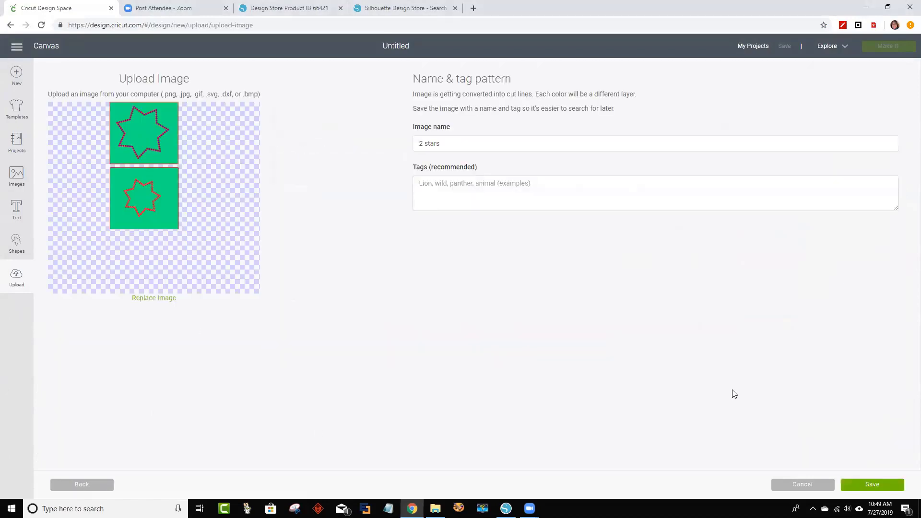
{"action": "left_click", "coordinate": [882, 486]}
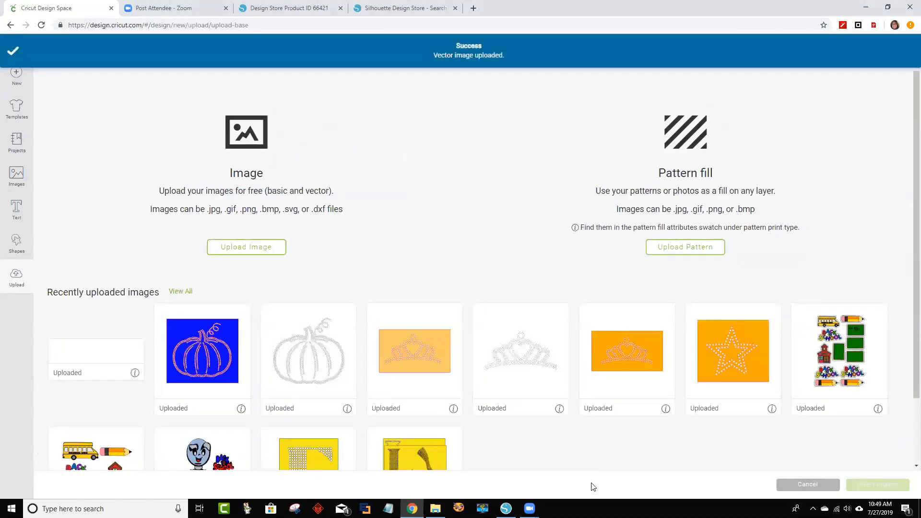
{"action": "left_click", "coordinate": [119, 373]}
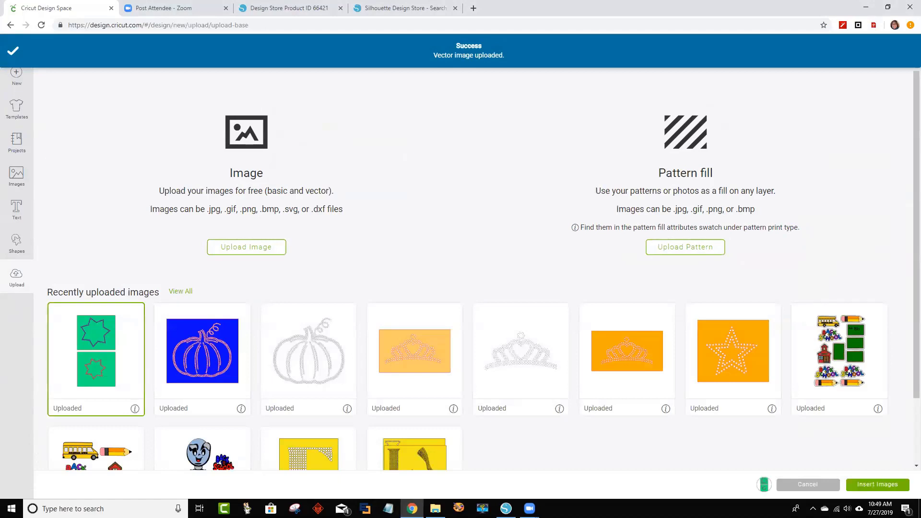
{"action": "left_click", "coordinate": [880, 484]}
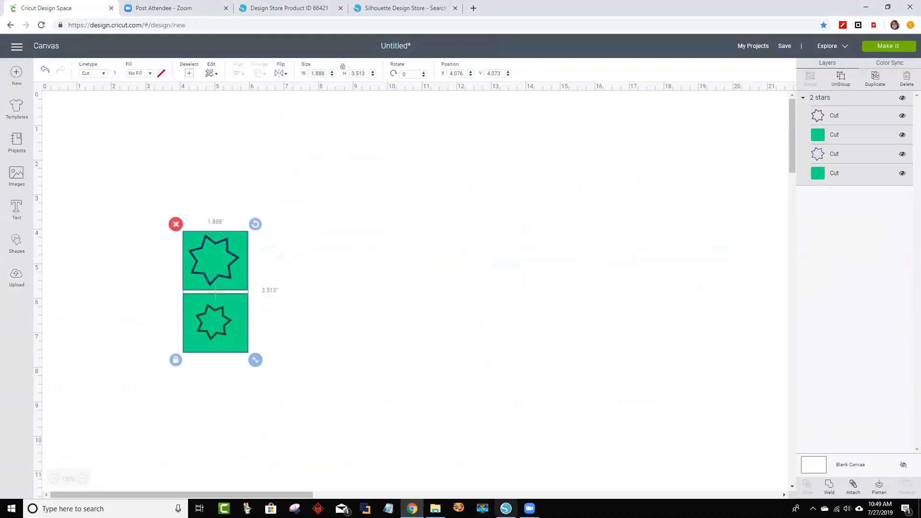
Step: Switch to Silhouette Studio, copy the blue star template's width value, and return to Cricut Design Space
{"action": "left_click", "coordinate": [505, 508]}
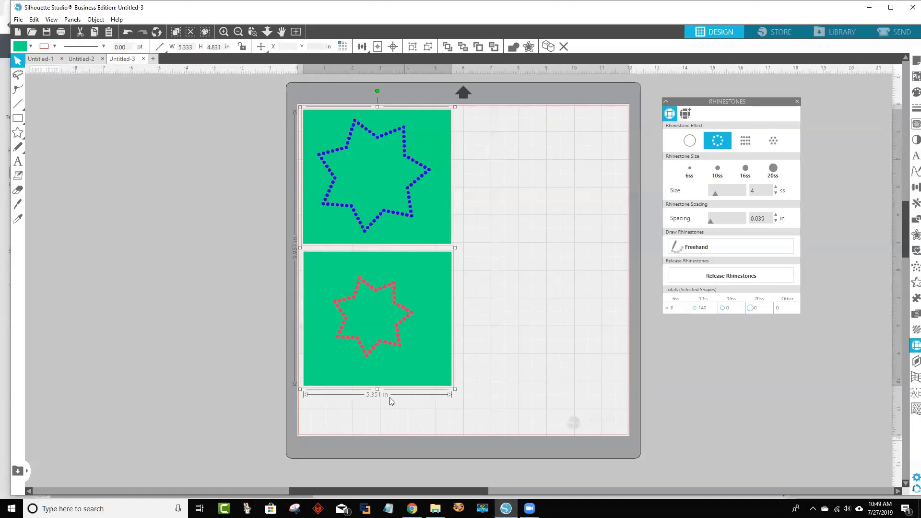
{"action": "left_click", "coordinate": [438, 203]}
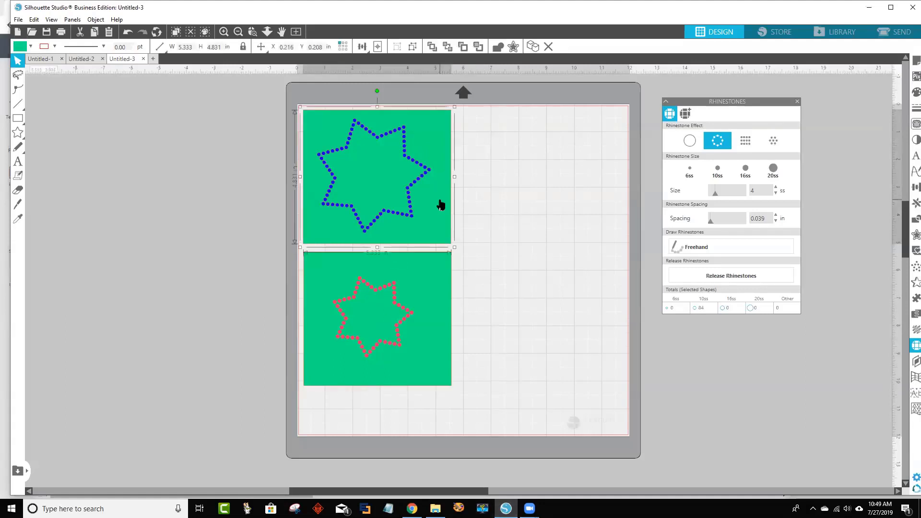
{"action": "left_click", "coordinate": [193, 48]}
{"action": "right_click", "coordinate": [189, 47]}
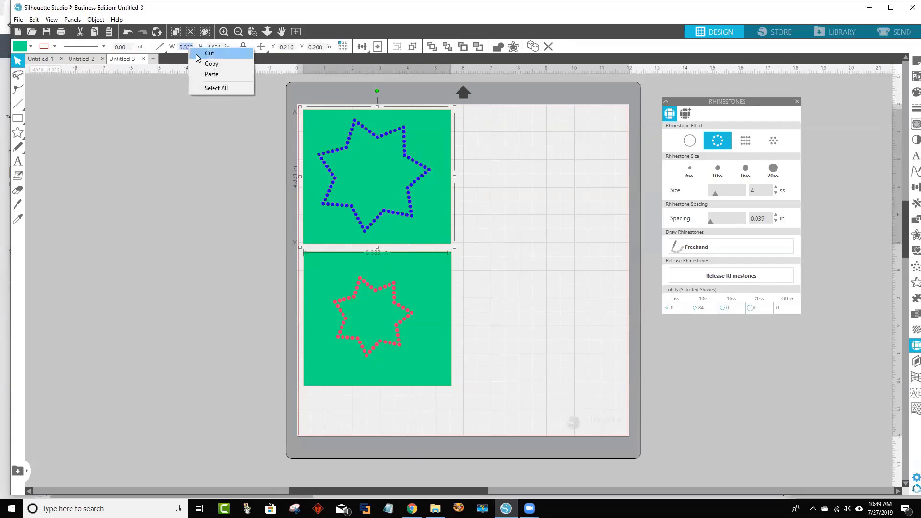
{"action": "left_click", "coordinate": [201, 63]}
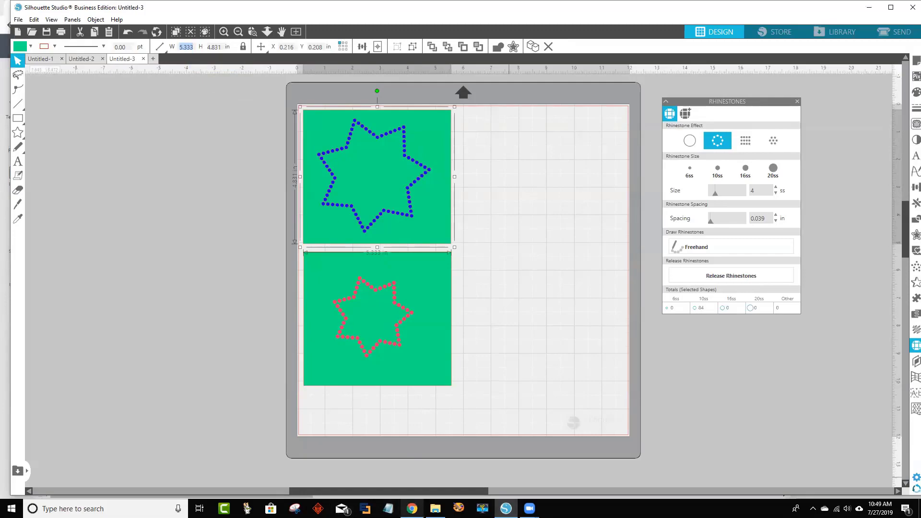
{"action": "left_click", "coordinate": [411, 509]}
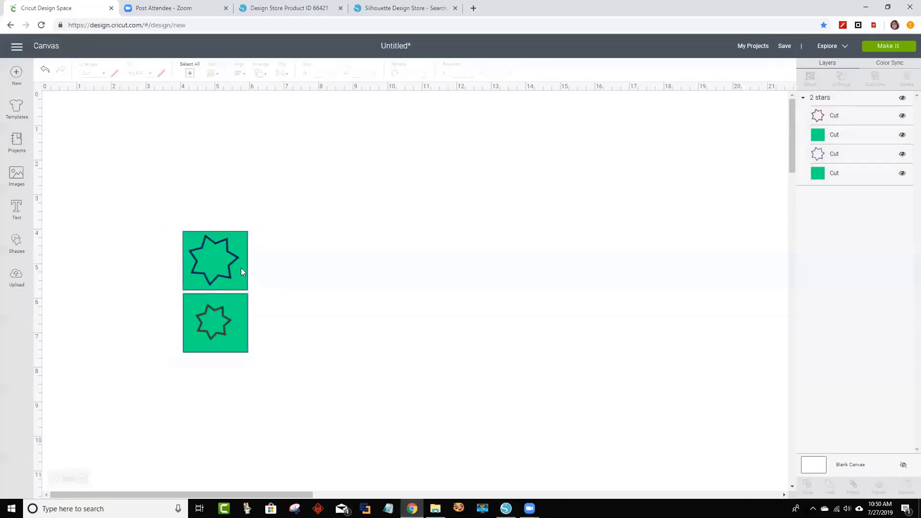
Step: Move the two-star design slightly higher on the canvas and ungroup its layers
{"action": "left_click_drag", "start_coordinate": [241, 267], "coordinate": [252, 218]}
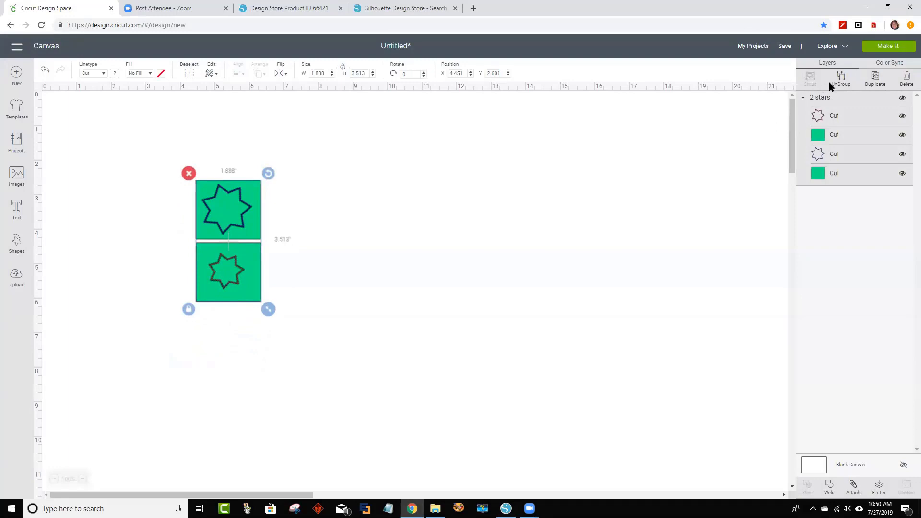
{"action": "left_click", "coordinate": [840, 78]}
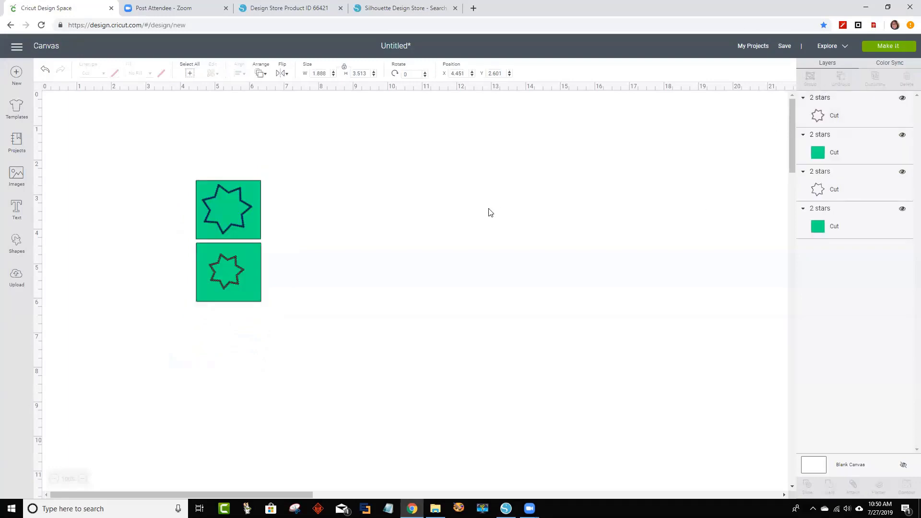
{"action": "left_click", "coordinate": [259, 207]}
{"action": "left_click", "coordinate": [194, 177]}
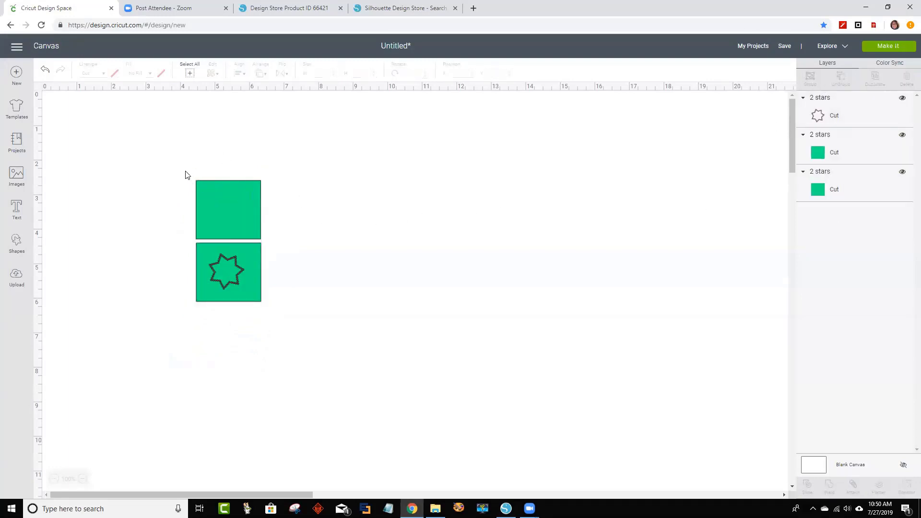
{"action": "left_click_drag", "start_coordinate": [231, 196], "coordinate": [261, 216]}
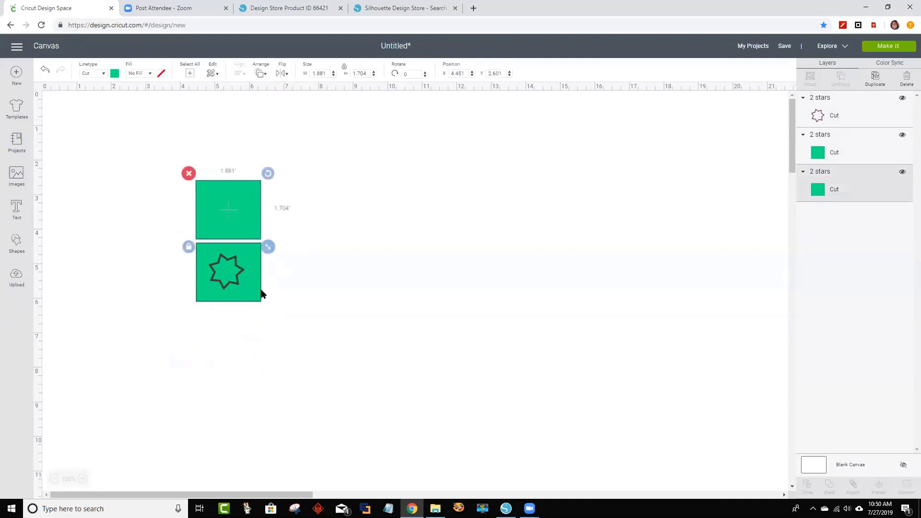
{"action": "right_click", "coordinate": [244, 215]}
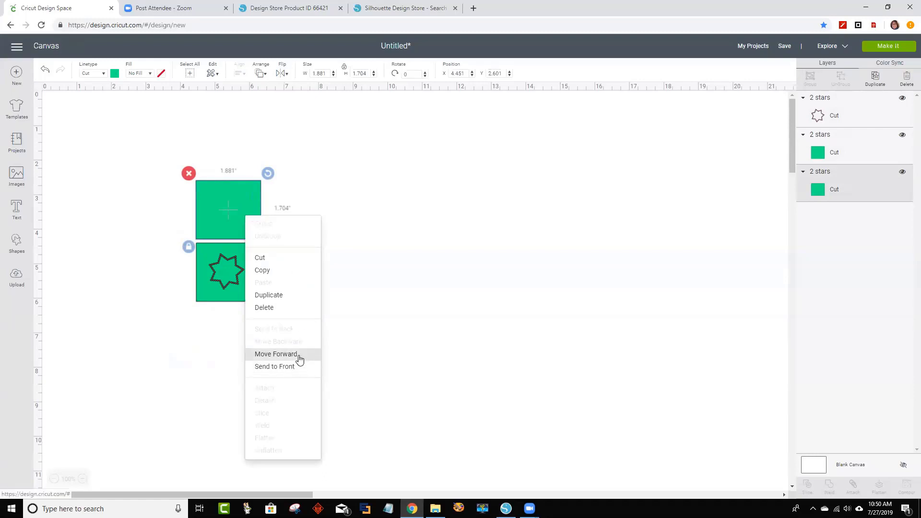
{"action": "left_click", "coordinate": [397, 275]}
{"action": "left_click", "coordinate": [245, 216]}
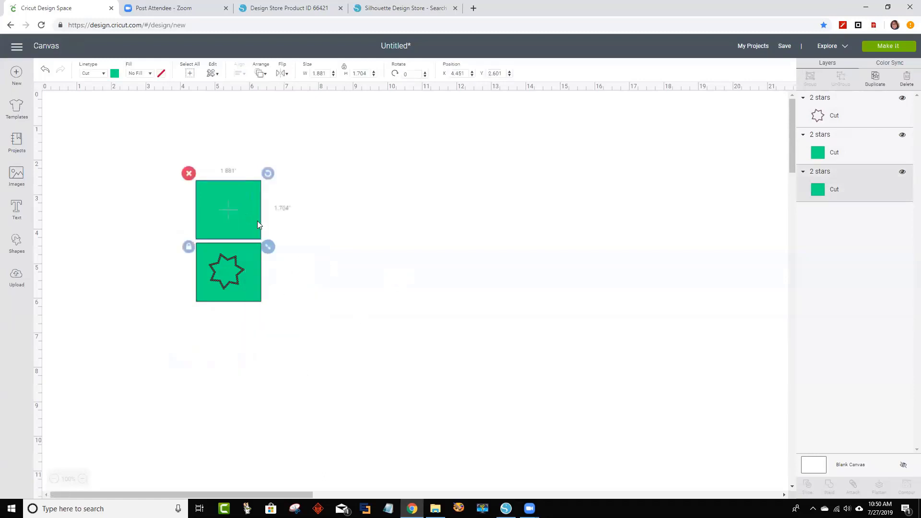
{"action": "left_click", "coordinate": [242, 298]}
{"action": "left_click_drag", "start_coordinate": [239, 290], "coordinate": [245, 316]}
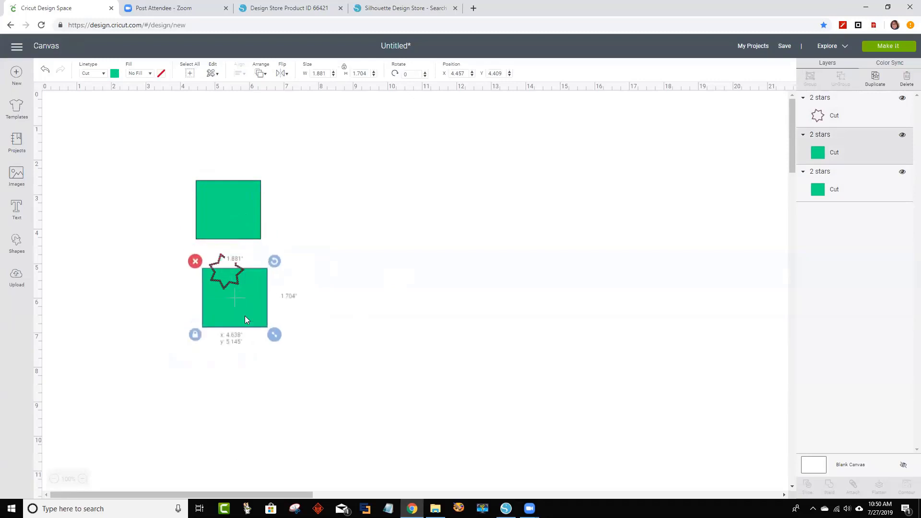
{"action": "left_click", "coordinate": [148, 192]}
{"action": "key", "text": "ctrl+z"}
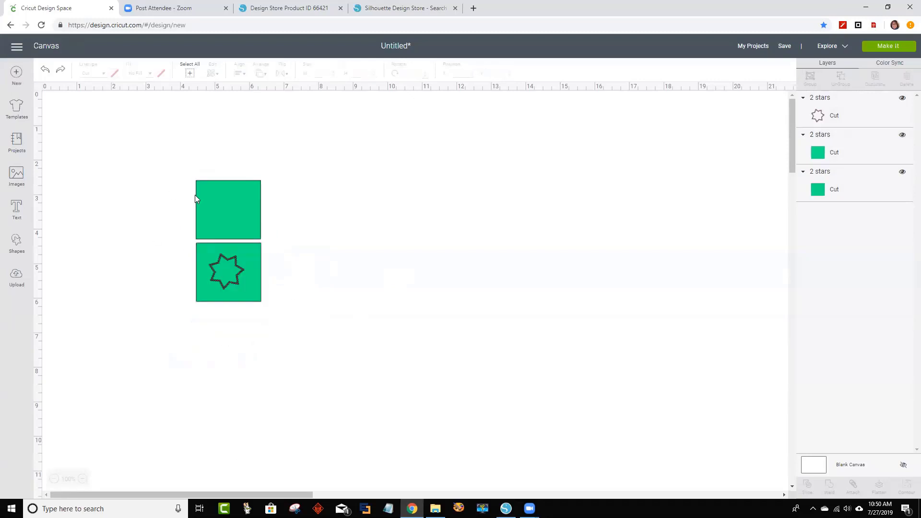
{"action": "left_click_drag", "start_coordinate": [296, 249], "coordinate": [225, 170]}
{"action": "left_click", "coordinate": [181, 167]}
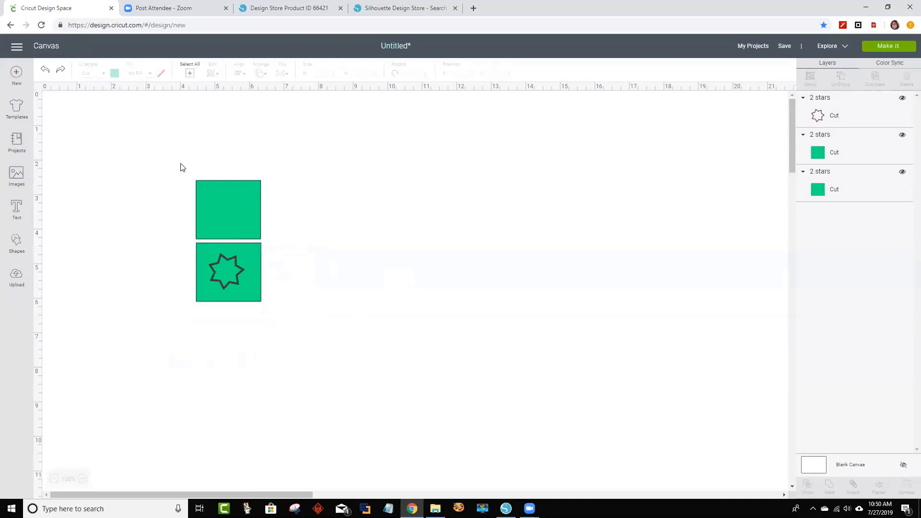
{"action": "mouse_move", "coordinate": [250, 207]}
{"action": "left_mouse_down"}
{"action": "mouse_move", "coordinate": [272, 221]}
{"action": "mouse_move", "coordinate": [254, 213]}
{"action": "left_mouse_up"}
{"action": "right_click", "coordinate": [253, 213]}
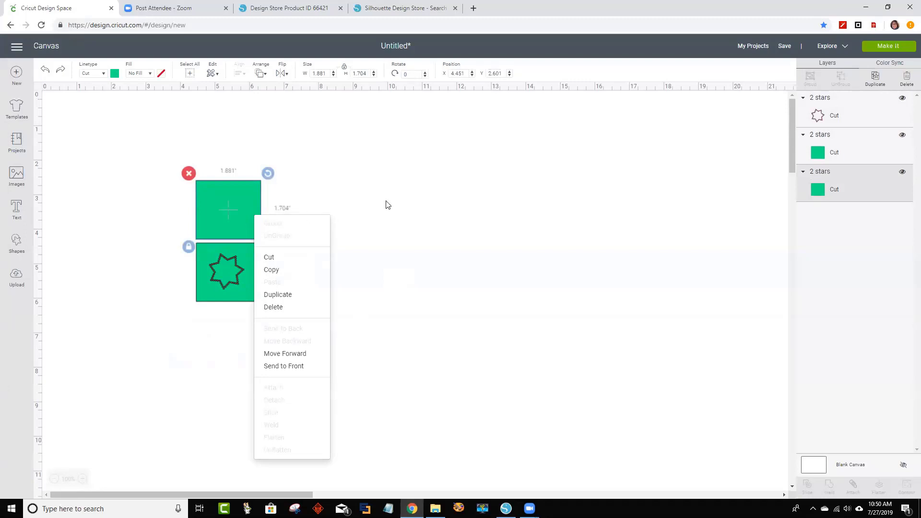
{"action": "left_click", "coordinate": [442, 185]}
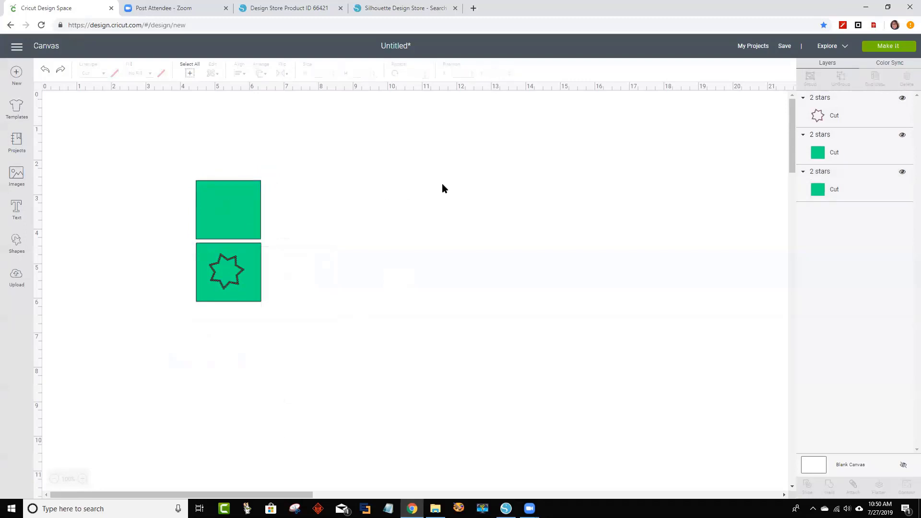
{"action": "left_click", "coordinate": [45, 71]}
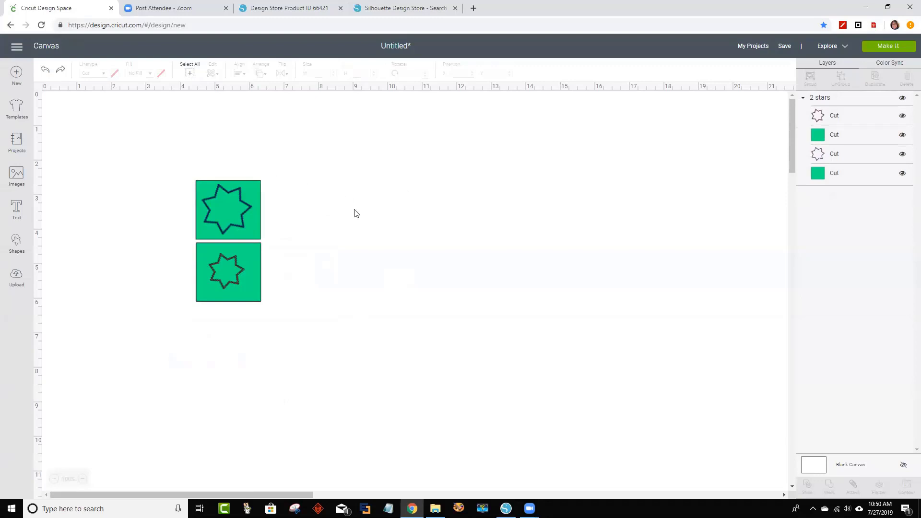
Step: Try to group the small star layer with its green rectangle inside the combined "2 stars" group
{"action": "left_click", "coordinate": [852, 135]}
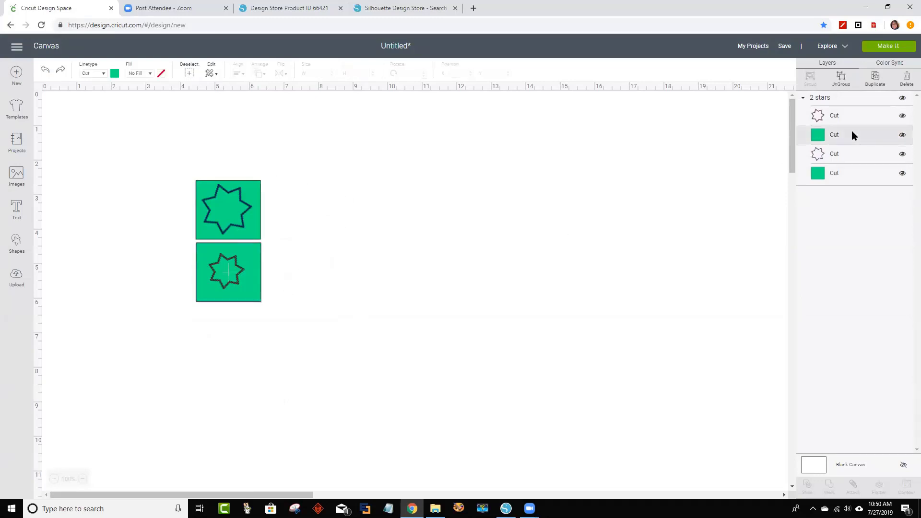
{"action": "left_click", "coordinate": [845, 117], "text": "shift"}
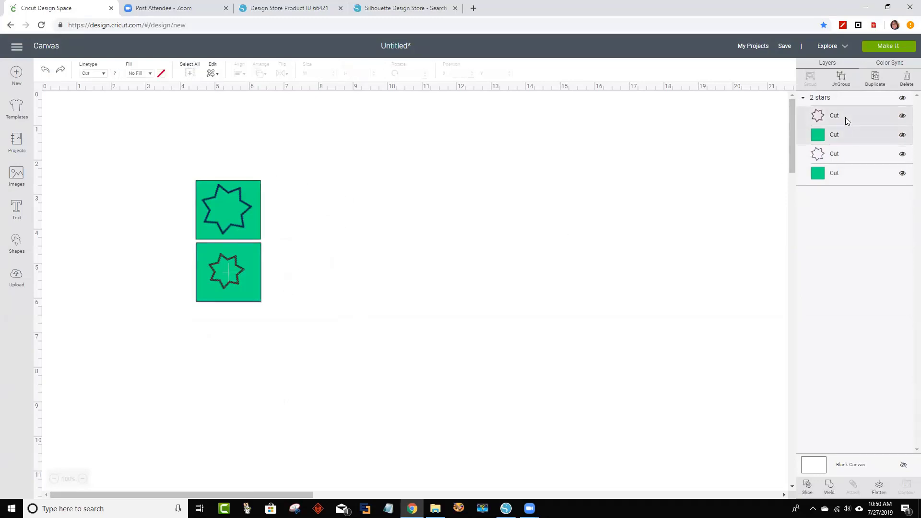
{"action": "left_click", "coordinate": [845, 117]}
{"action": "right_click", "coordinate": [846, 117]}
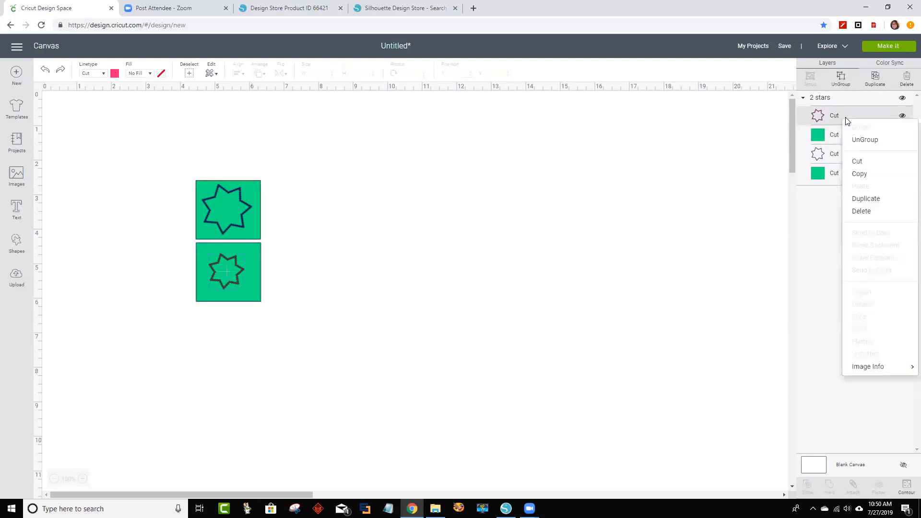
{"action": "left_click", "coordinate": [820, 138]}
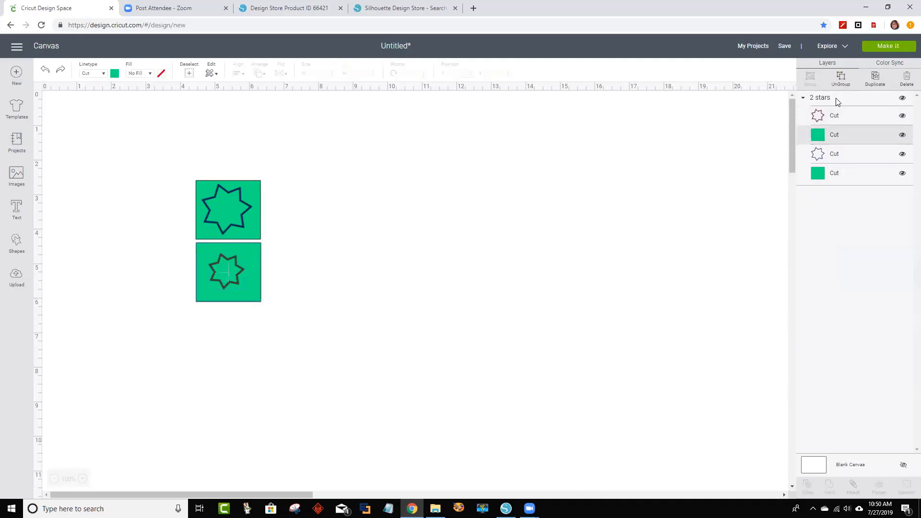
{"action": "left_click", "coordinate": [645, 195]}
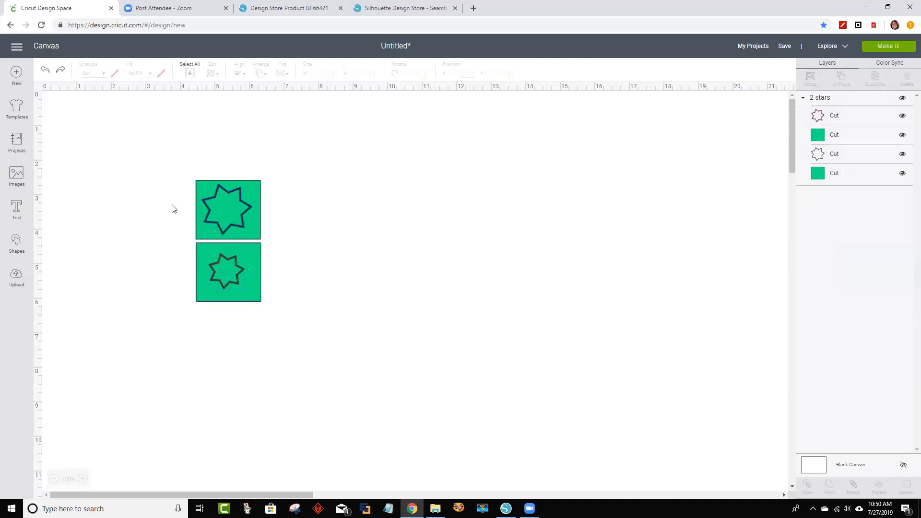
Step: Ungroup the two-star design, and group the small star with the green rectangle behind it
{"action": "left_click", "coordinate": [201, 196]}
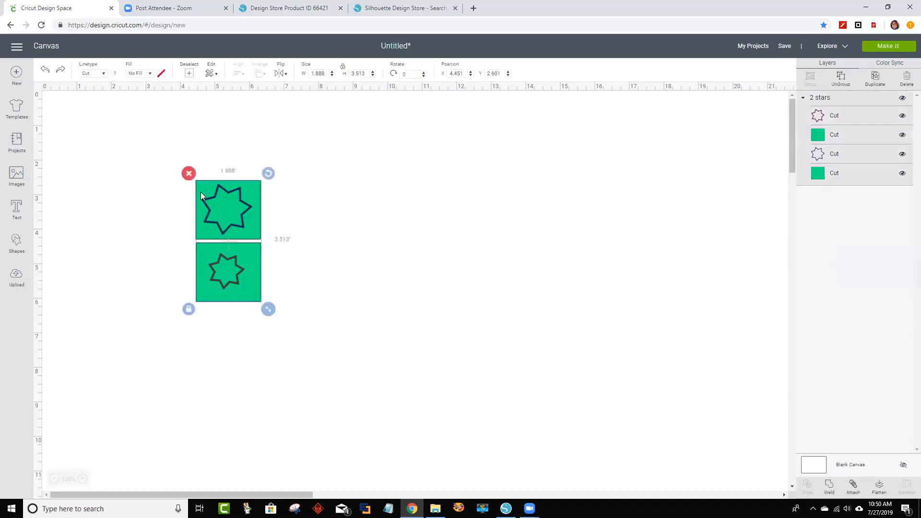
{"action": "left_click", "coordinate": [836, 77]}
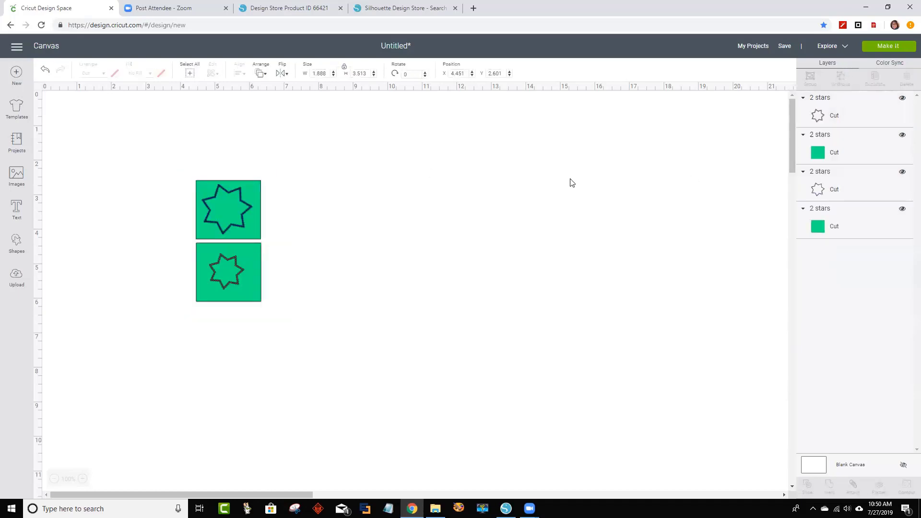
{"action": "left_click", "coordinate": [879, 149]}
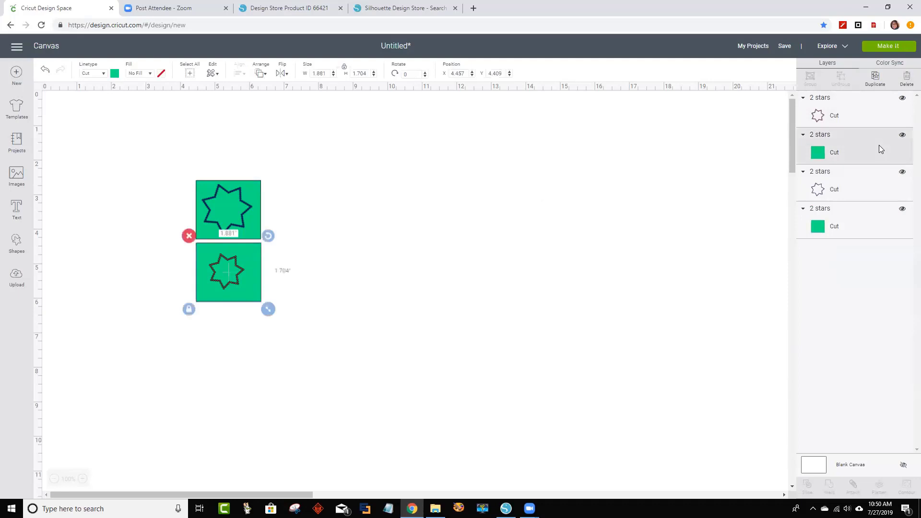
{"action": "left_click", "coordinate": [857, 116], "text": "shift"}
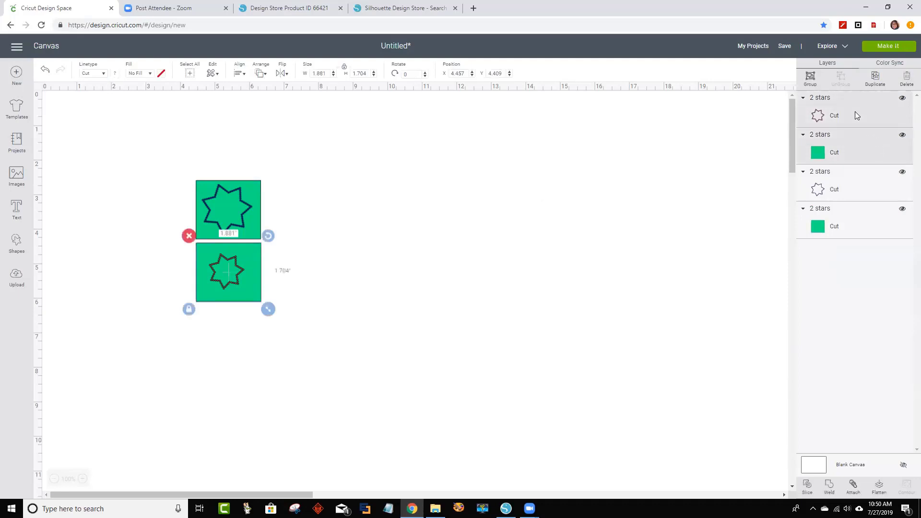
{"action": "left_click", "coordinate": [810, 77]}
{"action": "left_click", "coordinate": [619, 200]}
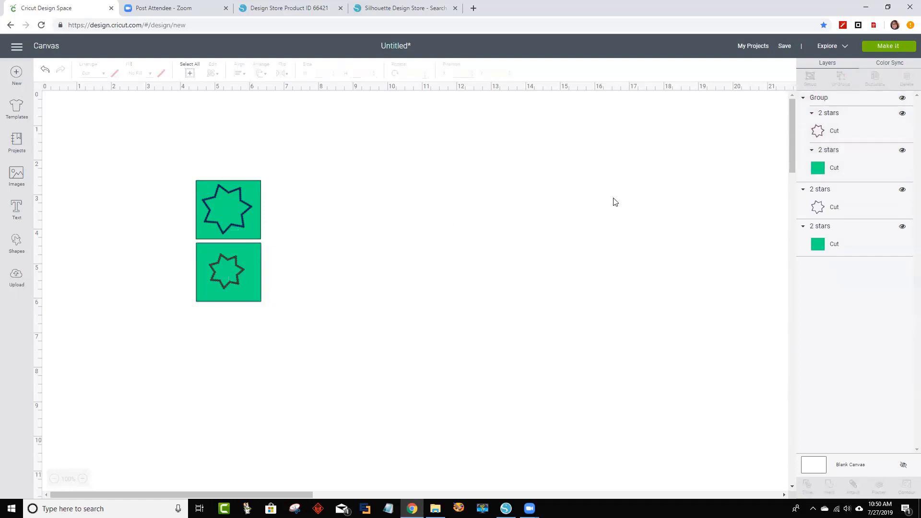
Step: Group the large star with the green rectangle behind it
{"action": "left_click", "coordinate": [249, 192]}
{"action": "left_click", "coordinate": [862, 238], "text": "shift"}
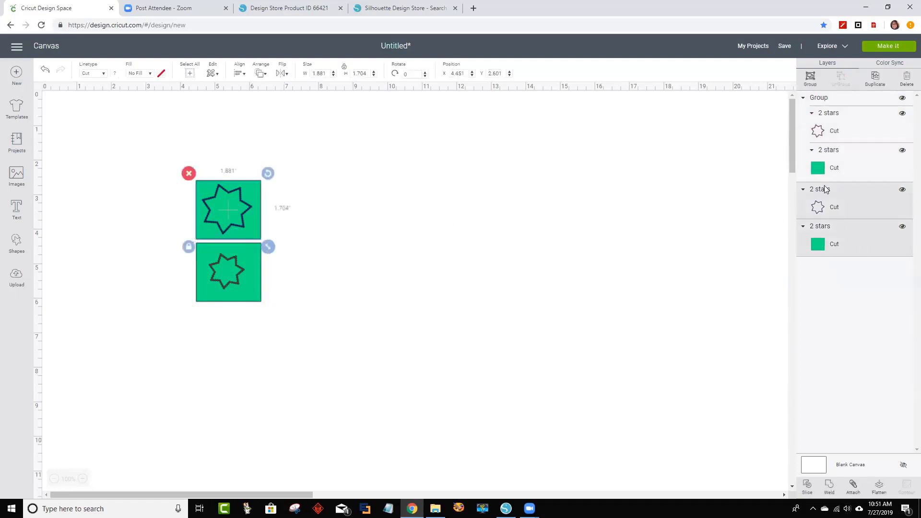
{"action": "left_click", "coordinate": [810, 76]}
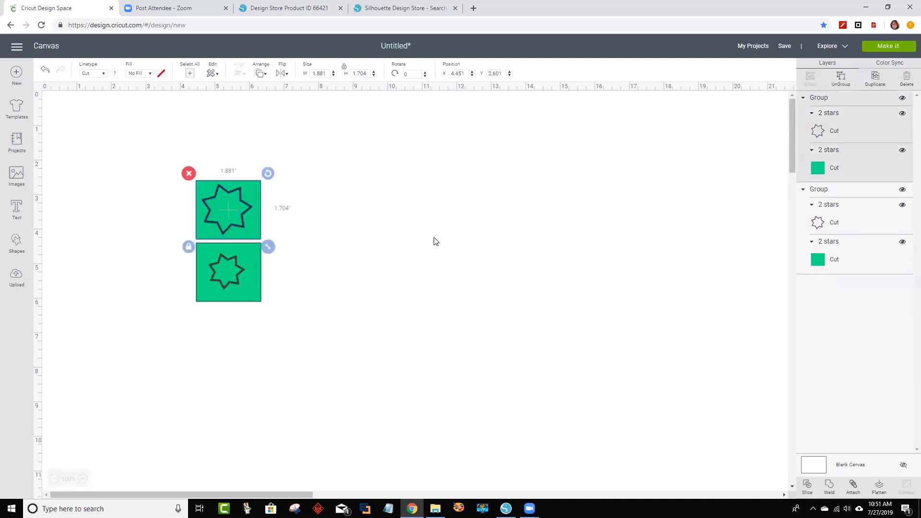
Step: Set the large-star group's width to 5.333 in and move it to about X 9.99, Y 0.68 on the canvas
{"action": "left_click_drag", "start_coordinate": [248, 210], "coordinate": [245, 158]}
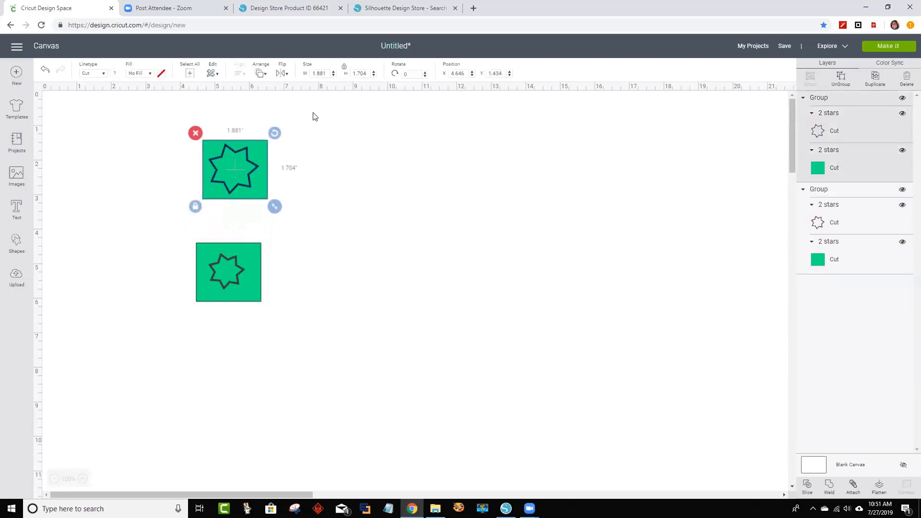
{"action": "left_click_drag", "start_coordinate": [327, 72], "coordinate": [302, 75]}
{"action": "right_click", "coordinate": [316, 75]}
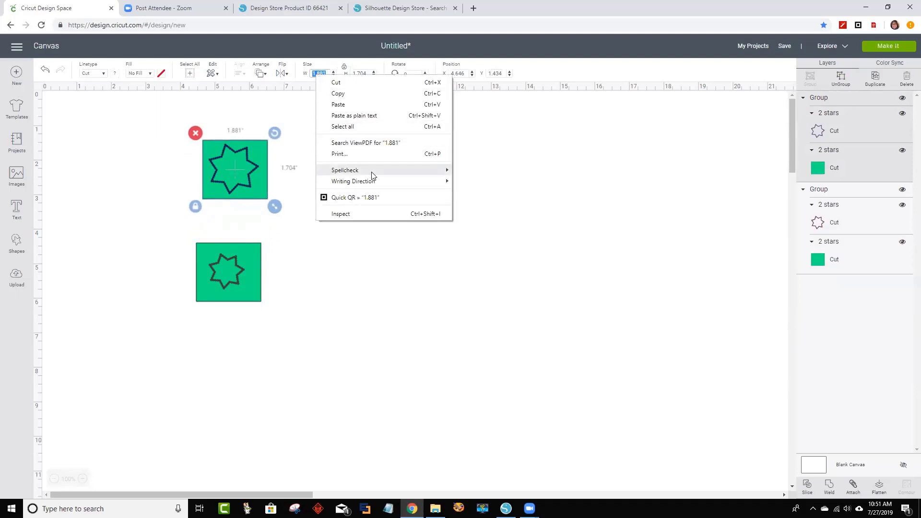
{"action": "left_click", "coordinate": [347, 105]}
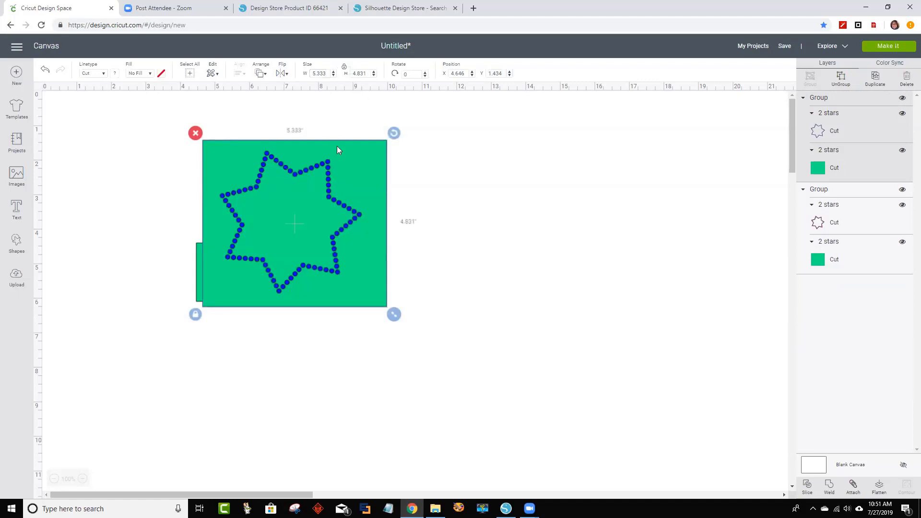
{"action": "left_click_drag", "start_coordinate": [338, 150], "coordinate": [532, 104]}
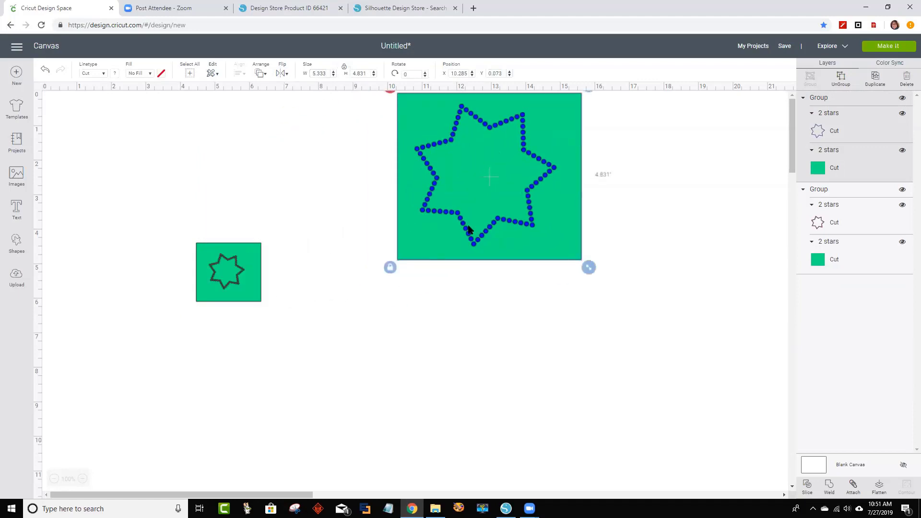
{"action": "left_click_drag", "start_coordinate": [461, 106], "coordinate": [462, 127]}
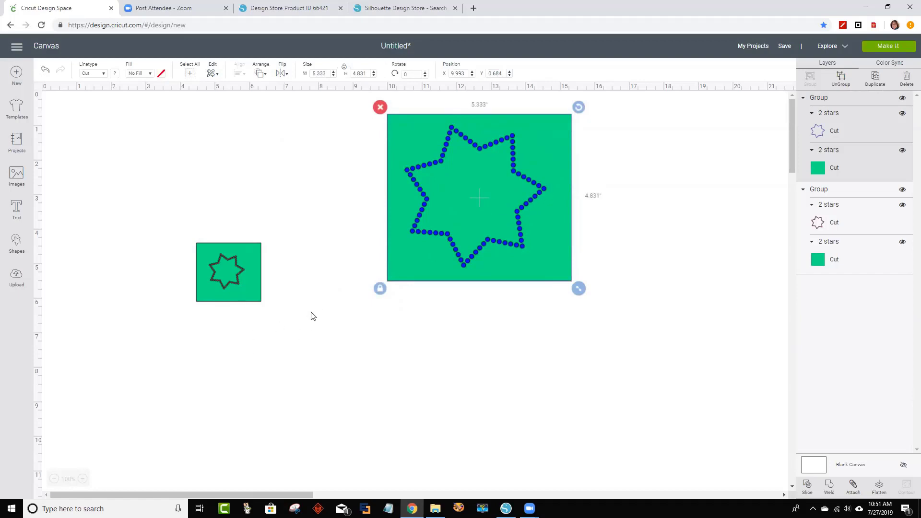
Step: Set the small-star group's width to 5.333 in and place it beside the large-star template at about X 2.44, Y 1.38
{"action": "left_click_drag", "start_coordinate": [310, 316], "coordinate": [175, 210]}
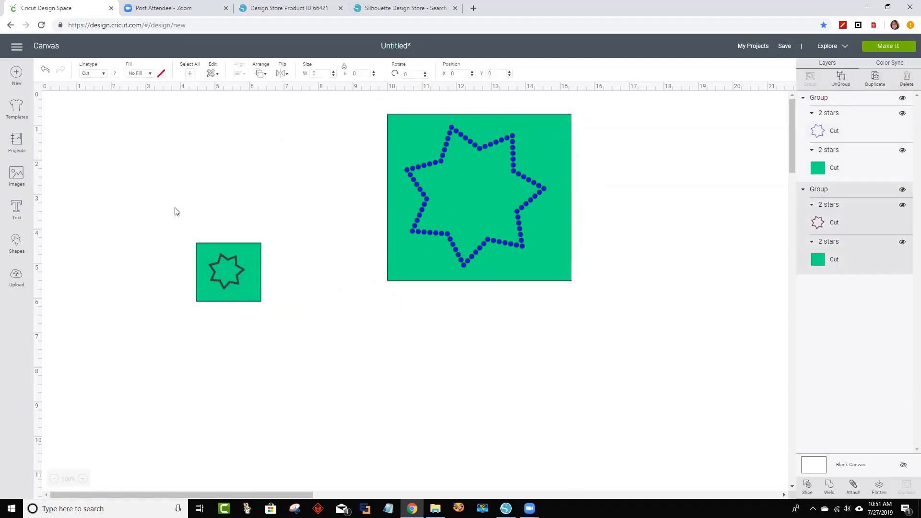
{"action": "double_click", "coordinate": [320, 73]}
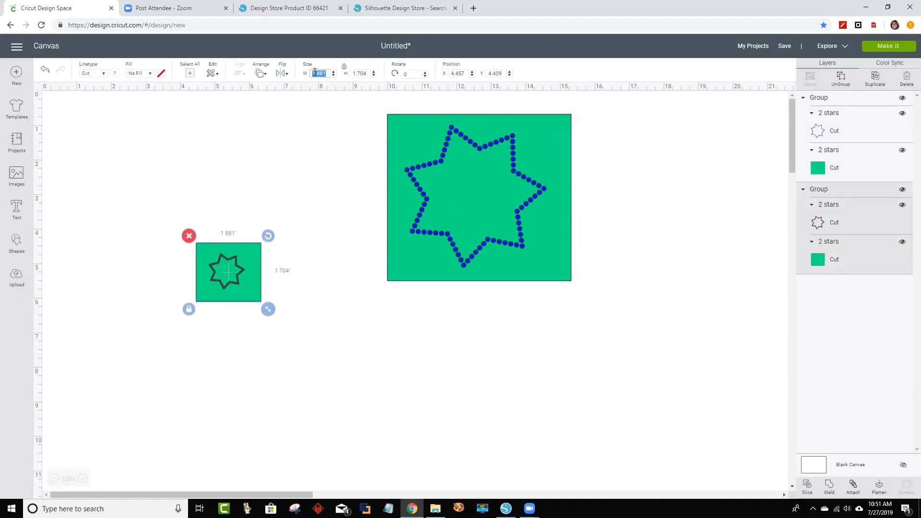
{"action": "right_click", "coordinate": [320, 75]}
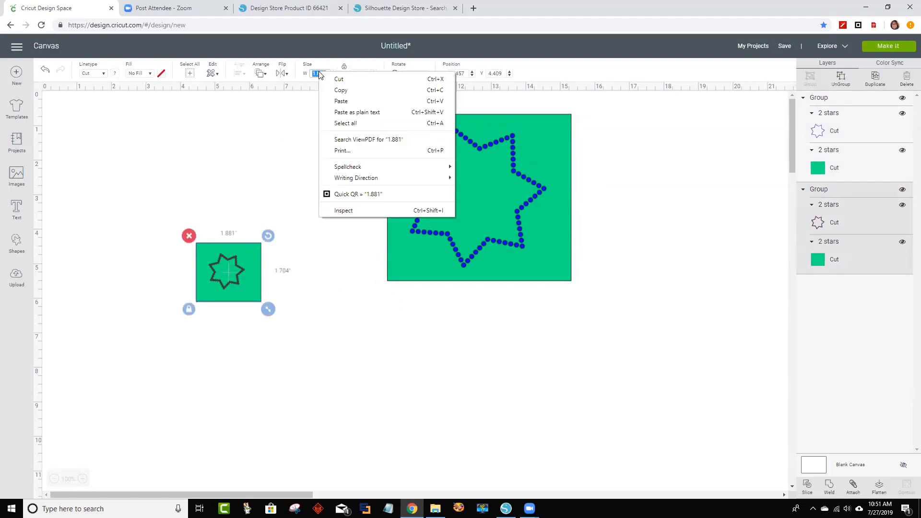
{"action": "left_click", "coordinate": [343, 102]}
{"action": "key", "text": "Return"}
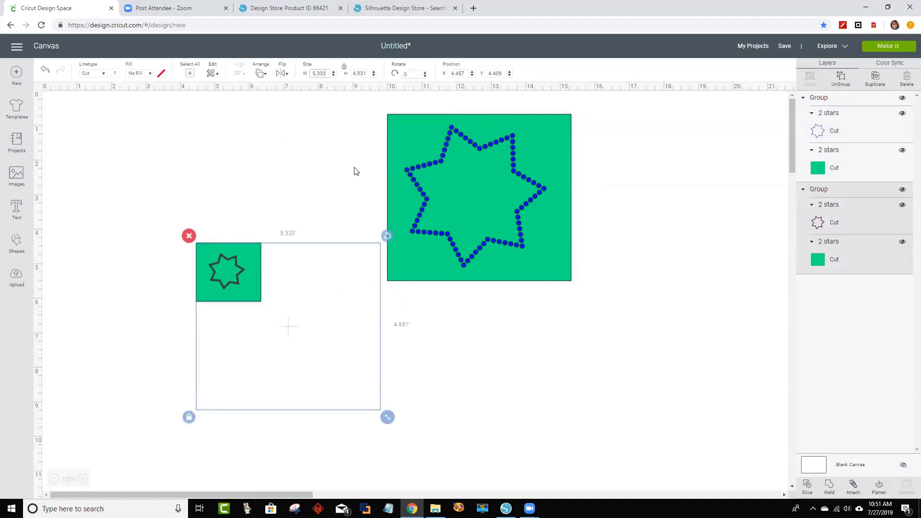
{"action": "left_click_drag", "start_coordinate": [283, 267], "coordinate": [212, 159]}
{"action": "left_click", "coordinate": [617, 225]}
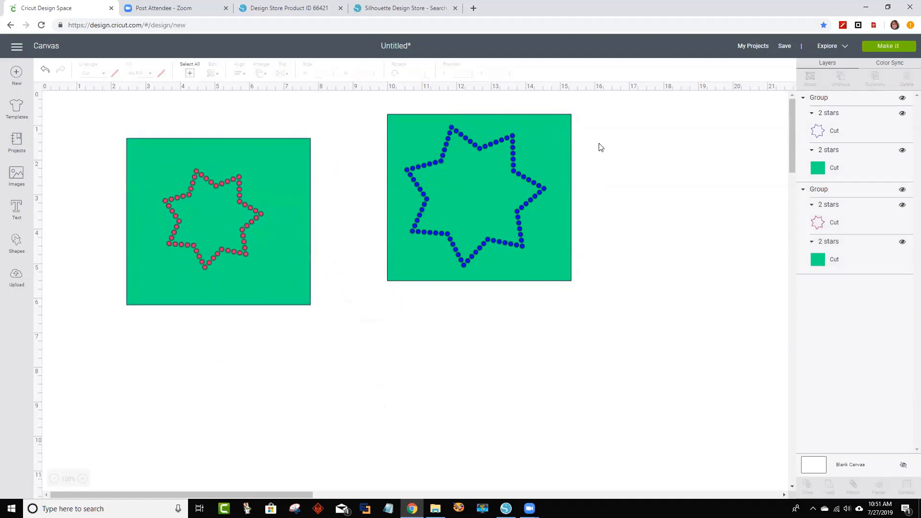
Step: Preview how the grouped templates are laid out on the cutting mats, check the second mat, and return to the canvas
{"action": "left_click", "coordinate": [888, 48]}
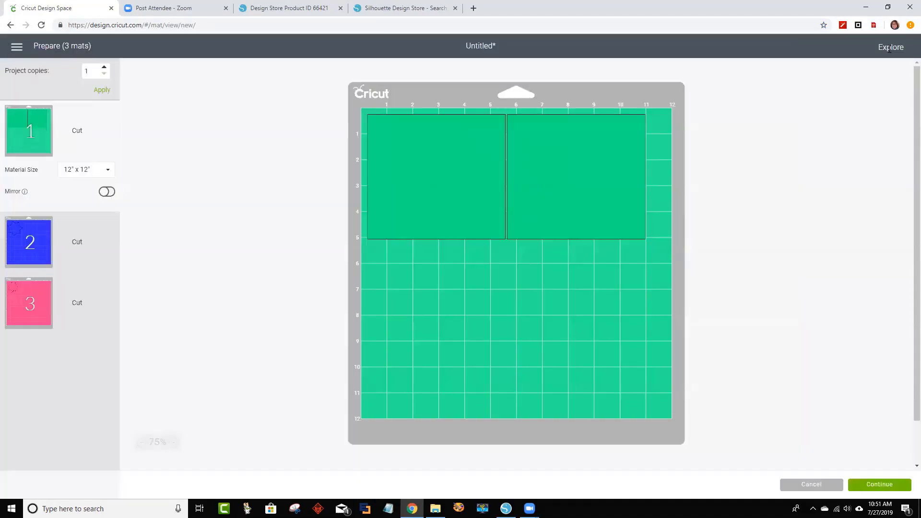
{"action": "left_click", "coordinate": [37, 243]}
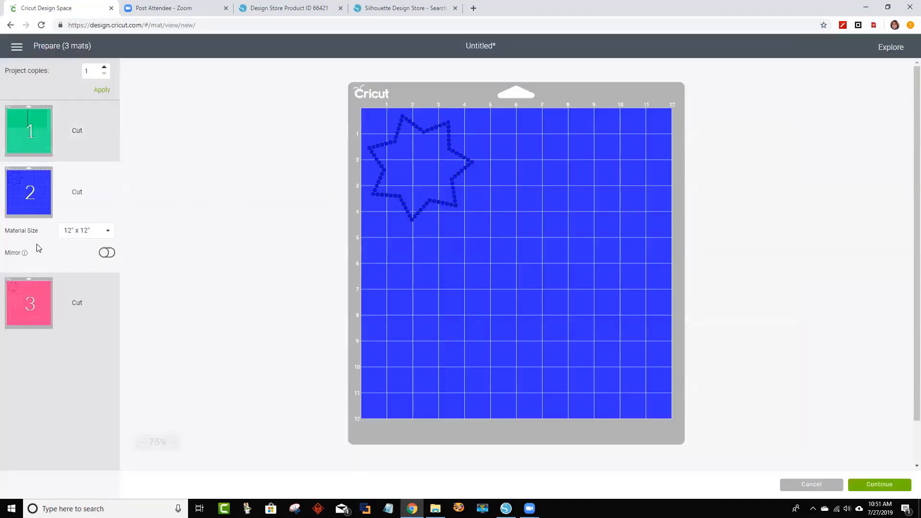
{"action": "left_click", "coordinate": [827, 490]}
Step: Attach the large star to its green rectangle, and attach the small star to its own rectangle
{"action": "left_click_drag", "start_coordinate": [615, 325], "coordinate": [439, 137]}
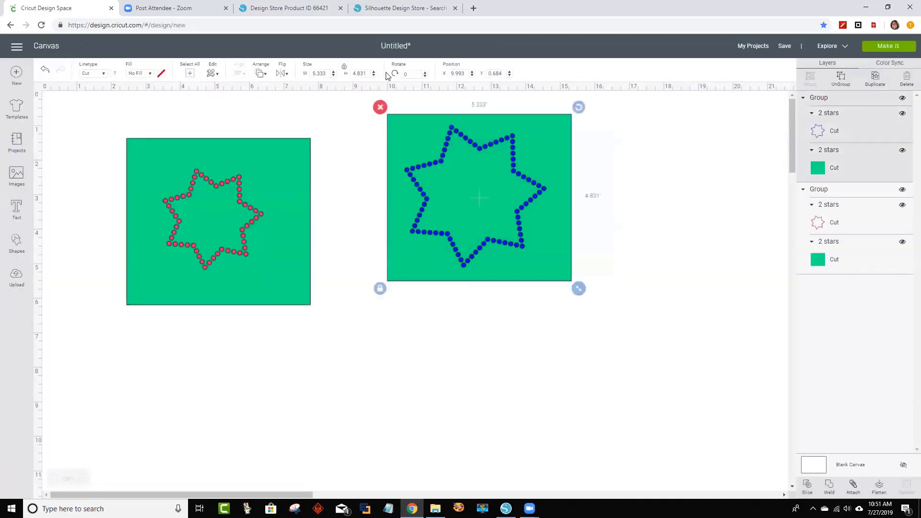
{"action": "left_click", "coordinate": [855, 490]}
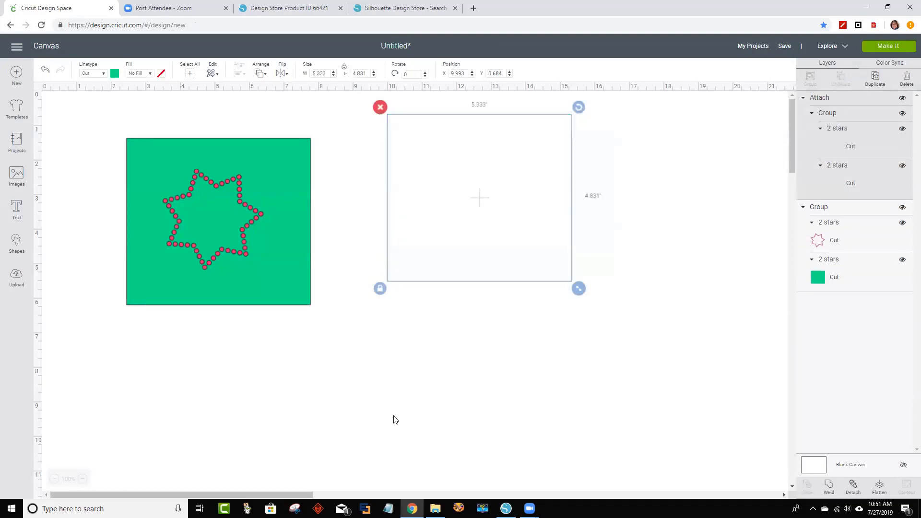
{"action": "left_click_drag", "start_coordinate": [340, 348], "coordinate": [81, 117]}
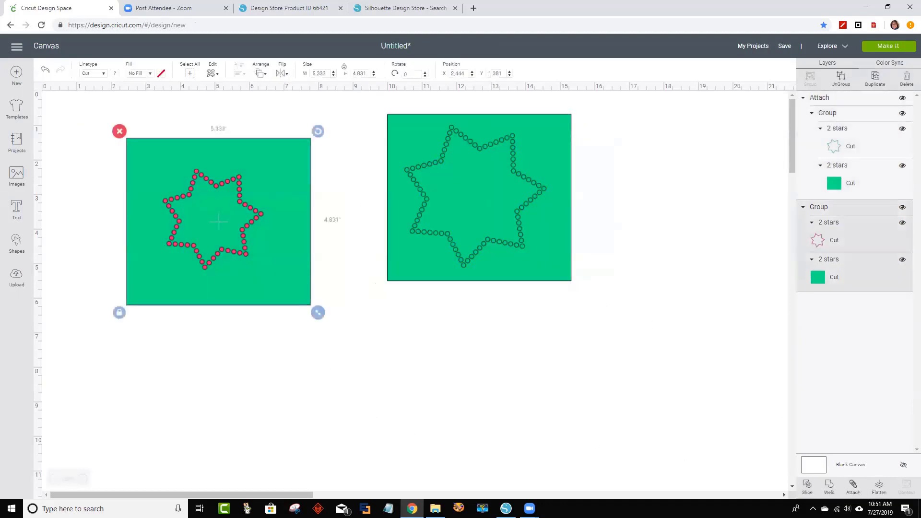
{"action": "left_click", "coordinate": [856, 489]}
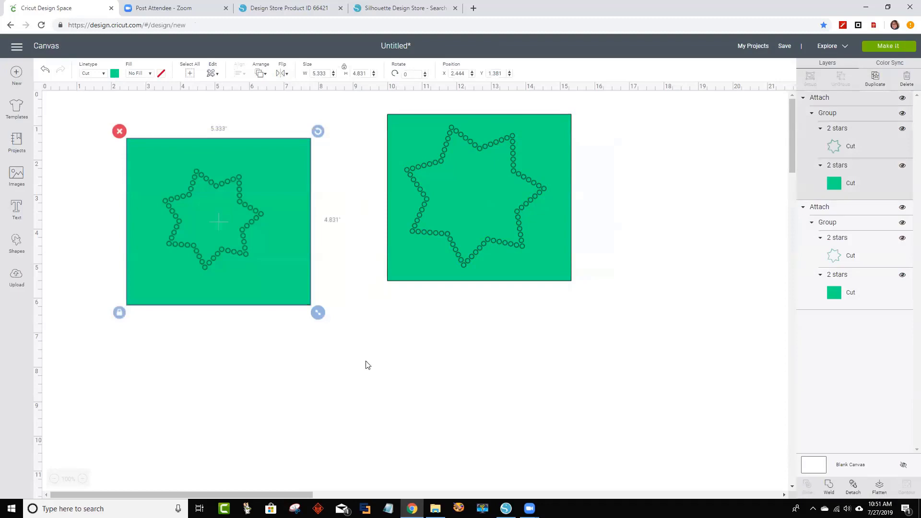
Step: Preview the attached templates on the mat, shift the large-star template slightly down, and return to the canvas
{"action": "left_click", "coordinate": [887, 48]}
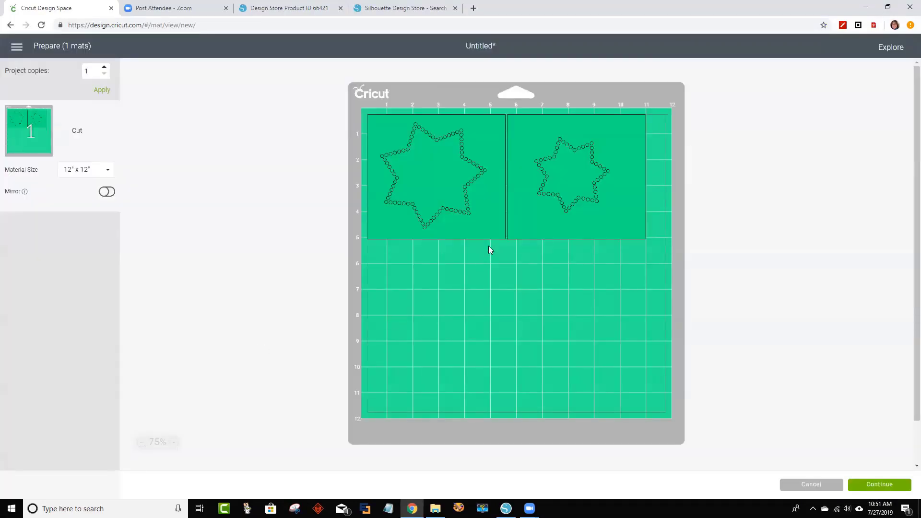
{"action": "left_click_drag", "start_coordinate": [462, 214], "coordinate": [463, 233]}
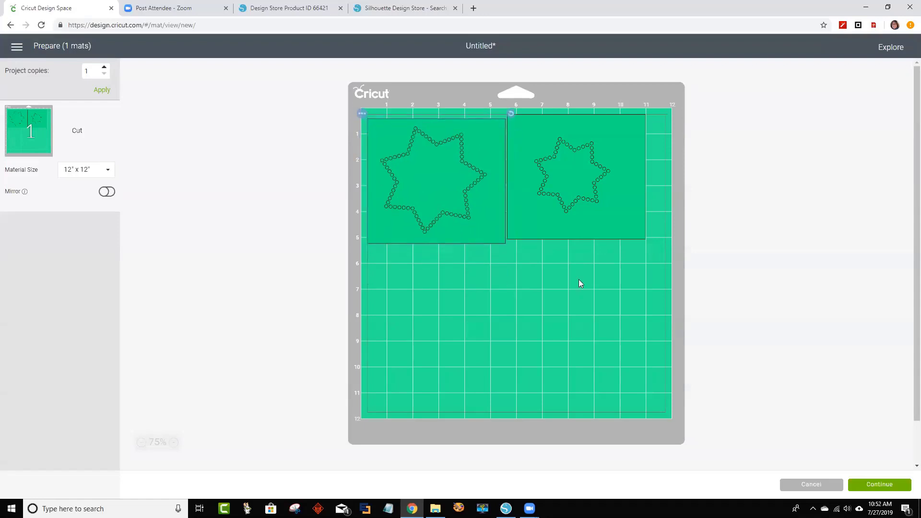
{"action": "left_click", "coordinate": [825, 486]}
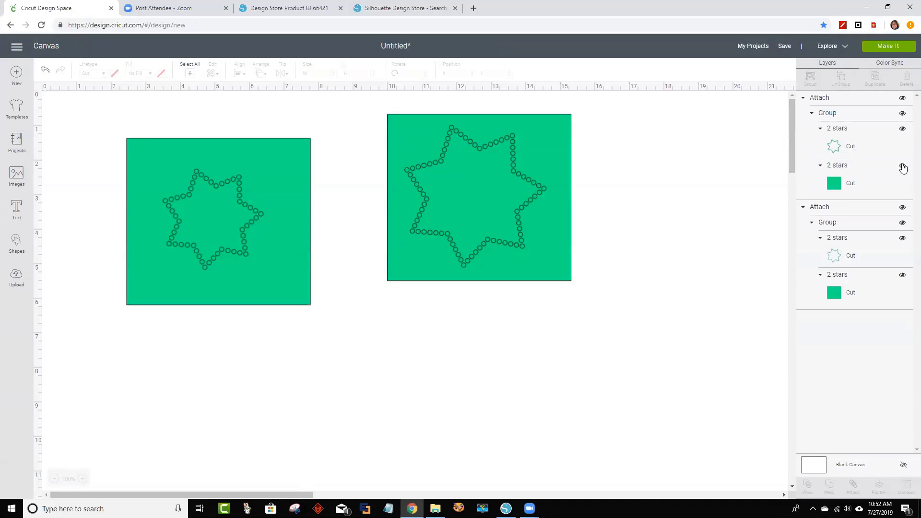
Step: Detach both star templates so their stars and rectangles are only grouped
{"action": "left_click", "coordinate": [854, 149]}
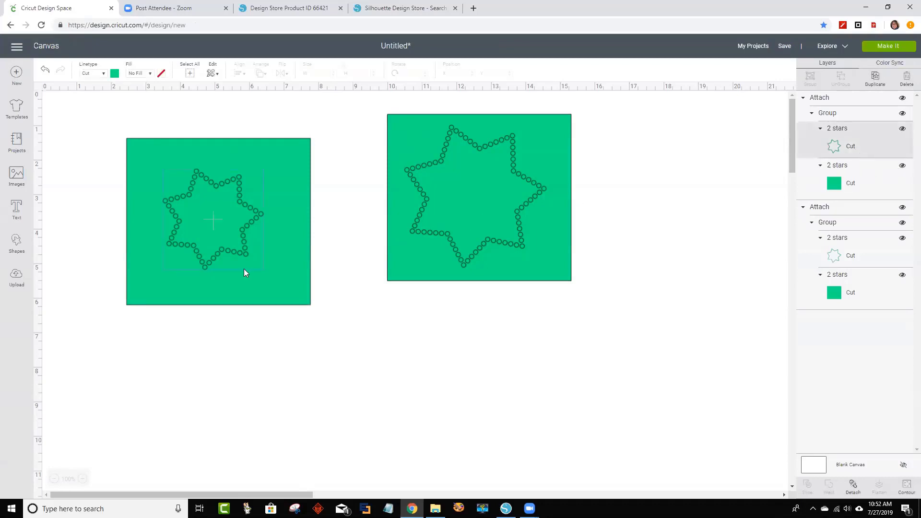
{"action": "left_click", "coordinate": [842, 183]}
{"action": "left_click", "coordinate": [837, 150], "text": "shift"}
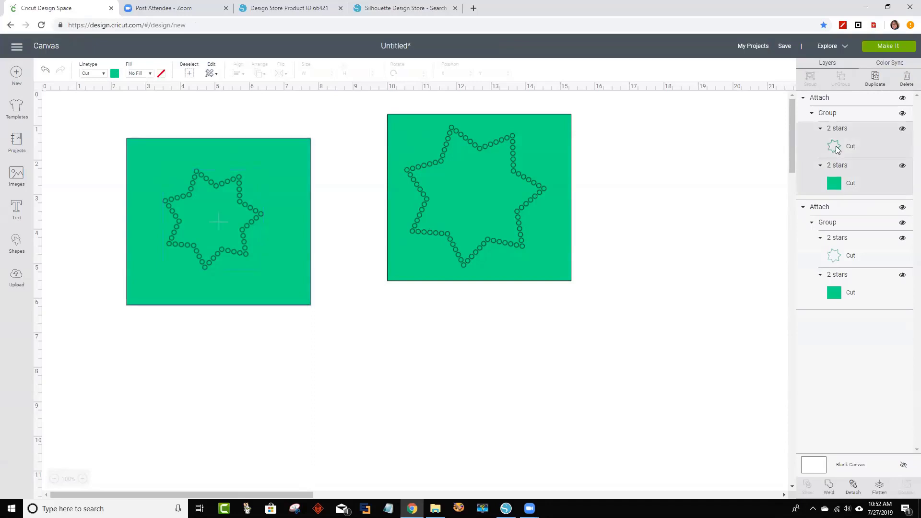
{"action": "left_click", "coordinate": [853, 495]}
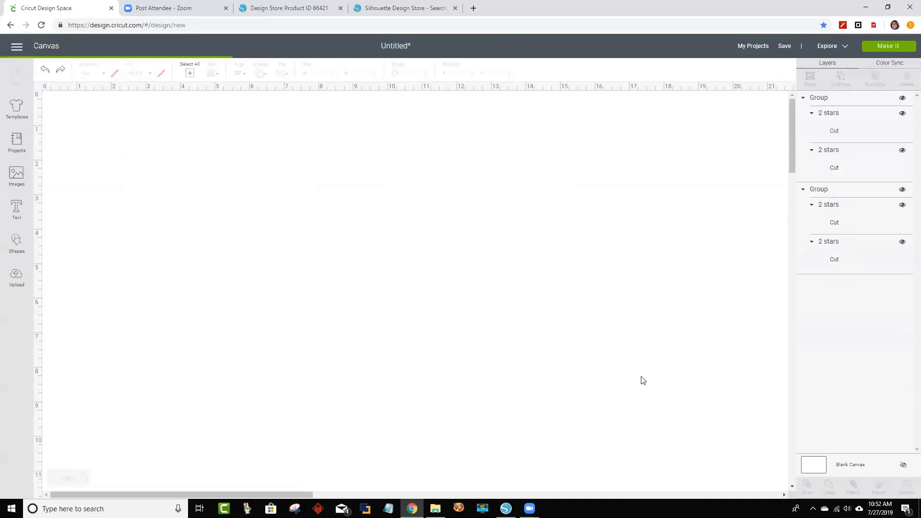
Step: Slice the large star out of its green rectangle and pull the blue and green star pieces clear of it
{"action": "left_click_drag", "start_coordinate": [615, 361], "coordinate": [349, 125]}
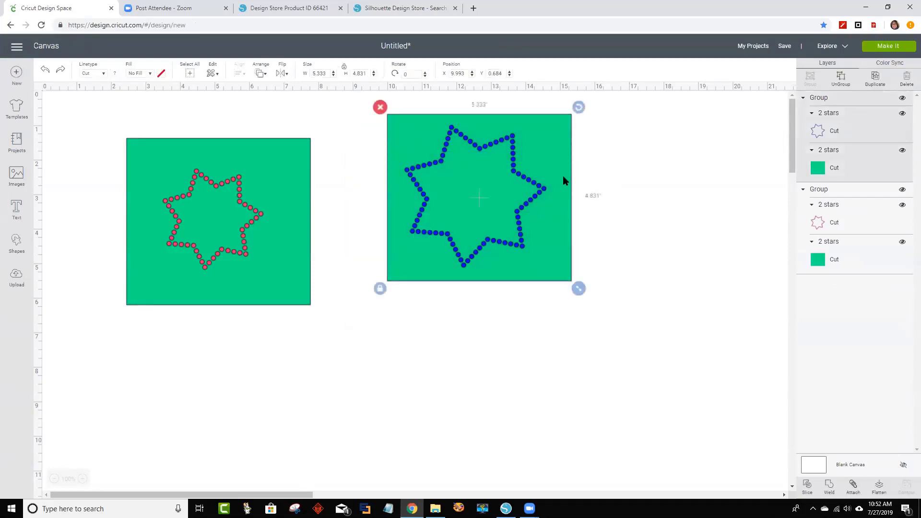
{"action": "left_click", "coordinate": [629, 178]}
{"action": "left_click_drag", "start_coordinate": [589, 288], "coordinate": [374, 94]}
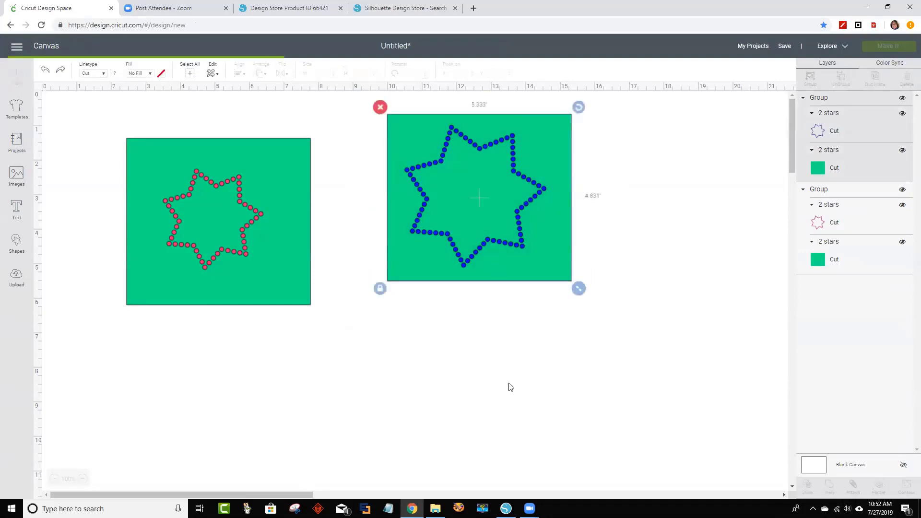
{"action": "left_click_drag", "start_coordinate": [505, 241], "coordinate": [649, 462]}
{"action": "left_click_drag", "start_coordinate": [508, 241], "coordinate": [661, 515]}
Step: Slice the small star out of its rectangle, pull the pink and green pieces away, and move the template to about X 1.58, Y 0.35
{"action": "left_click_drag", "start_coordinate": [338, 367], "coordinate": [110, 107]}
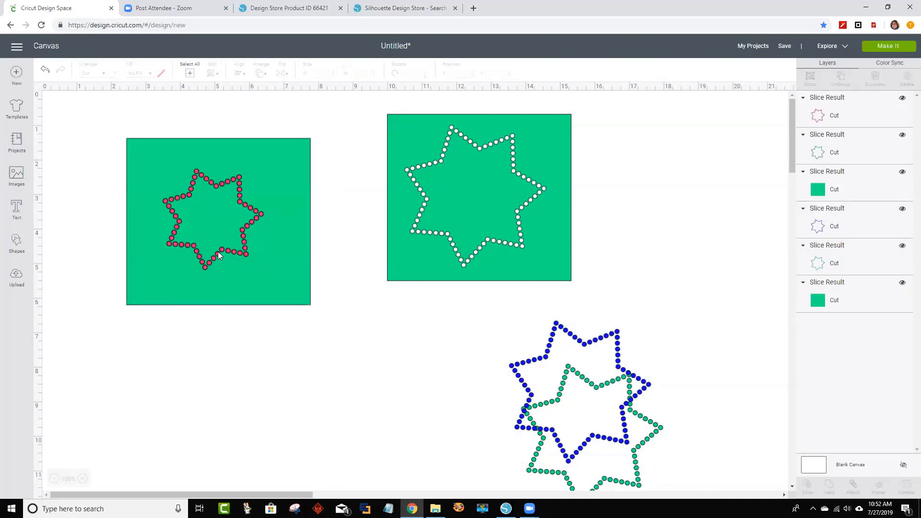
{"action": "left_click_drag", "start_coordinate": [218, 251], "coordinate": [247, 454]}
{"action": "left_click_drag", "start_coordinate": [214, 256], "coordinate": [295, 493]}
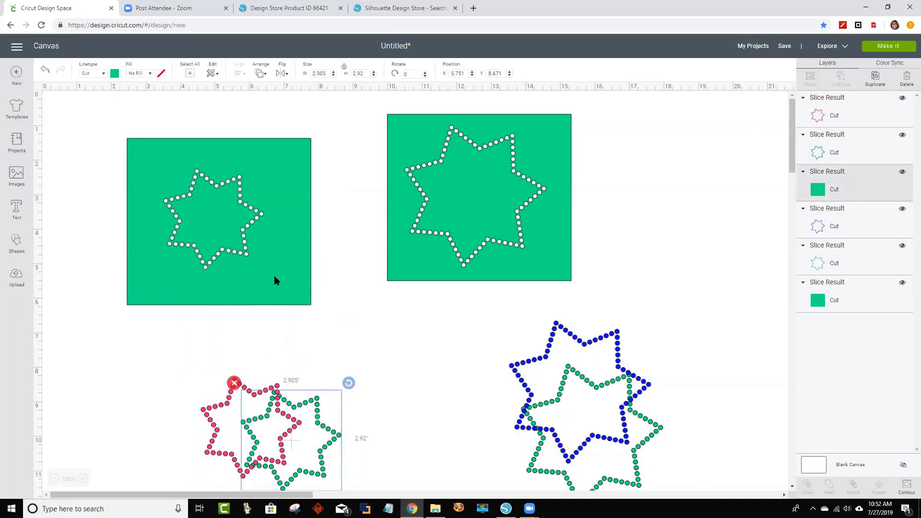
{"action": "left_click_drag", "start_coordinate": [273, 278], "coordinate": [229, 243]}
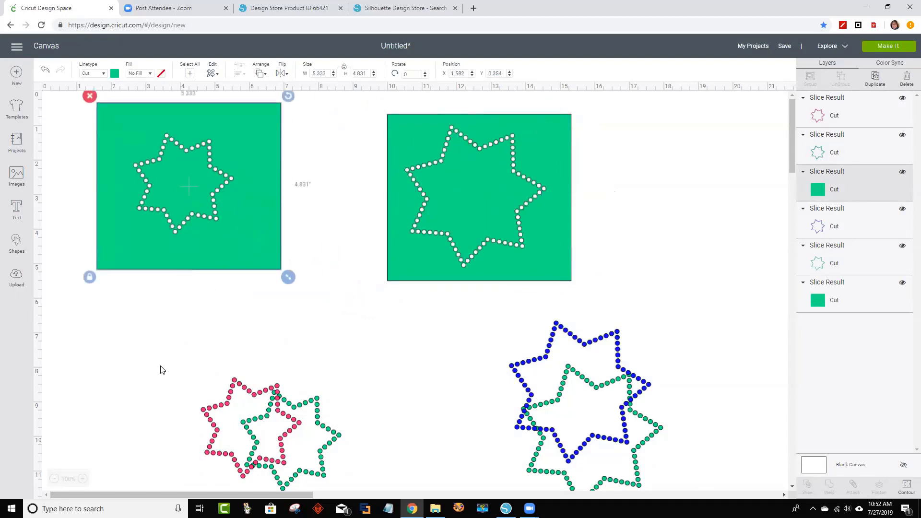
Step: Delete the leftover pink, blue and green star pieces below the two sliced templates
{"action": "left_click_drag", "start_coordinate": [160, 369], "coordinate": [812, 435]}
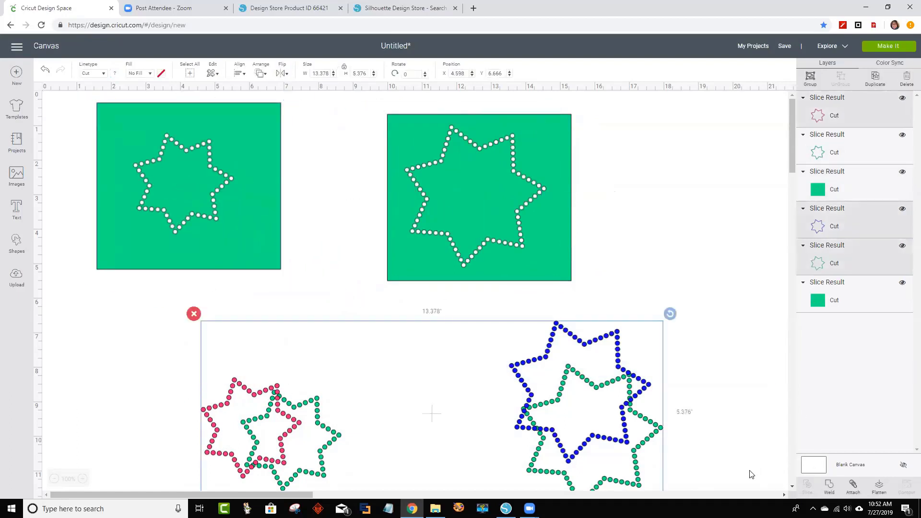
{"action": "key", "text": "Delete"}
{"action": "left_click_drag", "start_coordinate": [435, 469], "coordinate": [222, 376]}
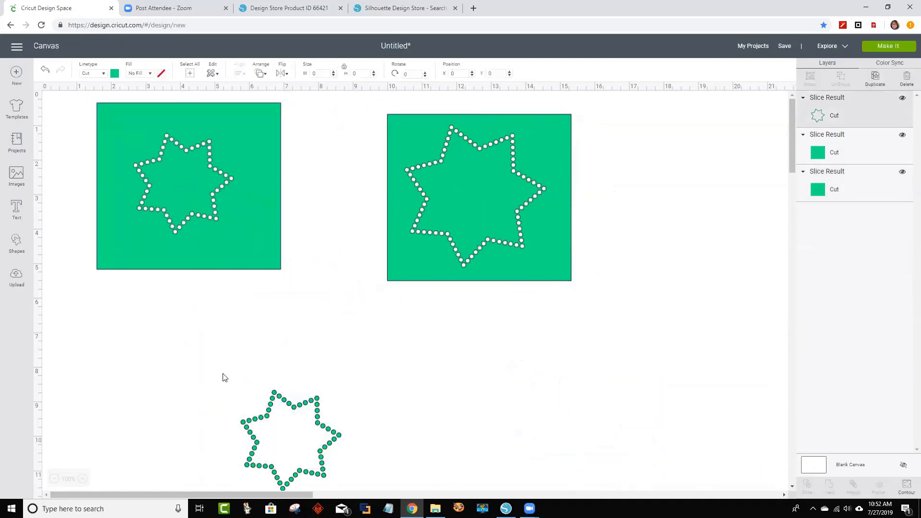
{"action": "key", "text": "Delete"}
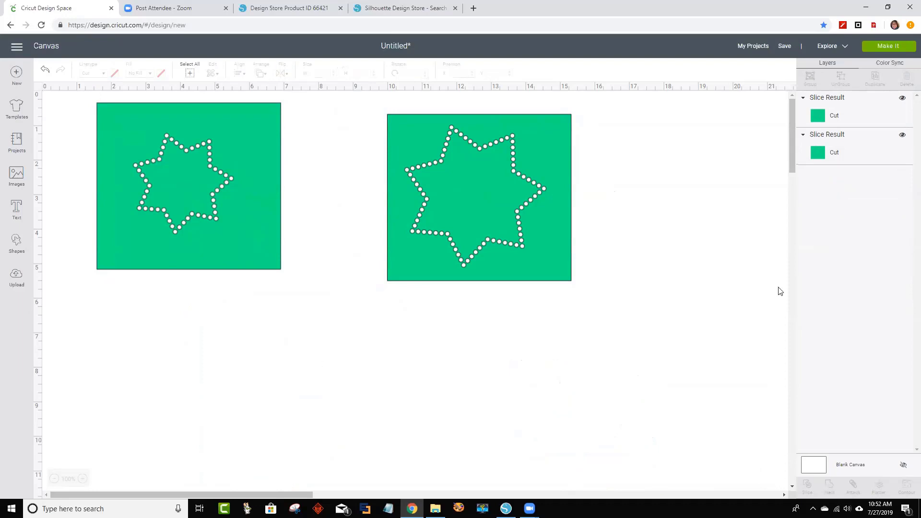
Step: Preview the two sliced templates on the cutting mat and return to the canvas
{"action": "left_click", "coordinate": [894, 47]}
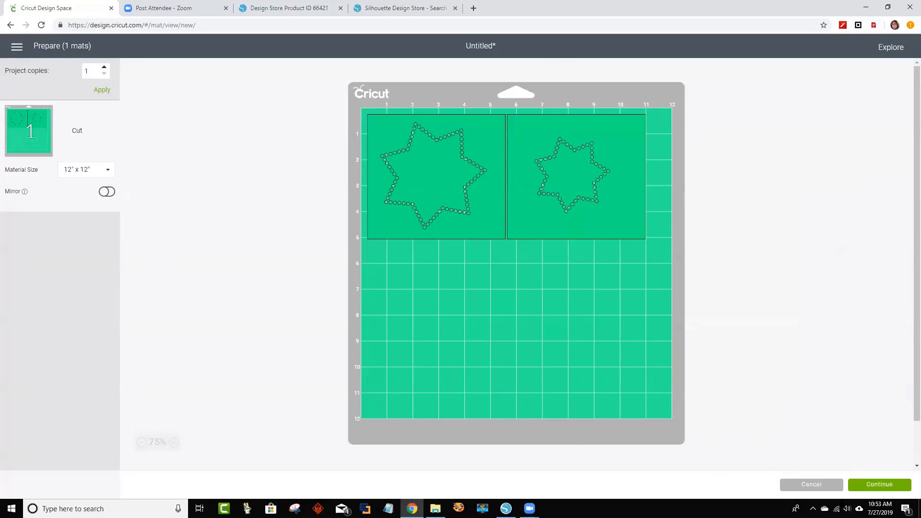
{"action": "left_click", "coordinate": [826, 485]}
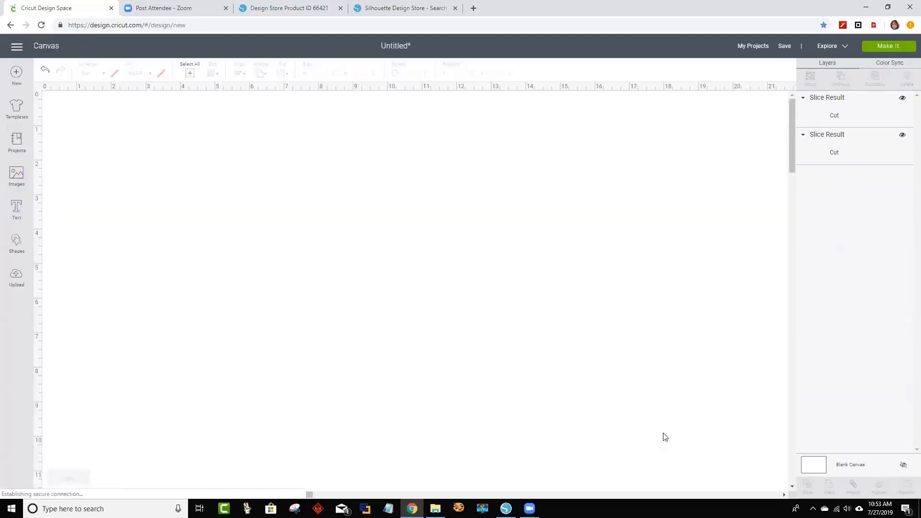
Step: Change the large-star template's material color to light blue
{"action": "left_click", "coordinate": [516, 273]}
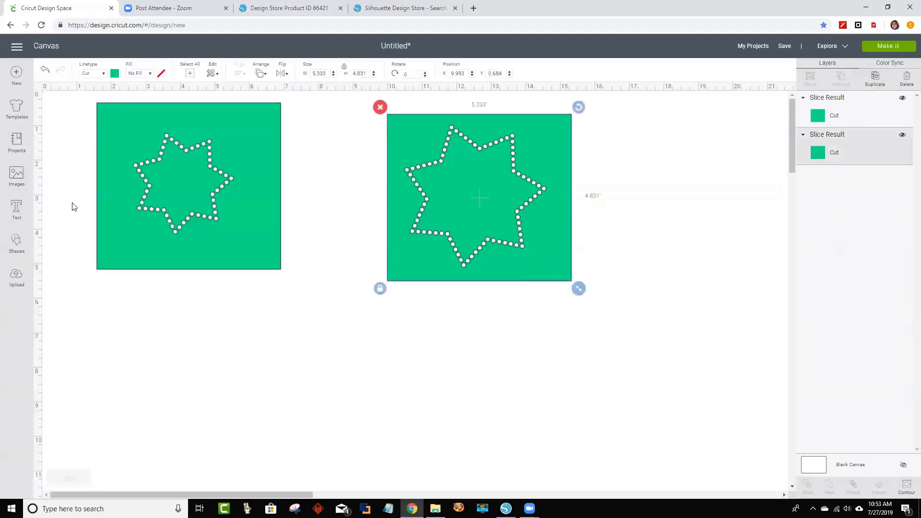
{"action": "left_click", "coordinate": [115, 74]}
{"action": "left_click", "coordinate": [161, 127]}
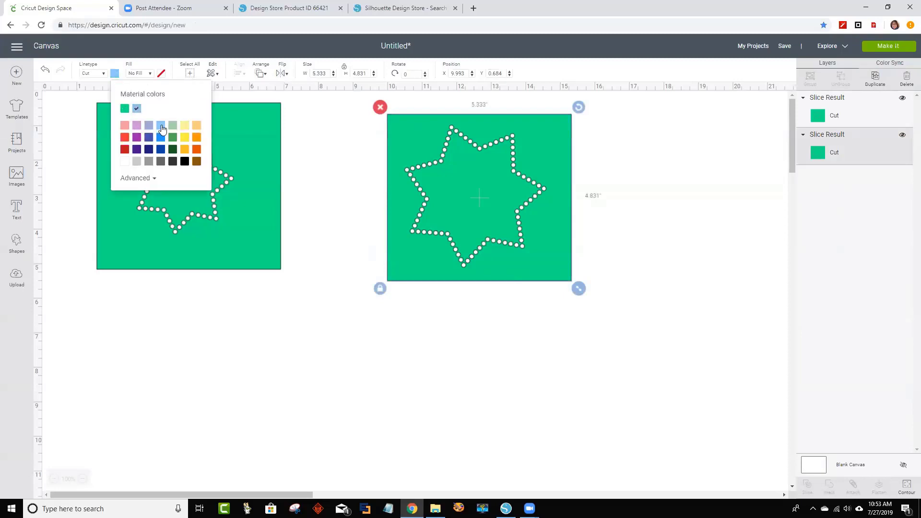
{"action": "left_click", "coordinate": [765, 236]}
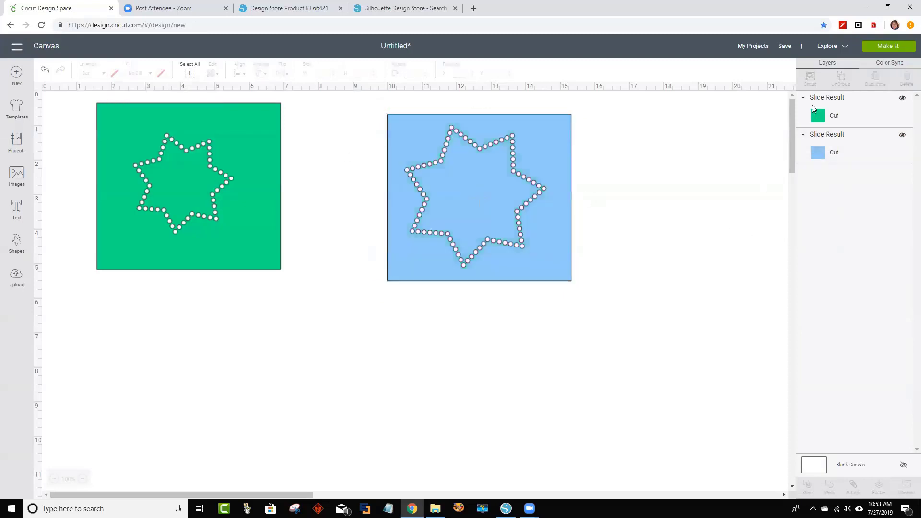
Step: Preview the green and light blue templates on their separate cutting mats and return to the canvas
{"action": "left_click", "coordinate": [879, 48]}
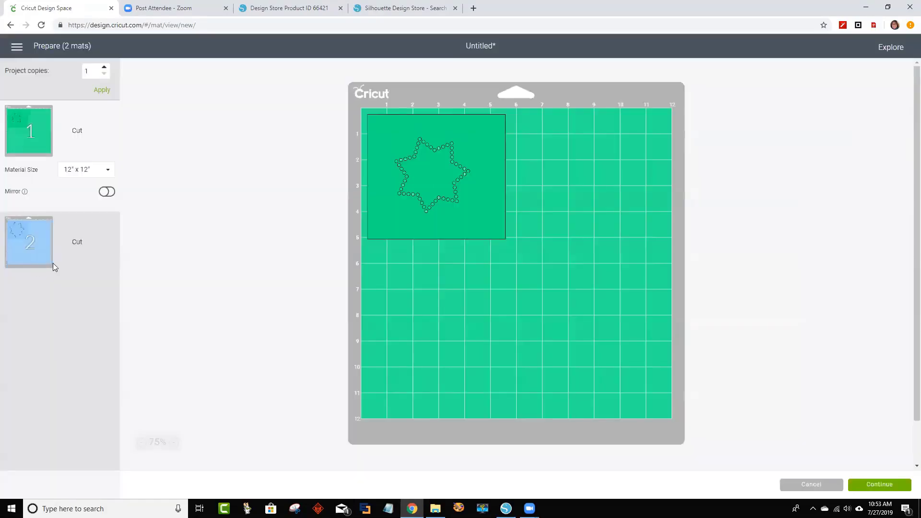
{"action": "left_click", "coordinate": [33, 262]}
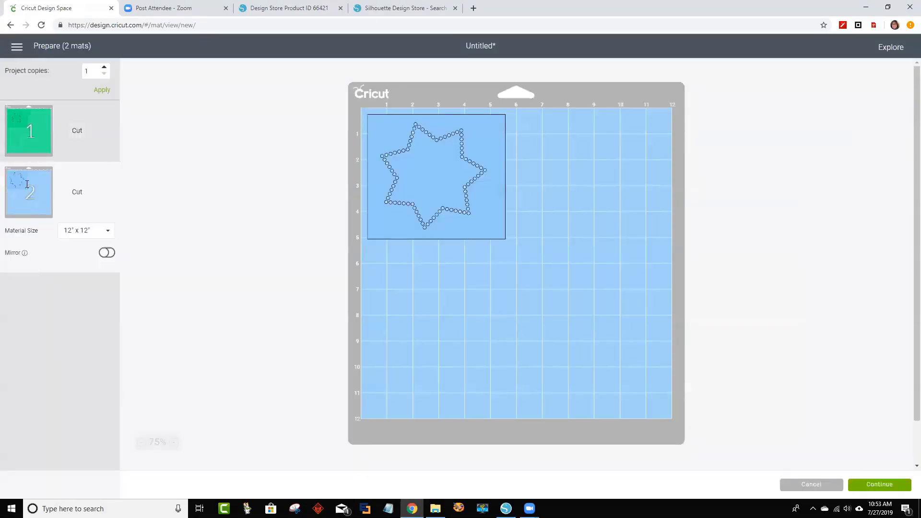
{"action": "left_click", "coordinate": [32, 135]}
{"action": "left_click", "coordinate": [31, 240]}
{"action": "left_click", "coordinate": [816, 487]}
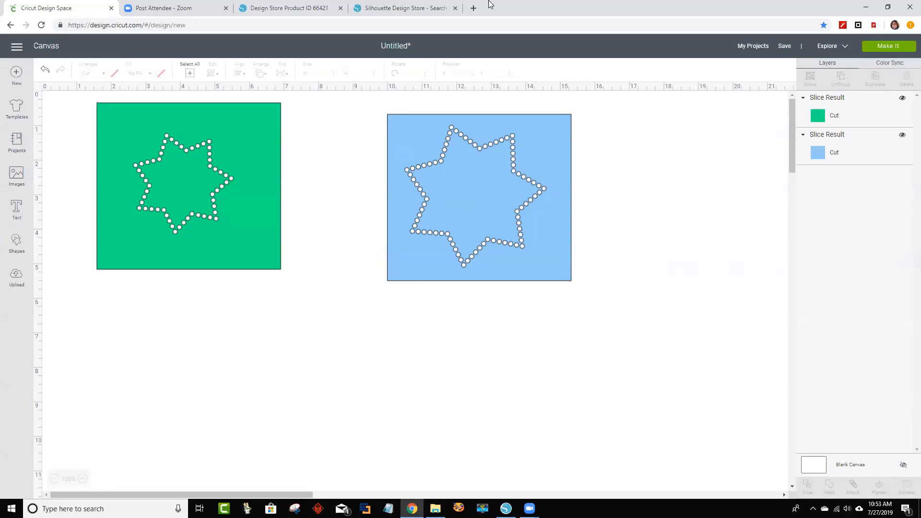
Step: Switch to Silhouette Studio and, with cutting assigned by fill color, exclude the green RGB (0,229,133) rectangles from the cut
{"action": "left_click", "coordinate": [506, 508]}
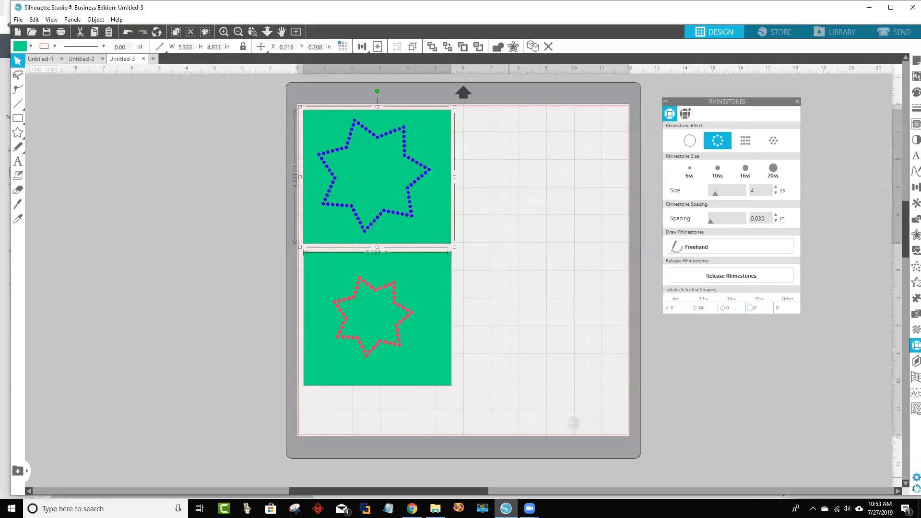
{"action": "left_click", "coordinate": [489, 240]}
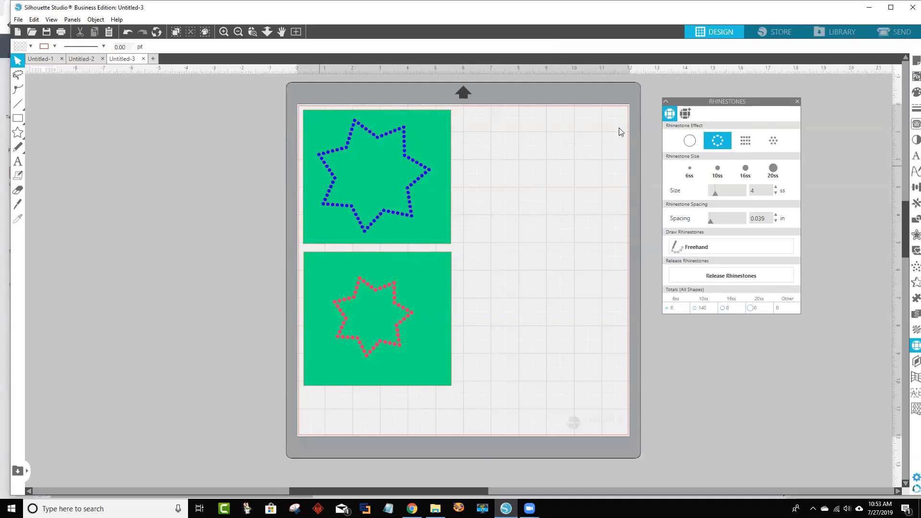
{"action": "left_click", "coordinate": [418, 201]}
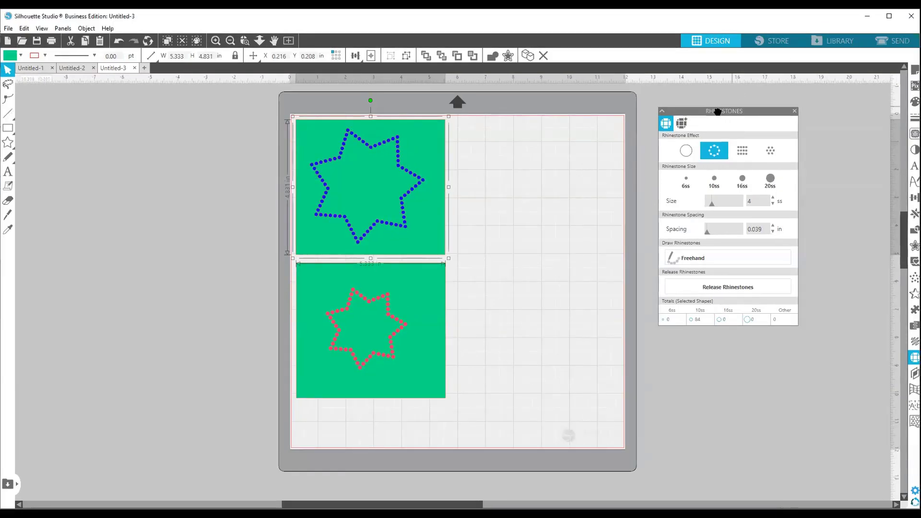
{"action": "left_click_drag", "start_coordinate": [717, 111], "coordinate": [766, 101]}
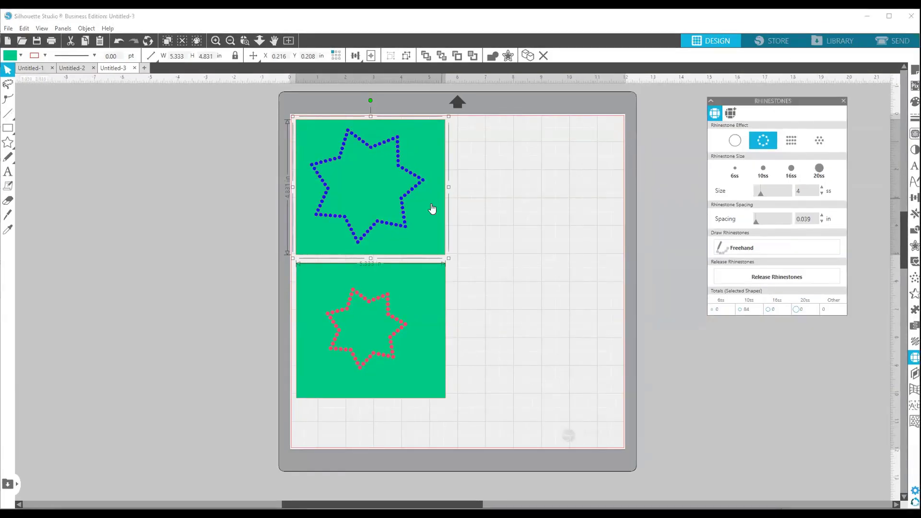
{"action": "left_click", "coordinate": [895, 41]}
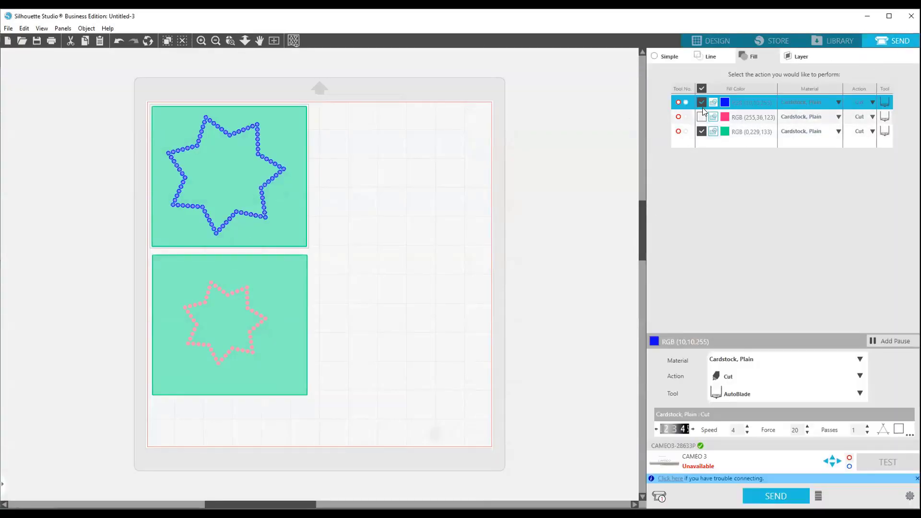
{"action": "left_click", "coordinate": [702, 134]}
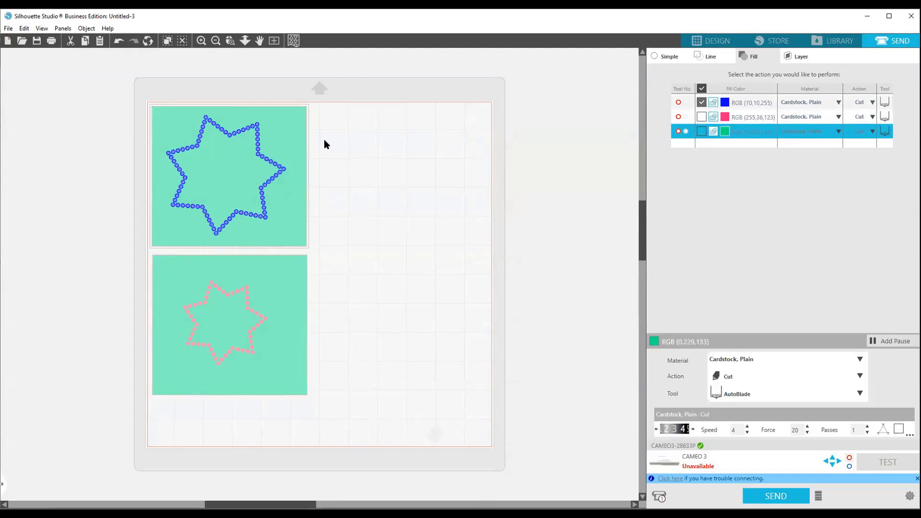
Step: Assign cutting by line color and examine the large star's stone outlines up close
{"action": "left_click", "coordinate": [715, 57]}
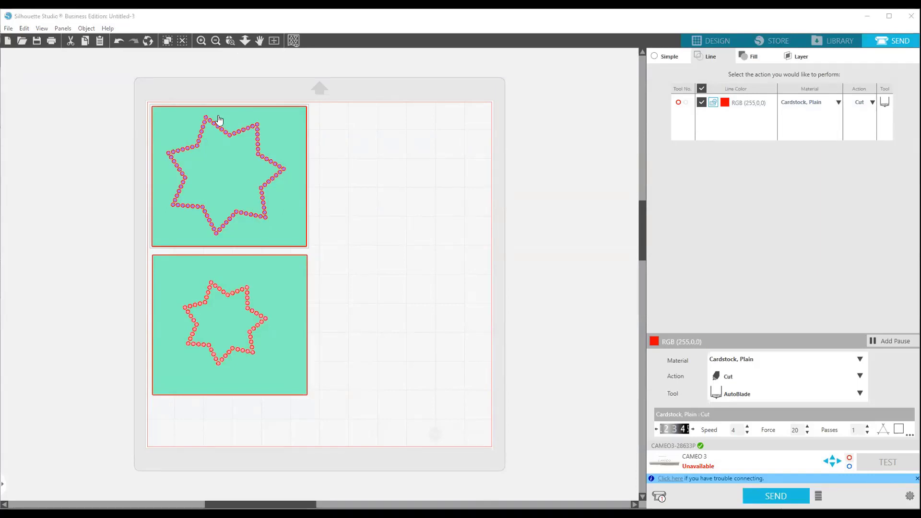
{"action": "left_click", "coordinate": [231, 42]}
{"action": "left_click_drag", "start_coordinate": [160, 100], "coordinate": [270, 167]}
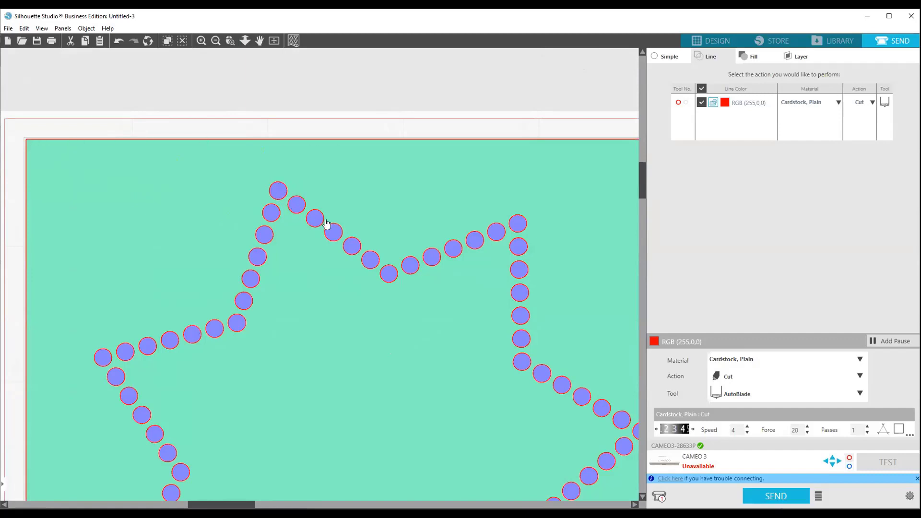
{"action": "scroll", "coordinate": [463, 298], "scroll_direction": "down", "scroll_amount": 1}
{"action": "scroll", "coordinate": [468, 301], "scroll_direction": "down", "scroll_amount": 8}
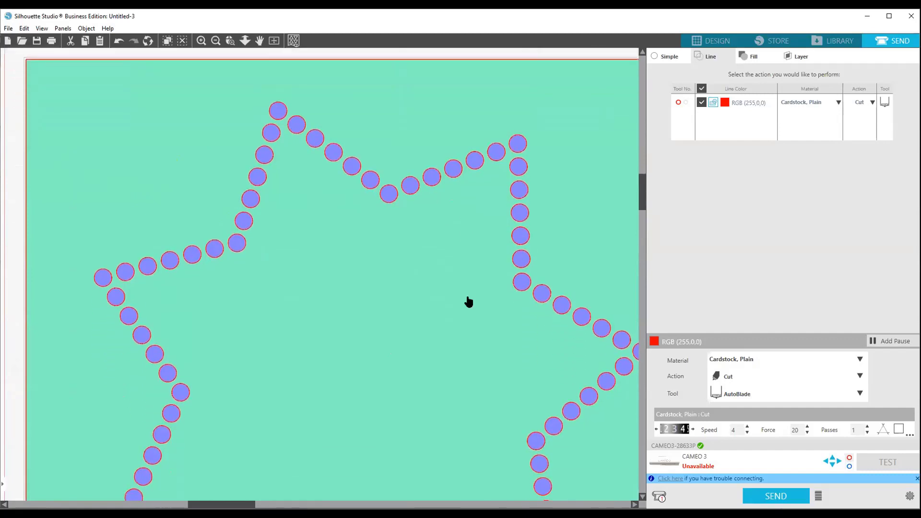
{"action": "scroll", "coordinate": [468, 302], "scroll_direction": "down", "scroll_amount": 3}
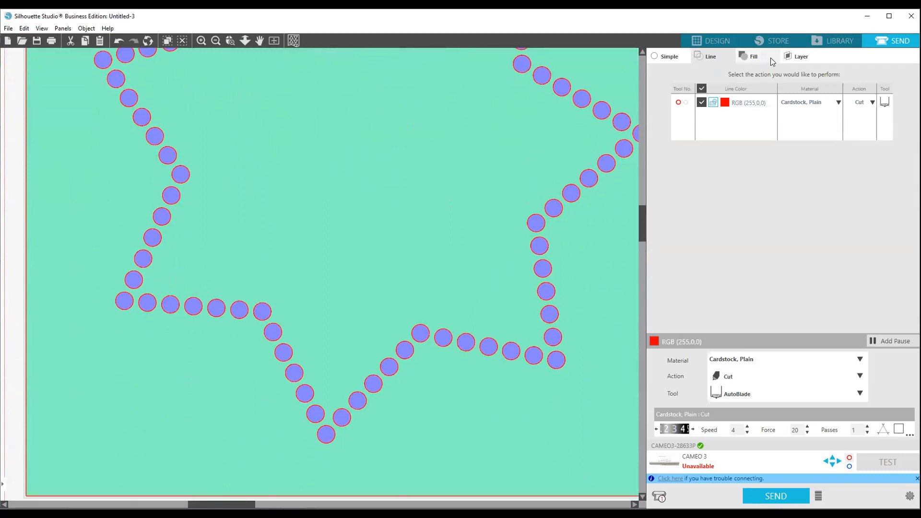
Step: Assign cutting by fill color again and turn off the cut for the blue RGB (10,10,255) stones
{"action": "left_click", "coordinate": [751, 56]}
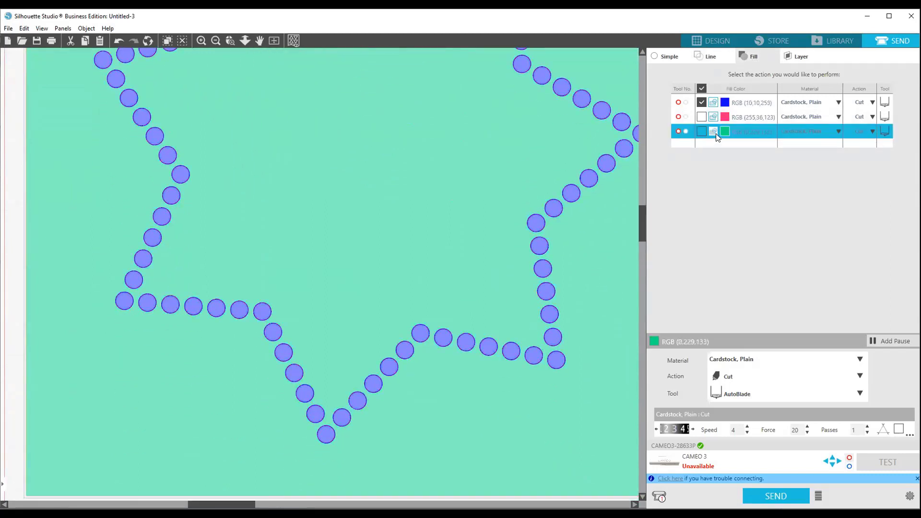
{"action": "left_click", "coordinate": [701, 102]}
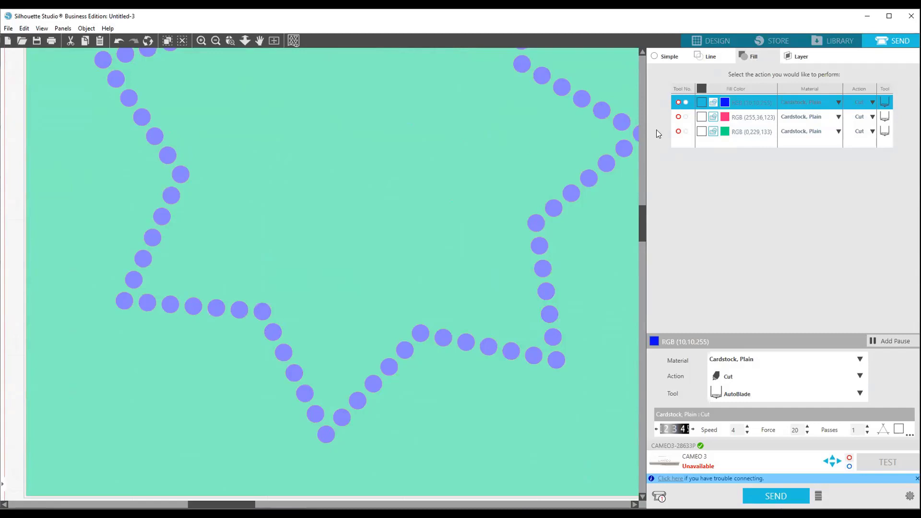
{"action": "left_click", "coordinate": [702, 103]}
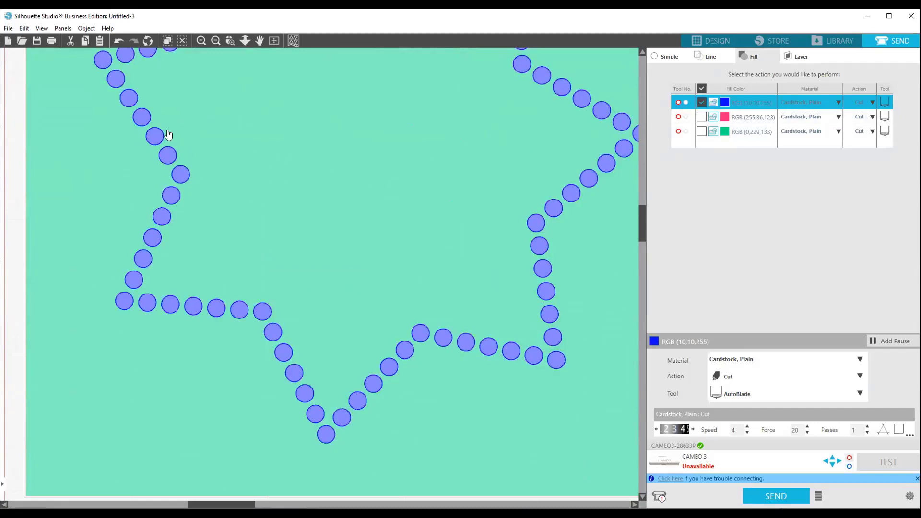
{"action": "left_click", "coordinate": [701, 102]}
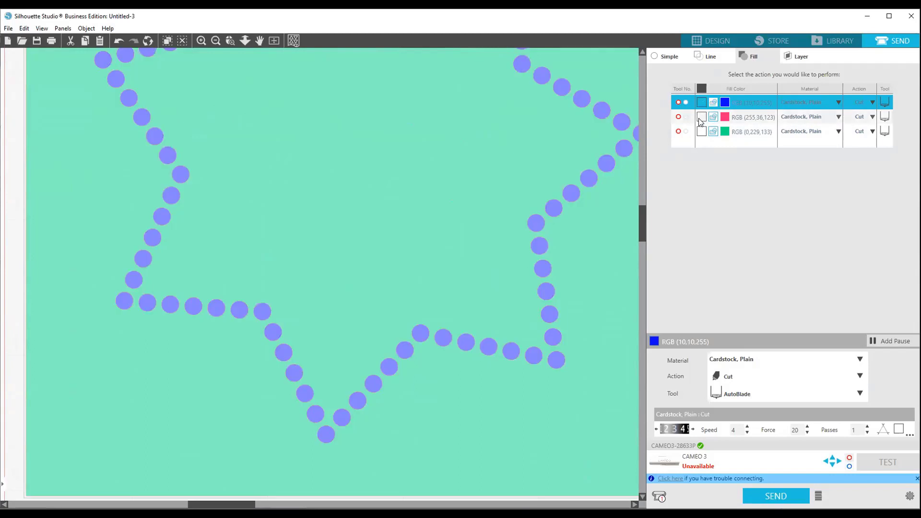
Step: Enable the cut for the pink RGB (255,36,123) stones, leave the green rectangles excluded, and return to the design workspace
{"action": "left_click", "coordinate": [701, 117]}
{"action": "scroll", "coordinate": [547, 295], "scroll_direction": "down", "scroll_amount": 5}
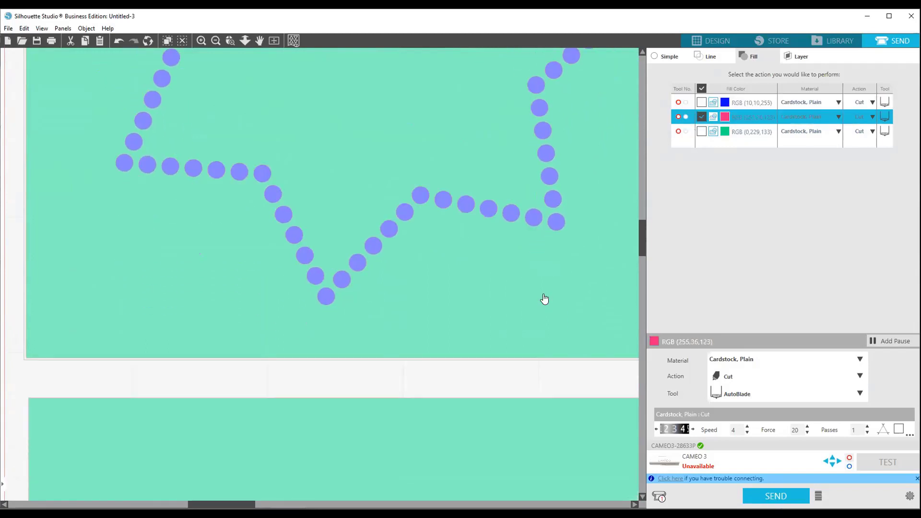
{"action": "scroll", "coordinate": [545, 293], "scroll_direction": "down", "scroll_amount": 8}
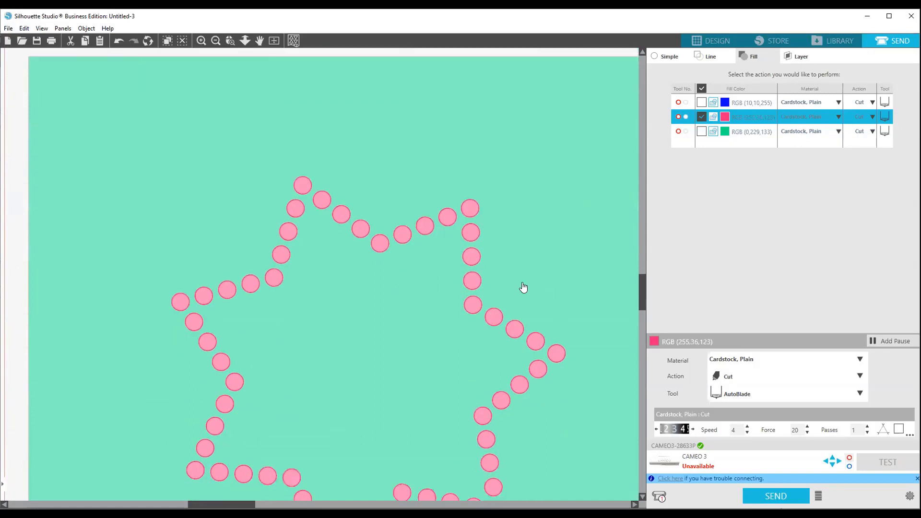
{"action": "left_click", "coordinate": [701, 131]}
{"action": "left_click", "coordinate": [701, 132]}
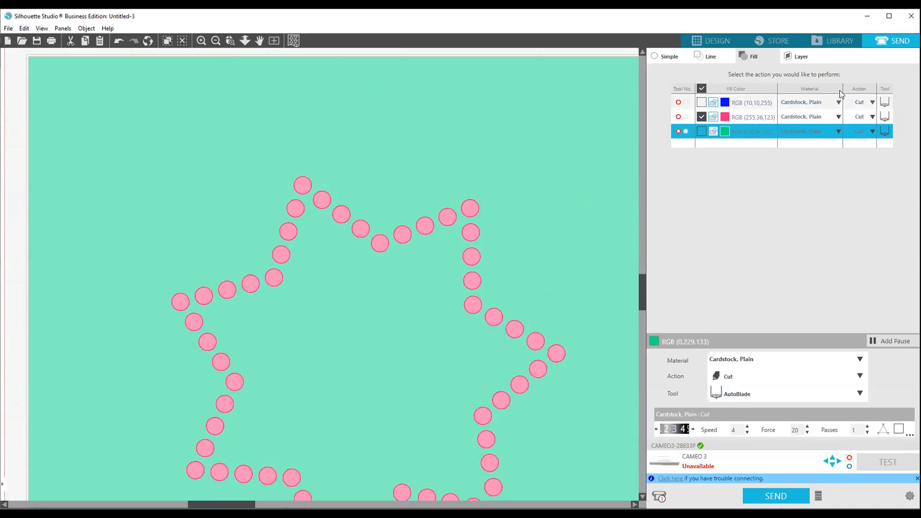
{"action": "left_click", "coordinate": [699, 43]}
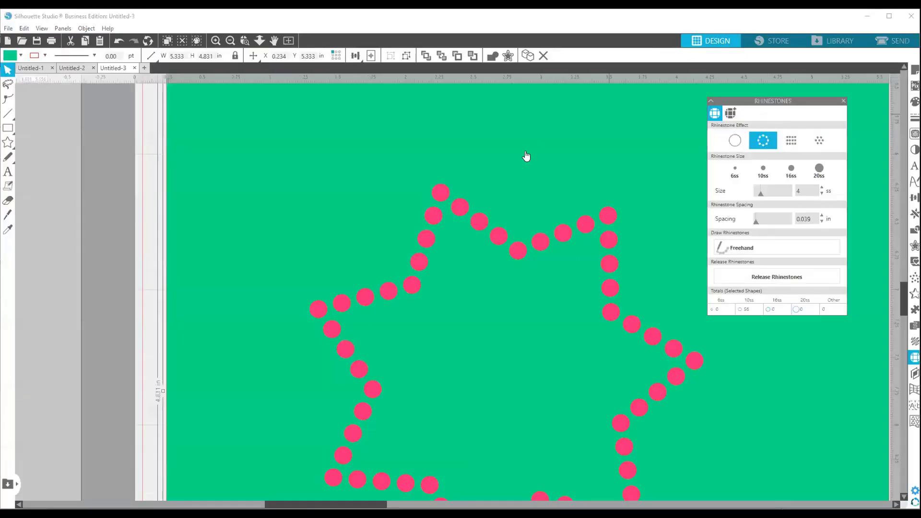
{"action": "left_click", "coordinate": [254, 57]}
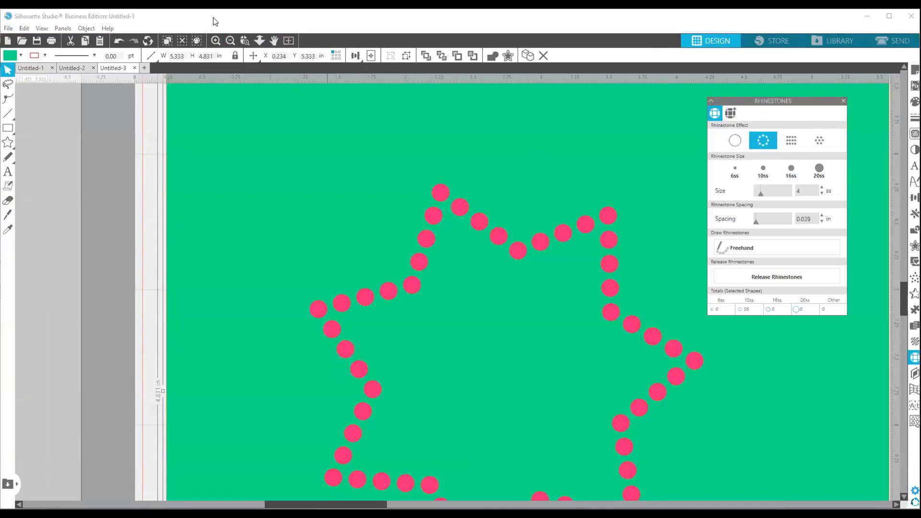
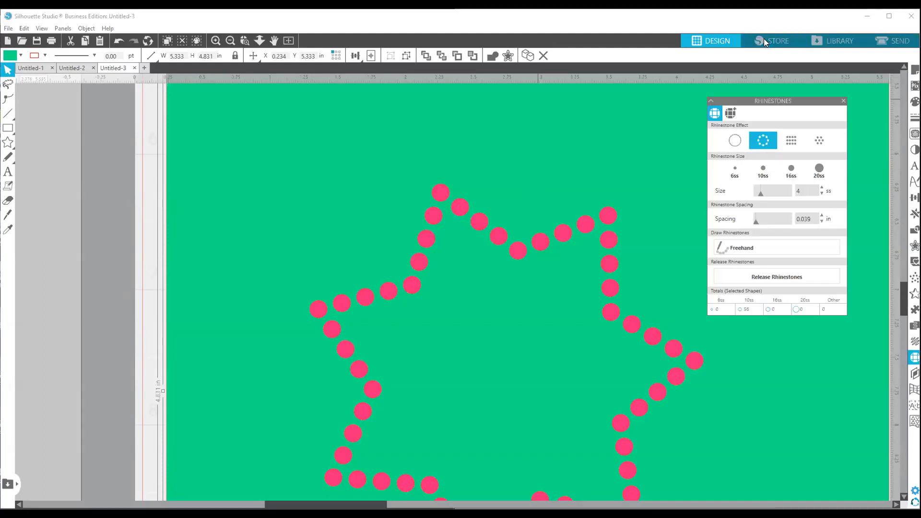
Step: Open the Silhouette Design Store and search it for "rhinestone"
{"action": "left_click", "coordinate": [763, 38]}
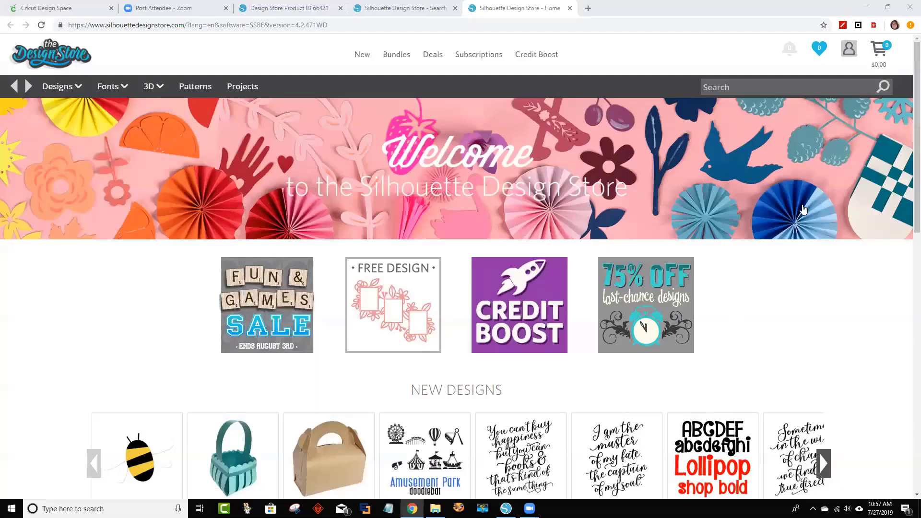
{"action": "left_click", "coordinate": [738, 87]}
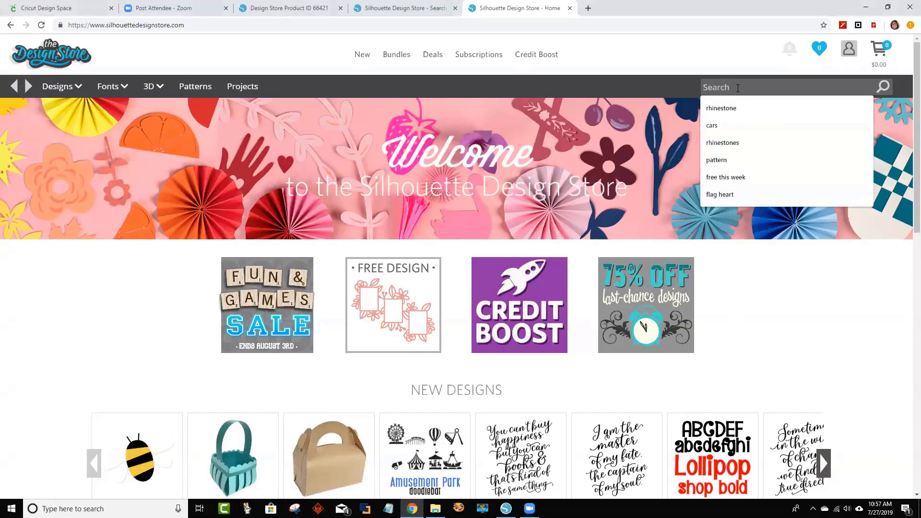
{"action": "type", "text": "rhinestone"}
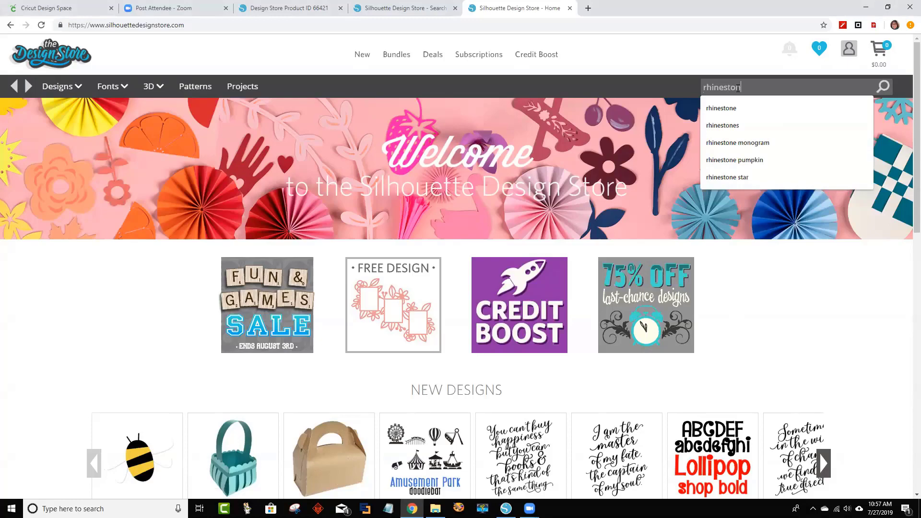
{"action": "key", "text": "Return"}
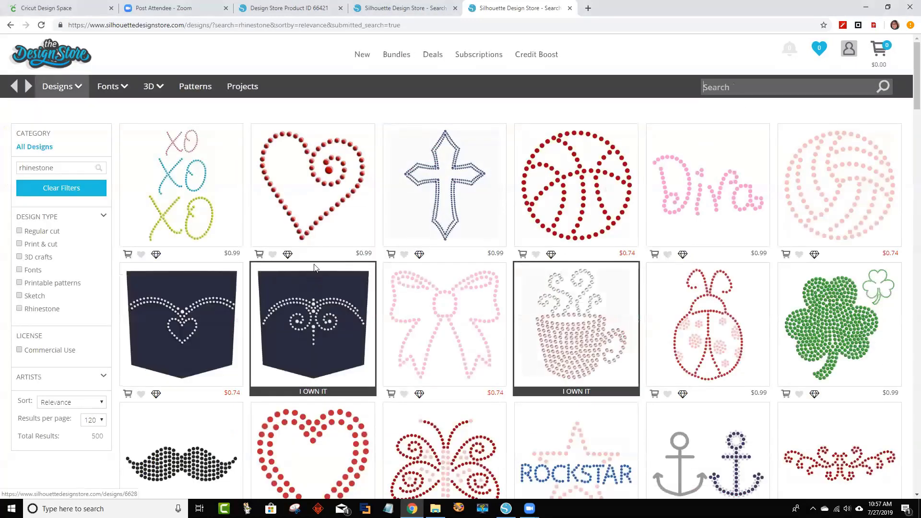
Step: Open the Cute Rhinestone Heart Swirl design and read its description of size and stone requirements
{"action": "left_click", "coordinate": [335, 204]}
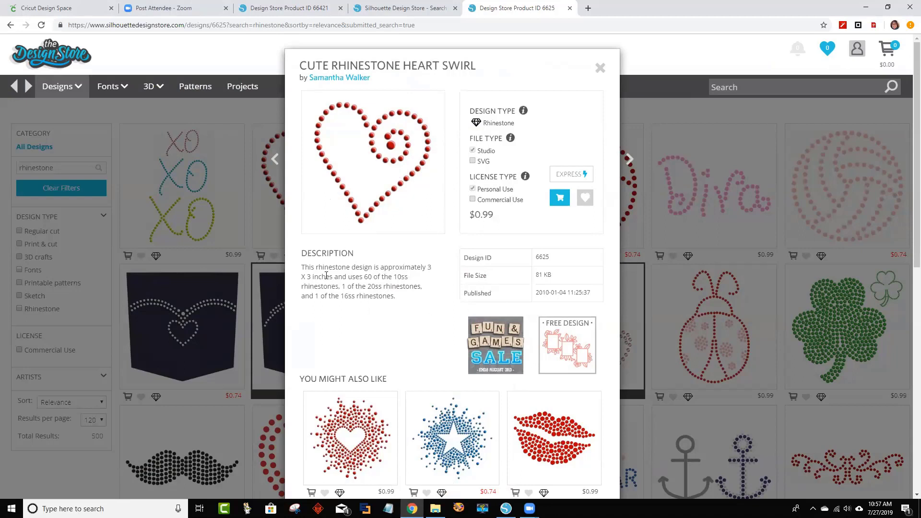
{"action": "left_click_drag", "start_coordinate": [304, 267], "coordinate": [419, 305]}
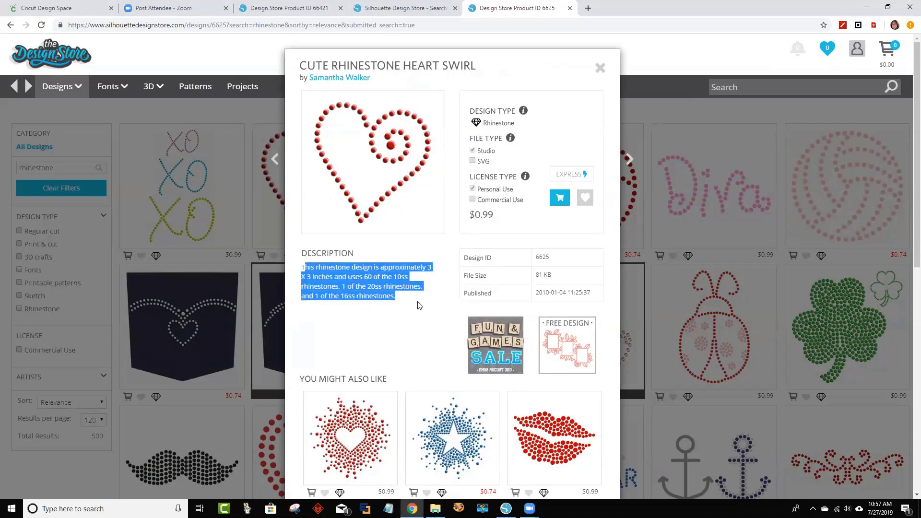
{"action": "left_click", "coordinate": [411, 325]}
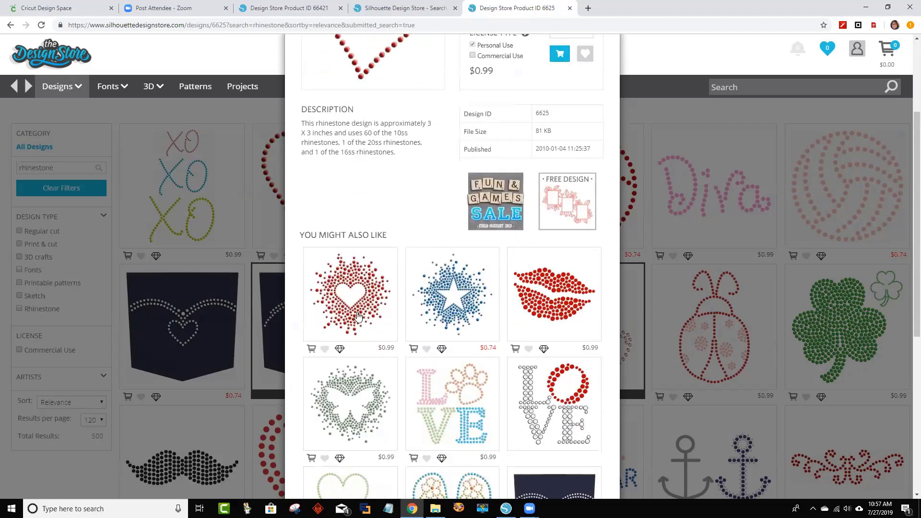
Step: Open the related Heart Inverted Rhinestones design, check the stone sizes in its description, and browse its suggested designs
{"action": "left_click", "coordinate": [375, 356]}
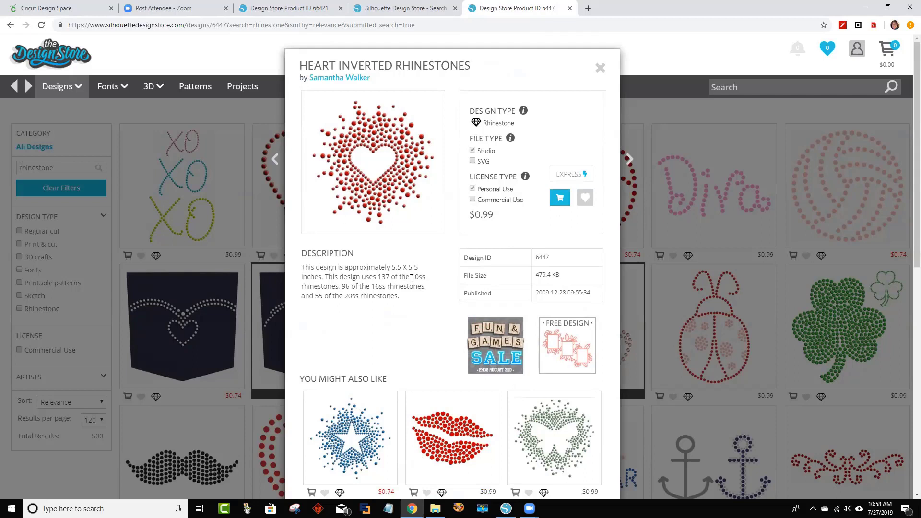
{"action": "left_click_drag", "start_coordinate": [411, 278], "coordinate": [425, 278]}
{"action": "scroll", "coordinate": [463, 287], "scroll_direction": "down", "scroll_amount": 3}
{"action": "scroll", "coordinate": [463, 287], "scroll_direction": "down", "scroll_amount": 1}
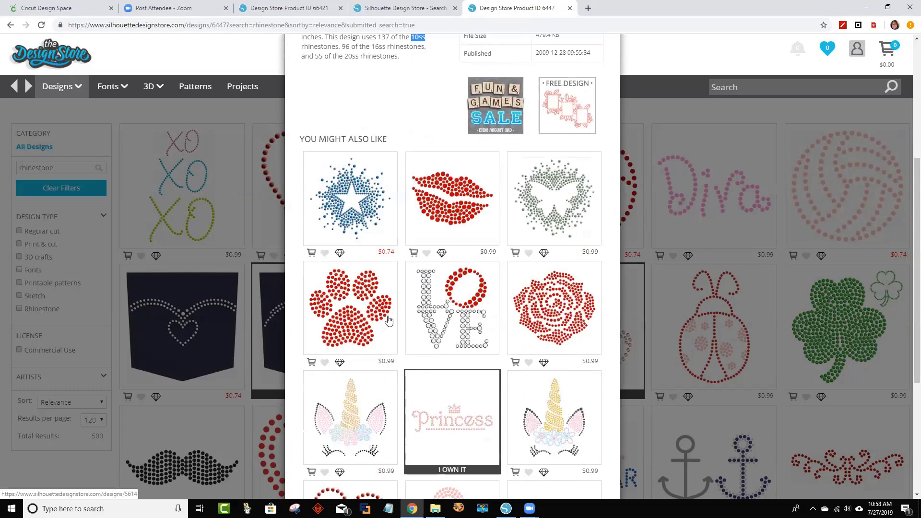
Step: Open the Lips Filled In design and the related Rhinestone Unicorn design to read their stone requirements
{"action": "left_click", "coordinate": [450, 221]}
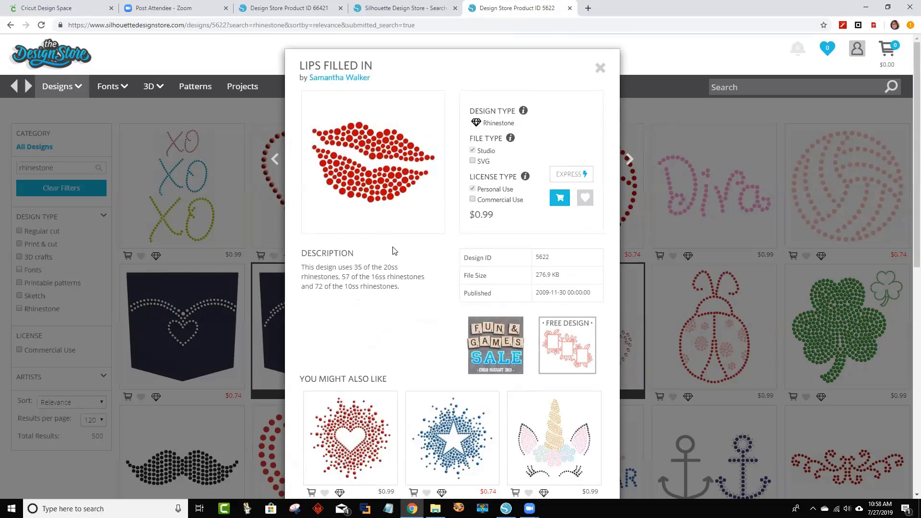
{"action": "scroll", "coordinate": [402, 245], "scroll_direction": "down", "scroll_amount": 6}
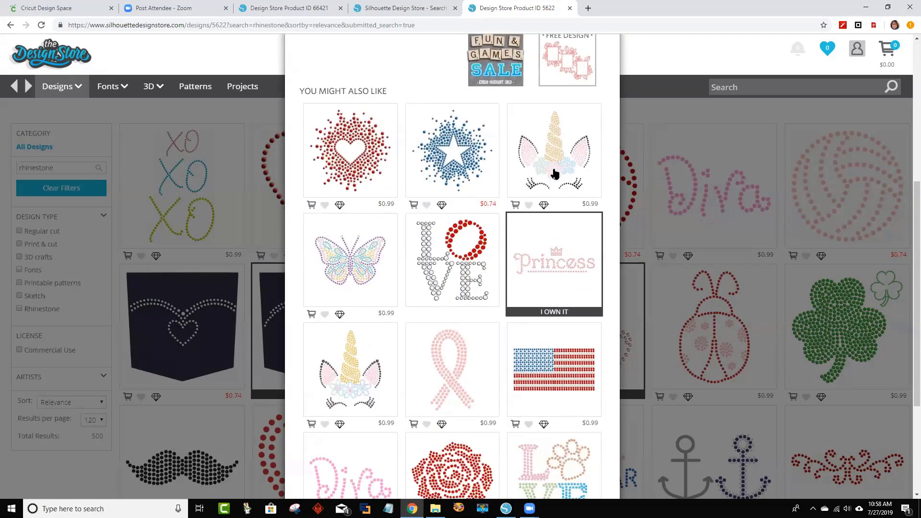
{"action": "left_click", "coordinate": [557, 171]}
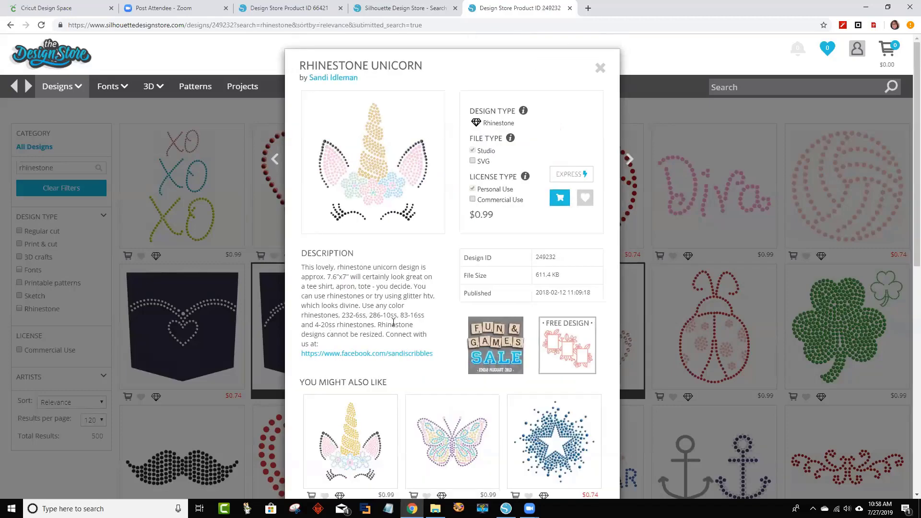
Step: Browse the Rhinestone Unicorn's suggested designs, open Rhinestone Paw Love to read its size and stone requirements, and close it
{"action": "scroll", "coordinate": [401, 332], "scroll_direction": "down", "scroll_amount": 4}
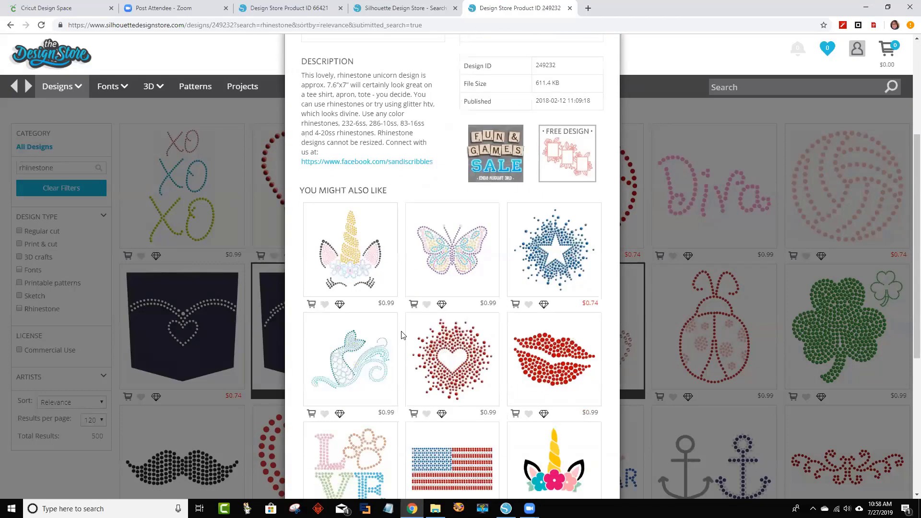
{"action": "scroll", "coordinate": [401, 335], "scroll_direction": "down", "scroll_amount": 6}
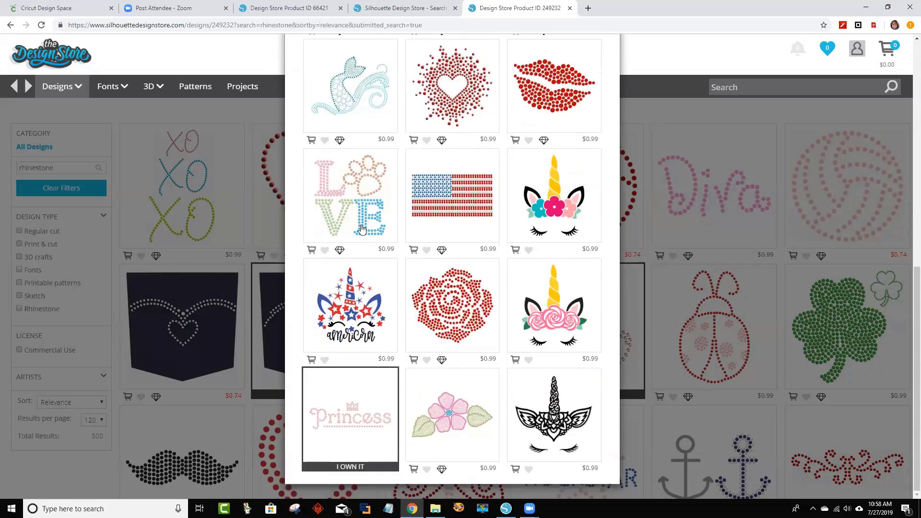
{"action": "left_click", "coordinate": [362, 212]}
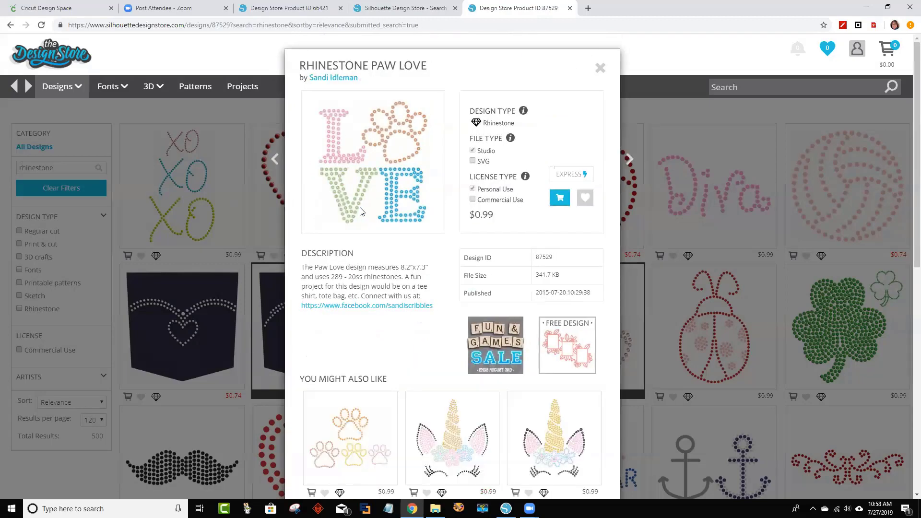
{"action": "double_click", "coordinate": [357, 278]}
{"action": "left_click", "coordinate": [405, 343]}
{"action": "left_click", "coordinate": [579, 78]}
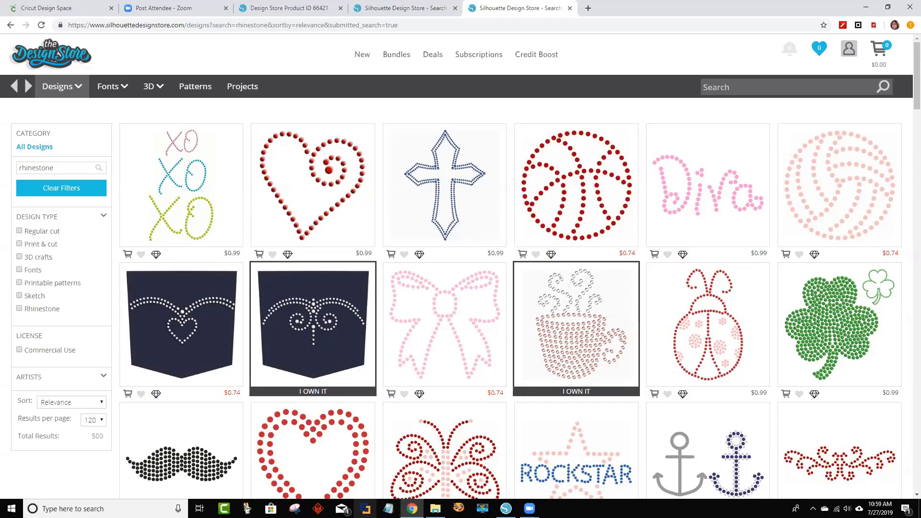
Step: Switch to Silhouette Studio, start a new blank document and dismiss its page setup options
{"action": "left_click", "coordinate": [505, 509]}
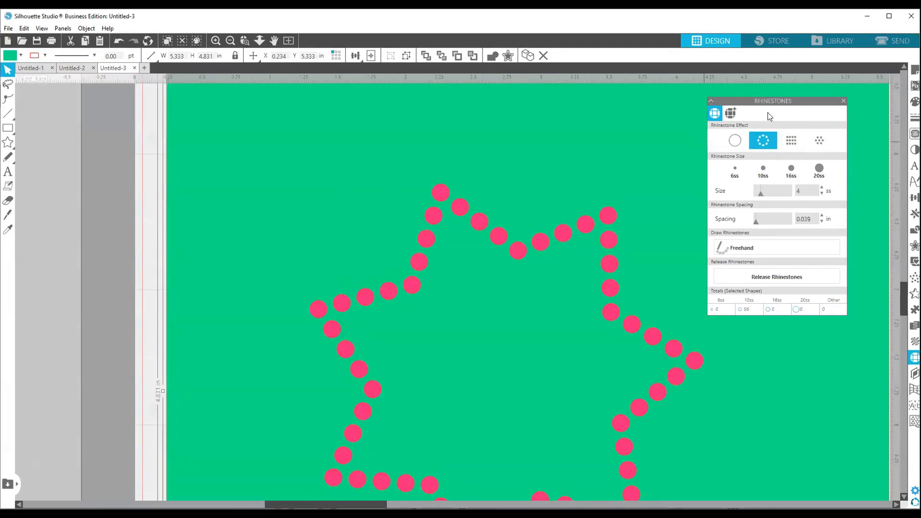
{"action": "left_click", "coordinate": [144, 69]}
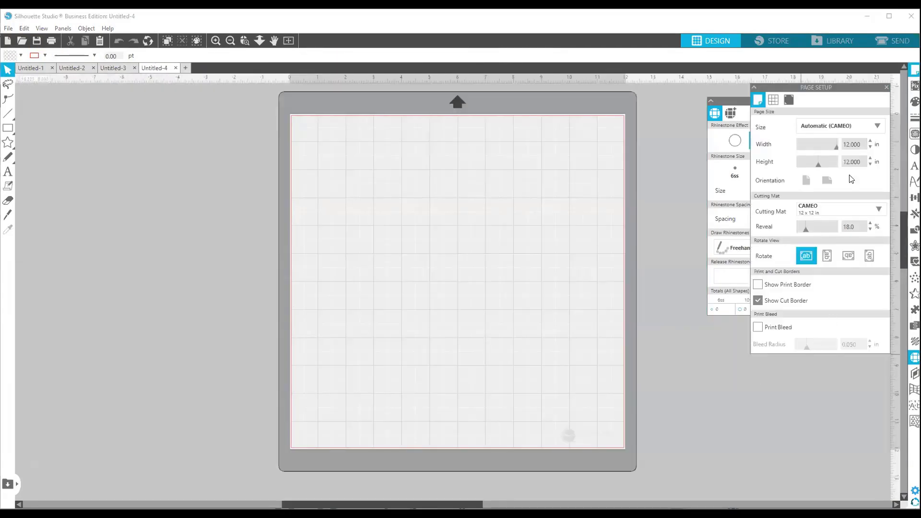
{"action": "left_click", "coordinate": [887, 88]}
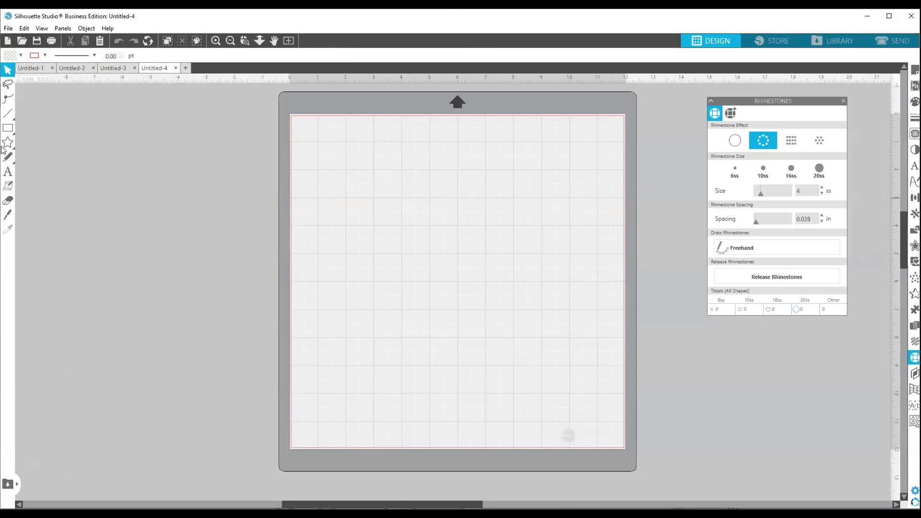
Step: Add a line of text reading "TRW CLEAN FONT" in the upper part of the mat
{"action": "left_click", "coordinate": [8, 171]}
{"action": "left_click", "coordinate": [354, 224]}
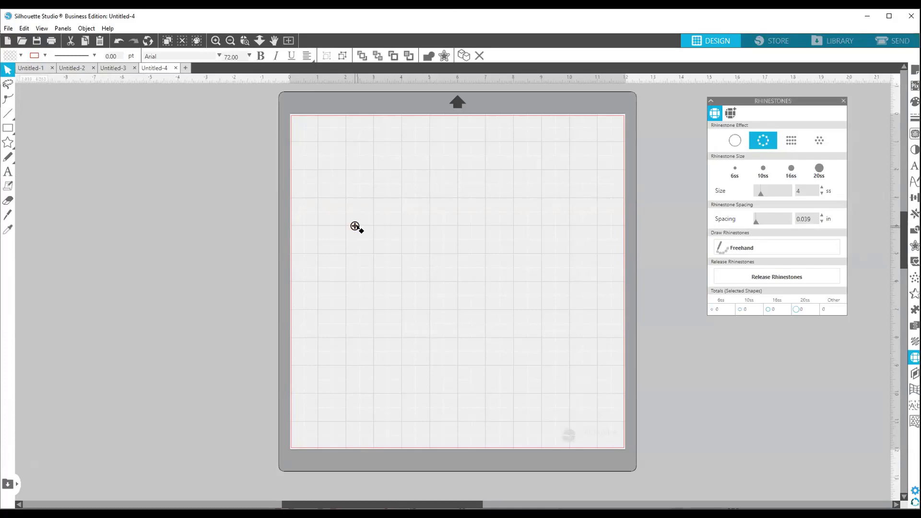
{"action": "type", "text": "t"}
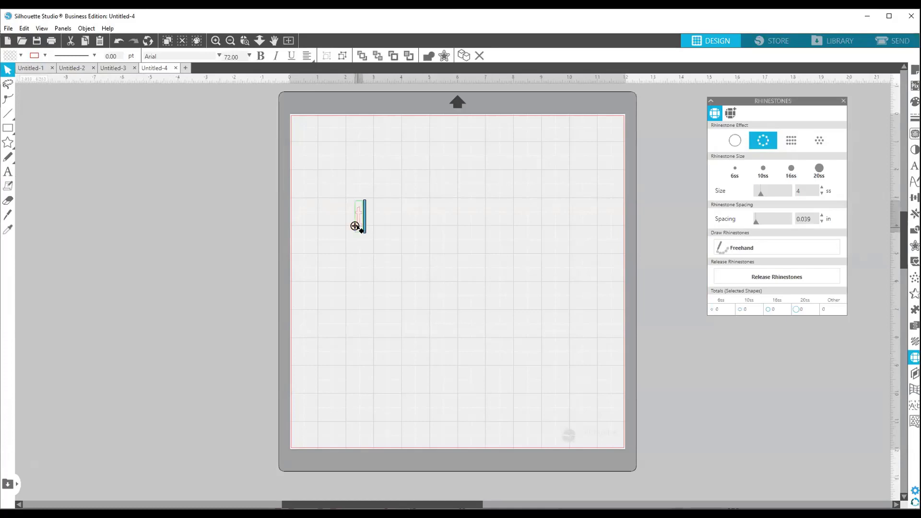
{"action": "key", "text": "BackSpace"}
{"action": "type", "text": "TR"}
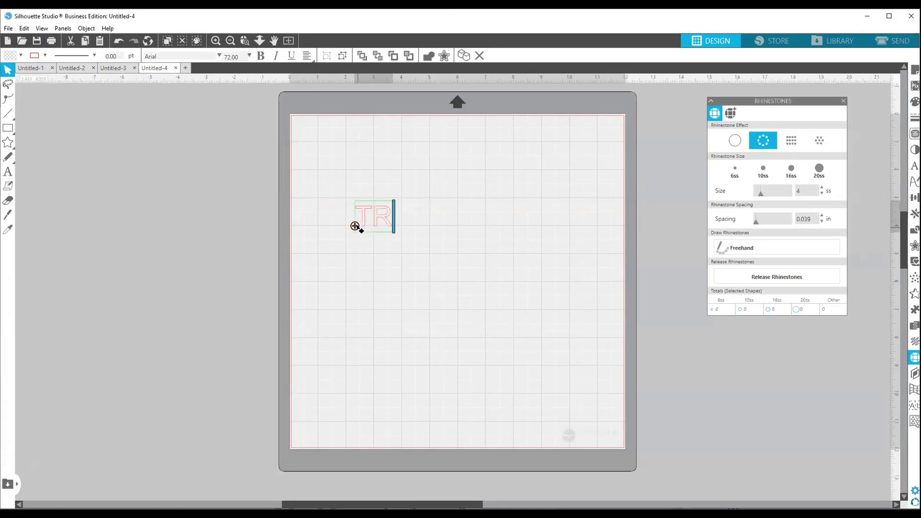
{"action": "type", "text": "W CLEAN"}
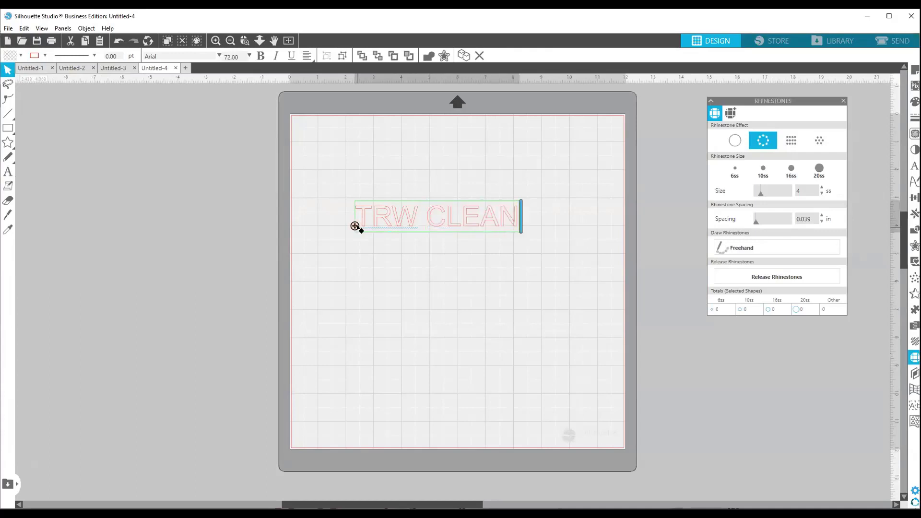
{"action": "type", "text": " FONT"}
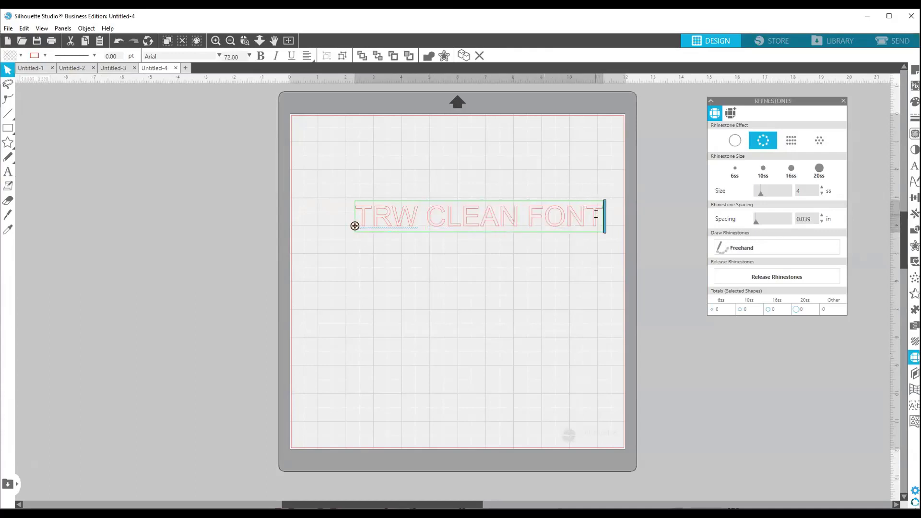
Step: Change the font of the whole "TRW CLEAN FONT" text to TRW Clean Stone
{"action": "left_click_drag", "start_coordinate": [595, 214], "coordinate": [356, 234]}
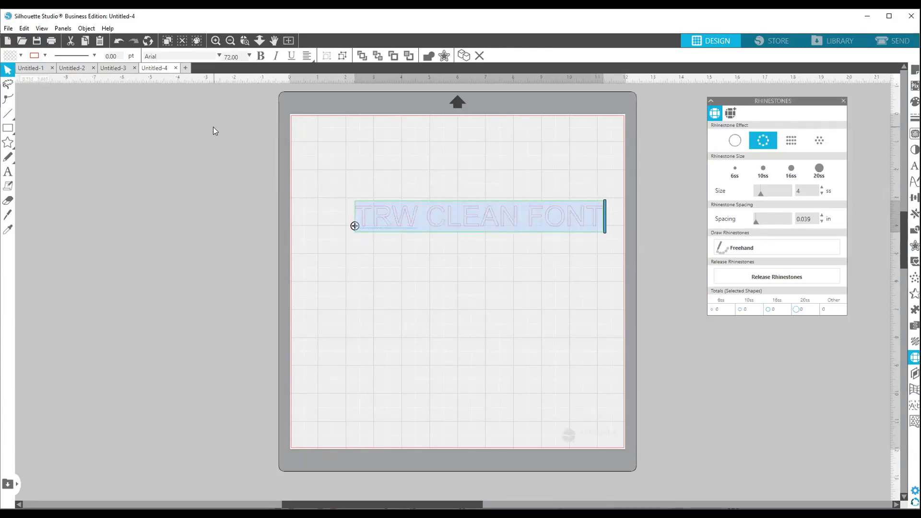
{"action": "left_click", "coordinate": [219, 56]}
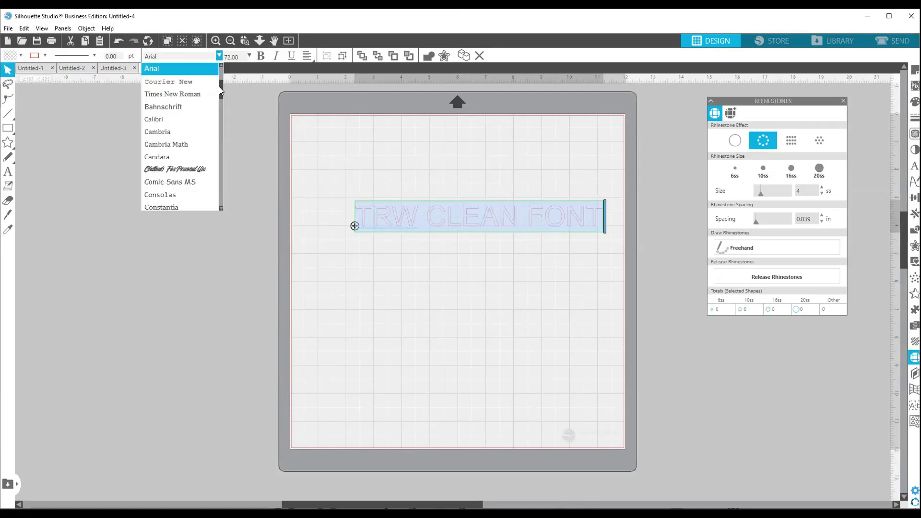
{"action": "scroll", "coordinate": [214, 155], "scroll_direction": "down", "scroll_amount": 7}
{"action": "scroll", "coordinate": [218, 176], "scroll_direction": "down", "scroll_amount": 9}
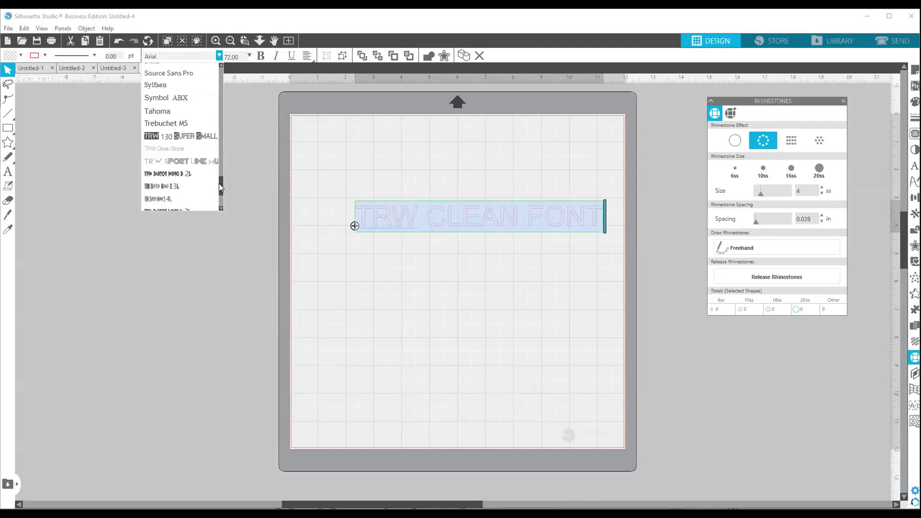
{"action": "left_click", "coordinate": [173, 149]}
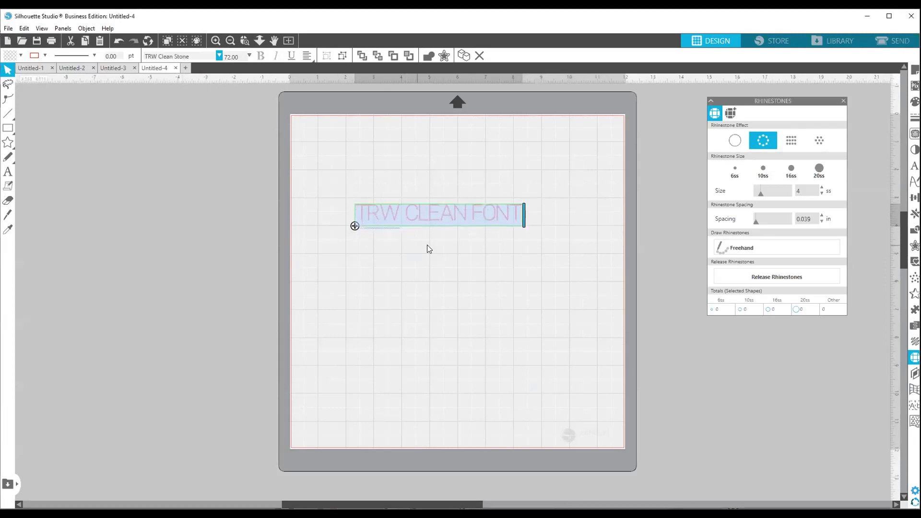
{"action": "left_click", "coordinate": [467, 244]}
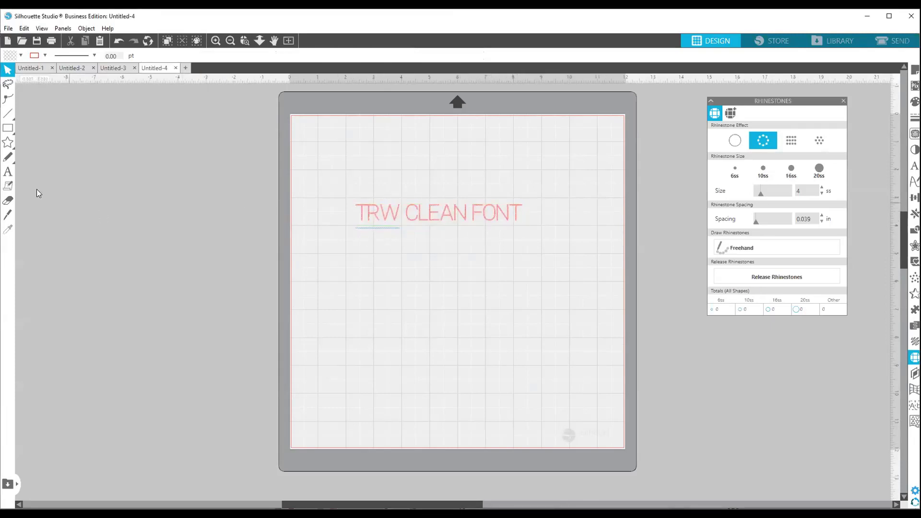
Step: Inspect the lettering's stone circles up close, and set the line thickness of the whole "TRW CLEAN FONT" text to 272 pt
{"action": "left_click", "coordinate": [244, 40]}
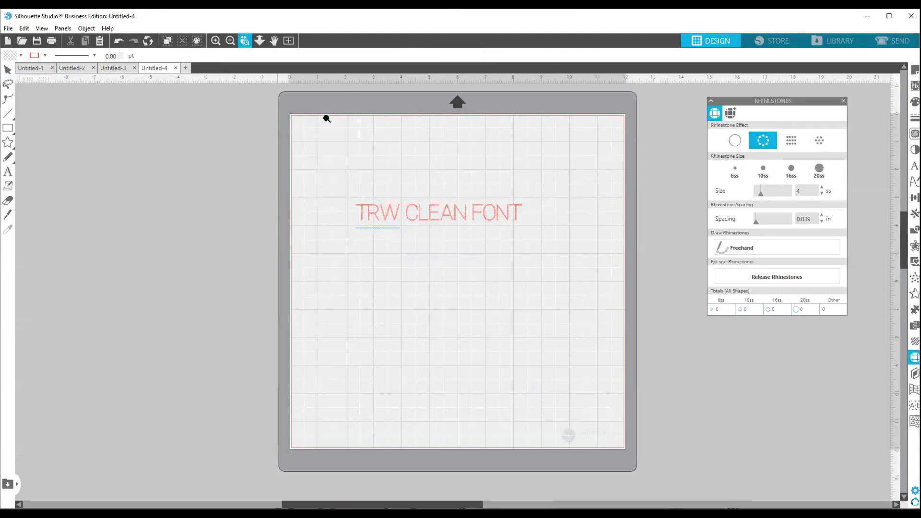
{"action": "left_click_drag", "start_coordinate": [339, 192], "coordinate": [531, 240]}
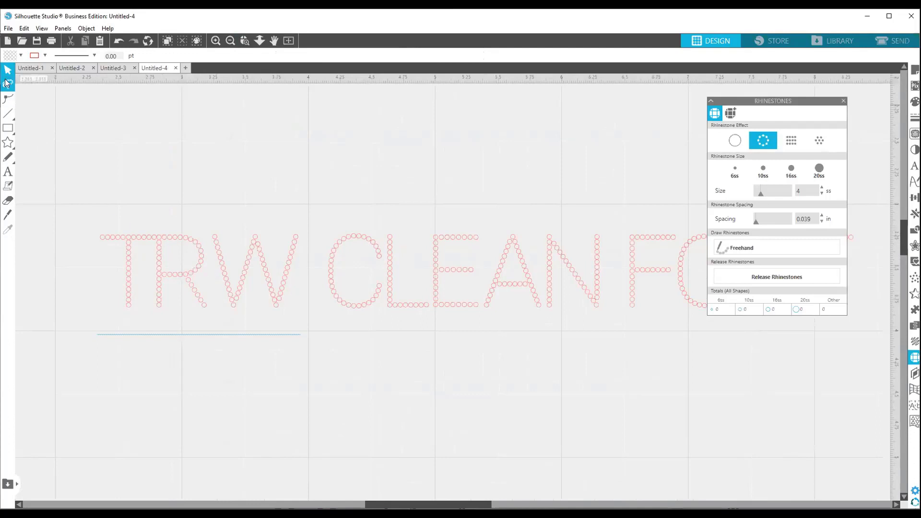
{"action": "left_click", "coordinate": [227, 40]}
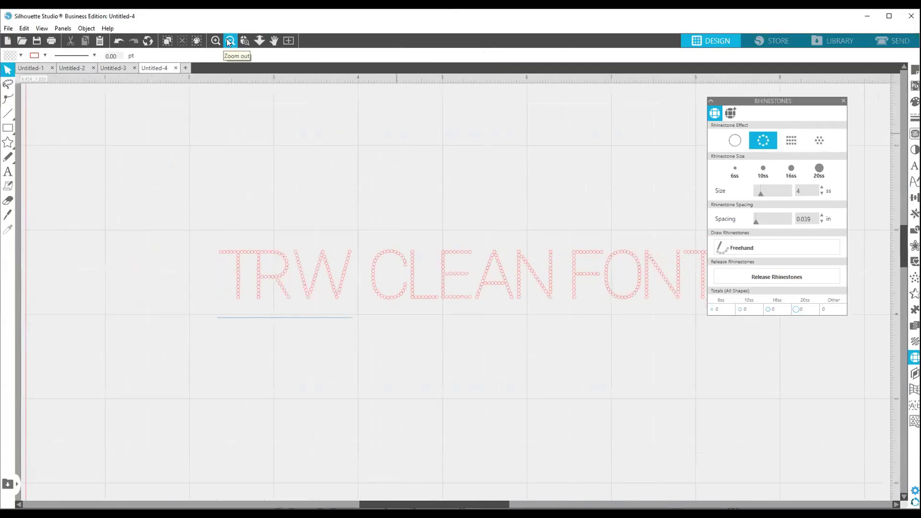
{"action": "left_click", "coordinate": [228, 40]}
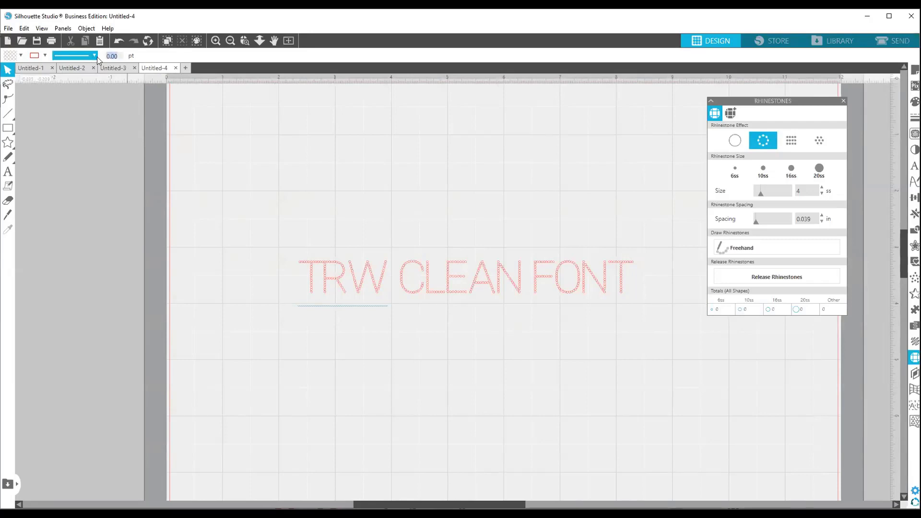
{"action": "type", "text": "272"}
{"action": "key", "text": "Return"}
{"action": "double_click", "coordinate": [494, 285]}
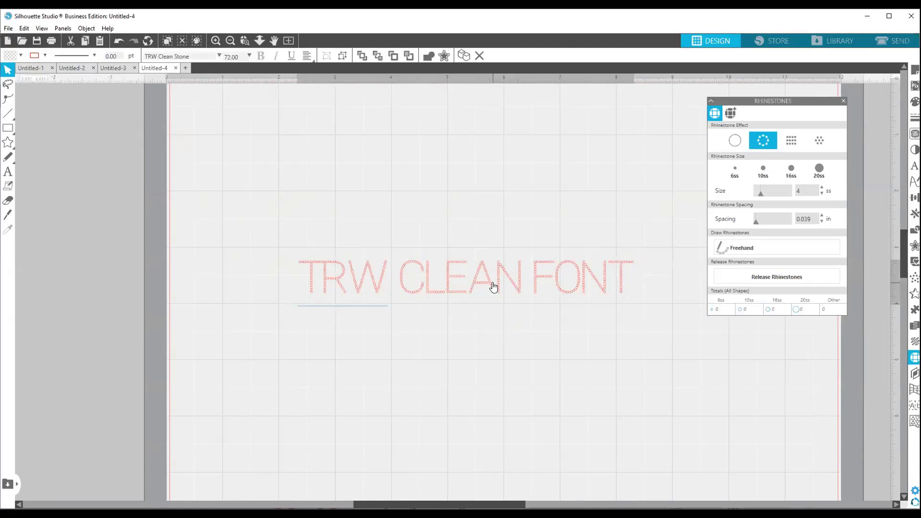
{"action": "left_click_drag", "start_coordinate": [632, 283], "coordinate": [300, 259]}
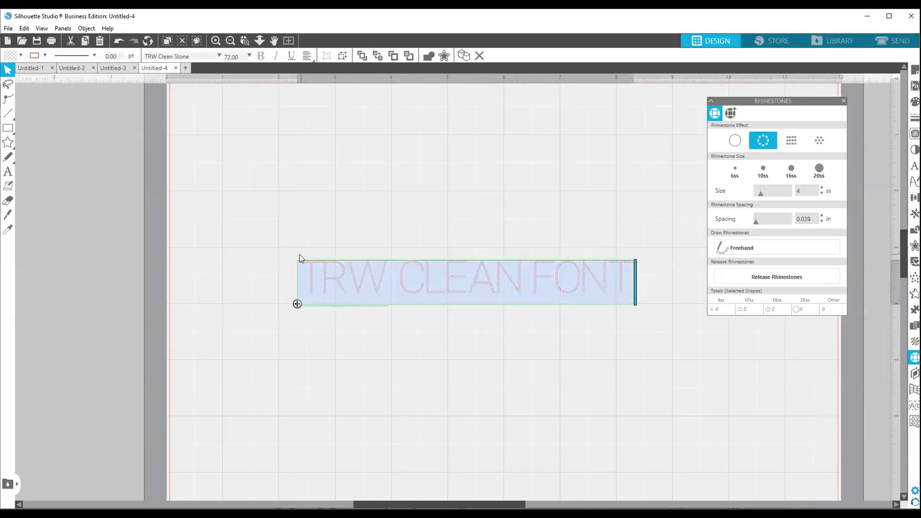
{"action": "left_click", "coordinate": [121, 55]}
{"action": "left_click_drag", "start_coordinate": [122, 55], "coordinate": [85, 46]}
{"action": "type", "text": "2"}
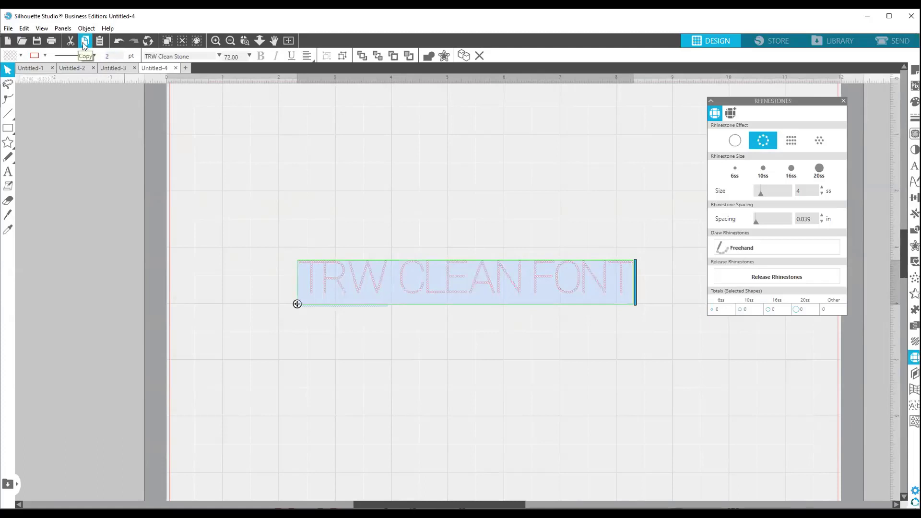
{"action": "type", "text": "72"}
{"action": "key", "text": "Return"}
{"action": "left_click", "coordinate": [422, 423]}
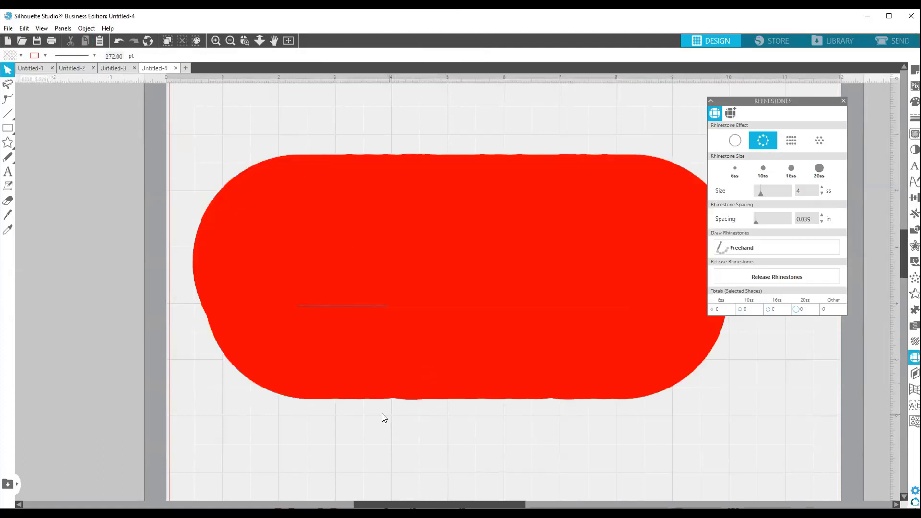
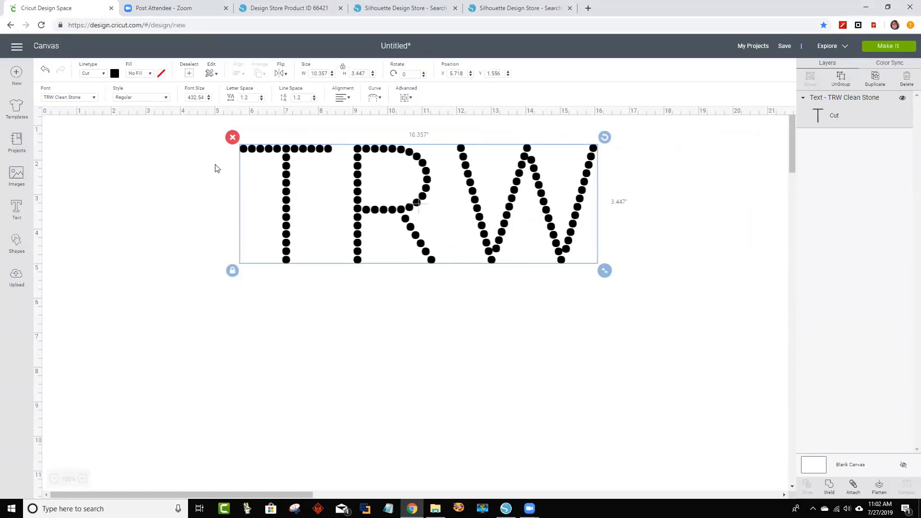
Step: Set the "TRW" text's font size to 272 and move it to about X 4.106, Y 1.042 on the canvas
{"action": "double_click", "coordinate": [194, 97]}
{"action": "type", "text": "272"}
{"action": "key", "text": "Return"}
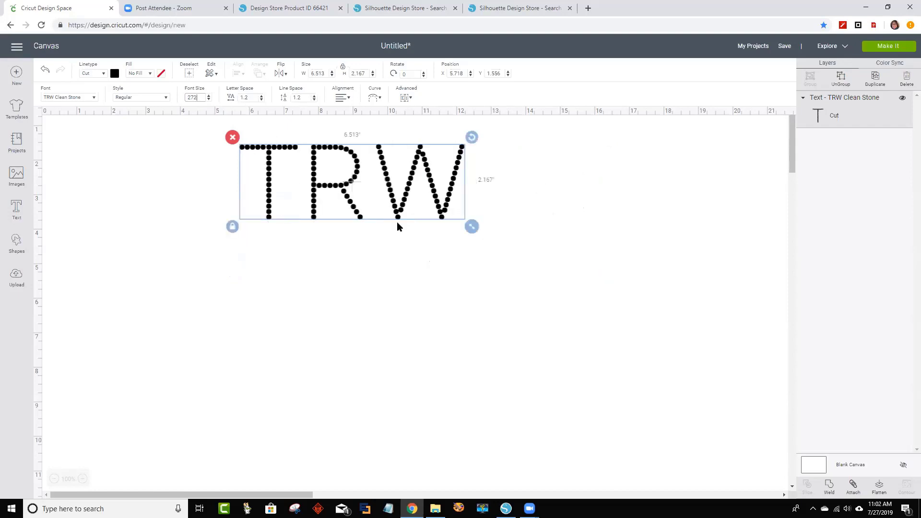
{"action": "left_click", "coordinate": [553, 250]}
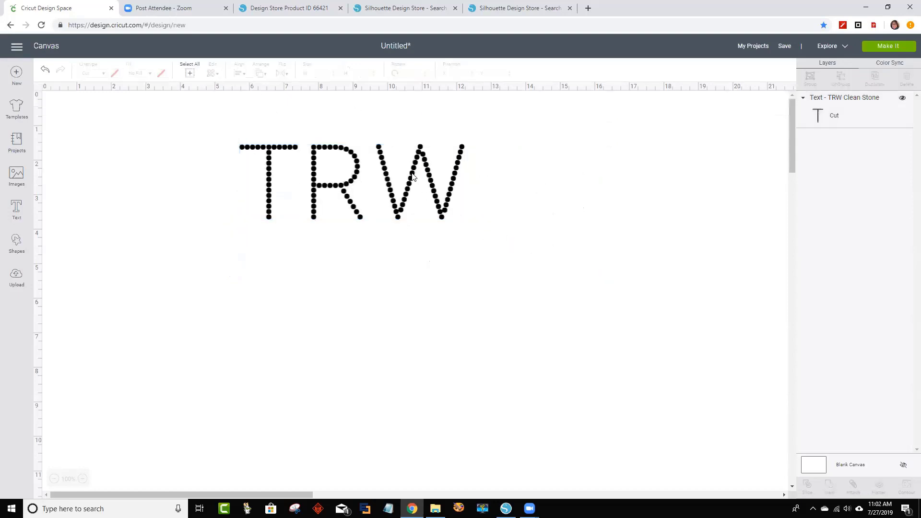
{"action": "left_click", "coordinate": [412, 177]}
{"action": "left_click_drag", "start_coordinate": [413, 177], "coordinate": [356, 160]}
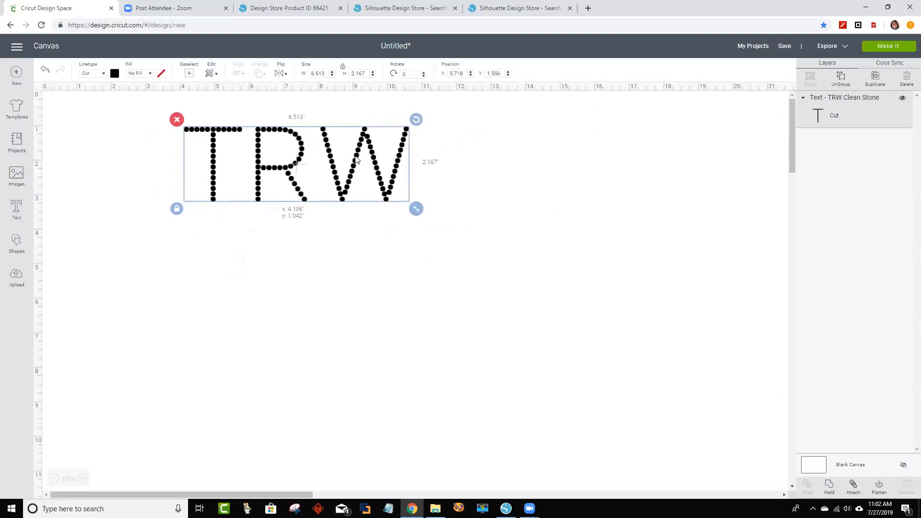
{"action": "left_click_drag", "start_coordinate": [356, 160], "coordinate": [356, 159]}
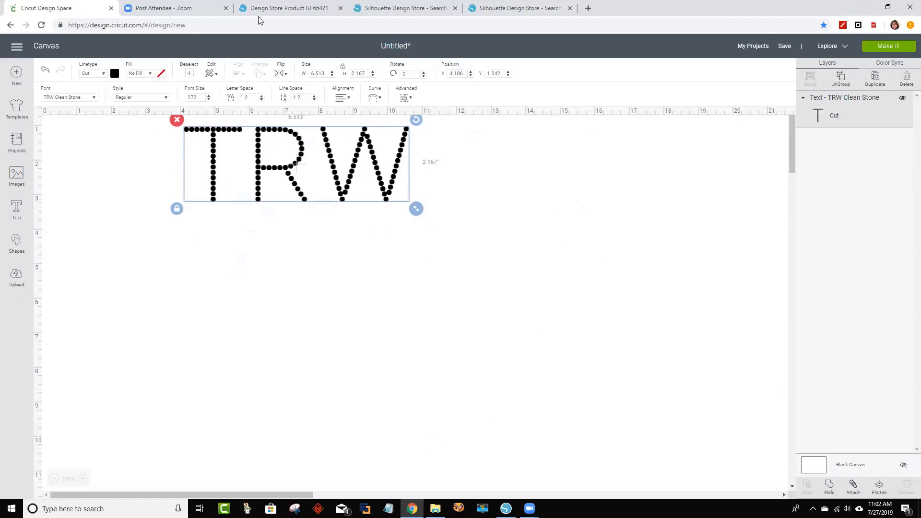
Step: Open therhinestoneworld.com in place of the Design Store results and search the site for "CLEAN"
{"action": "left_click", "coordinate": [547, 7]}
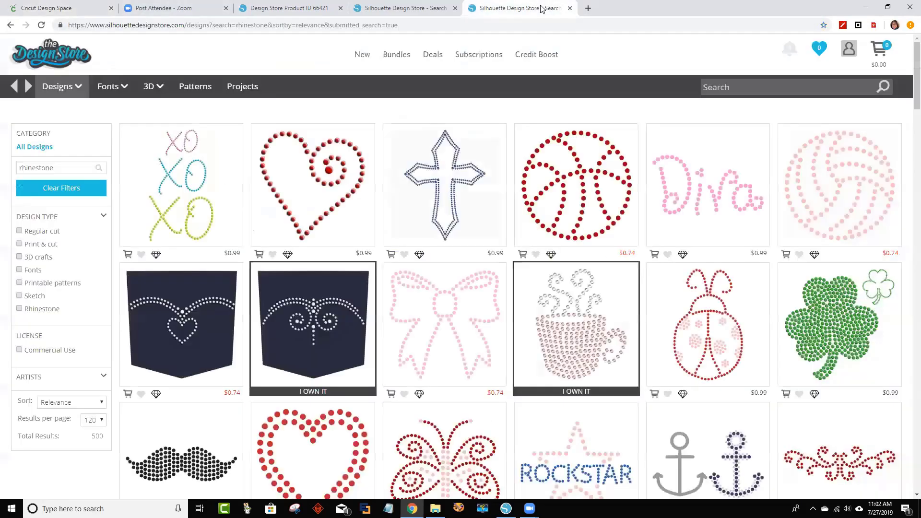
{"action": "left_click", "coordinate": [200, 23]}
{"action": "type", "text": "TRW"}
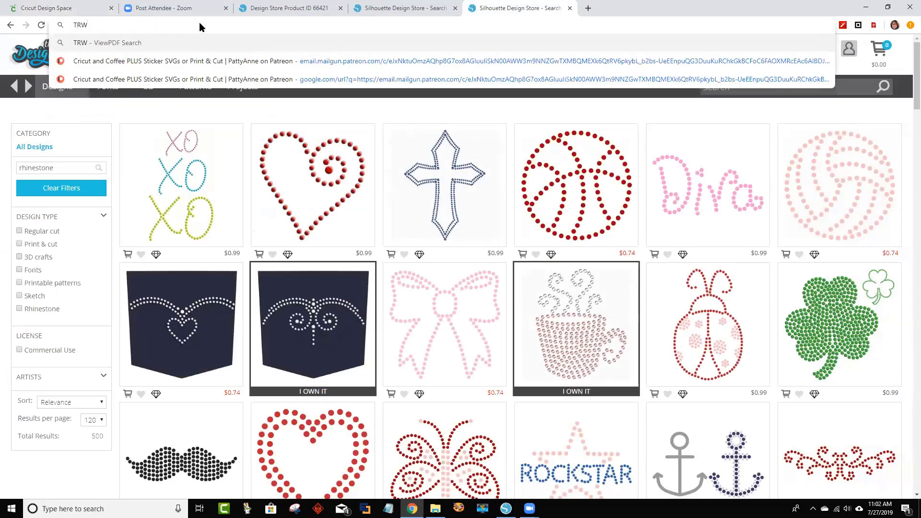
{"action": "key", "text": "BackSpace"}
{"action": "key", "text": "BackSpace"}
{"action": "type", "text": "HER"}
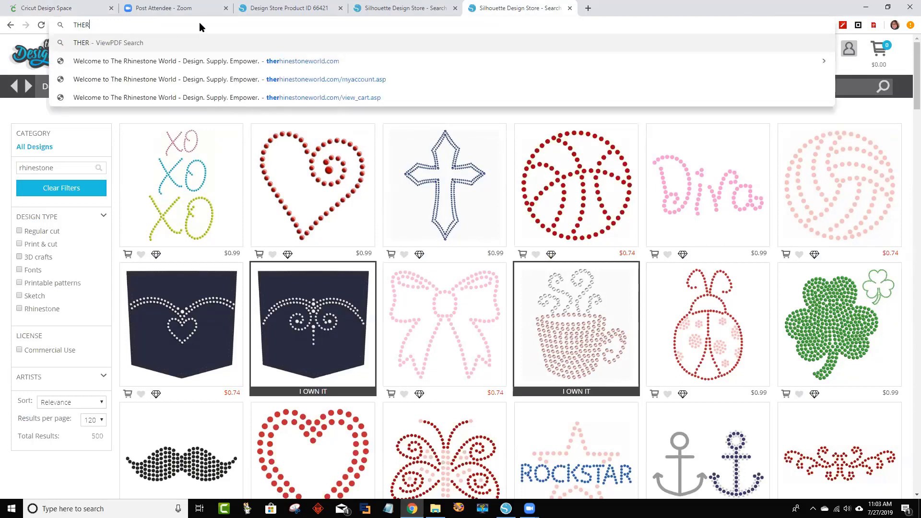
{"action": "left_click", "coordinate": [268, 61]}
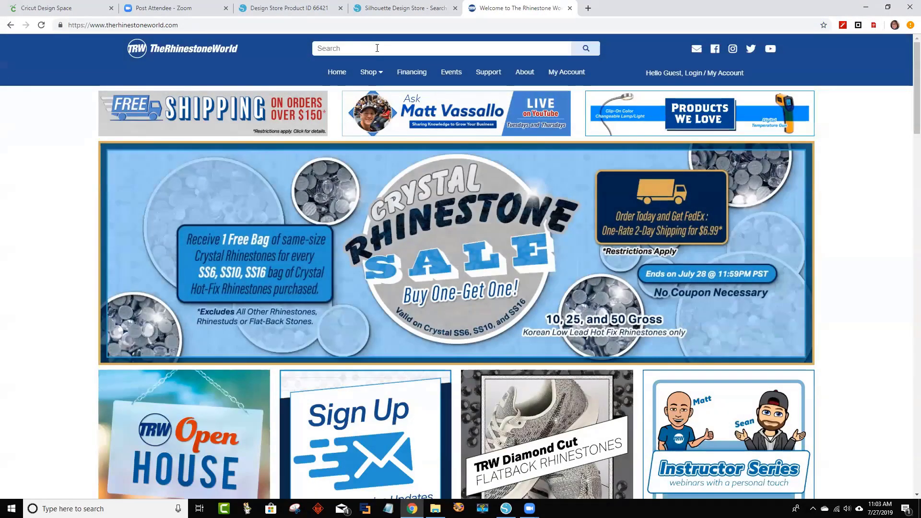
{"action": "left_click", "coordinate": [377, 48]}
{"action": "type", "text": "CLEAN"}
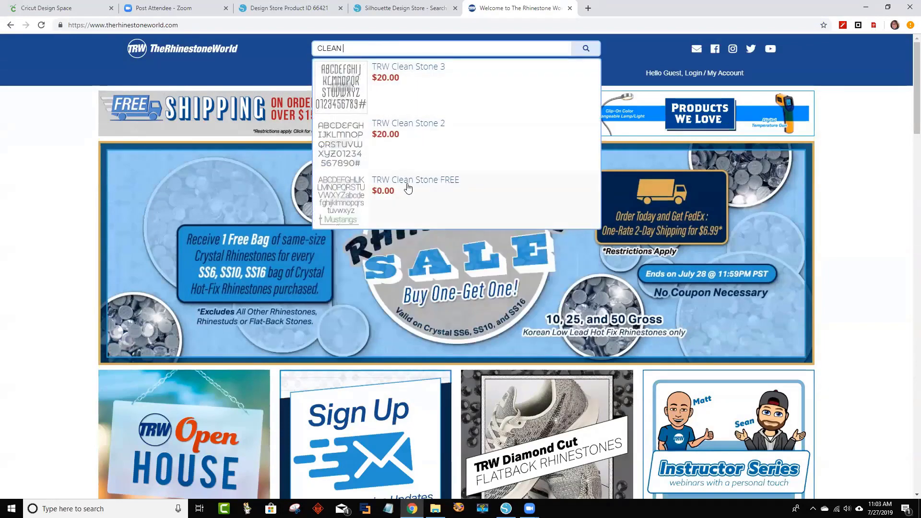
Step: Open the TRW Clean Stone FREE font page and highlight the recommended point sizes for ss10 and ss6 stones
{"action": "left_click", "coordinate": [415, 185]}
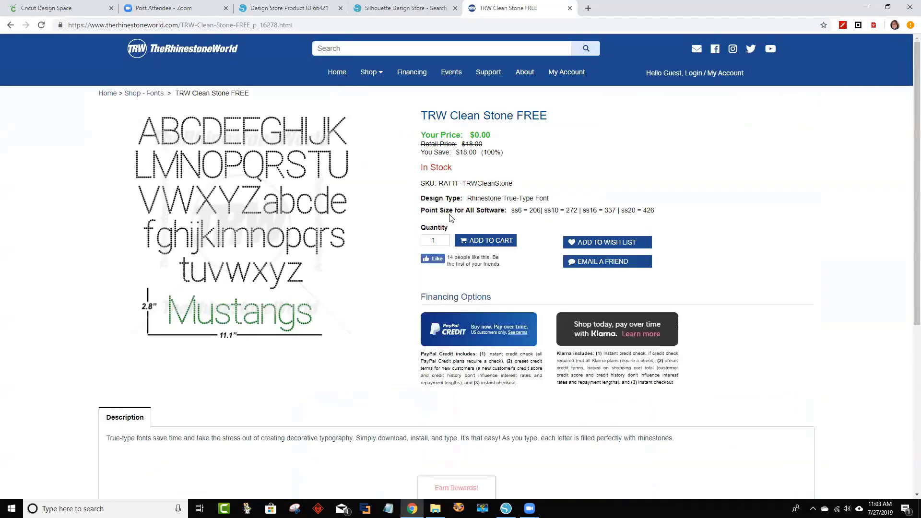
{"action": "left_click_drag", "start_coordinate": [422, 208], "coordinate": [691, 217]}
{"action": "left_click", "coordinate": [716, 217]}
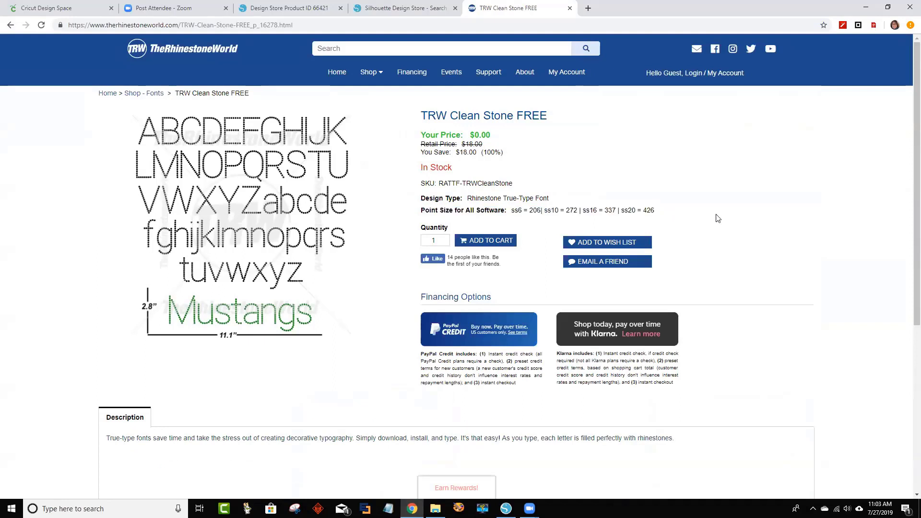
{"action": "left_click_drag", "start_coordinate": [543, 211], "coordinate": [578, 219]}
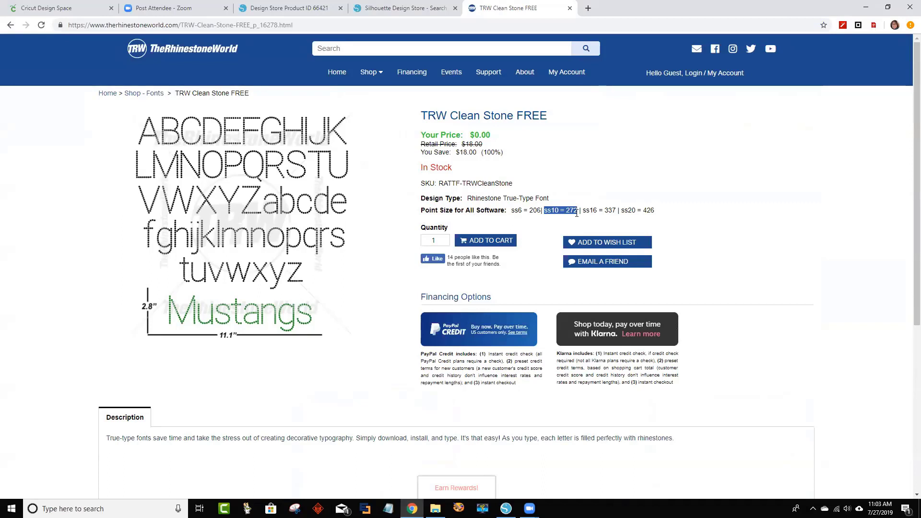
{"action": "left_click_drag", "start_coordinate": [512, 214], "coordinate": [542, 219]}
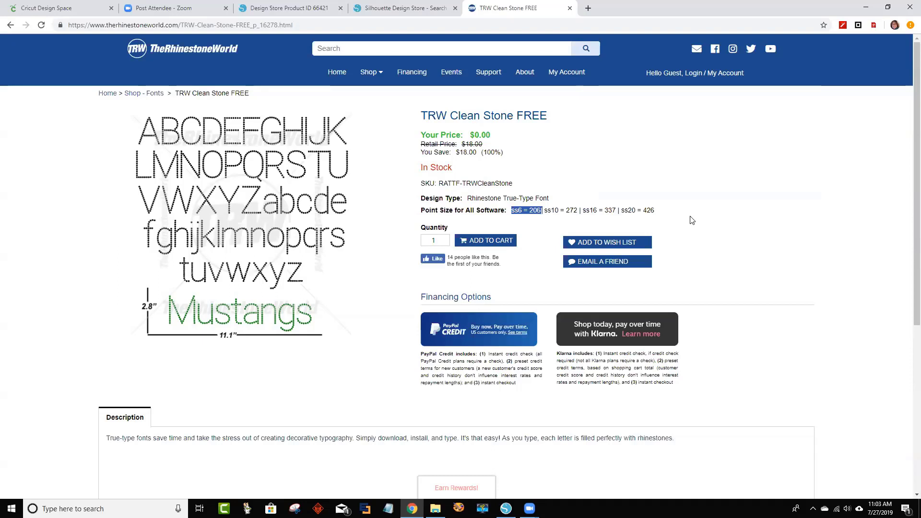
Step: Review the font page's description and highlight the product details beside the alphabet preview
{"action": "scroll", "coordinate": [691, 220], "scroll_direction": "down", "scroll_amount": 3}
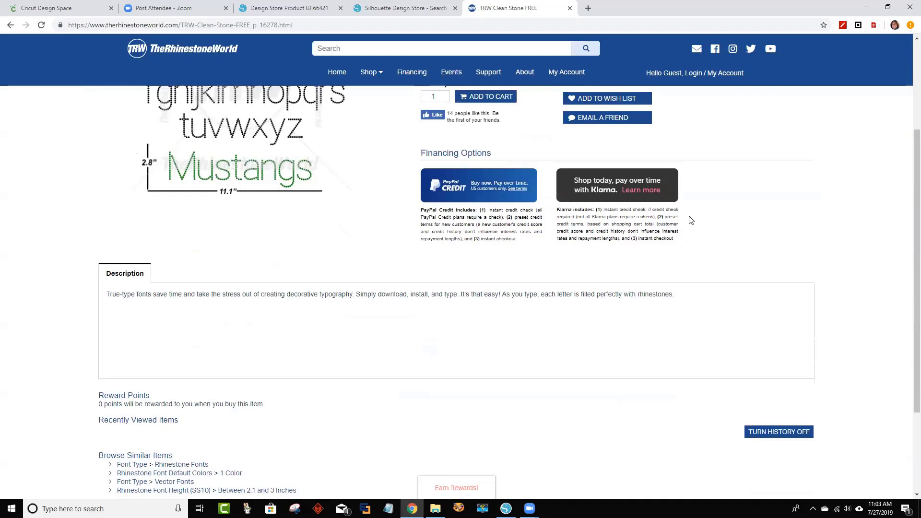
{"action": "scroll", "coordinate": [691, 220], "scroll_direction": "up", "scroll_amount": 1}
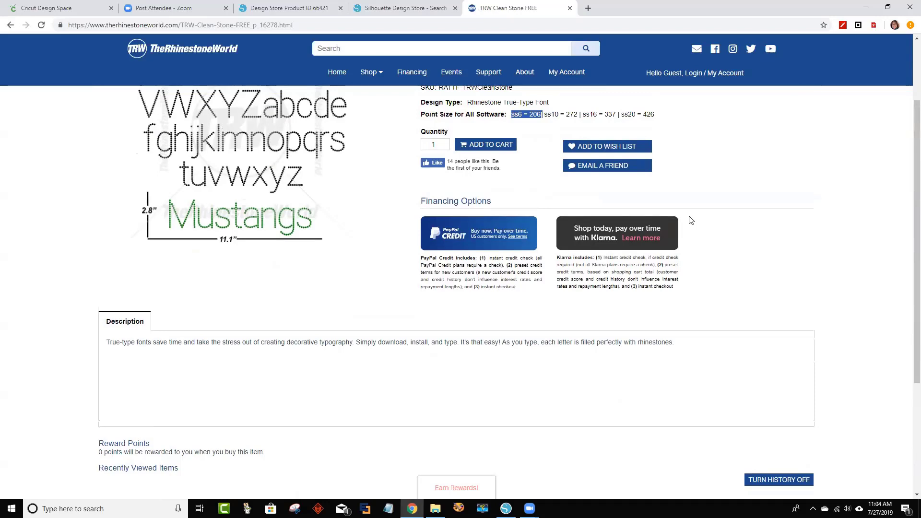
{"action": "scroll", "coordinate": [730, 184], "scroll_direction": "up", "scroll_amount": 1}
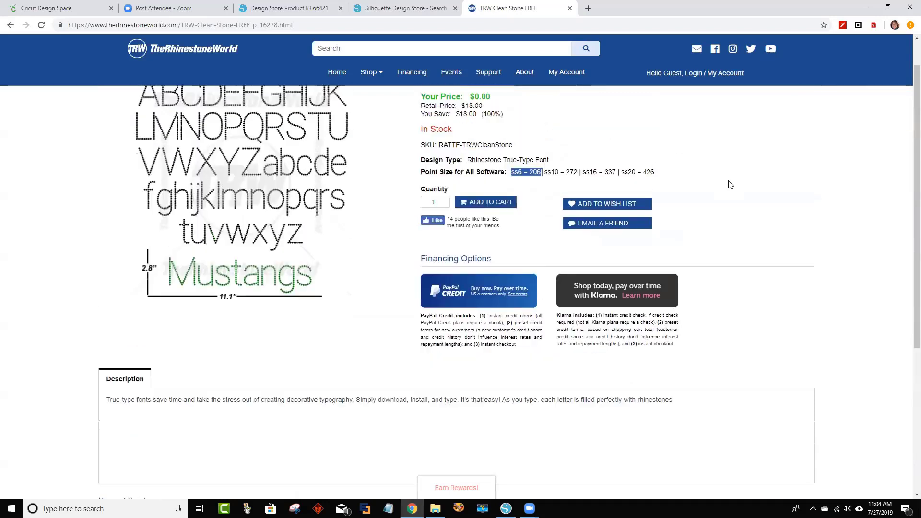
{"action": "scroll", "coordinate": [730, 184], "scroll_direction": "up", "scroll_amount": 1}
{"action": "left_click_drag", "start_coordinate": [419, 116], "coordinate": [657, 176]}
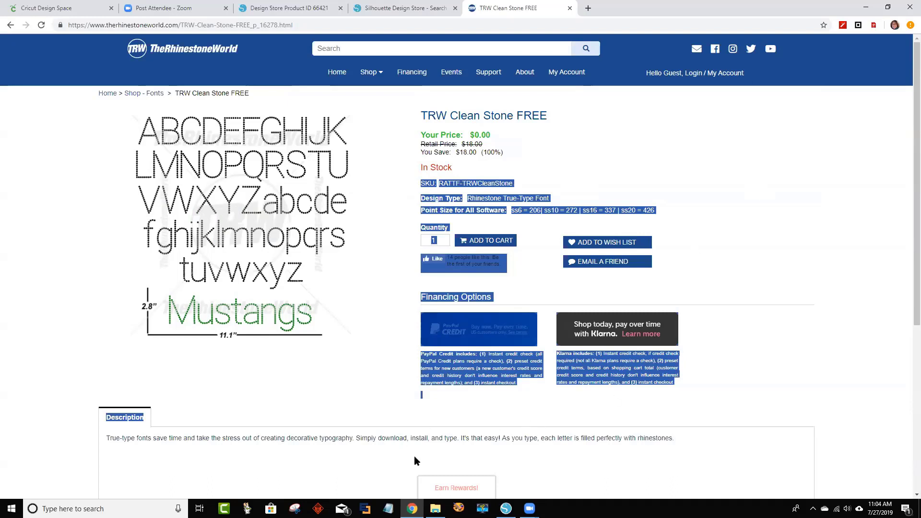
Step: Switch to Silhouette Studio, start a new document, and add the text "B" in 72 pt Arial on the mat
{"action": "left_click", "coordinate": [506, 509]}
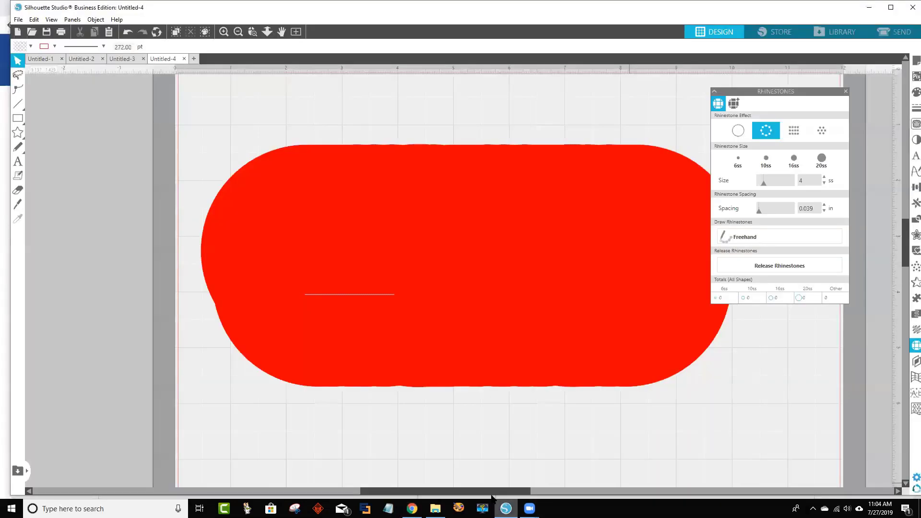
{"action": "left_click", "coordinate": [194, 58]}
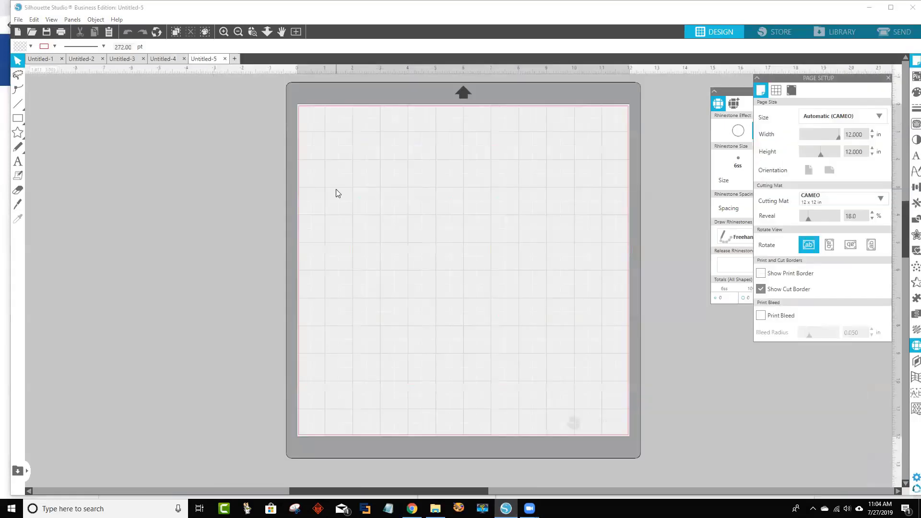
{"action": "left_click", "coordinate": [18, 161]}
{"action": "left_click", "coordinate": [423, 212]}
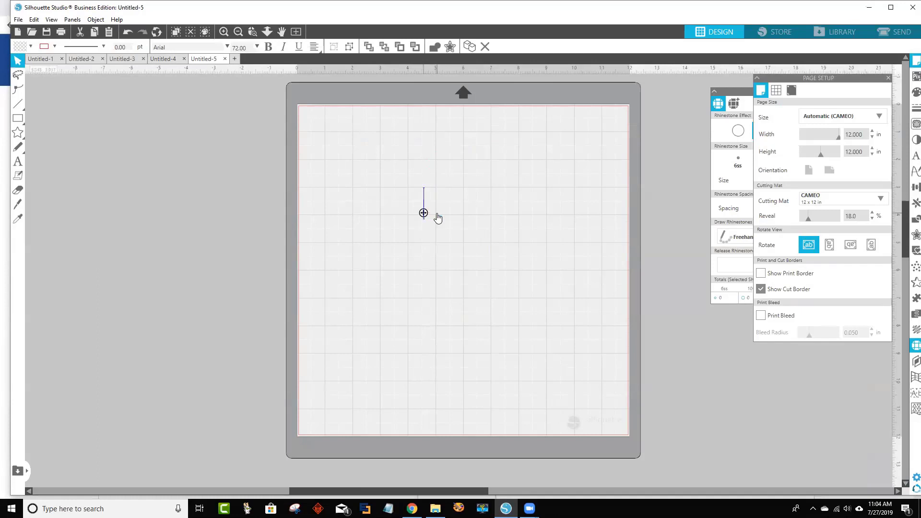
{"action": "type", "text": "B"}
{"action": "key", "text": "Return"}
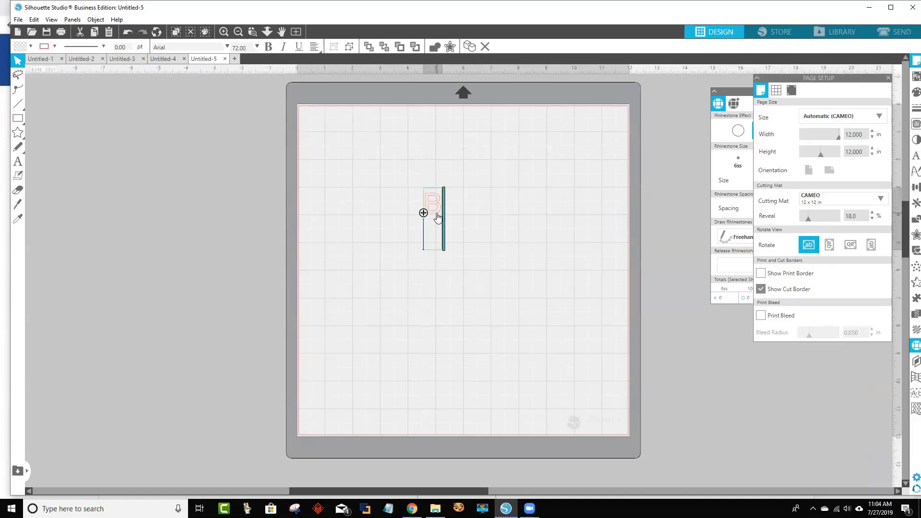
{"action": "left_click", "coordinate": [473, 245]}
Step: Enlarge the "B" text to about 272 pt and close the Page Setup settings
{"action": "left_click", "coordinate": [438, 217]}
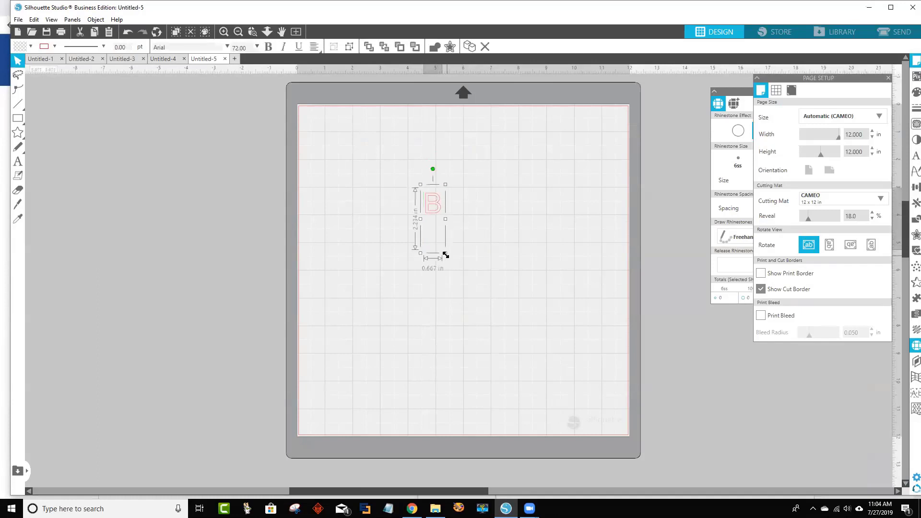
{"action": "left_click_drag", "start_coordinate": [445, 253], "coordinate": [622, 420]}
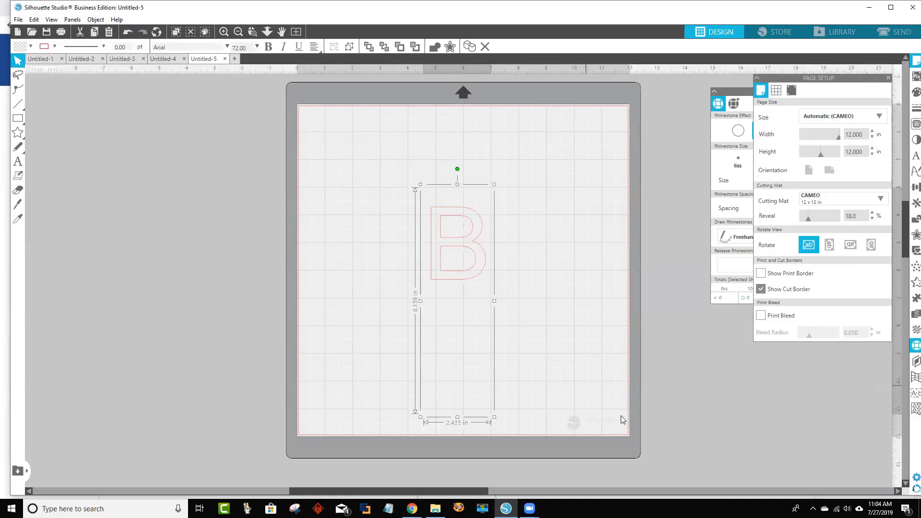
{"action": "double_click", "coordinate": [487, 271]}
{"action": "left_click_drag", "start_coordinate": [487, 270], "coordinate": [431, 259]}
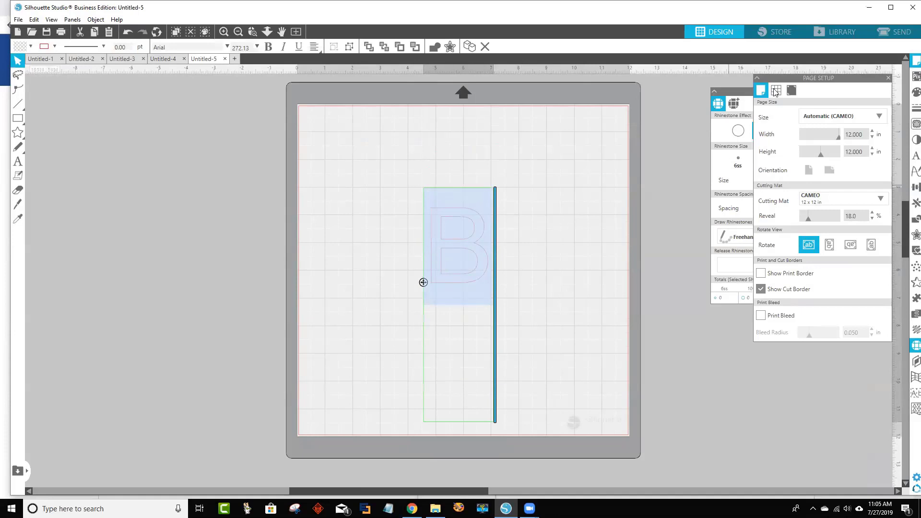
{"action": "left_click", "coordinate": [888, 78]}
{"action": "left_click", "coordinate": [695, 114]}
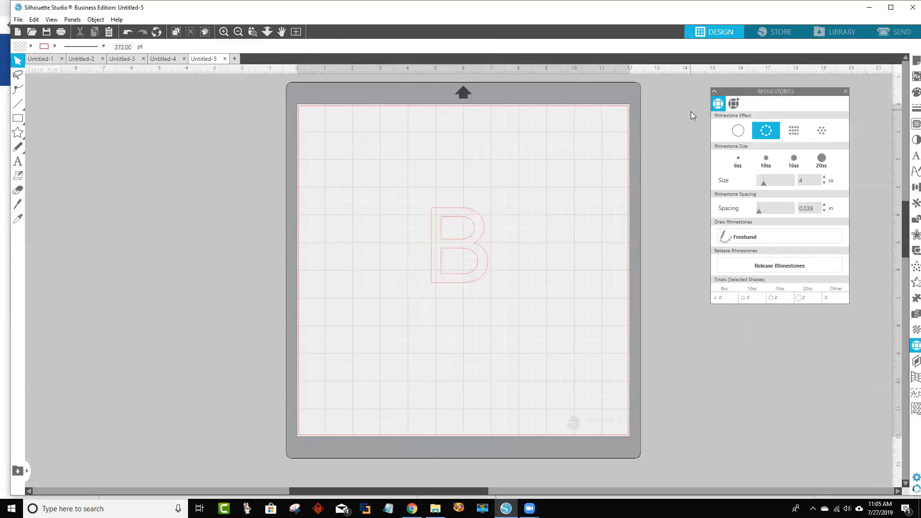
Step: Apply the edge rhinestone effect to the outlines of the letter "B"
{"action": "left_click", "coordinate": [479, 214]}
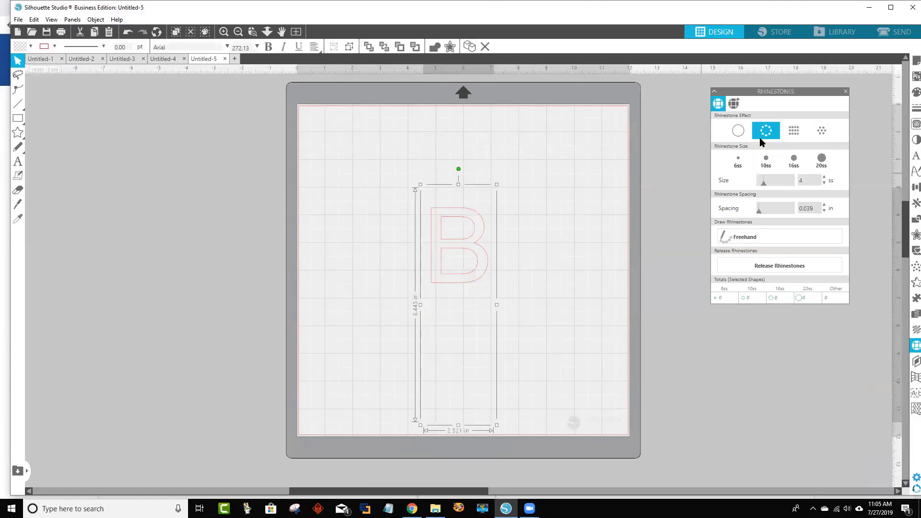
{"action": "left_click", "coordinate": [765, 134]}
{"action": "left_click", "coordinate": [558, 210]}
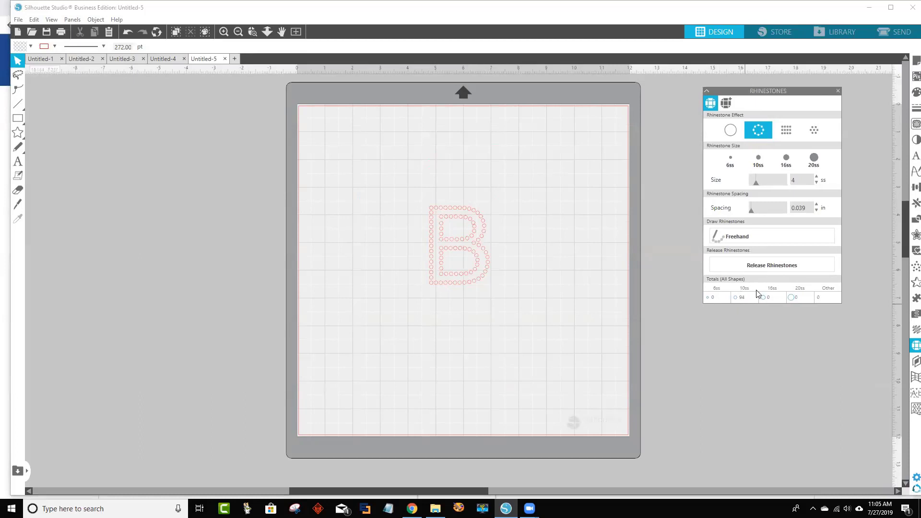
Step: Enlarge the rhinestone "B" text proportionally to a font size of about 508.53 pt
{"action": "left_click_drag", "start_coordinate": [499, 307], "coordinate": [416, 179]}
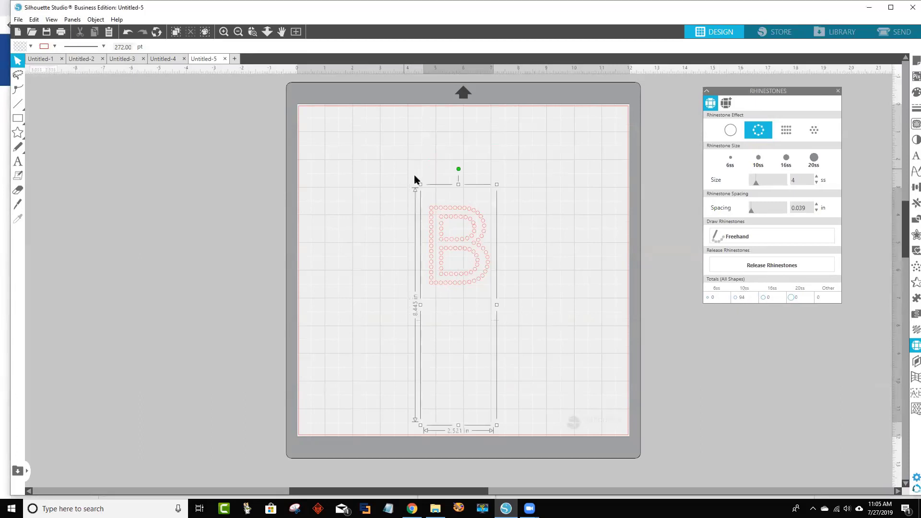
{"action": "scroll", "coordinate": [545, 249], "scroll_direction": "down", "scroll_amount": 2}
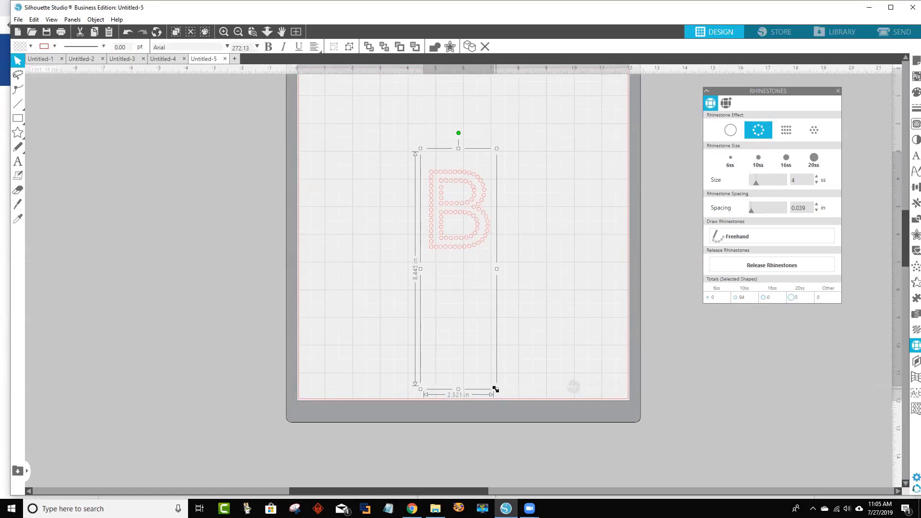
{"action": "left_click_drag", "start_coordinate": [496, 389], "coordinate": [526, 486]}
{"action": "left_click_drag", "start_coordinate": [618, 456], "coordinate": [809, 500]}
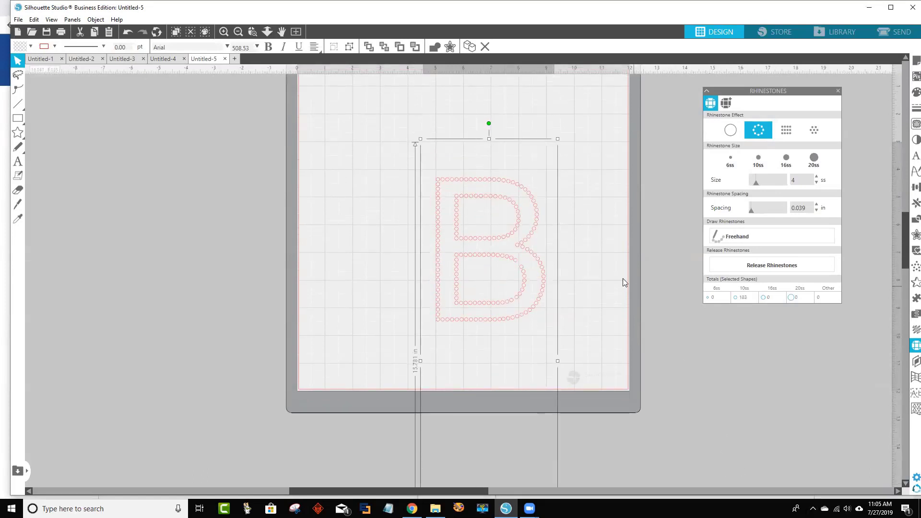
{"action": "left_click", "coordinate": [598, 276]}
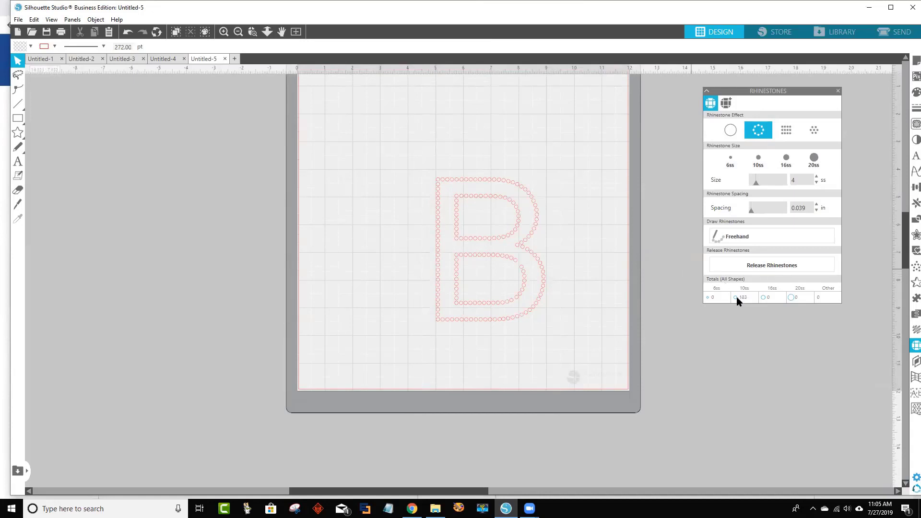
Step: Convert the rhinestone "B" text to a path and reselect the letter
{"action": "left_click", "coordinate": [504, 257]}
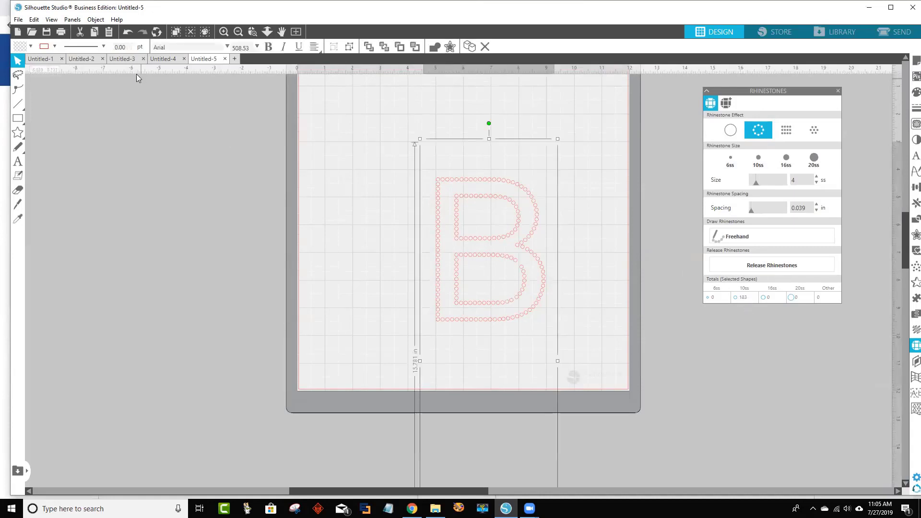
{"action": "left_click", "coordinate": [129, 32]}
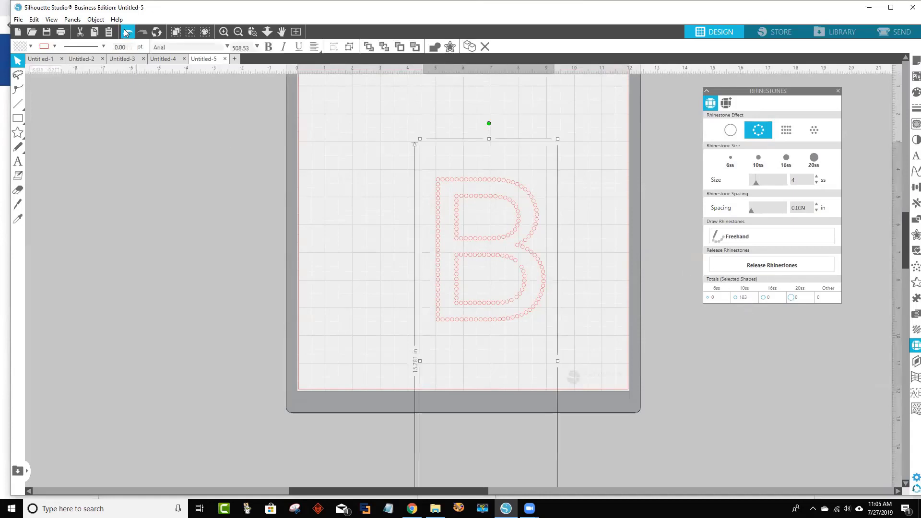
{"action": "left_click", "coordinate": [96, 19]}
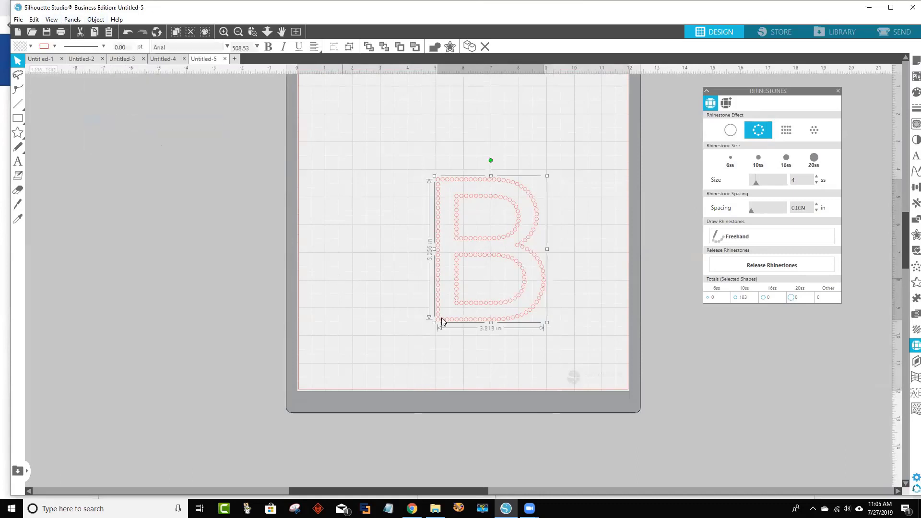
{"action": "left_click", "coordinate": [569, 328]}
{"action": "left_click", "coordinate": [539, 319]}
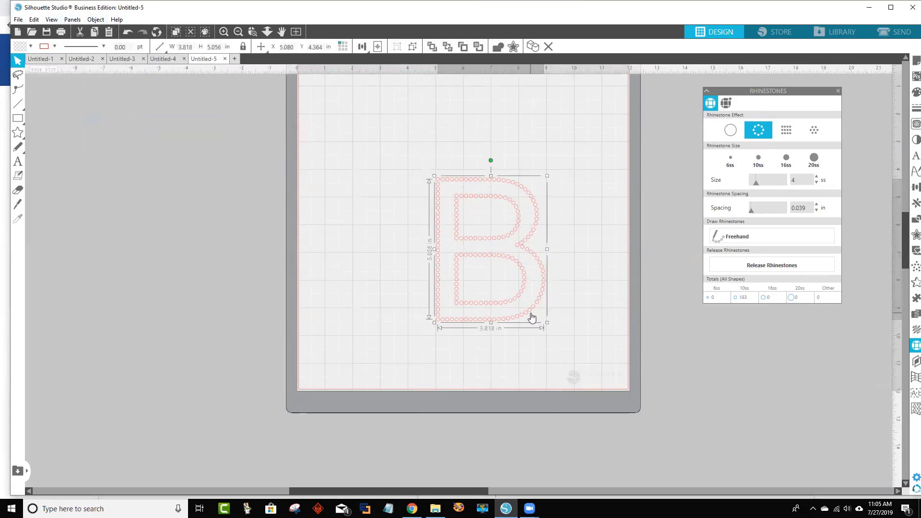
Step: Move the rhinestone "B" to about X 1.513, Y 1.195 and enlarge it to about 9.429 × 12.487 in
{"action": "left_click_drag", "start_coordinate": [547, 322], "coordinate": [594, 357]}
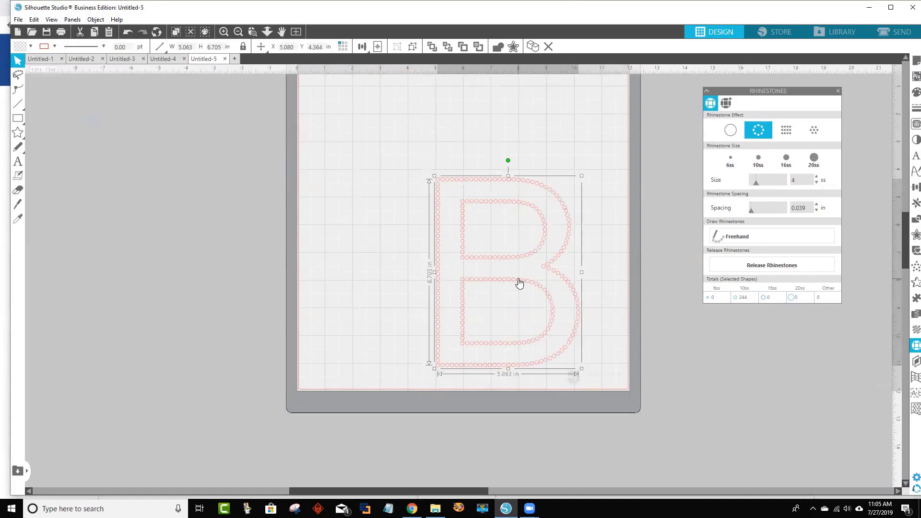
{"action": "left_click_drag", "start_coordinate": [519, 283], "coordinate": [419, 191]}
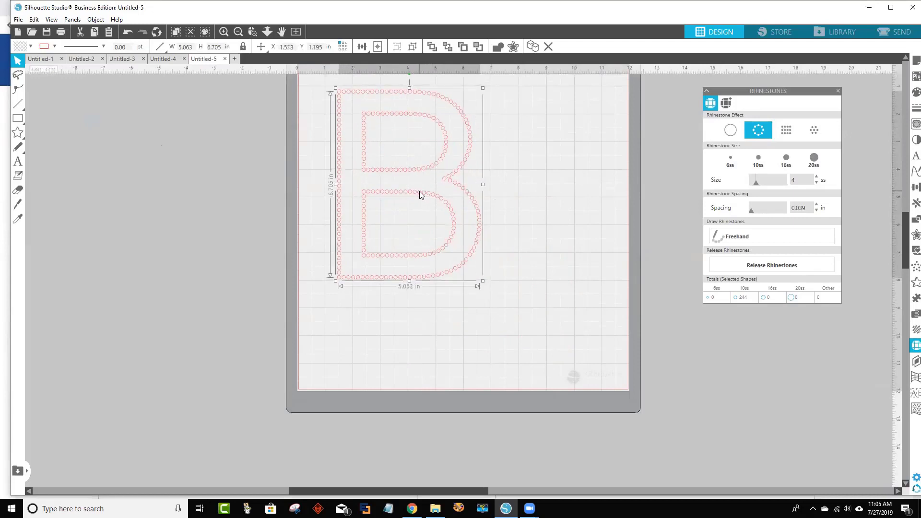
{"action": "left_click_drag", "start_coordinate": [482, 281], "coordinate": [611, 434]}
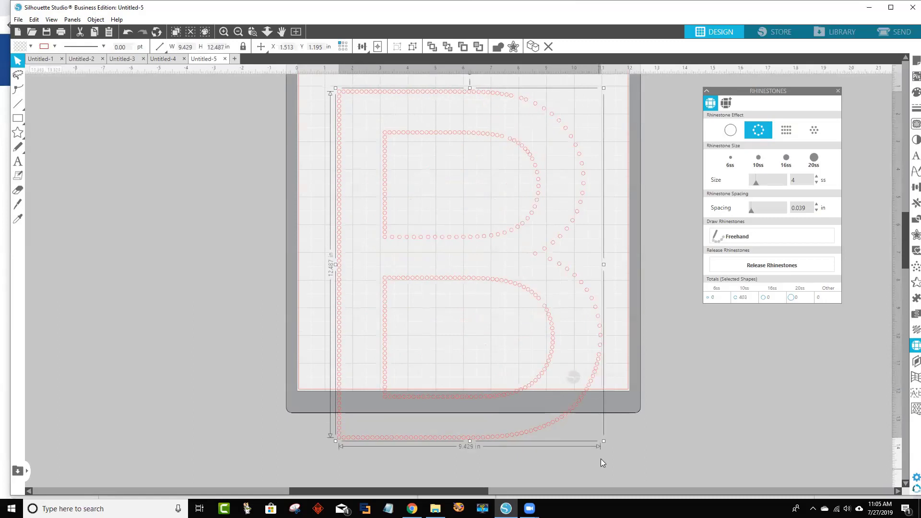
Step: Reduce the rhinestone "B" in two stages, to about 6.475 × 8.576 in and about 5.732 × 7.590 in
{"action": "left_click_drag", "start_coordinate": [603, 439], "coordinate": [521, 333]}
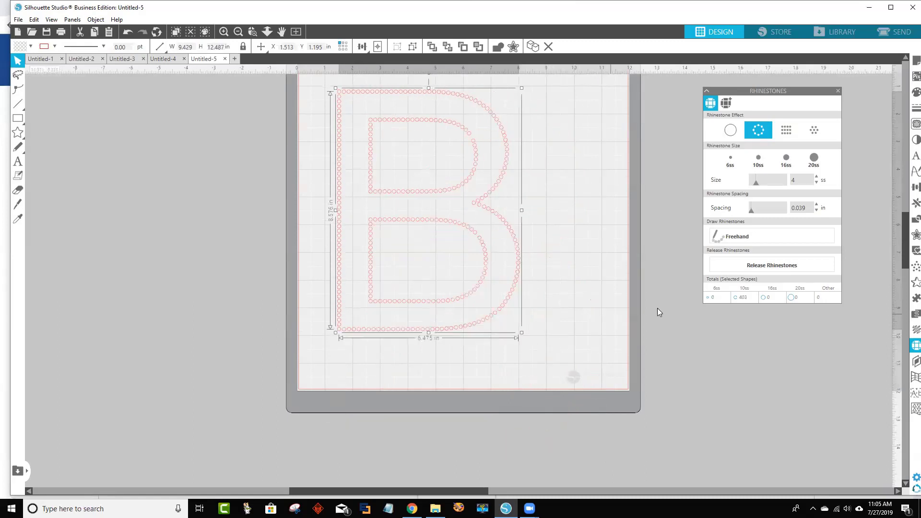
{"action": "left_click_drag", "start_coordinate": [753, 297], "coordinate": [736, 300]}
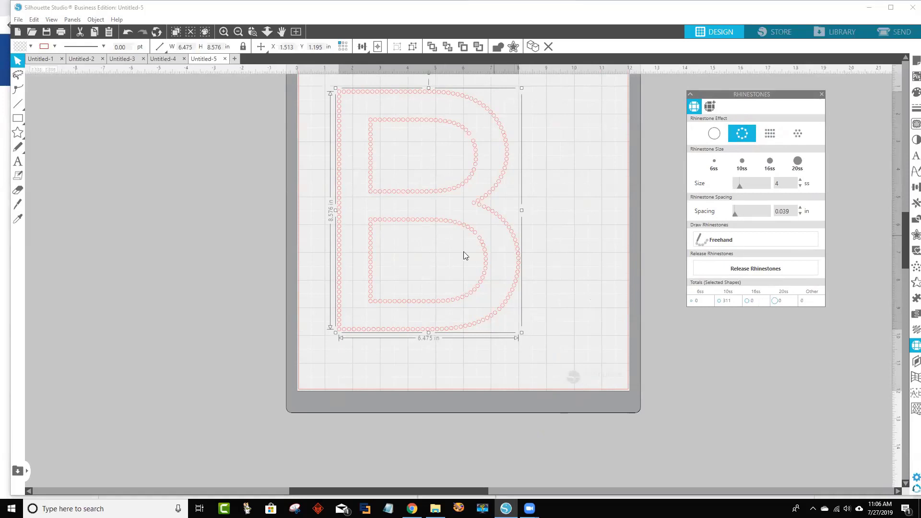
{"action": "left_click", "coordinate": [542, 250]}
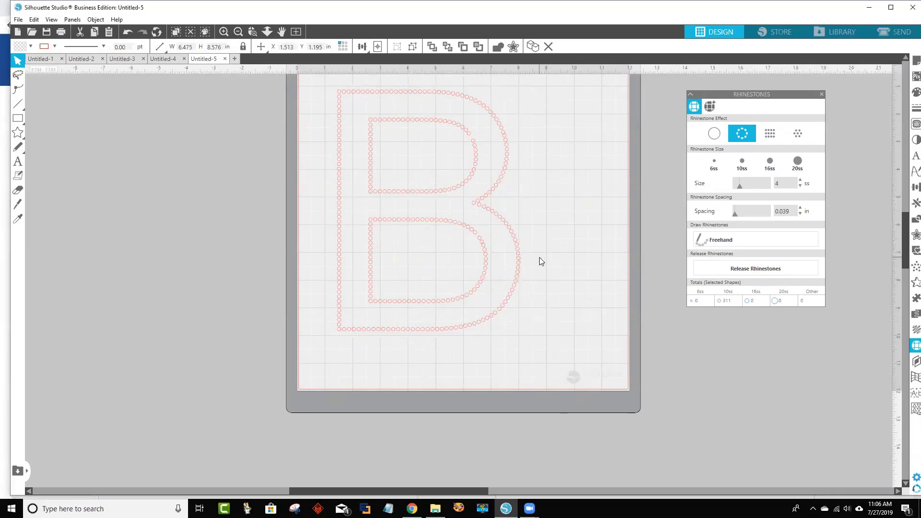
{"action": "left_click", "coordinate": [508, 312]}
{"action": "left_click_drag", "start_coordinate": [522, 332], "coordinate": [493, 312]}
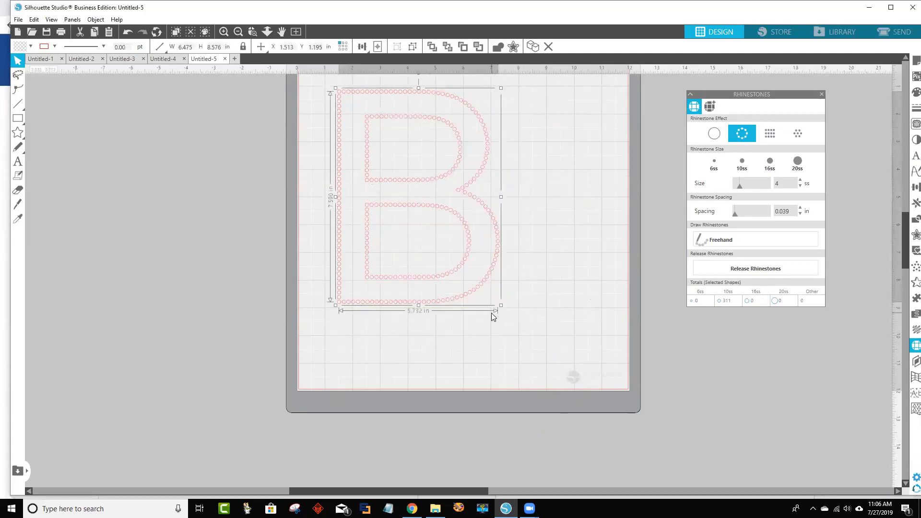
{"action": "left_click", "coordinate": [540, 311]}
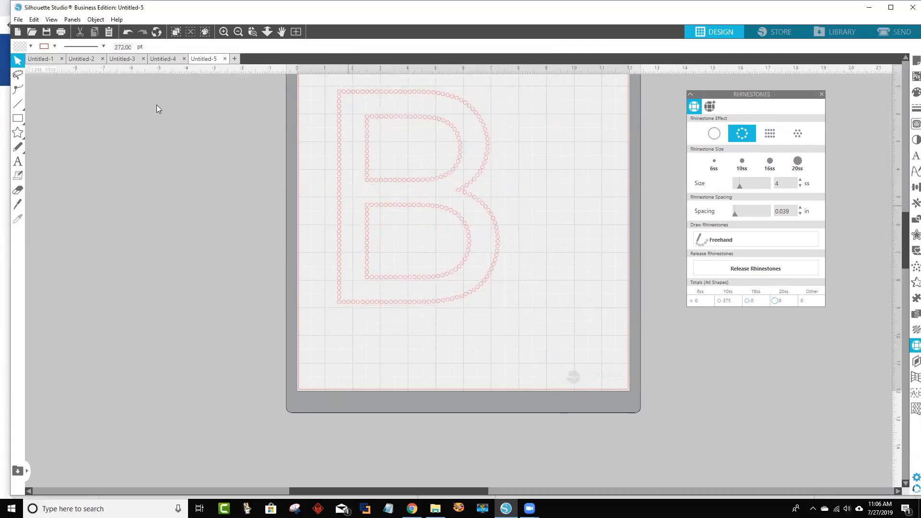
Step: Fill the rhinestone "B" with solid blue
{"action": "left_click", "coordinate": [31, 46]}
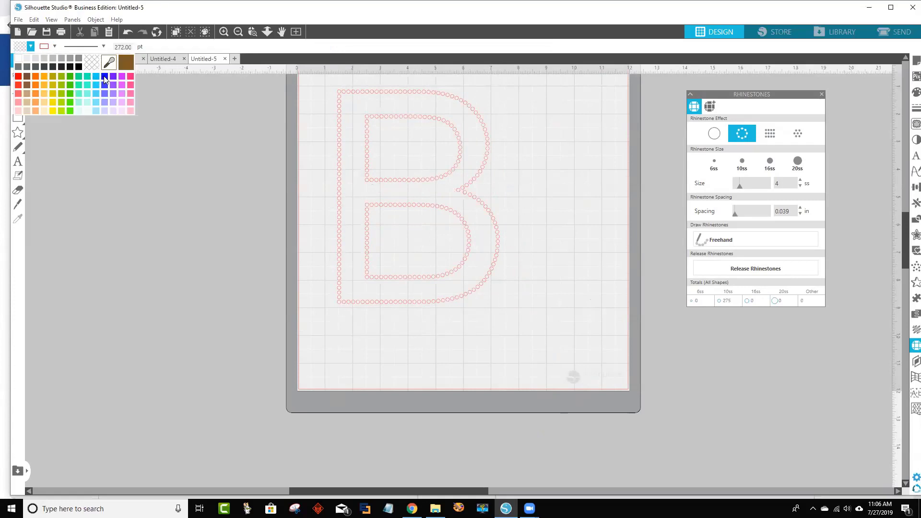
{"action": "left_click", "coordinate": [105, 77]}
{"action": "left_click", "coordinate": [367, 217]}
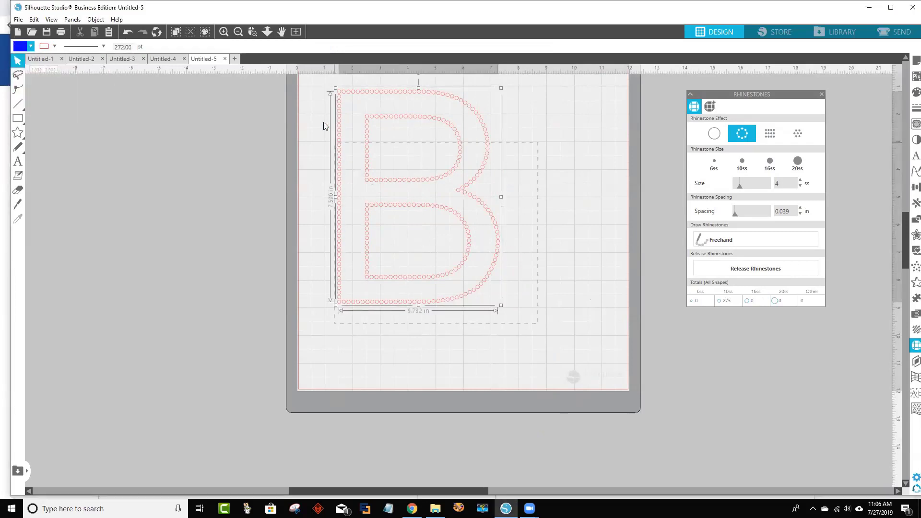
{"action": "left_click", "coordinate": [21, 46]}
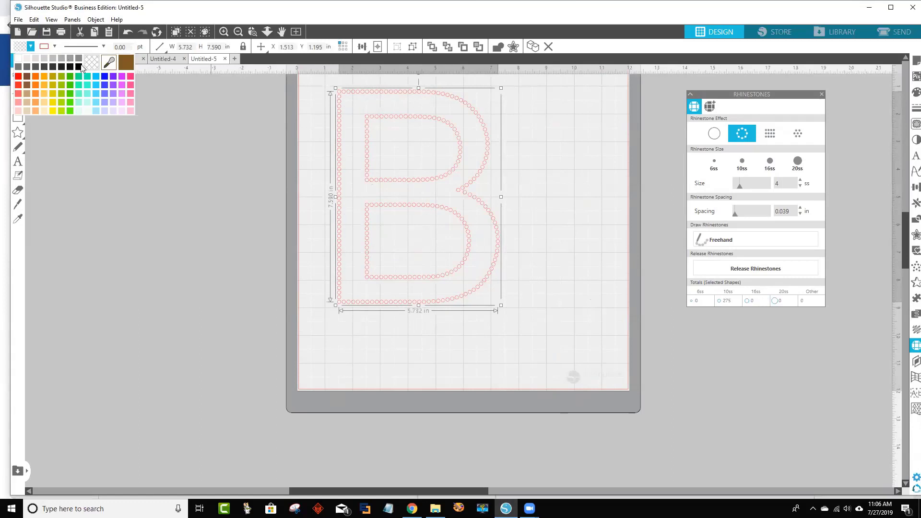
{"action": "left_click", "coordinate": [105, 76]}
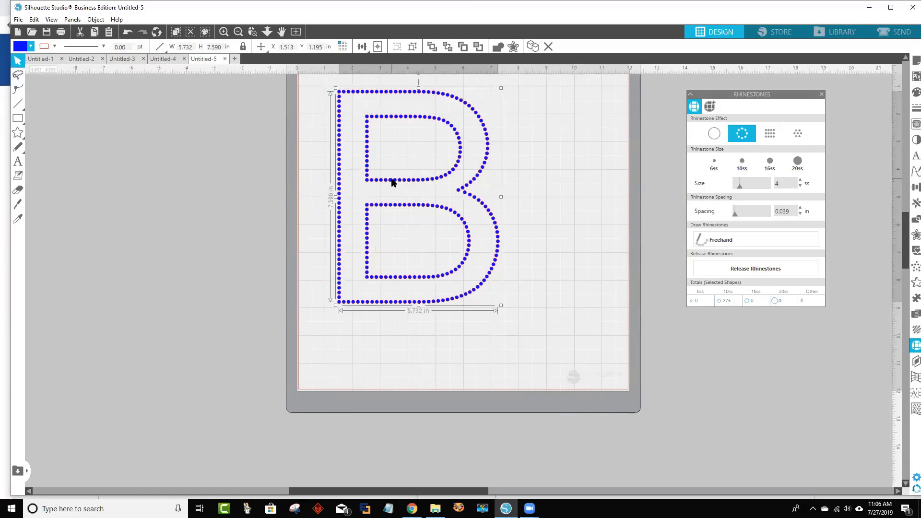
Step: Shift the blue "B" slightly down and to the right on the mat, and release its rhinestones into separate stones
{"action": "left_click_drag", "start_coordinate": [391, 180], "coordinate": [405, 200]}
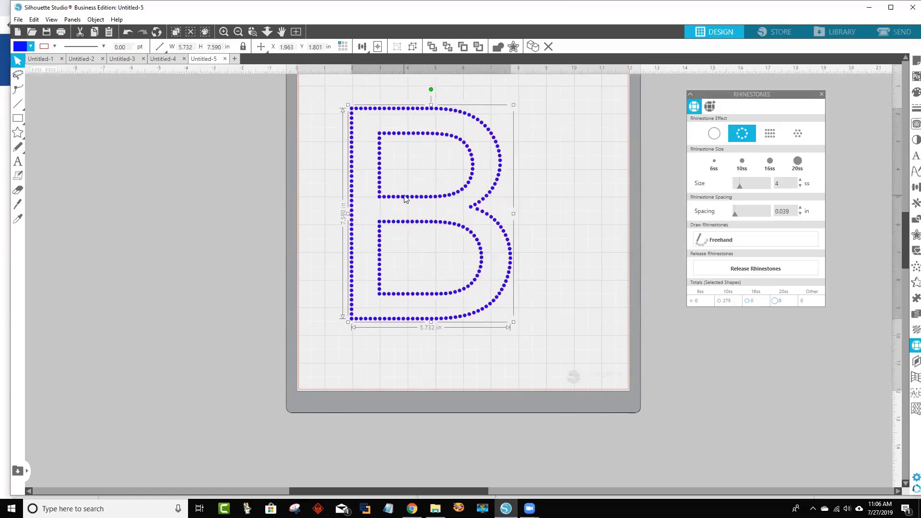
{"action": "left_click", "coordinate": [529, 210]}
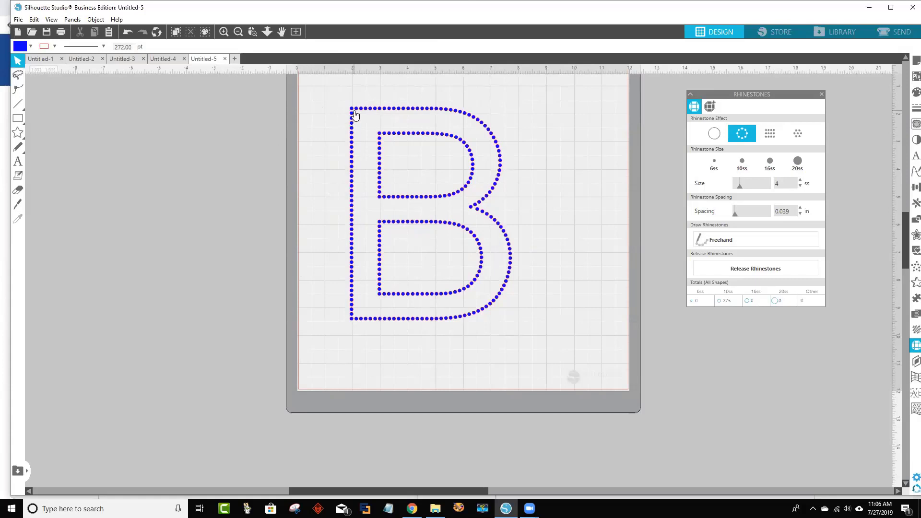
{"action": "left_click_drag", "start_coordinate": [355, 115], "coordinate": [355, 111]}
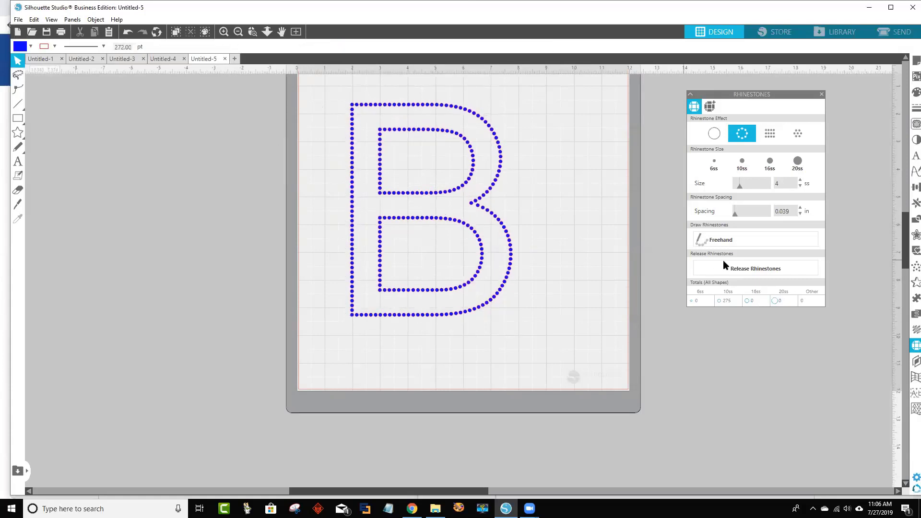
{"action": "left_click", "coordinate": [724, 266]}
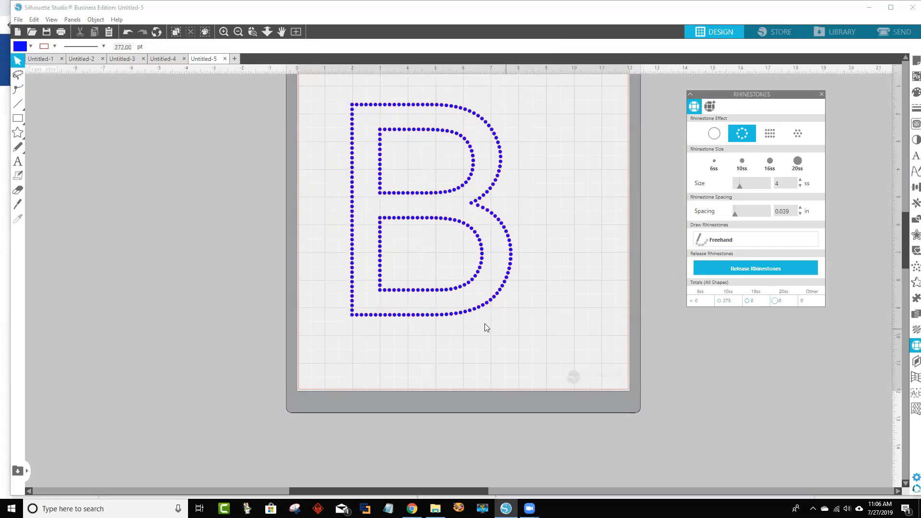
{"action": "left_click_drag", "start_coordinate": [485, 327], "coordinate": [331, 87]}
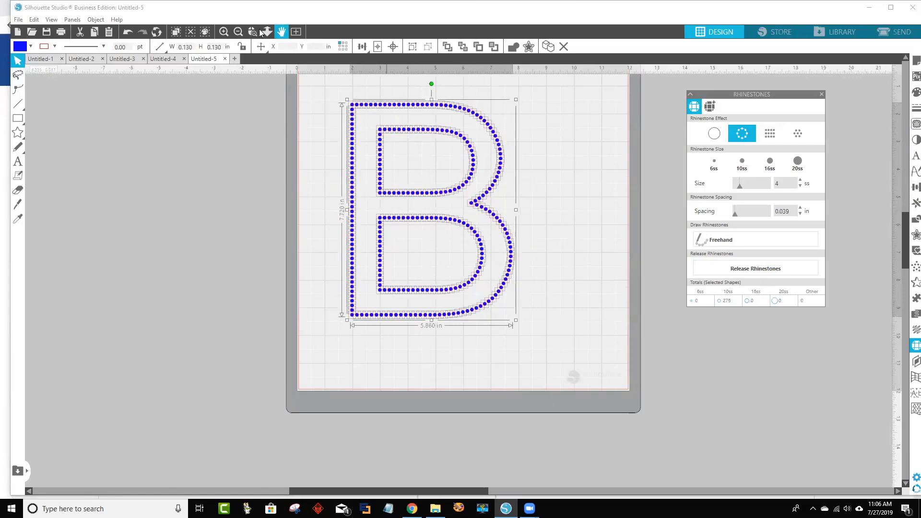
Step: Try moving individual stones away from the upper-left corner of the "B"
{"action": "left_click_drag", "start_coordinate": [302, 80], "coordinate": [428, 137]}
{"action": "left_click_drag", "start_coordinate": [386, 246], "coordinate": [343, 168]}
{"action": "left_click", "coordinate": [344, 192]}
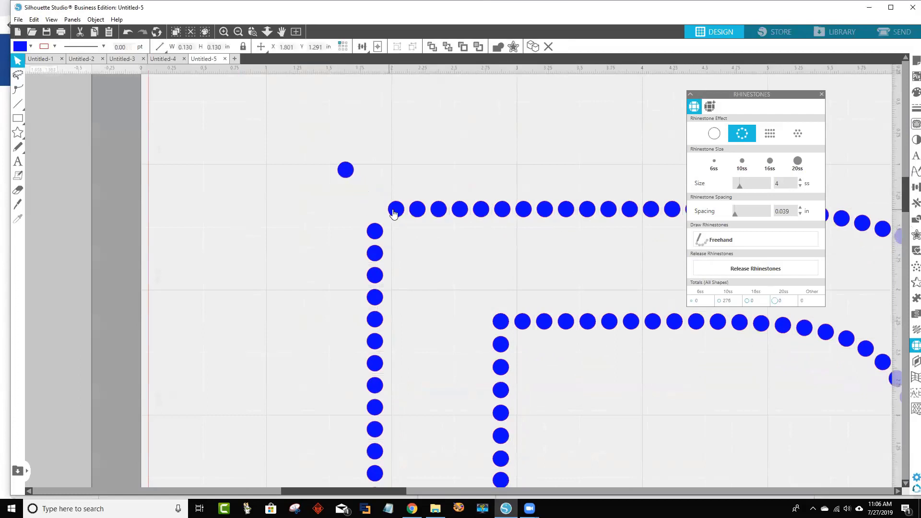
{"action": "left_click_drag", "start_coordinate": [396, 212], "coordinate": [398, 157]}
{"action": "left_click_drag", "start_coordinate": [419, 210], "coordinate": [437, 157]}
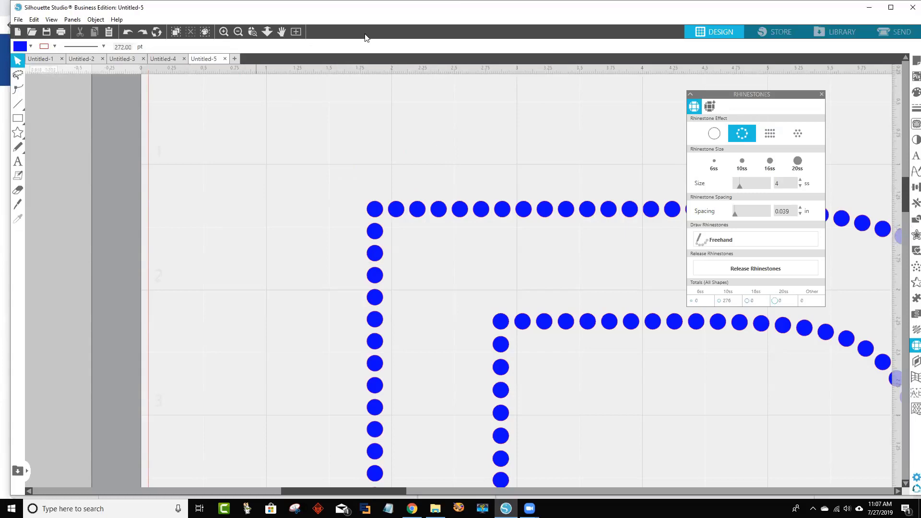
{"action": "left_click", "coordinate": [296, 32]}
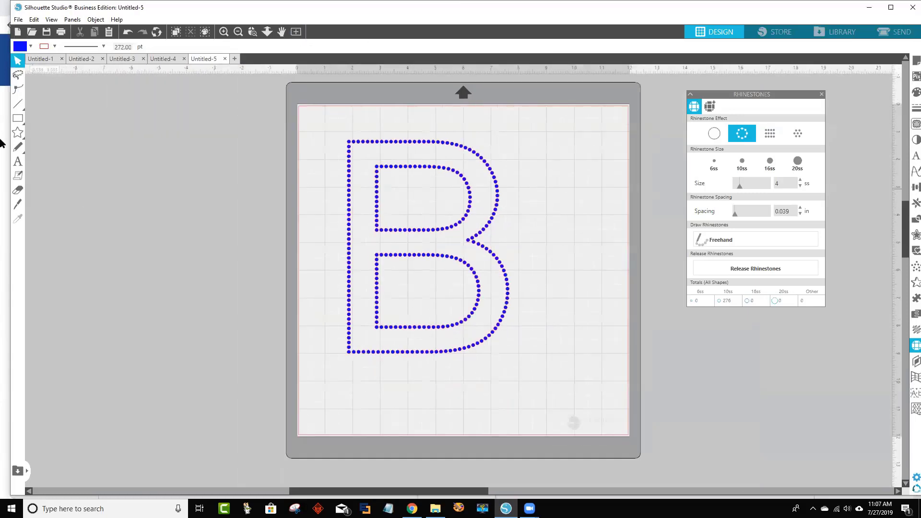
Step: Draw a rectangle of about 7.203 × 8.883 in around the "B" and fill it with orange
{"action": "left_click", "coordinate": [14, 119]}
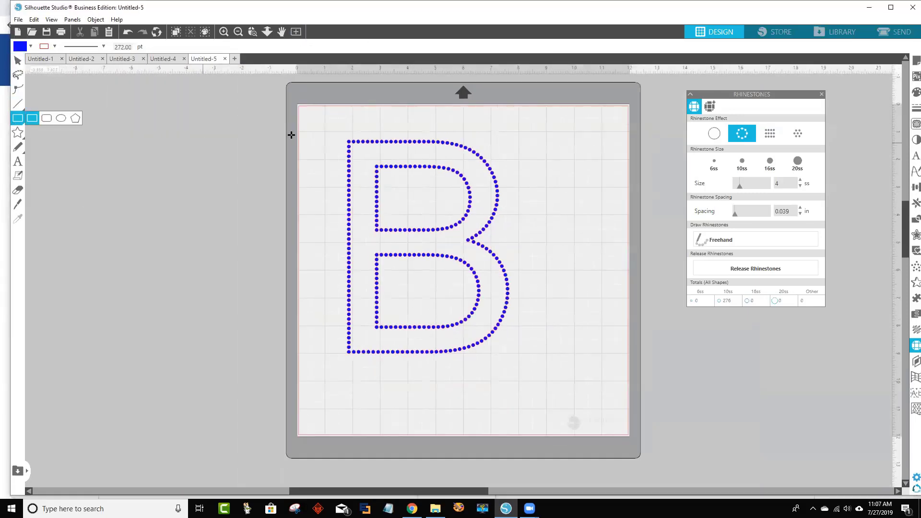
{"action": "left_click_drag", "start_coordinate": [324, 120], "coordinate": [523, 366]}
{"action": "left_click", "coordinate": [18, 60]}
{"action": "left_click", "coordinate": [20, 47]}
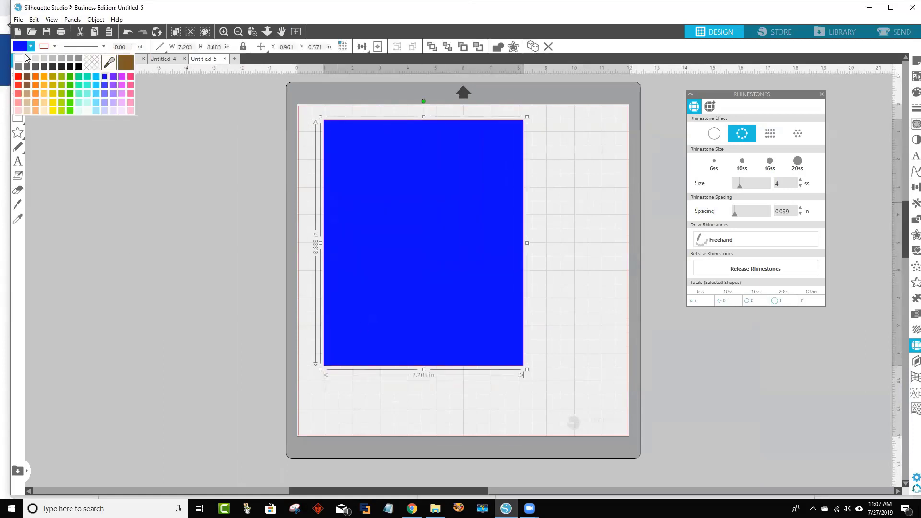
{"action": "left_click", "coordinate": [52, 82]}
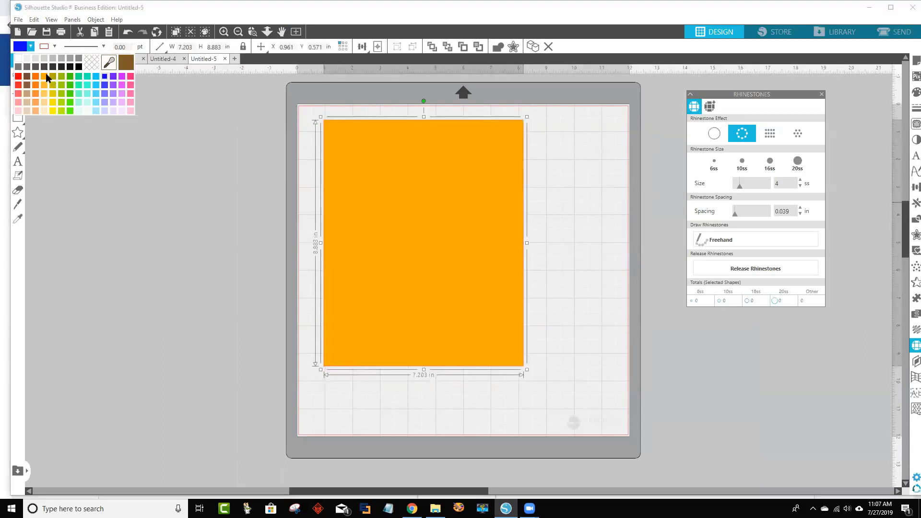
Step: Send the orange rectangle to the back, behind the blue stones
{"action": "right_click", "coordinate": [497, 252]}
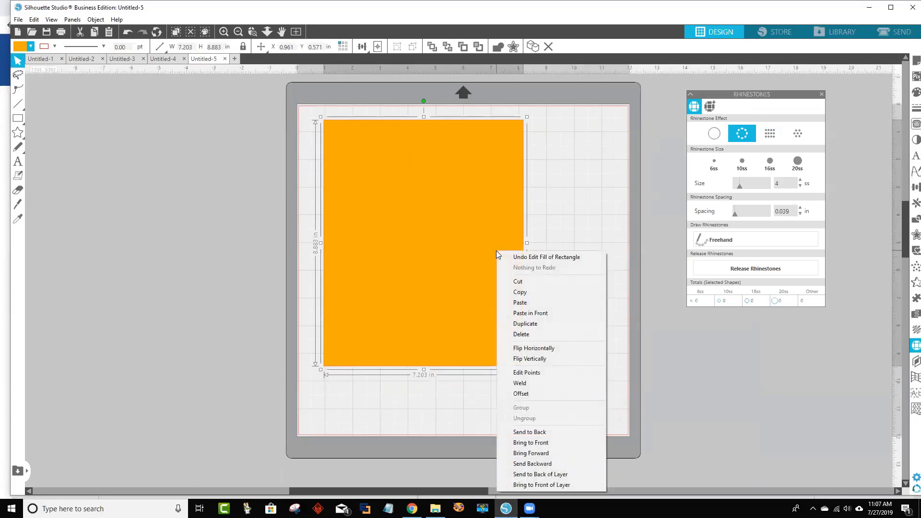
{"action": "left_click", "coordinate": [538, 433]}
{"action": "left_click", "coordinate": [570, 385]}
Step: Subtract all the stones from the orange rectangle and move the resulting template to about X 1.515, Y 0.823 in
{"action": "key", "text": "ctrl+a"}
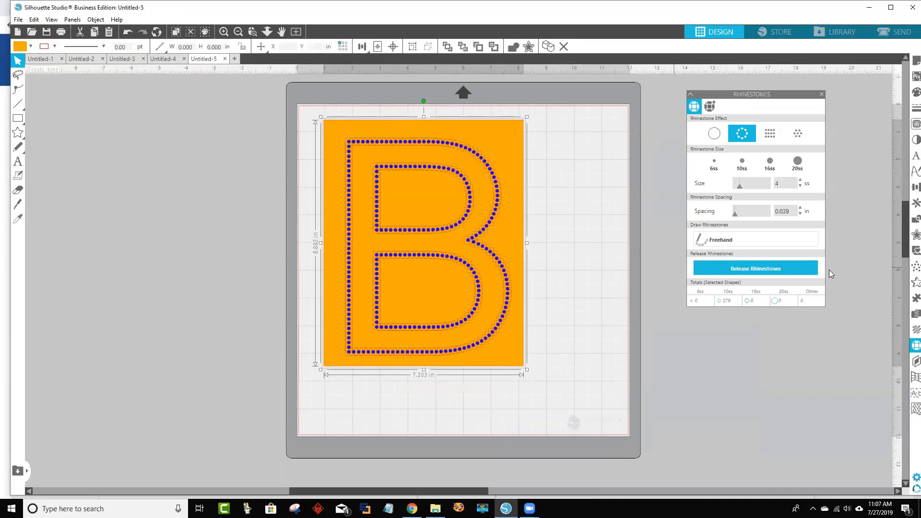
{"action": "left_click", "coordinate": [913, 221]}
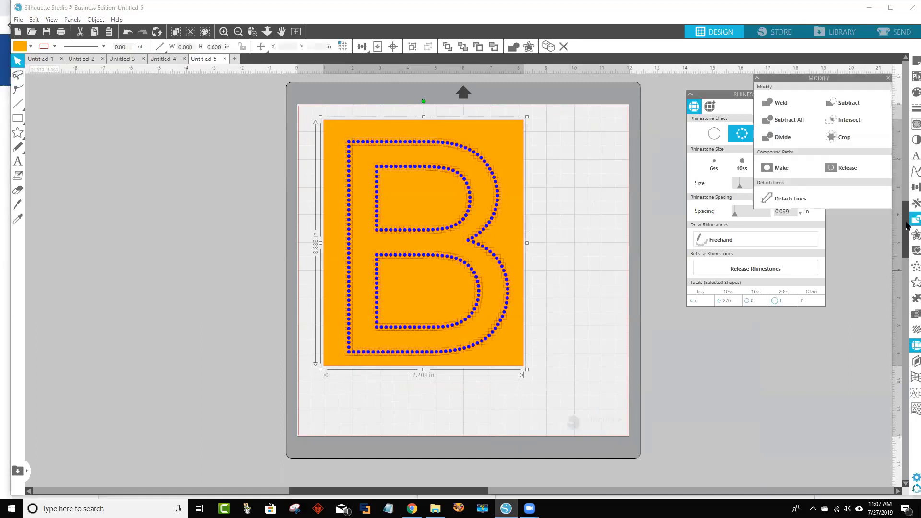
{"action": "left_click", "coordinate": [854, 103]}
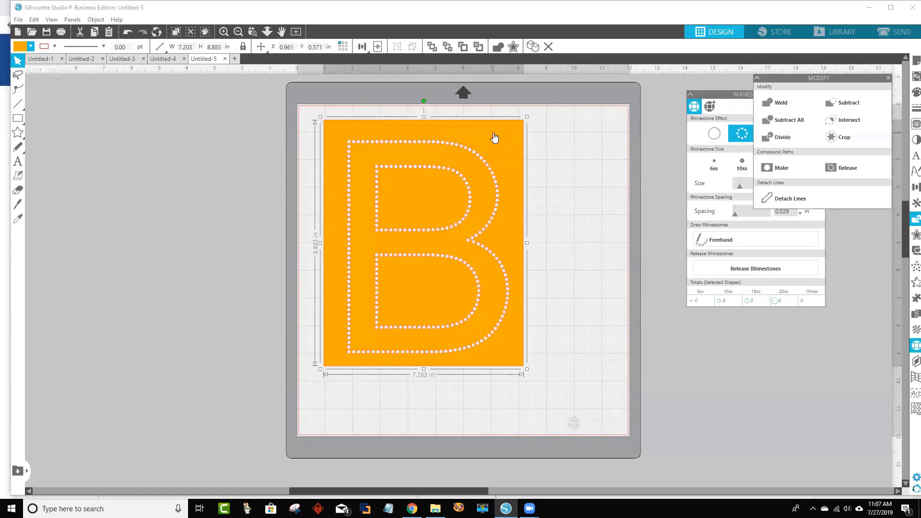
{"action": "mouse_move", "coordinate": [493, 137]}
{"action": "left_mouse_down"}
{"action": "mouse_move", "coordinate": [374, 116]}
{"action": "mouse_move", "coordinate": [232, 128]}
{"action": "mouse_move", "coordinate": [506, 133]}
{"action": "left_mouse_up"}
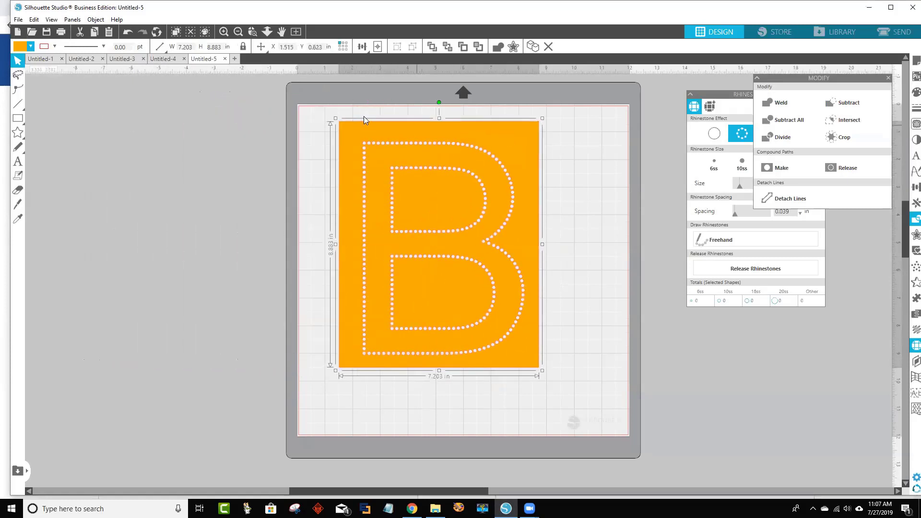